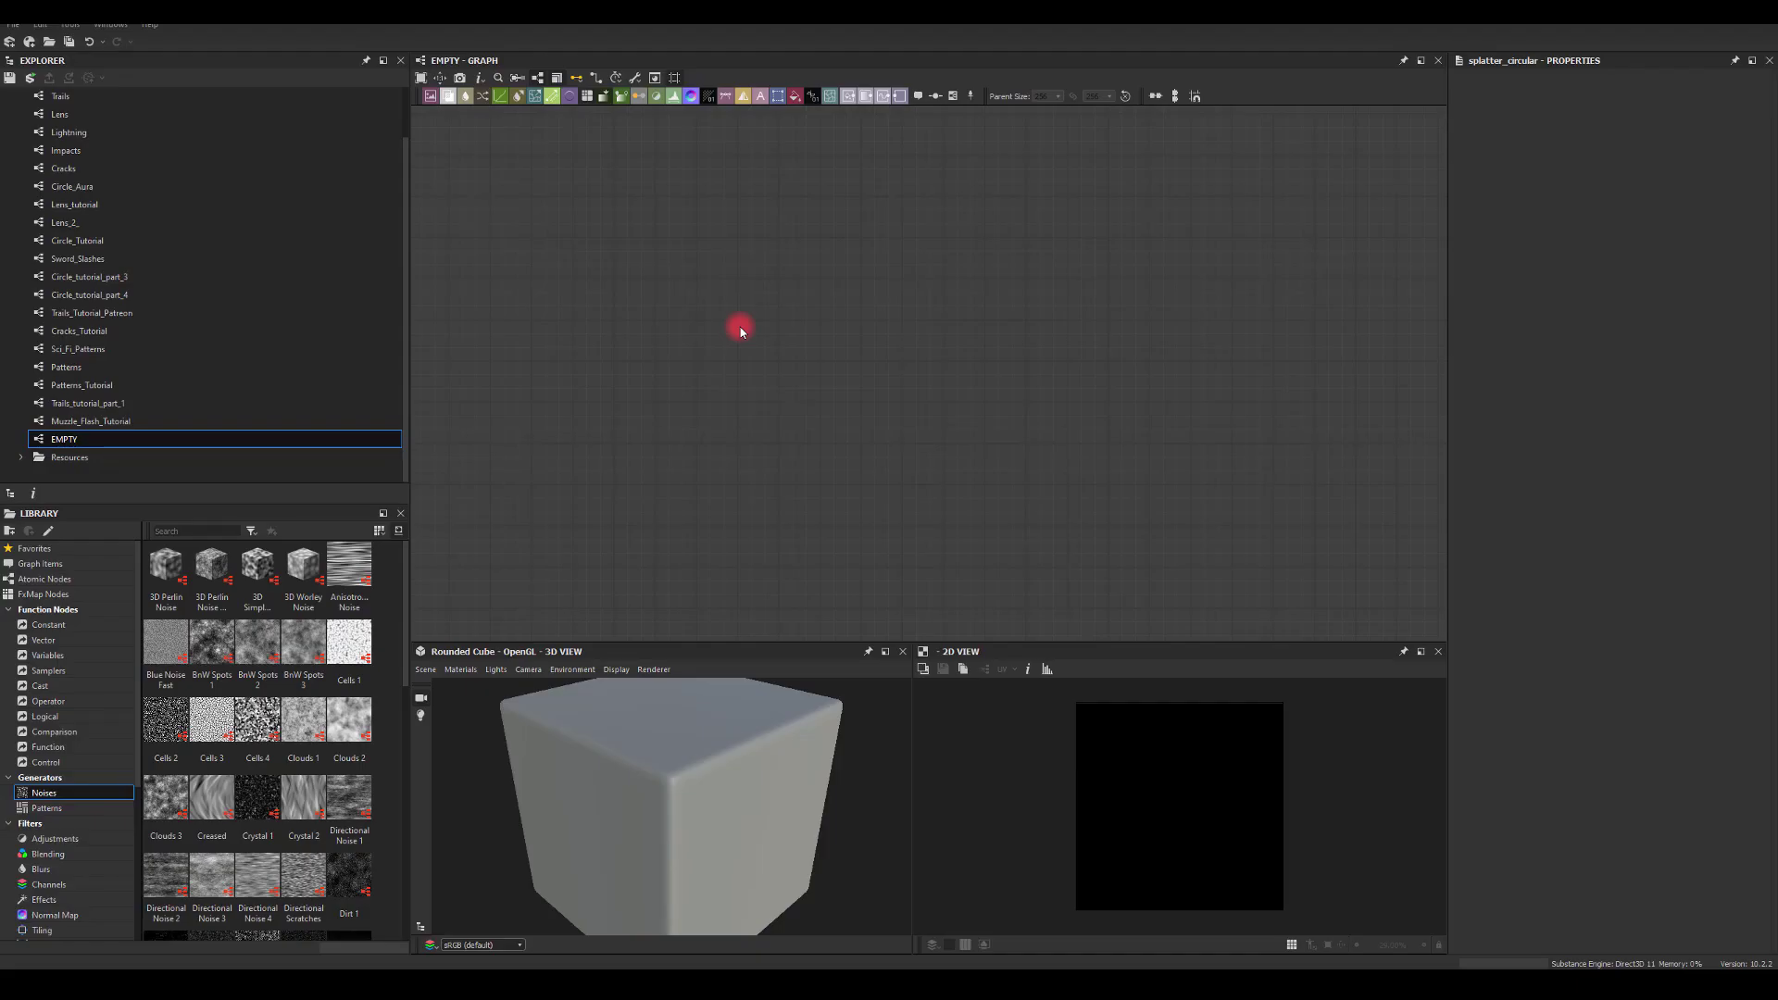
Add a Polygon 1 node to the empty graph and show it in the 2D view
{"action": "key", "text": "space"}
{"action": "type", "text": "pol"}
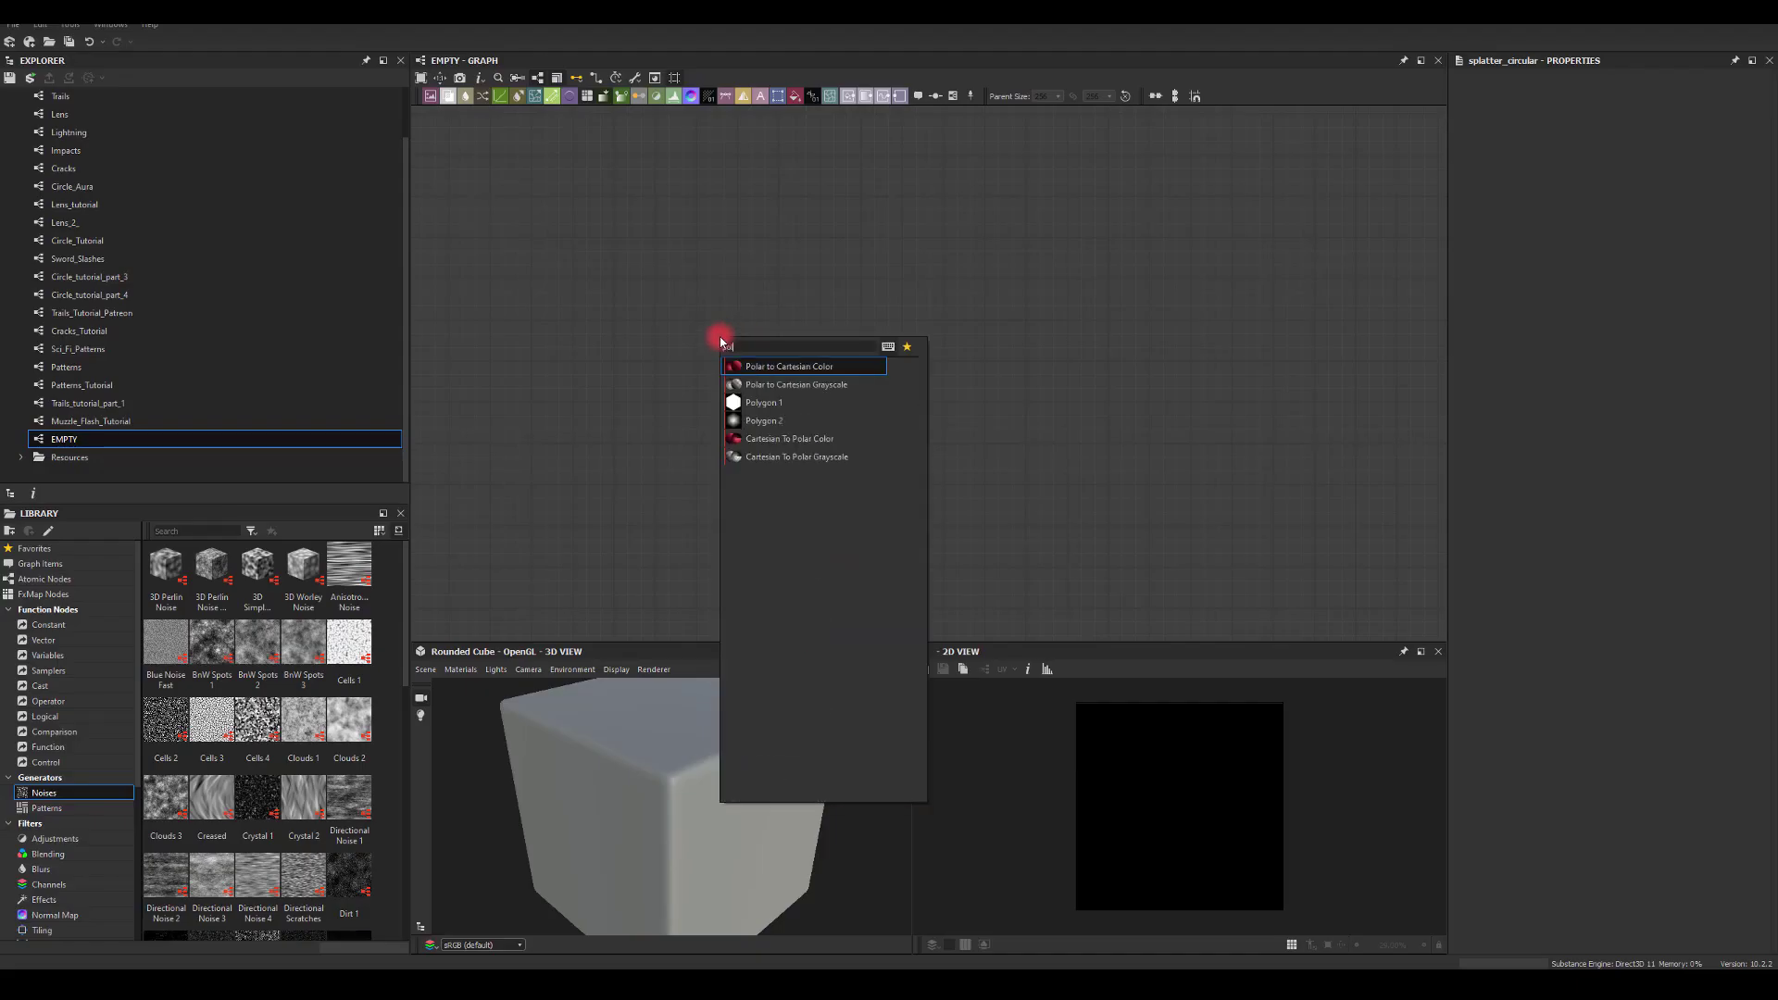
{"action": "left_click", "coordinate": [740, 400]}
{"action": "double_click", "coordinate": [726, 349]}
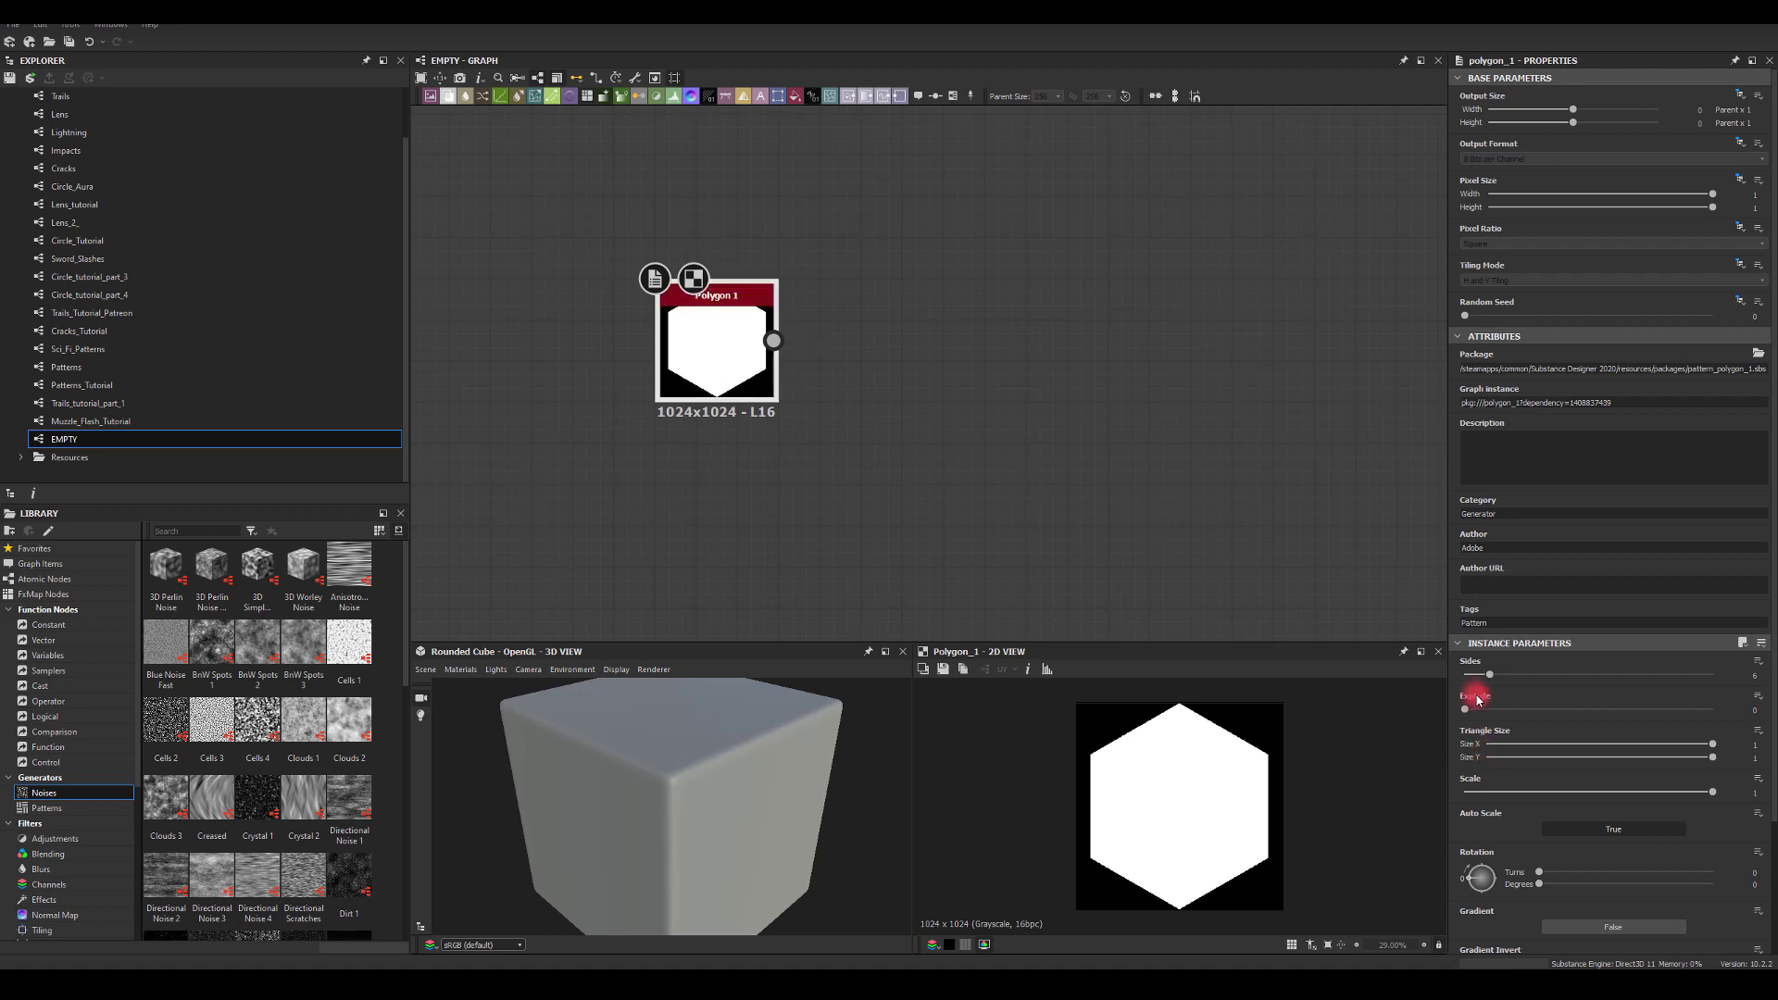
Turn the polygon into an upright triangle with 3 sides and a rotation of 90 degrees
{"action": "left_click_drag", "start_coordinate": [1486, 678], "coordinate": [1429, 667]}
{"action": "scroll", "coordinate": [1501, 811], "scroll_direction": "down", "scroll_amount": 1}
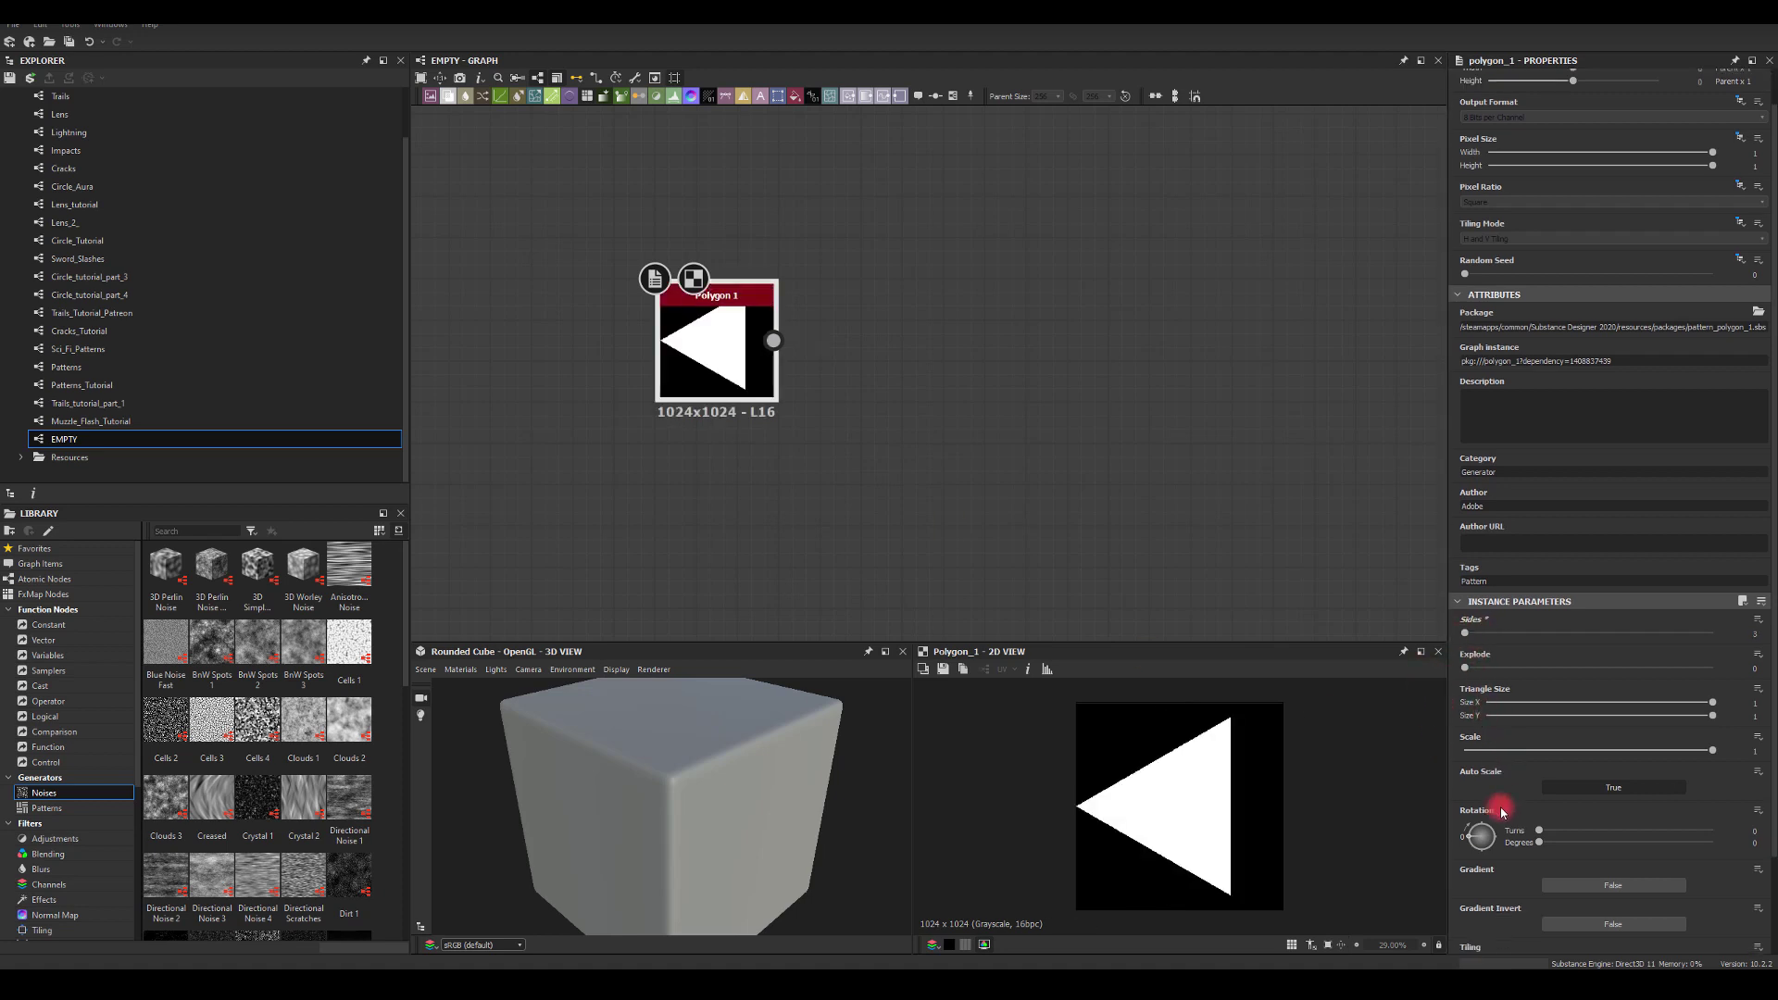
{"action": "left_click_drag", "start_coordinate": [1542, 838], "coordinate": [1730, 839]}
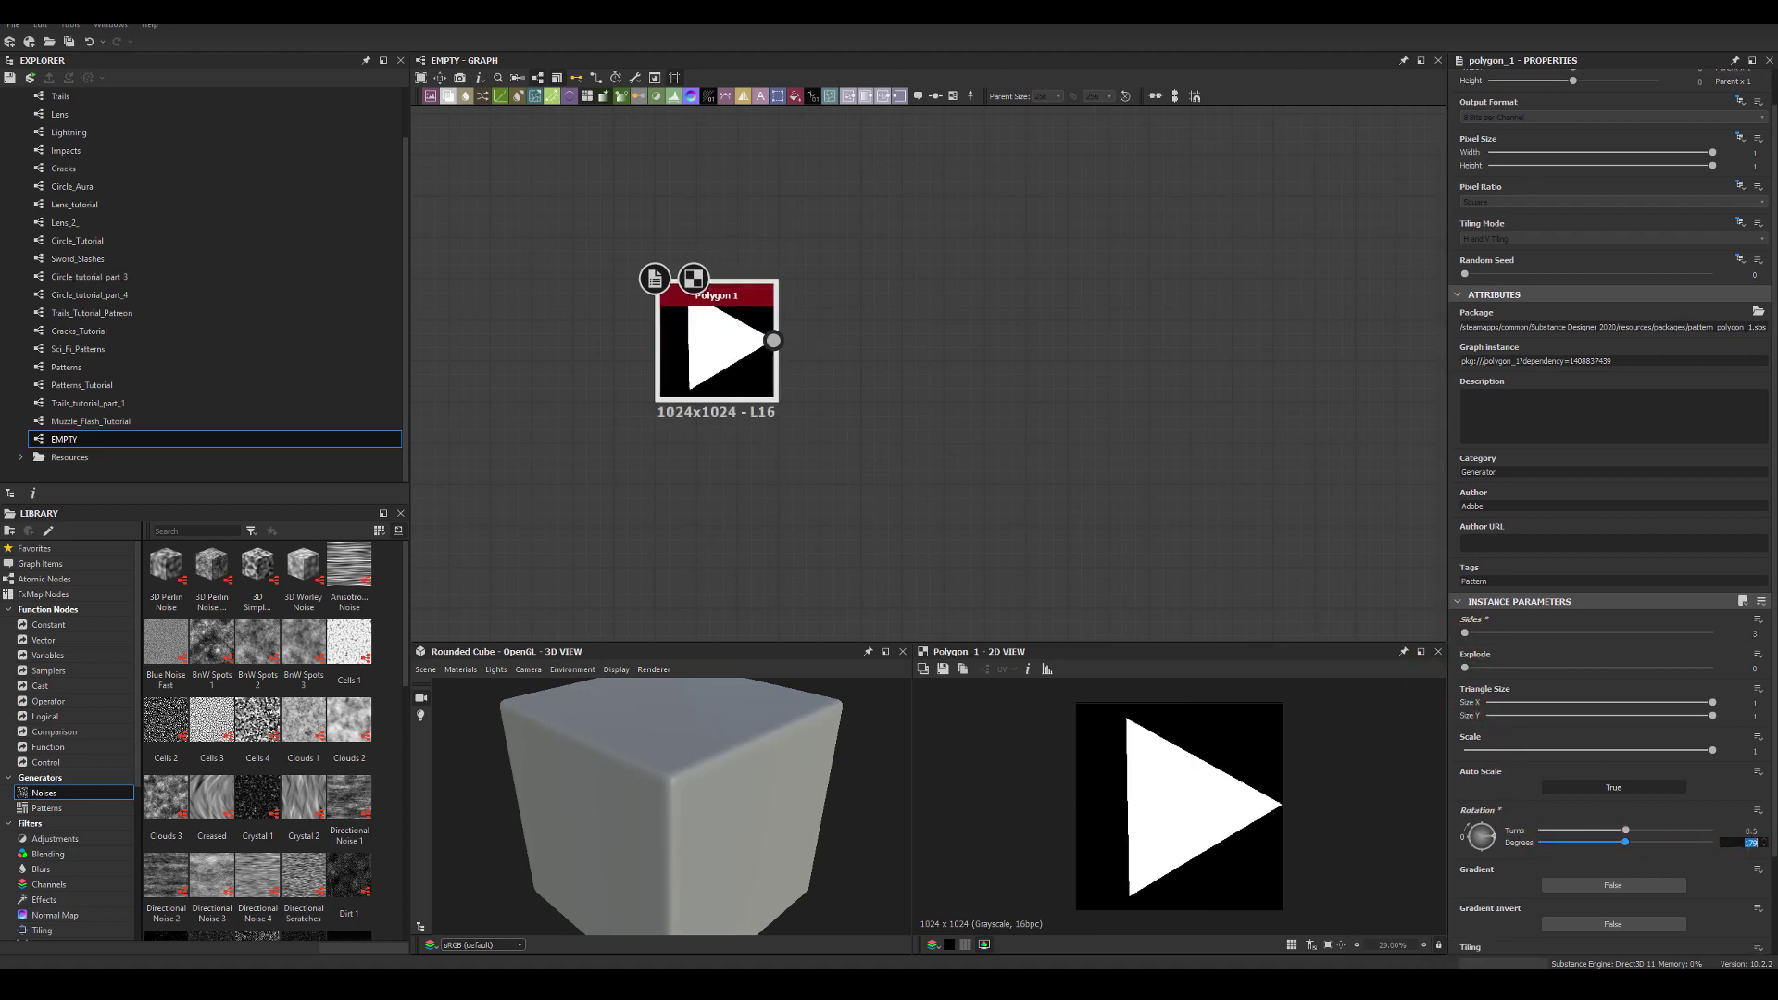
{"action": "type", "text": "90"}
{"action": "key", "text": "Return"}
Connect a Trapezoid Transform Grayscale node to the output of Polygon 1
{"action": "left_click_drag", "start_coordinate": [773, 341], "coordinate": [893, 347]}
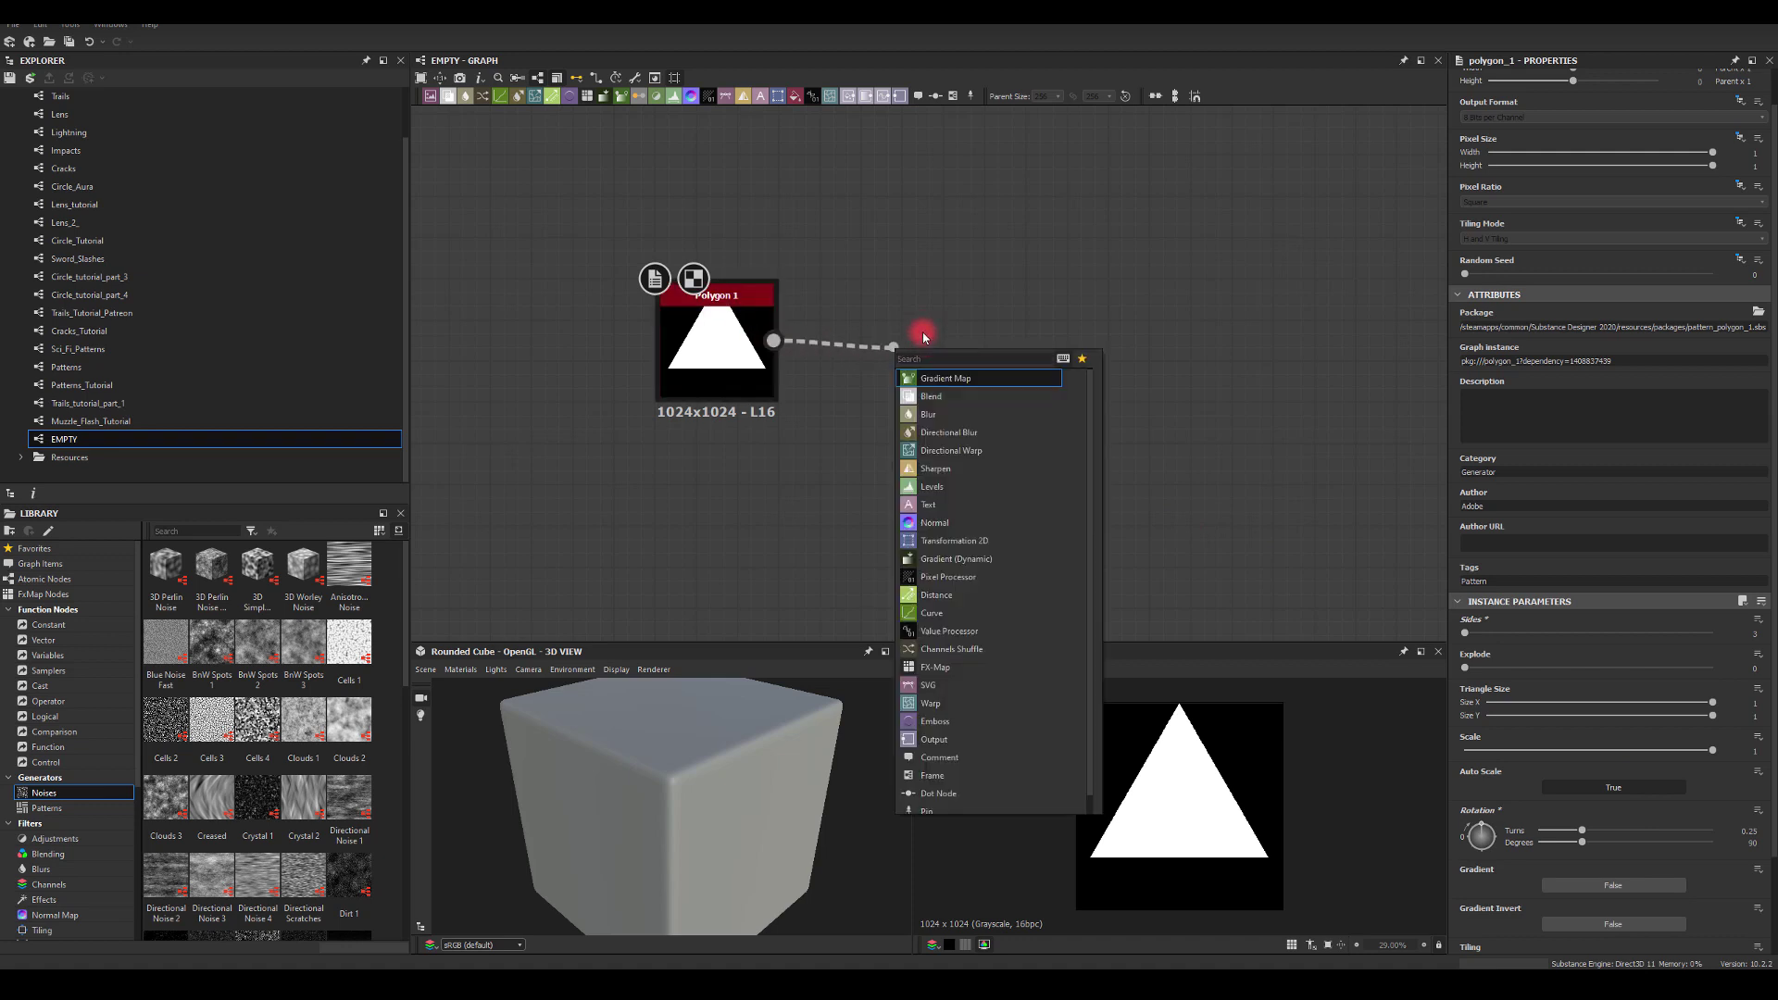
{"action": "type", "text": "re"}
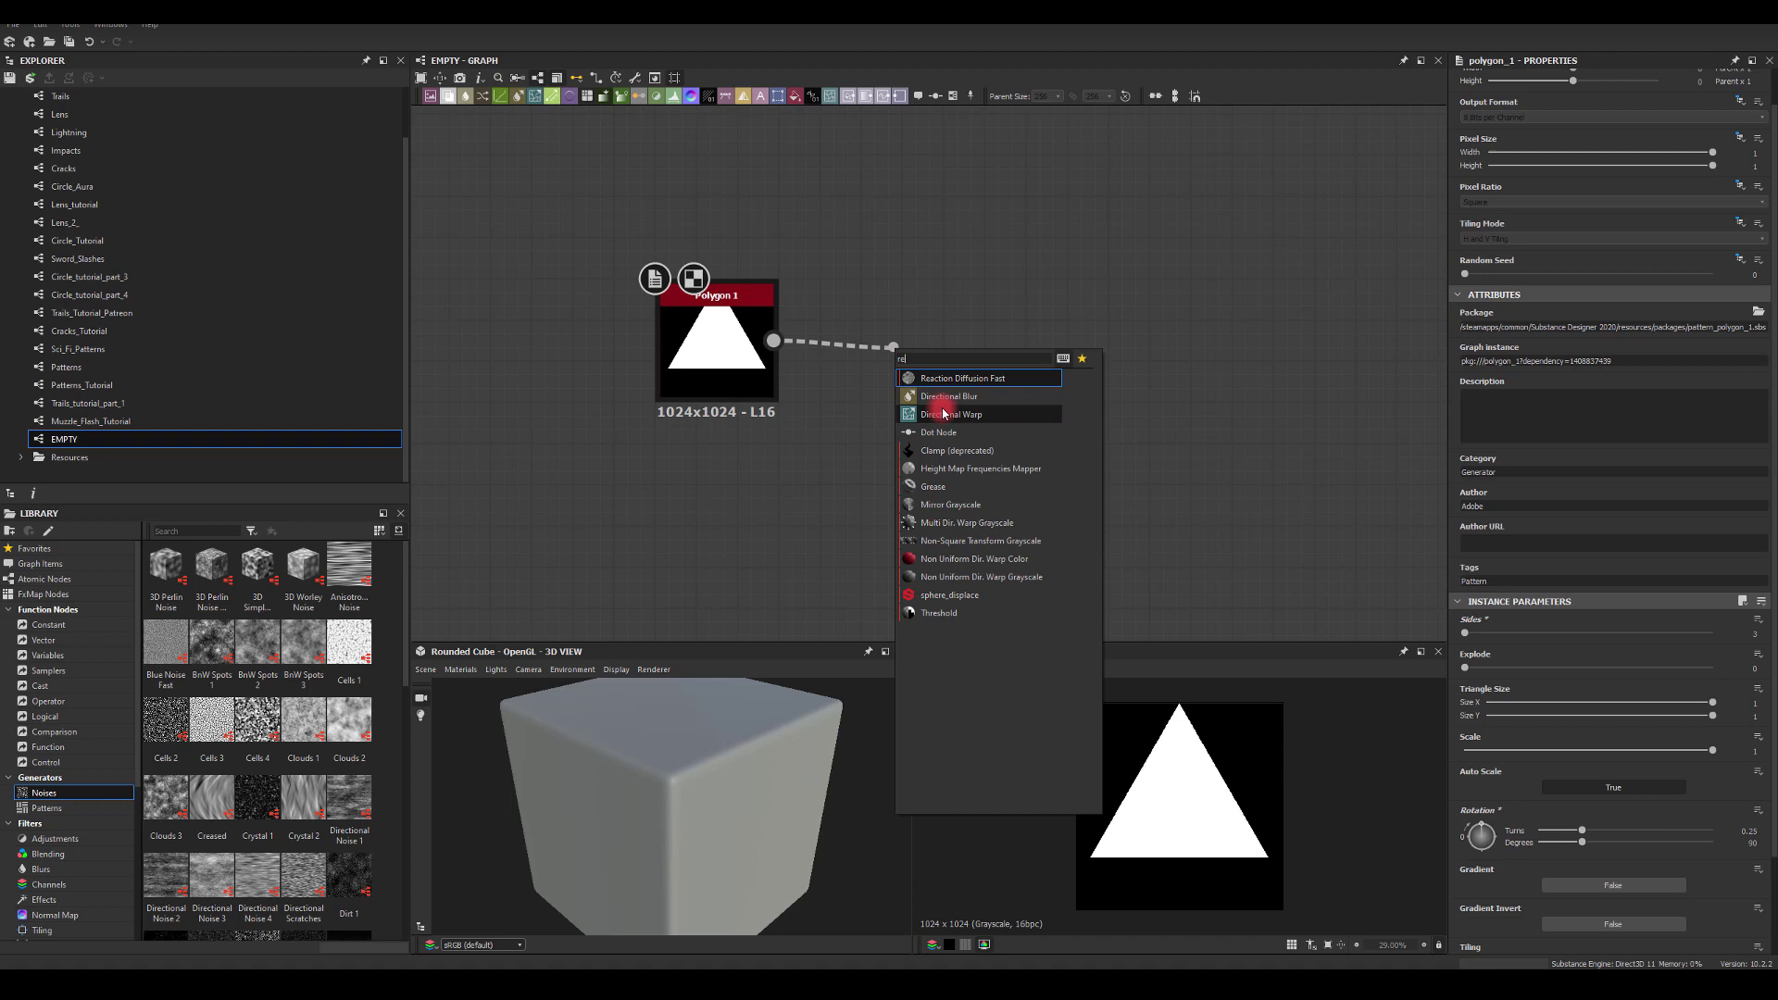
{"action": "key", "text": "BackSpace"}
{"action": "key", "text": "BackSpace"}
{"action": "type", "text": "tr"}
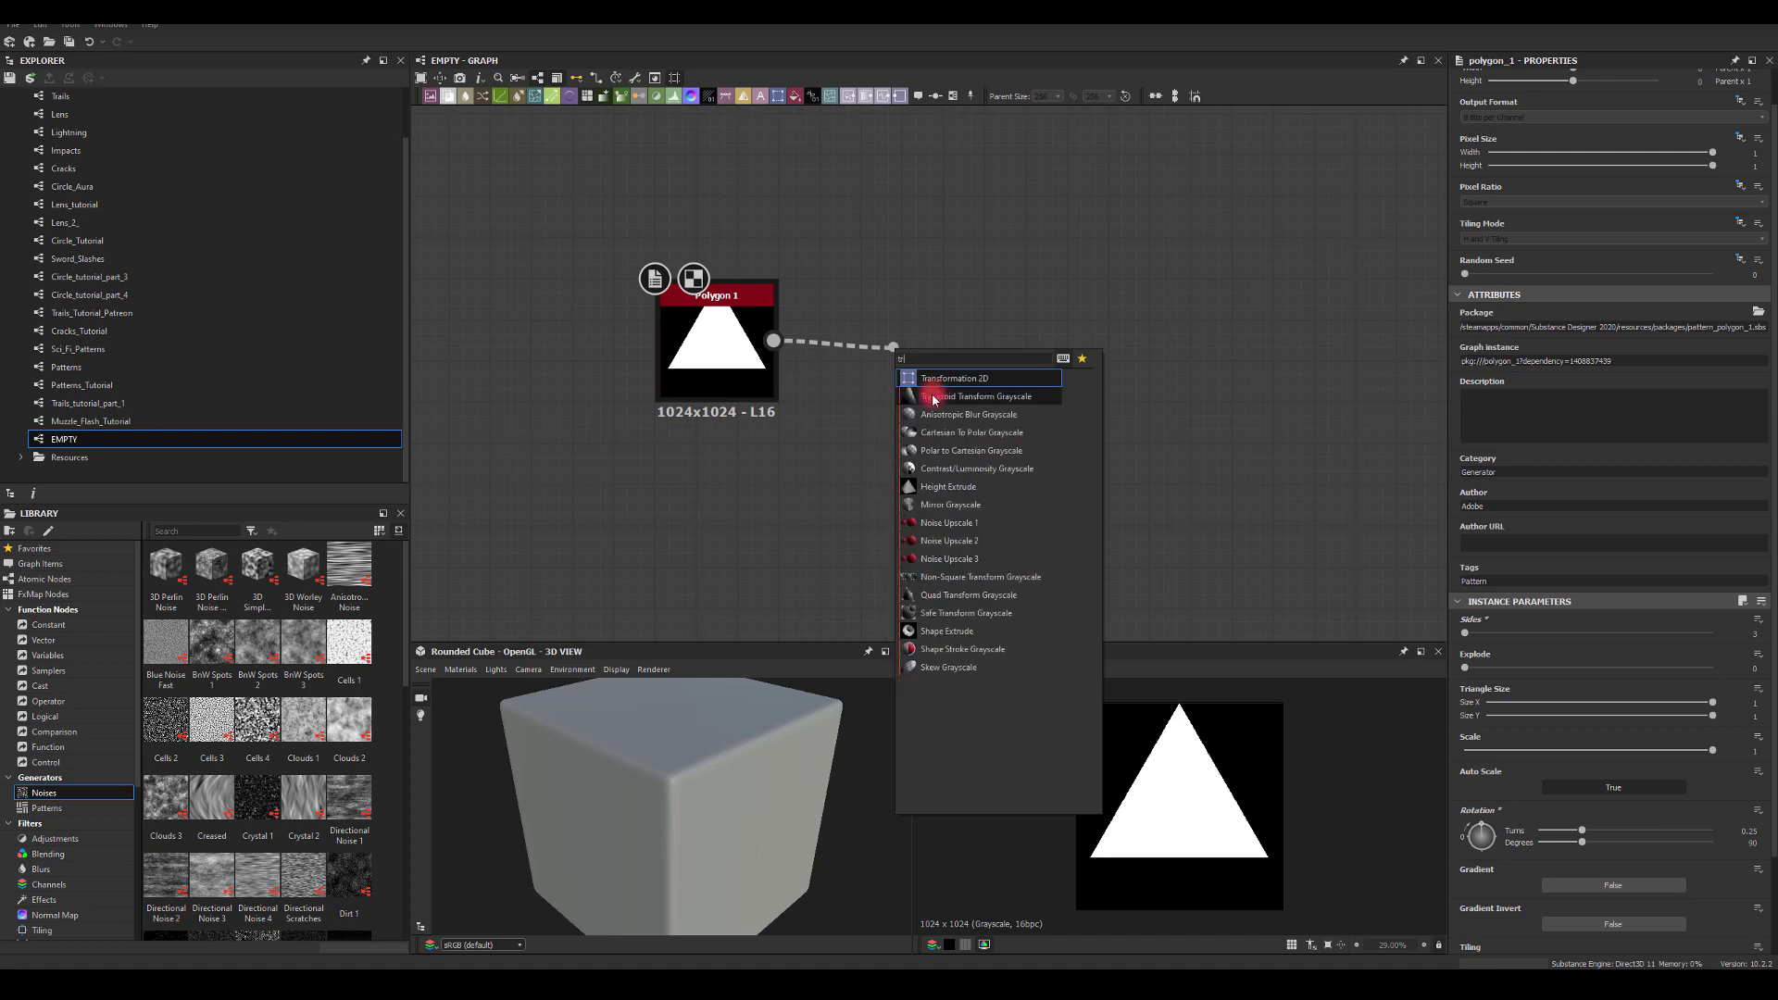
{"action": "left_click", "coordinate": [934, 398]}
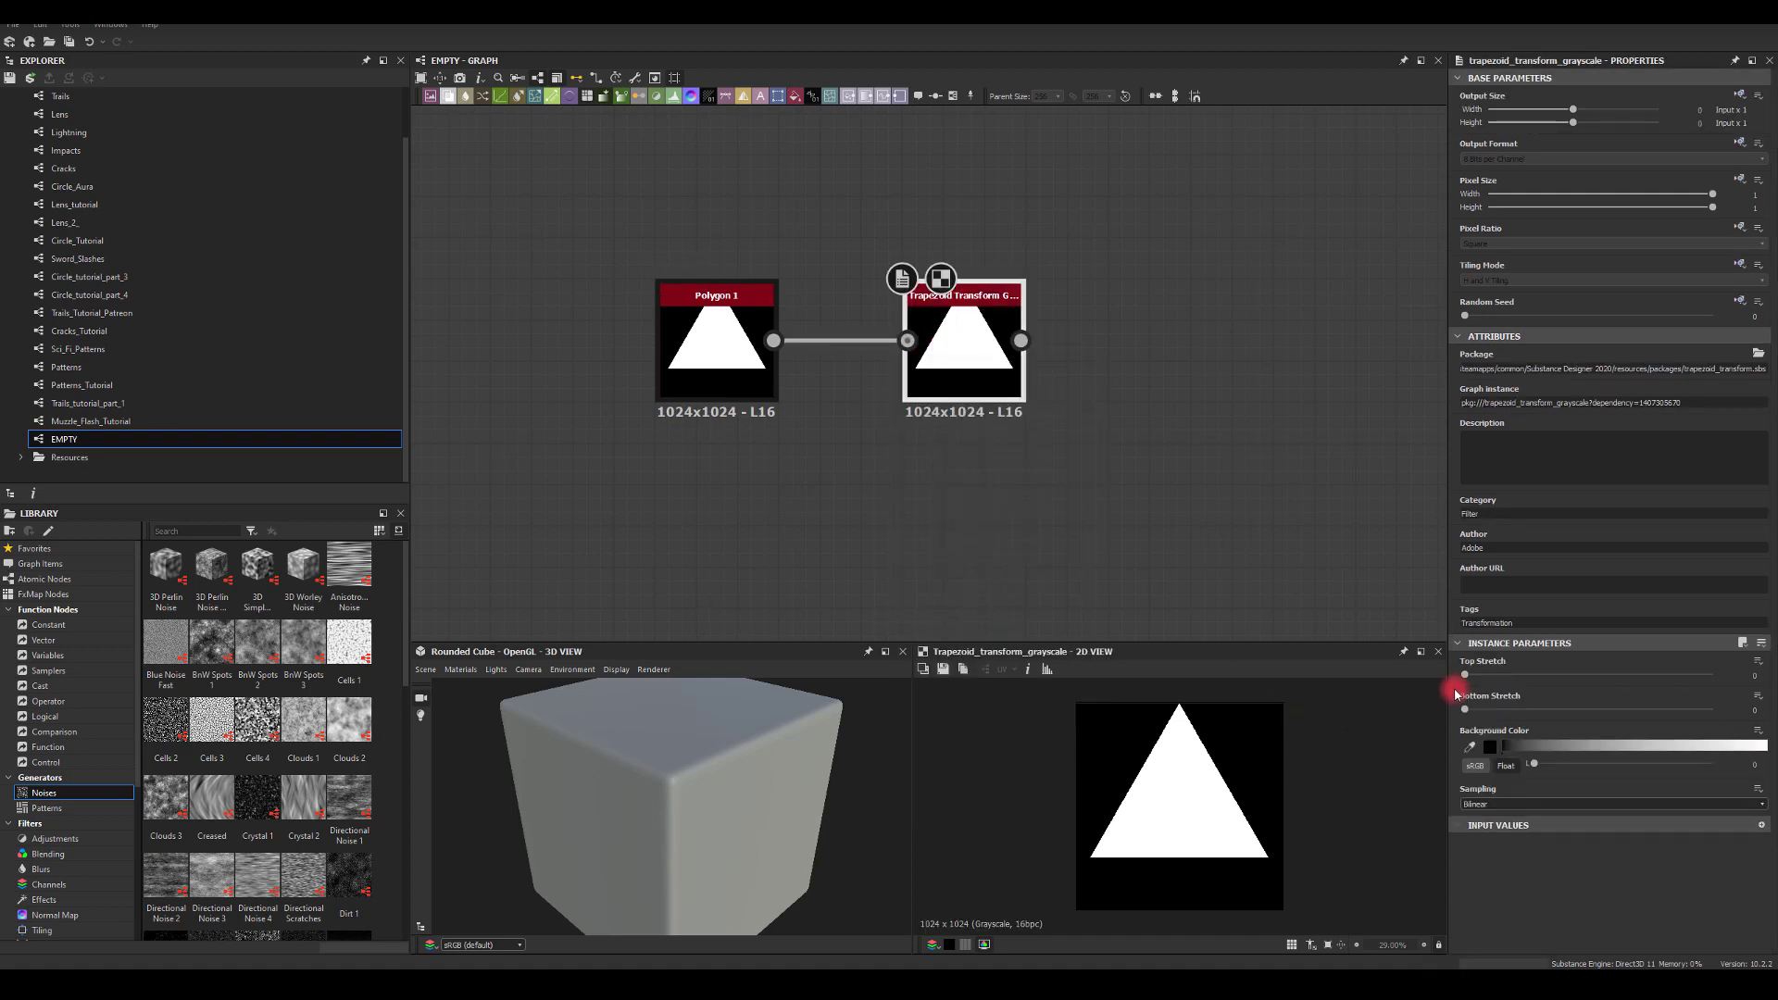
Set the trapezoid transform's Top Stretch to 0.47 and Bottom Stretch to 0.58
{"action": "left_click_drag", "start_coordinate": [1464, 674], "coordinate": [1581, 675]}
{"action": "left_click", "coordinate": [1466, 709]}
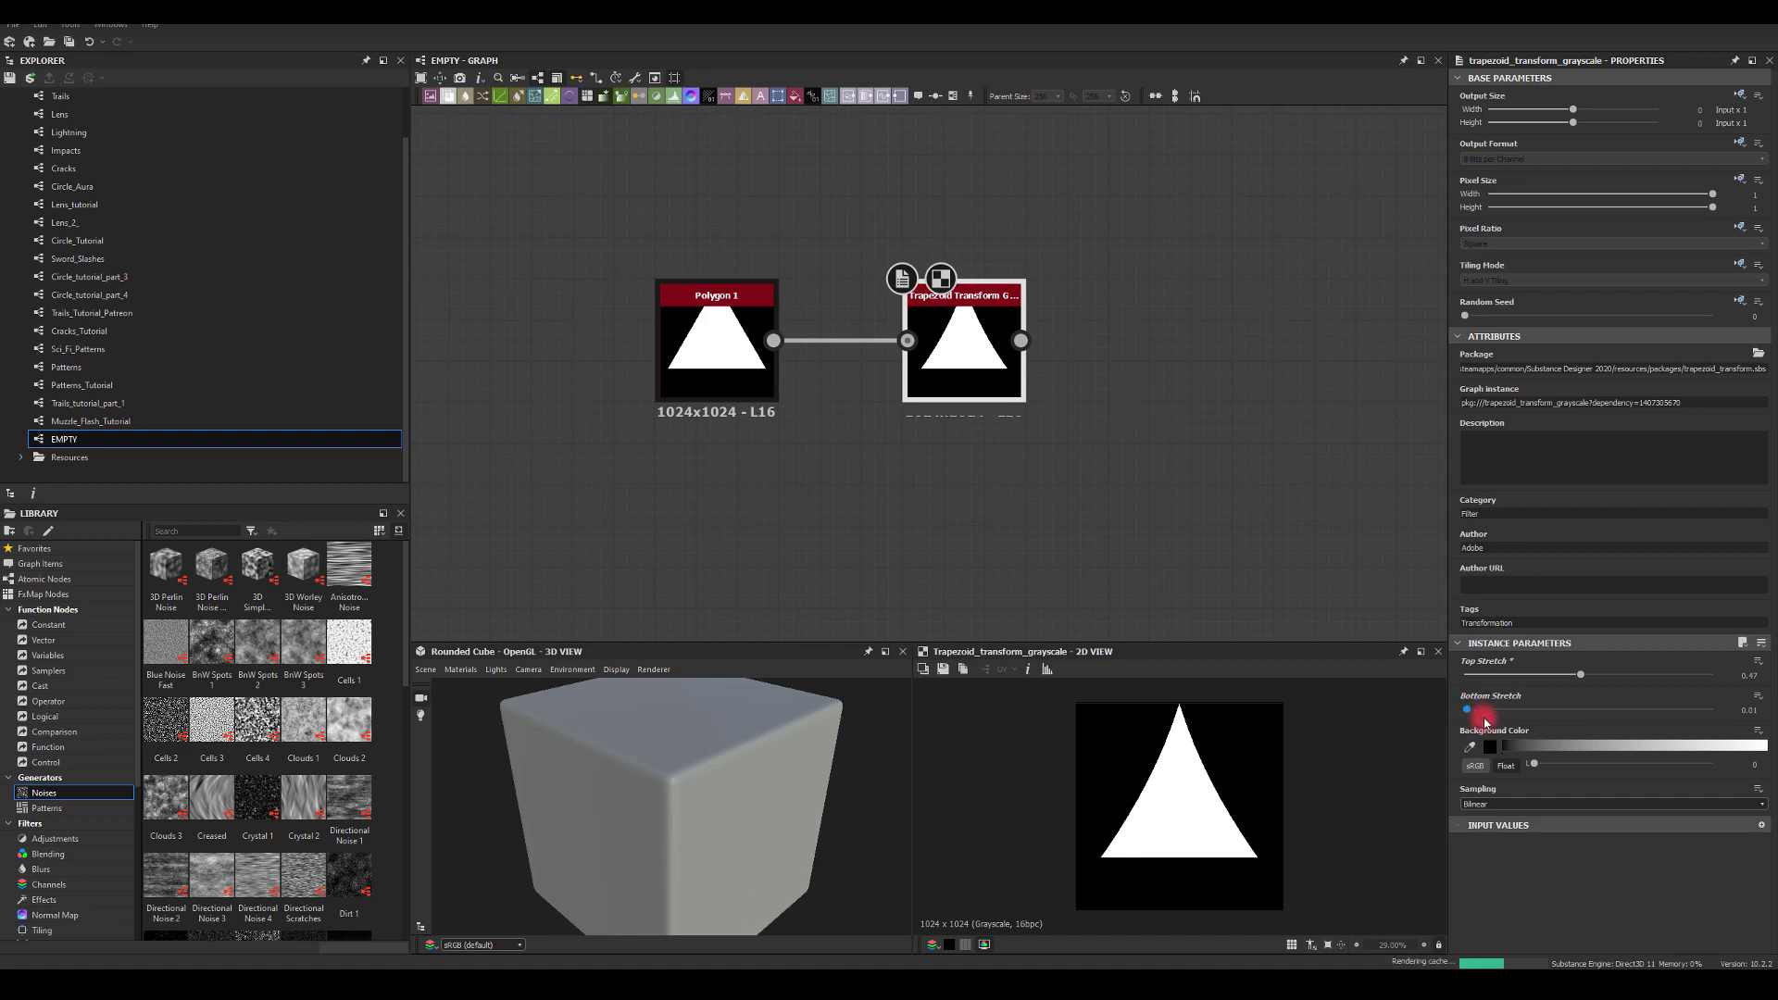
{"action": "left_click_drag", "start_coordinate": [1484, 721], "coordinate": [1585, 724]}
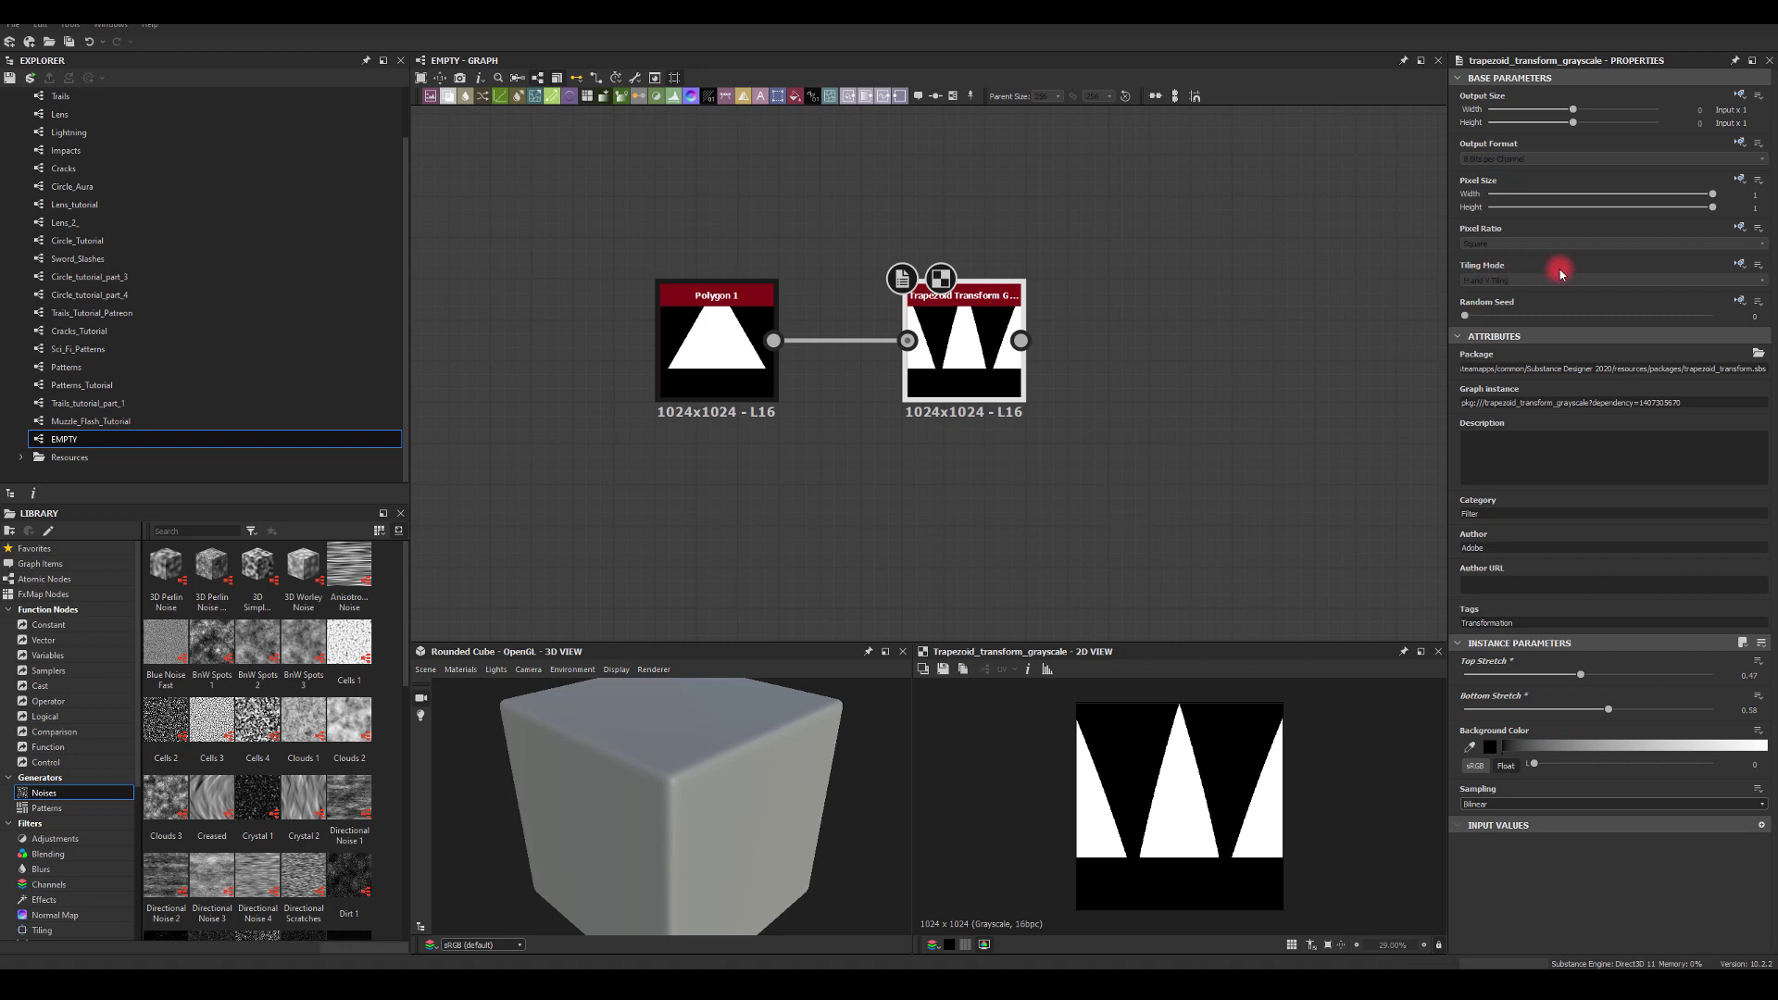
Override the trapezoid transform's inherited Tiling Mode with No Tiling and move the node slightly closer to Polygon 1
{"action": "left_click", "coordinate": [1740, 266]}
{"action": "left_click", "coordinate": [1728, 319]}
{"action": "left_click", "coordinate": [1491, 282]}
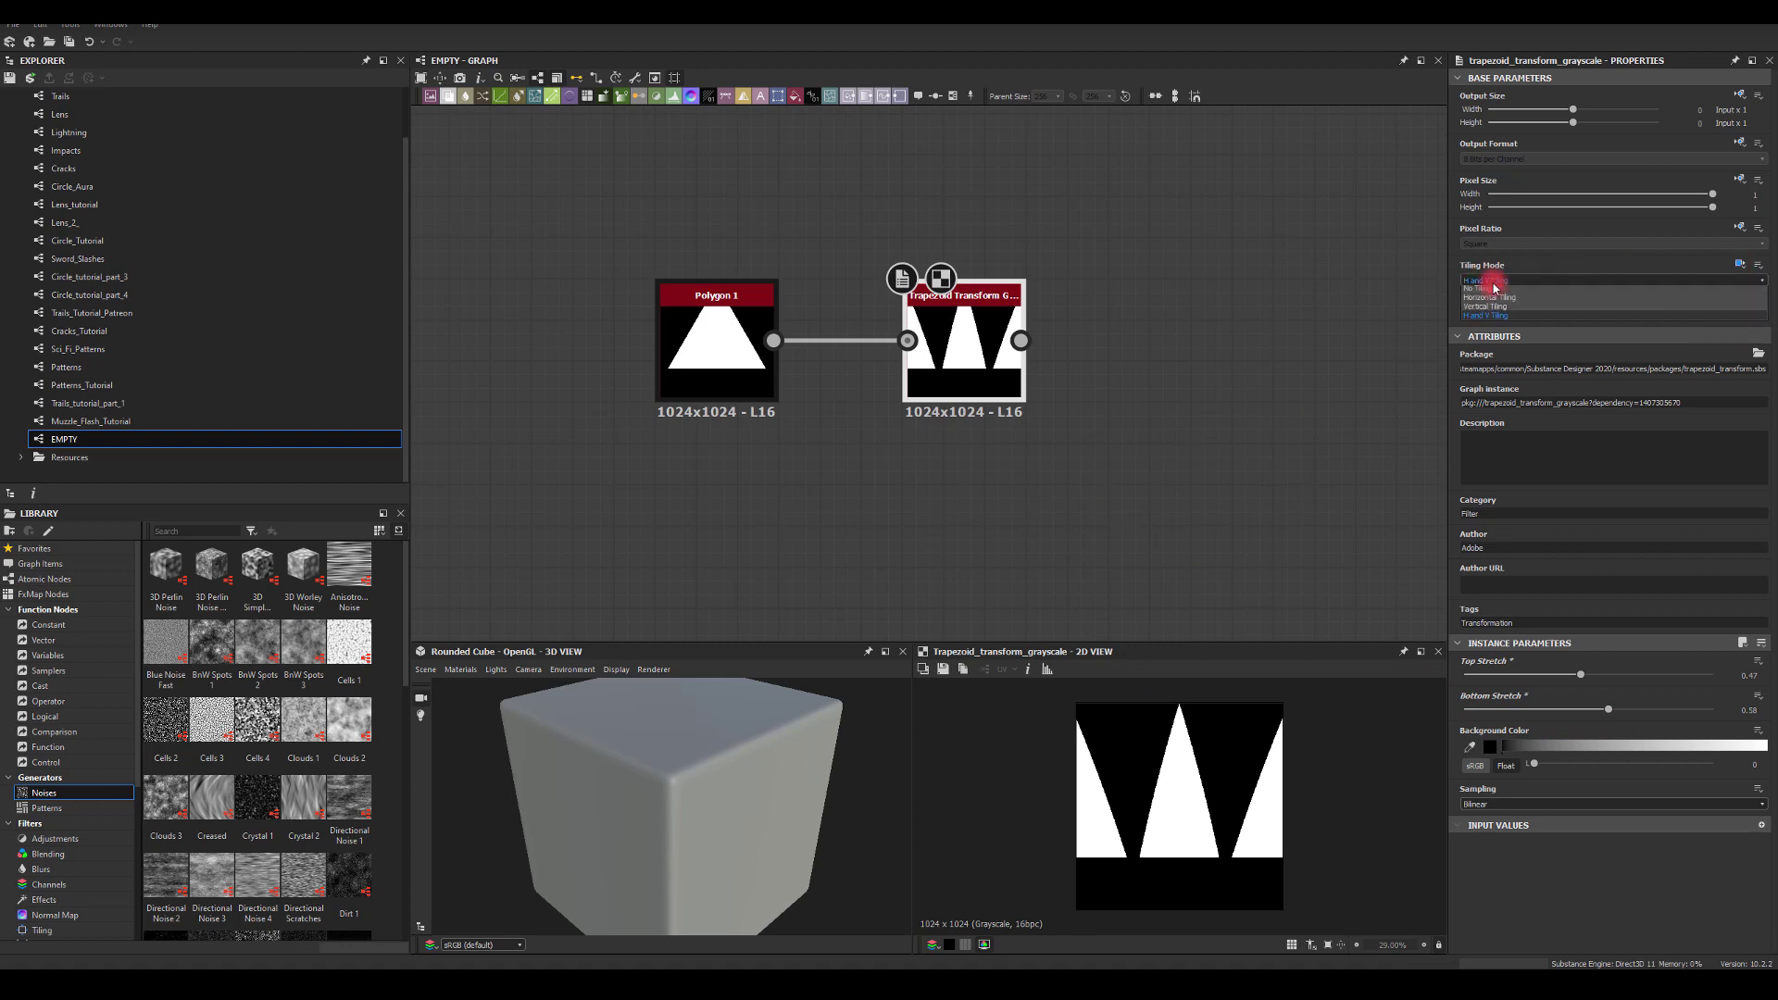
{"action": "left_click", "coordinate": [1486, 292]}
{"action": "left_click_drag", "start_coordinate": [968, 341], "coordinate": [950, 341]}
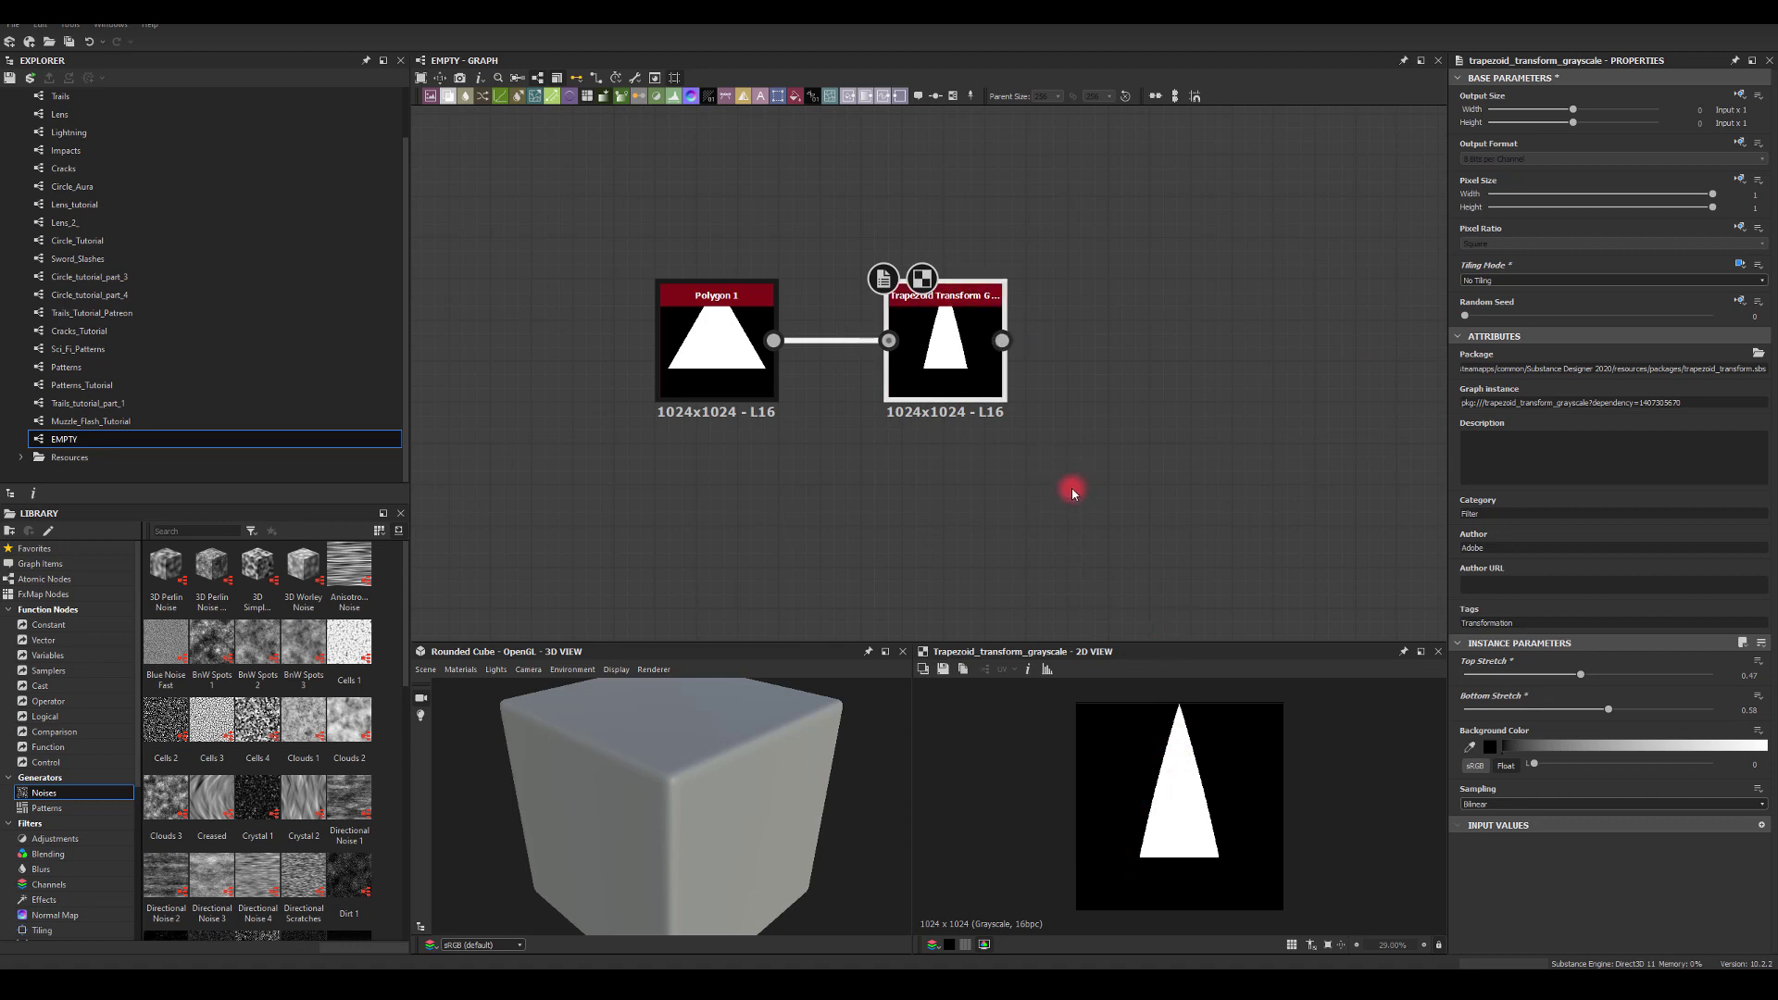
Add a Transformation 2D node after the trapezoid transform and scale the triangle to about half size near the canvas centre
{"action": "left_click_drag", "start_coordinate": [1001, 340], "coordinate": [1128, 343]}
{"action": "type", "text": "t"}
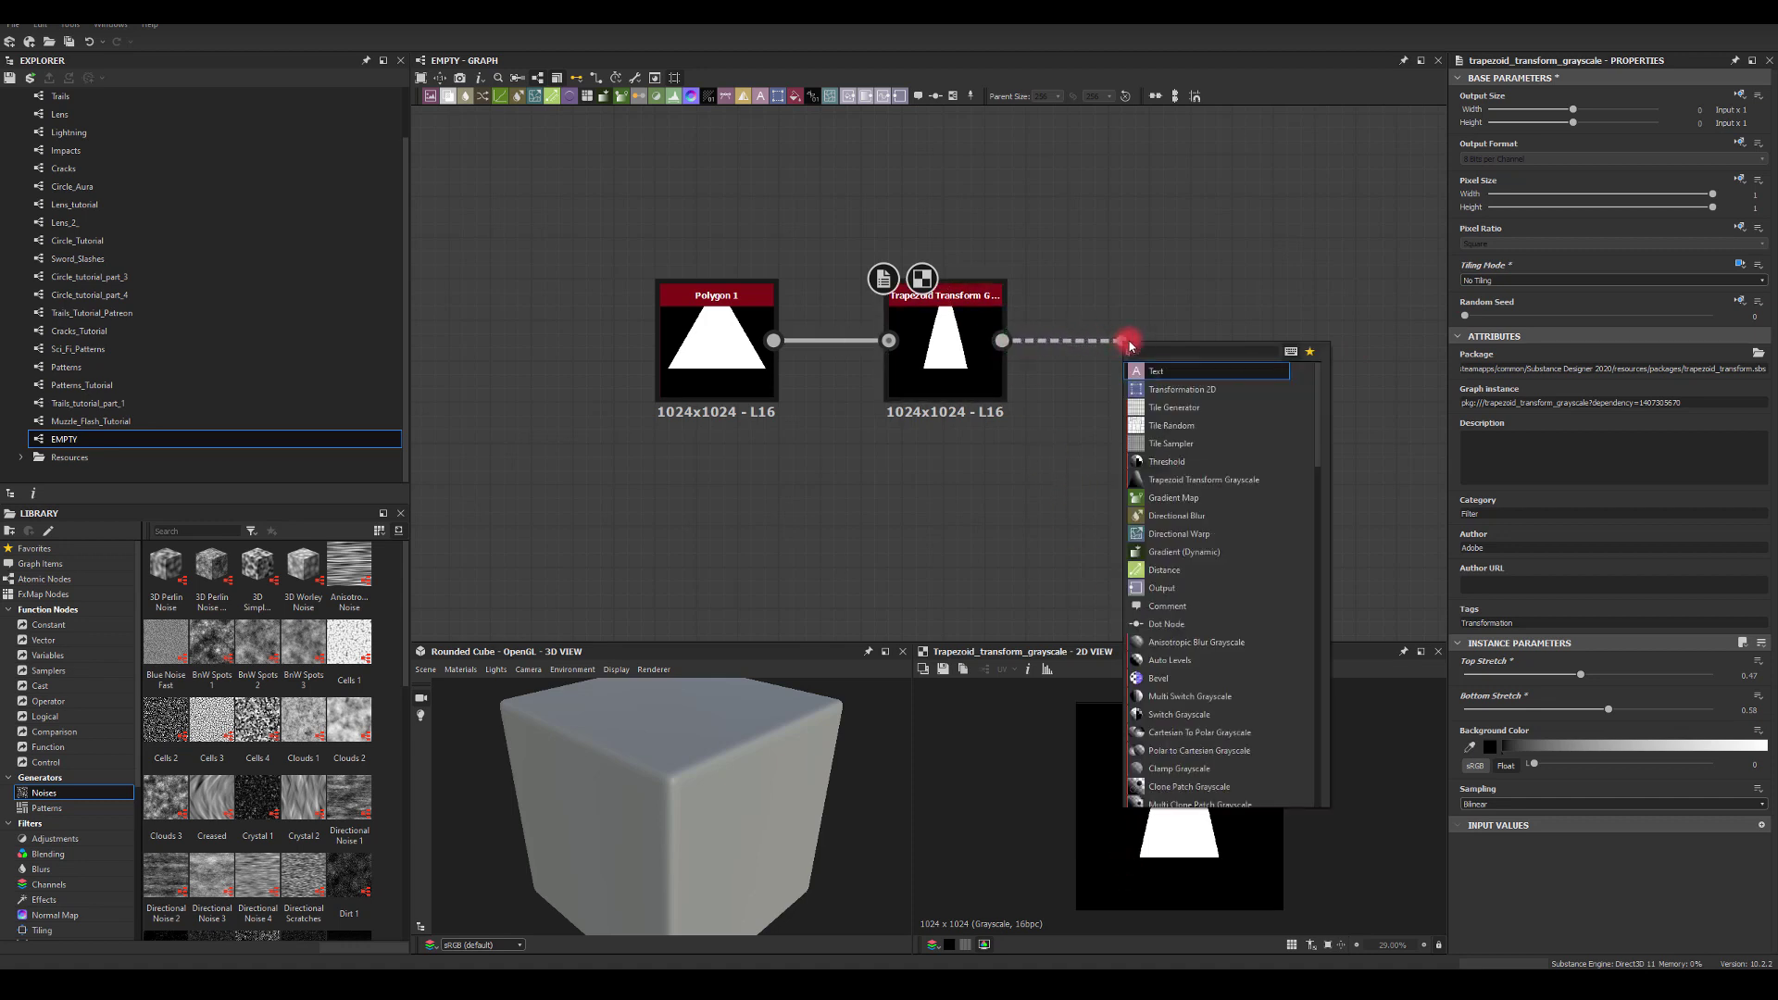
{"action": "type", "text": "r"}
{"action": "left_click", "coordinate": [1161, 372]}
{"action": "mouse_move", "coordinate": [1149, 752]}
{"action": "left_mouse_down"}
{"action": "mouse_move", "coordinate": [1151, 778]}
{"action": "mouse_move", "coordinate": [1158, 748]}
{"action": "left_mouse_up"}
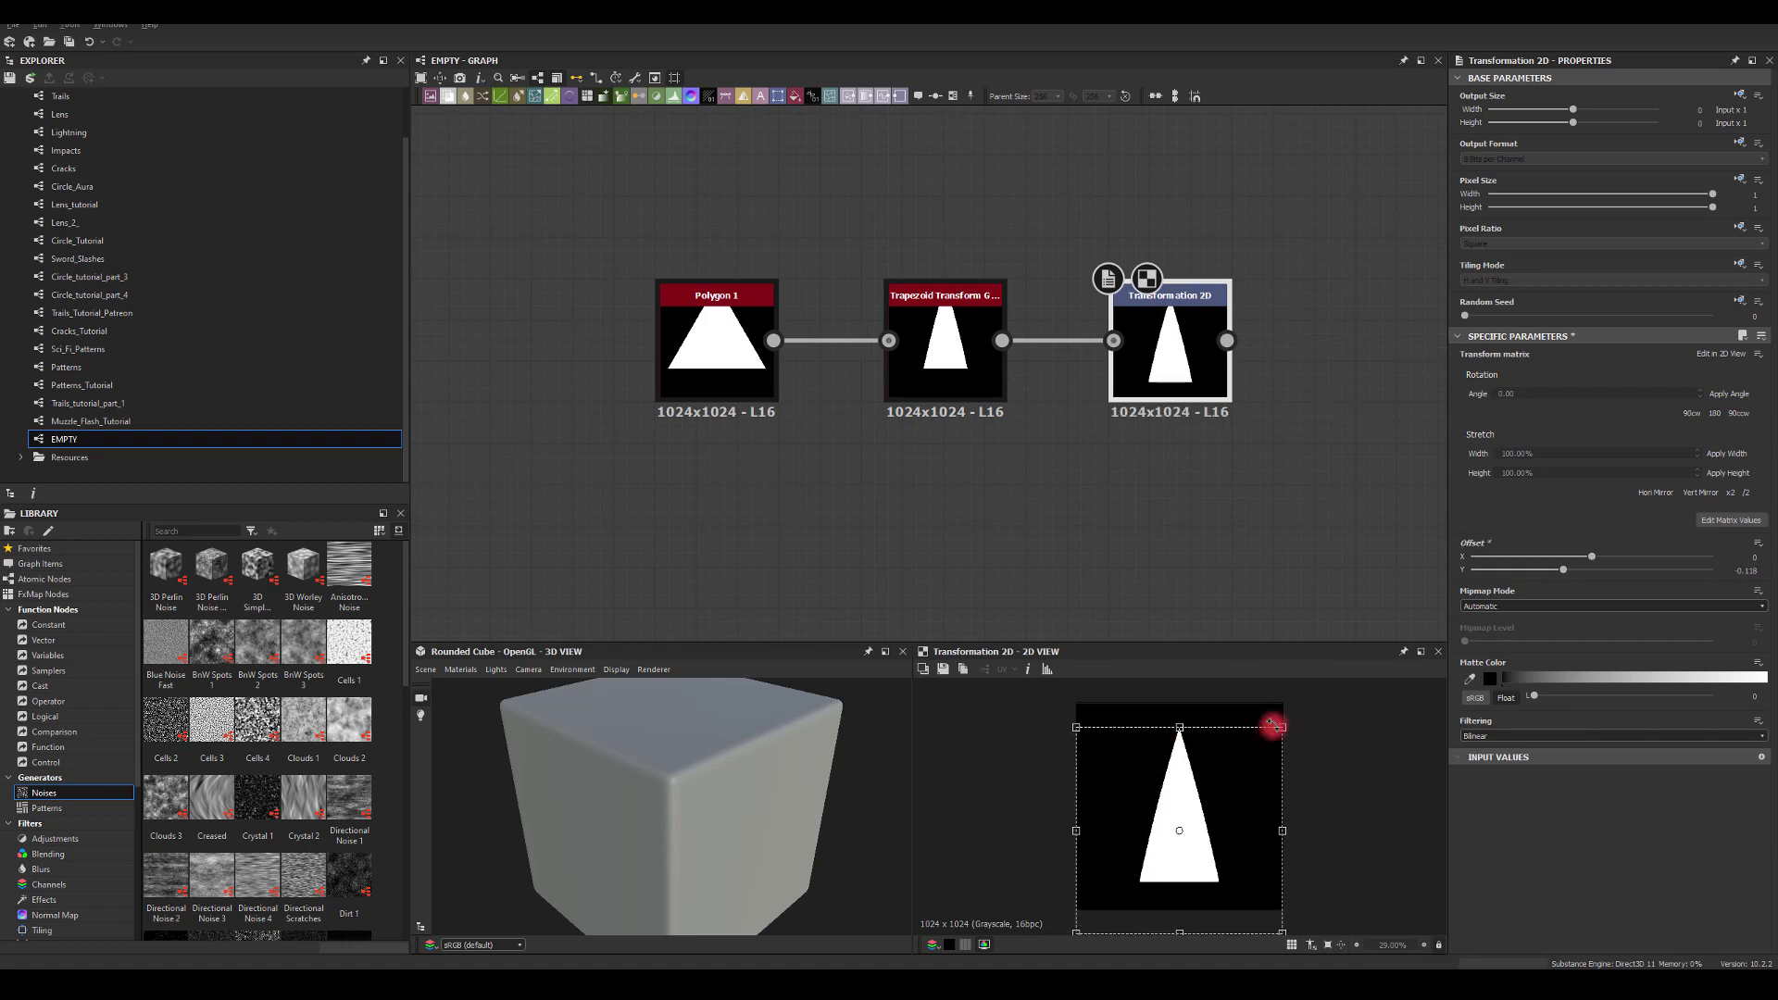
{"action": "left_click_drag", "start_coordinate": [1283, 726], "coordinate": [1195, 782]}
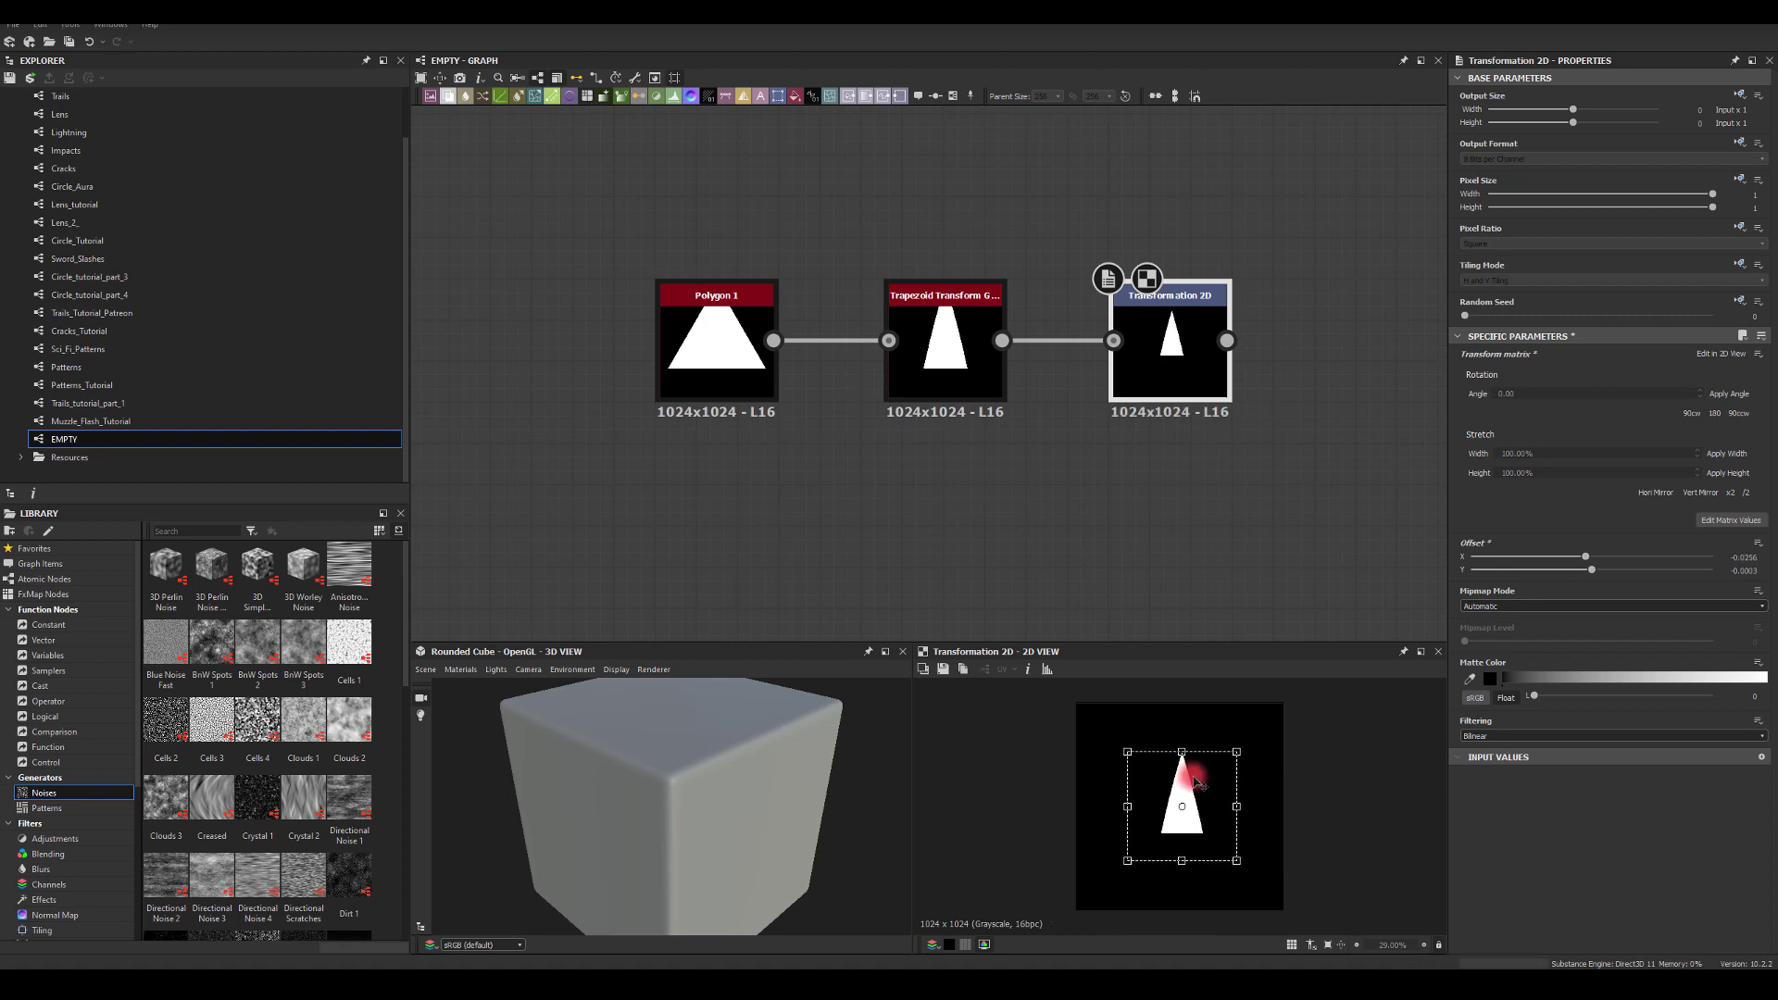
Move the Transformation 2D and Trapezoid Transform nodes closer to Polygon 1 to make the chain compact
{"action": "left_click_drag", "start_coordinate": [1172, 350], "coordinate": [1130, 350]}
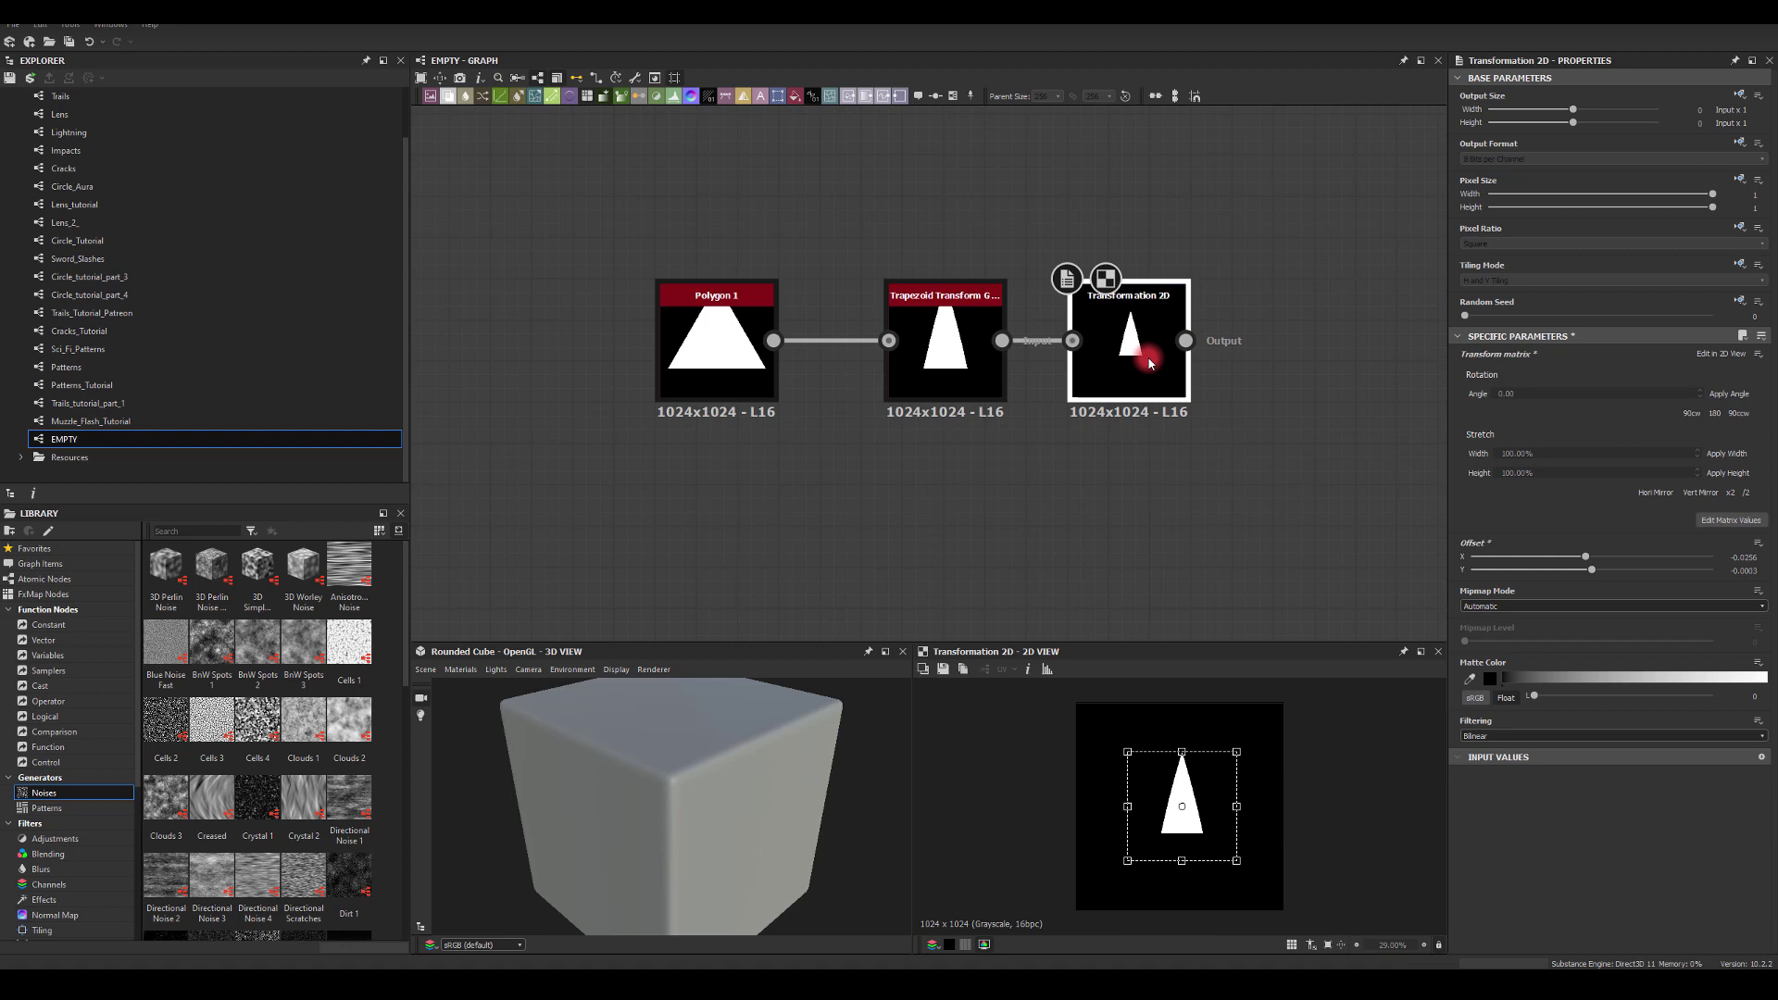
{"action": "left_click", "coordinate": [971, 344]}
{"action": "left_click_drag", "start_coordinate": [970, 341], "coordinate": [907, 340]}
{"action": "left_click", "coordinate": [916, 259]}
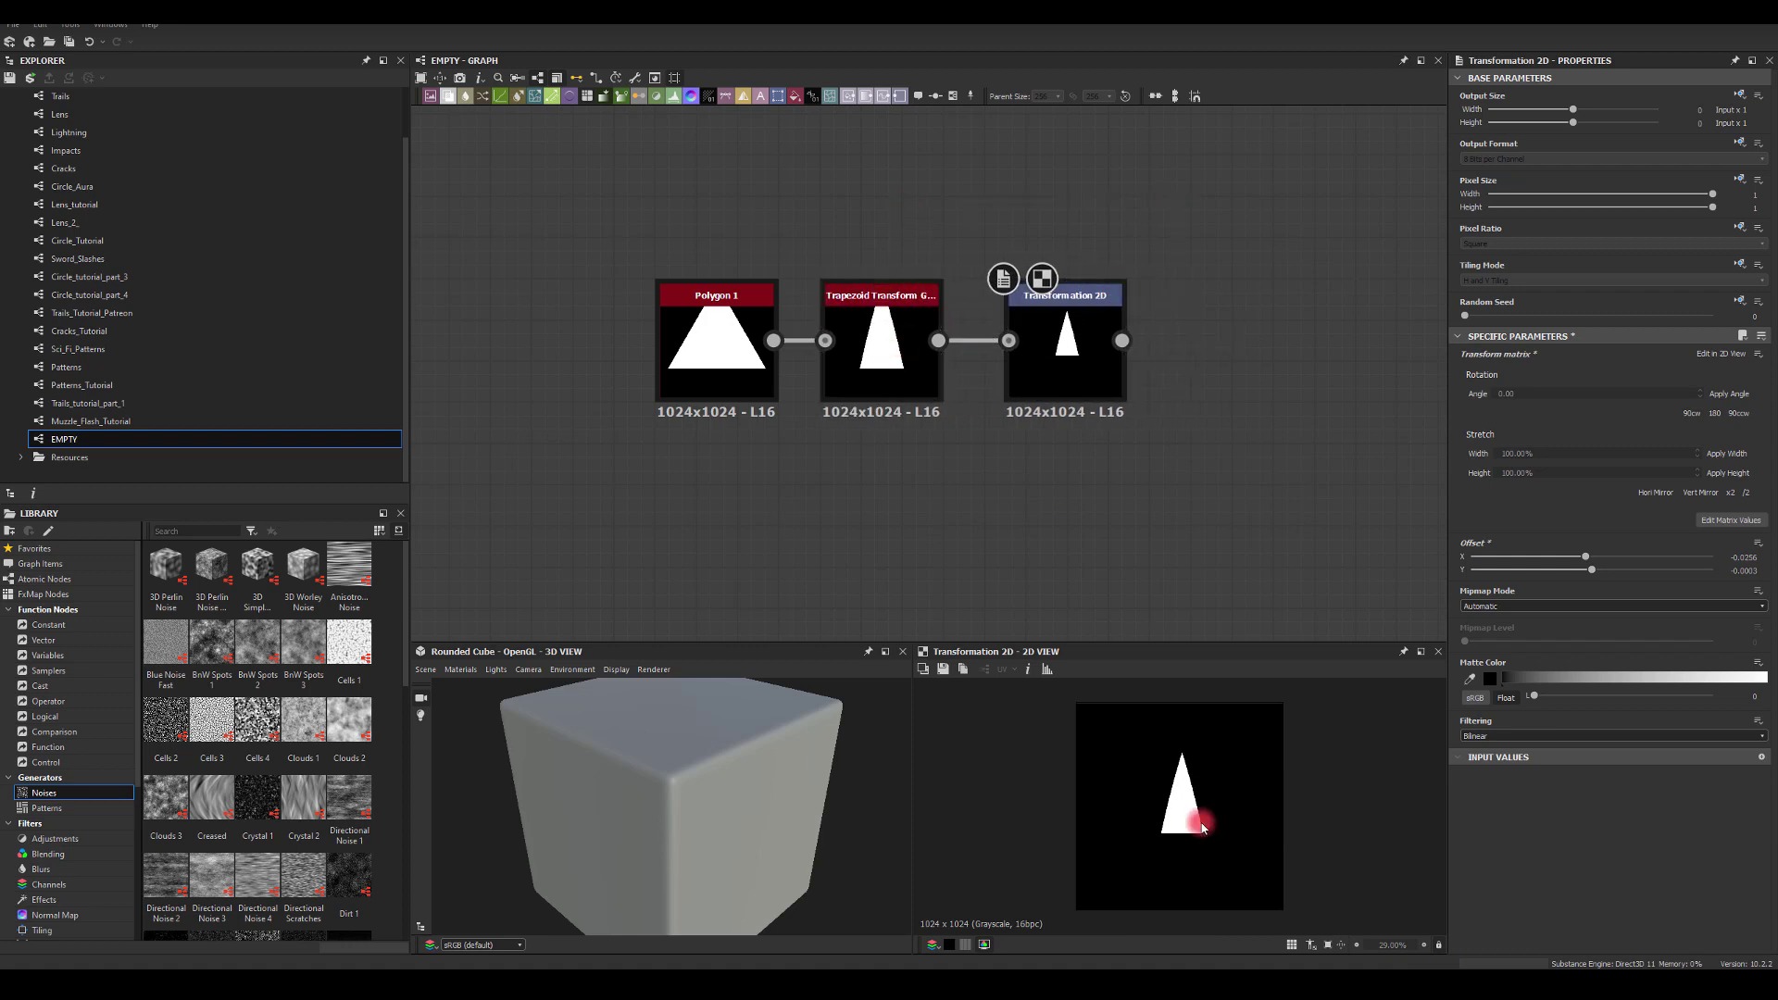
Nudge the scaled triangle slightly downward in the Transformation 2D node
{"action": "left_click", "coordinate": [1083, 370]}
{"action": "left_click_drag", "start_coordinate": [1195, 783], "coordinate": [1196, 784]}
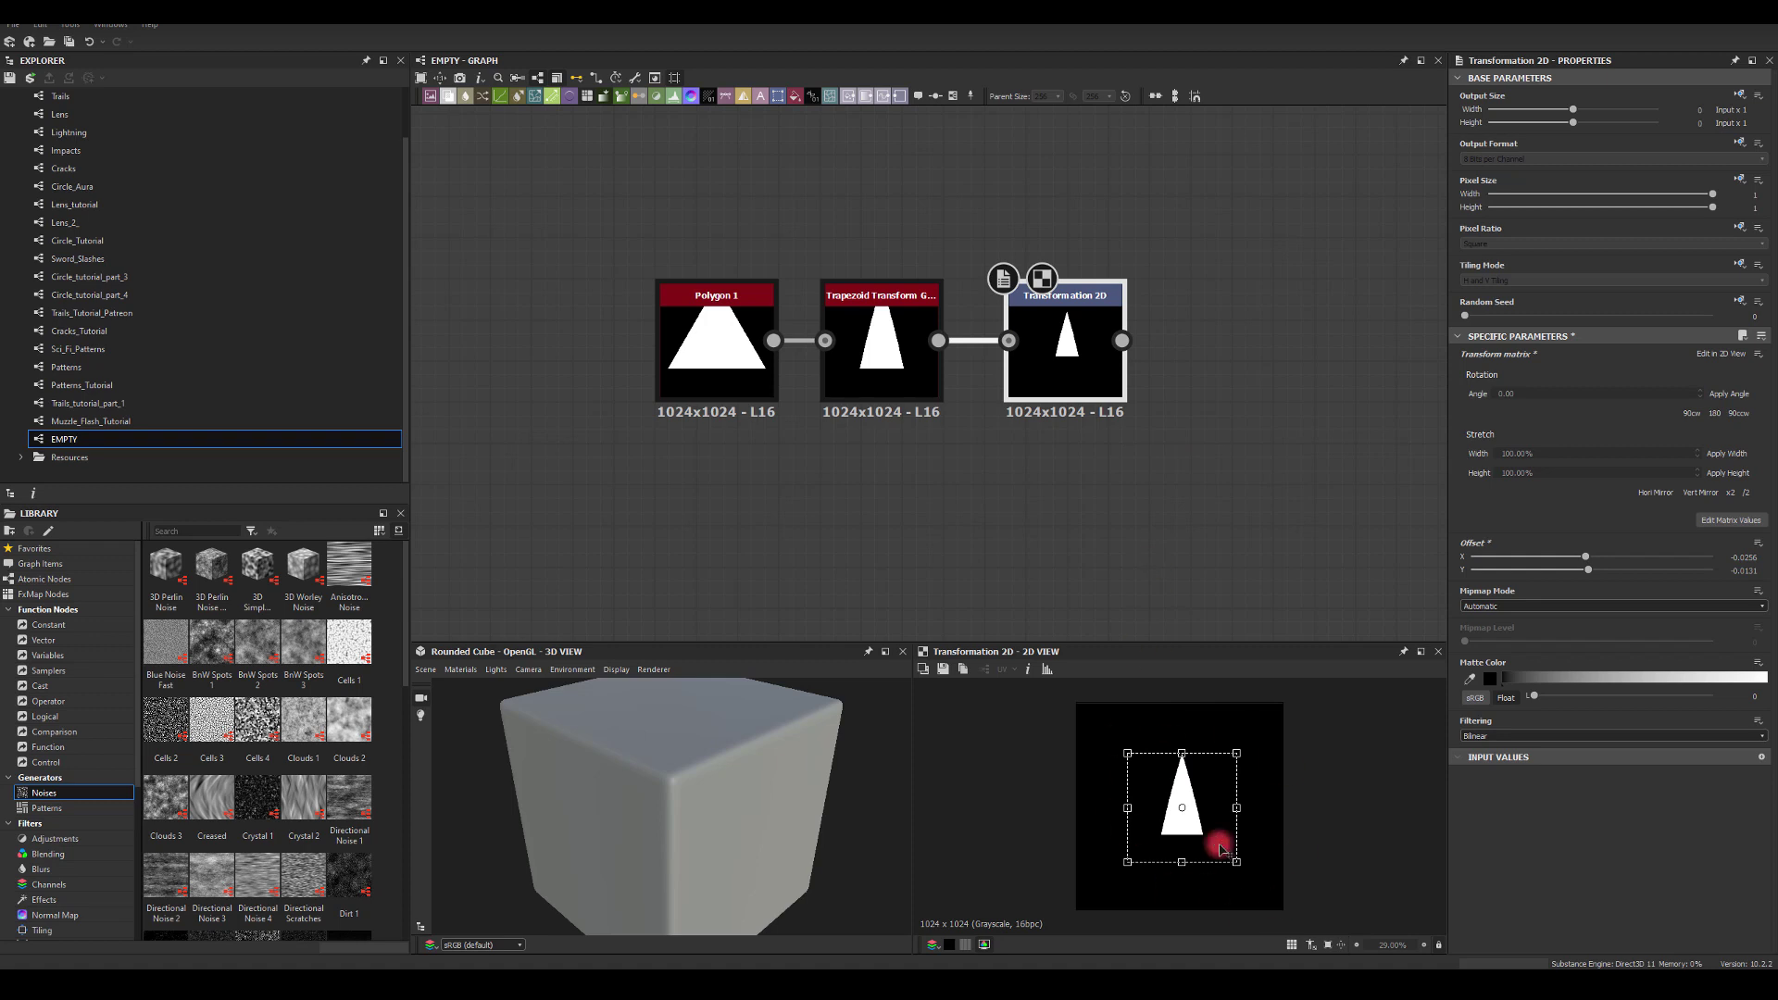
{"action": "left_click", "coordinate": [1234, 453]}
Add a Splatter Circular node and connect the Transformation 2D output to its Pattern Input 1 instead of Background
{"action": "middle_click_drag", "start_coordinate": [1206, 423], "coordinate": [1075, 429]}
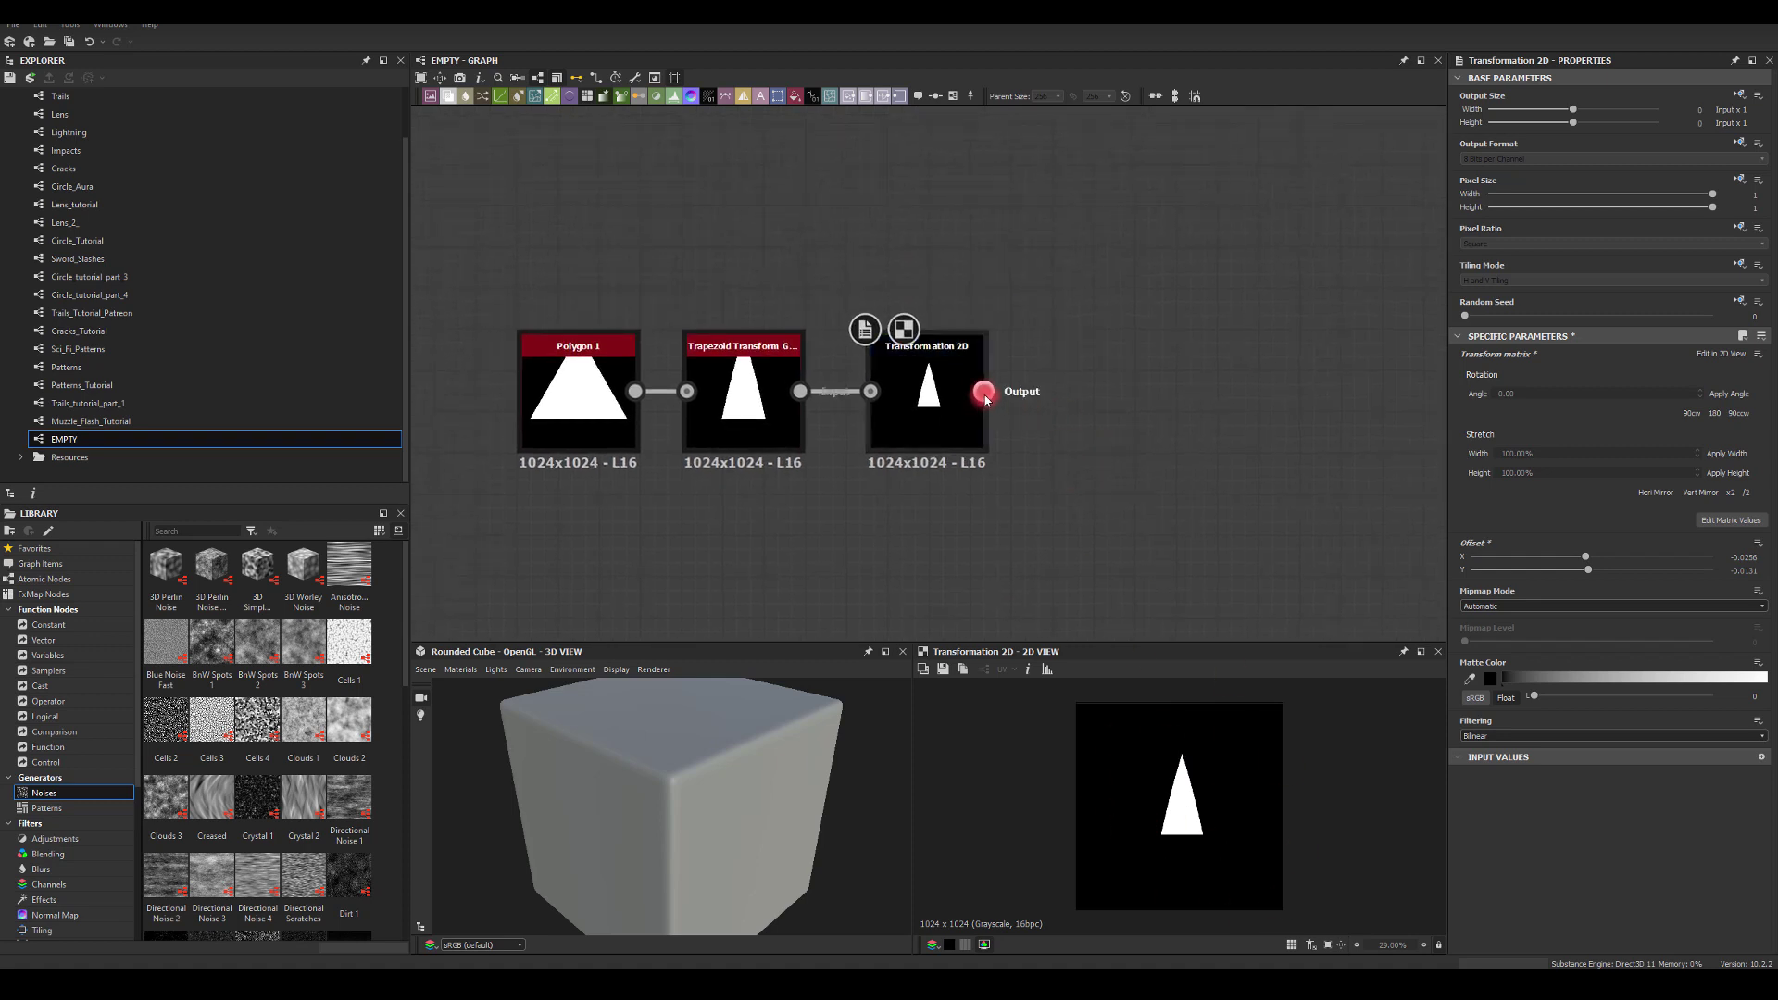
{"action": "left_click_drag", "start_coordinate": [984, 391], "coordinate": [1171, 285]}
{"action": "type", "text": "spl"}
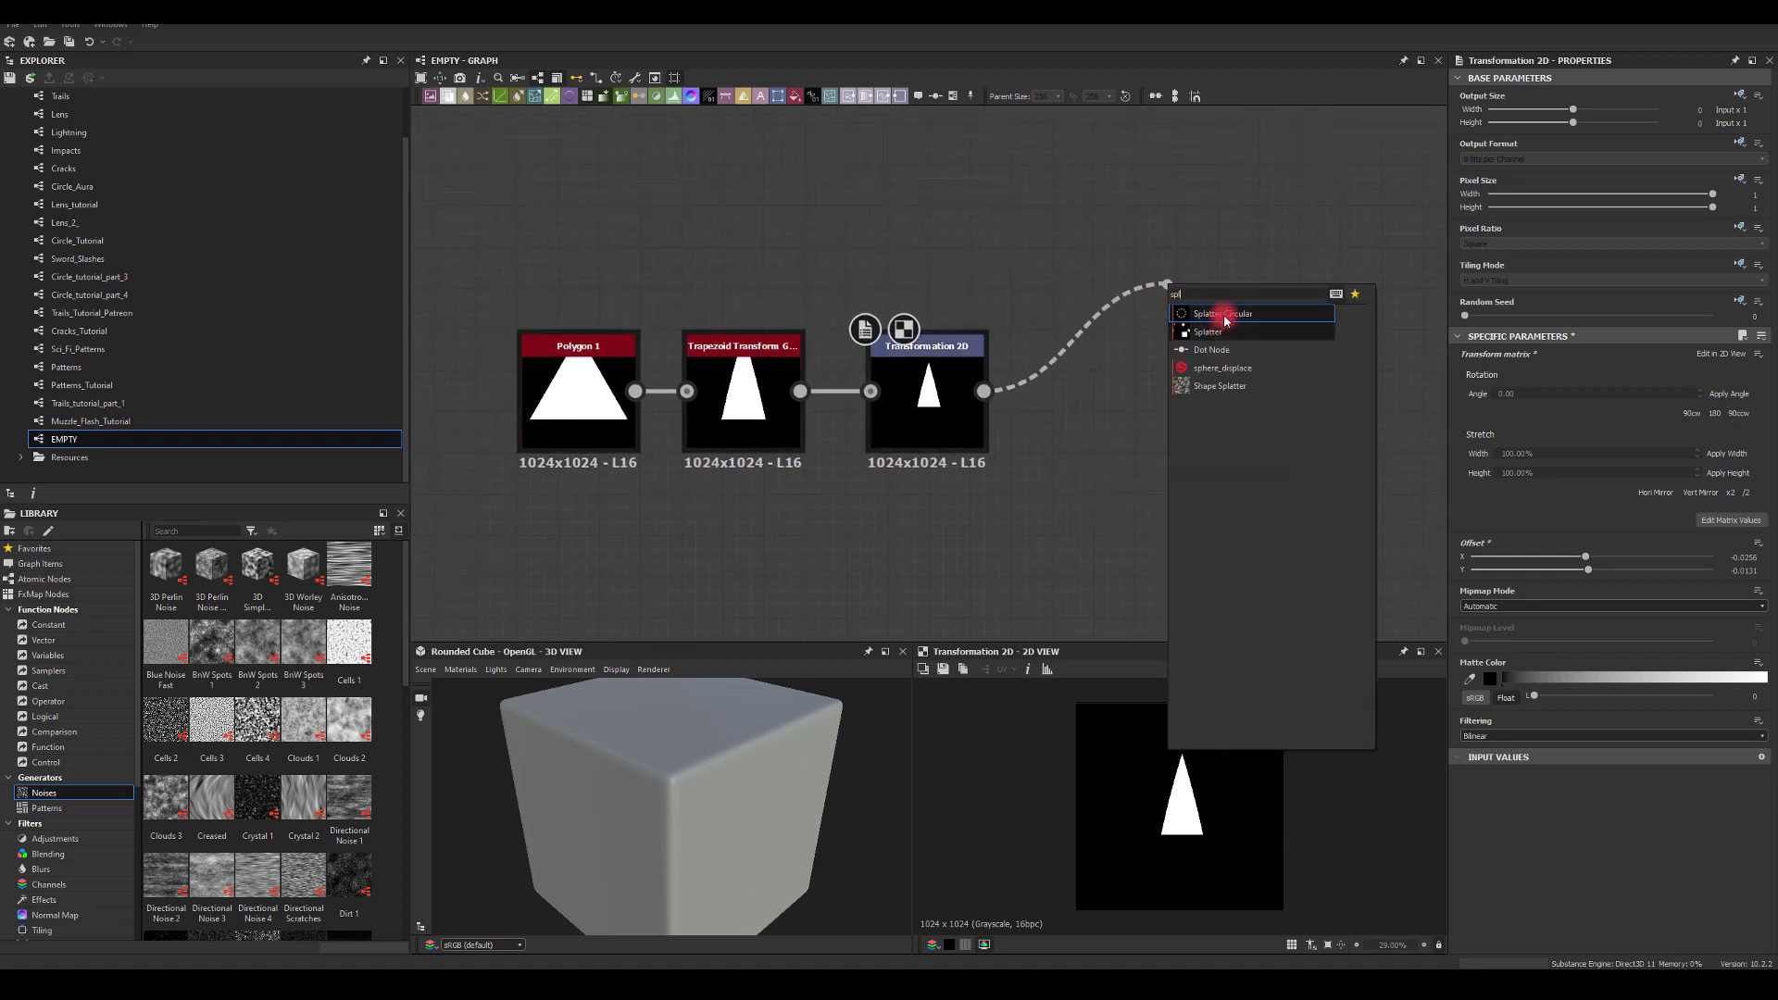
{"action": "left_click", "coordinate": [1223, 329]}
{"action": "middle_click_drag", "start_coordinate": [1041, 271], "coordinate": [926, 378]}
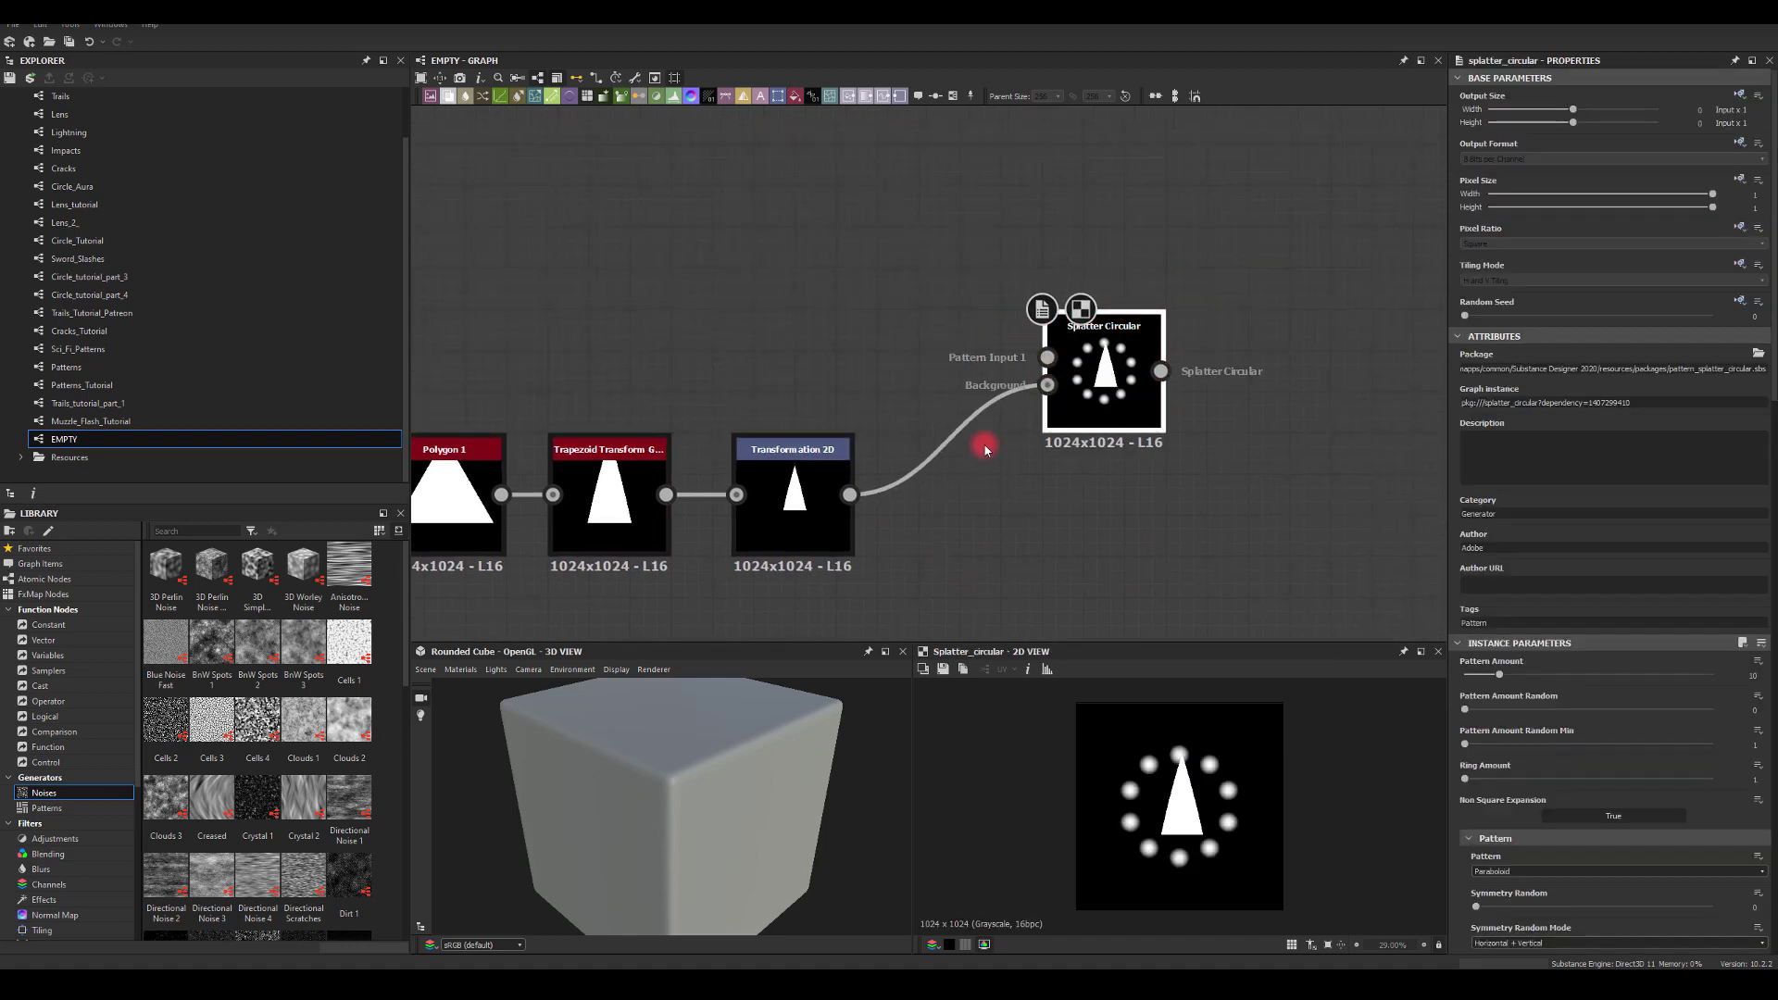
{"action": "left_click_drag", "start_coordinate": [846, 496], "coordinate": [1055, 351]}
{"action": "double_click", "coordinate": [1046, 385]}
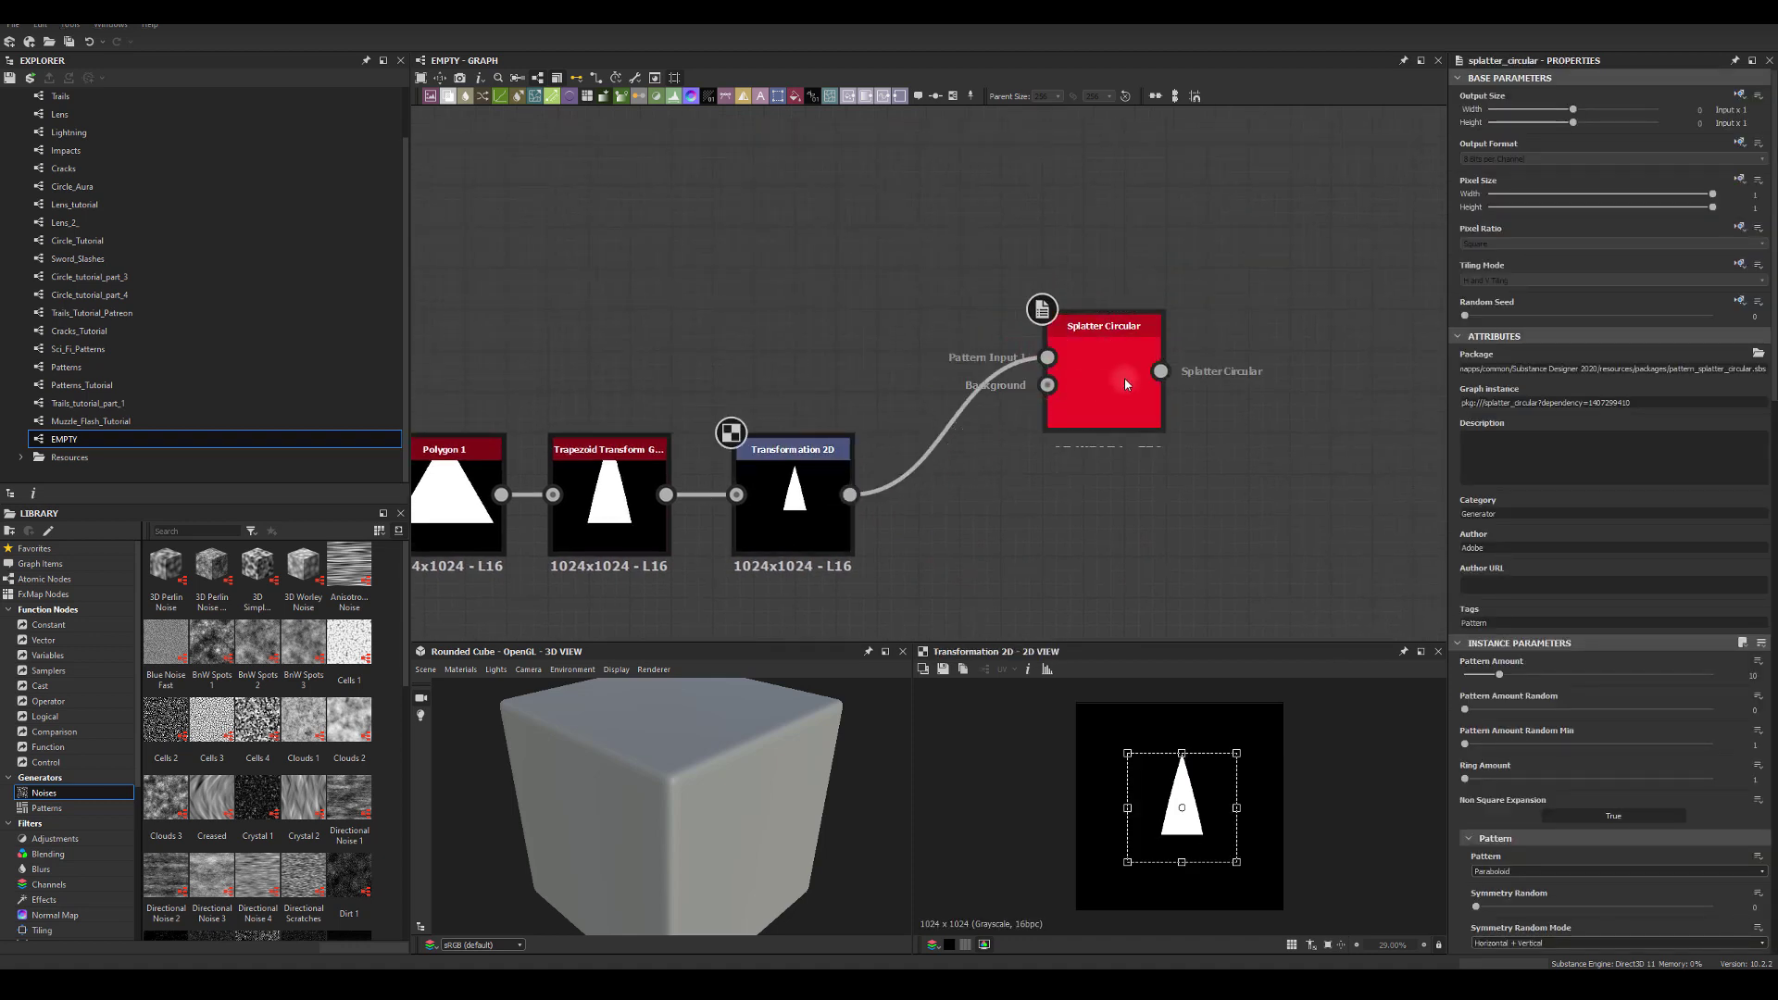
Set the Splatter Circular pattern to Image Input with a Pattern Amount of 9, and show it in the 2D view
{"action": "left_click", "coordinate": [1516, 871]}
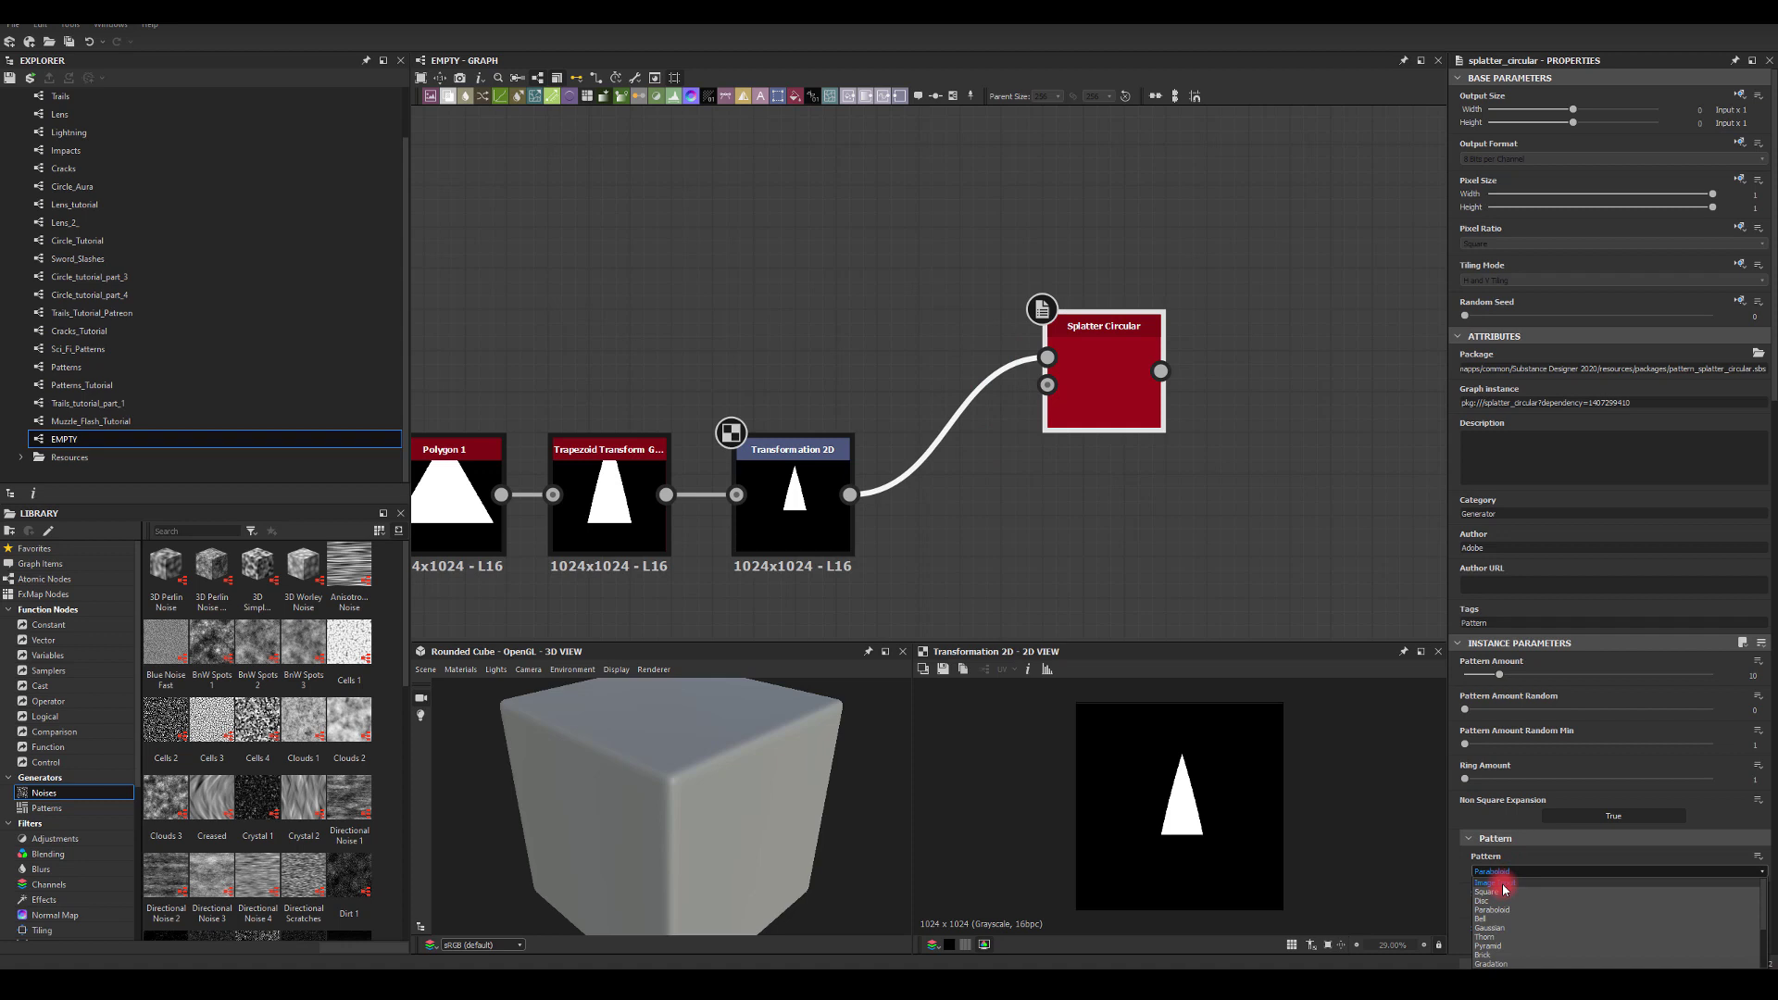
{"action": "left_click", "coordinate": [1500, 887]}
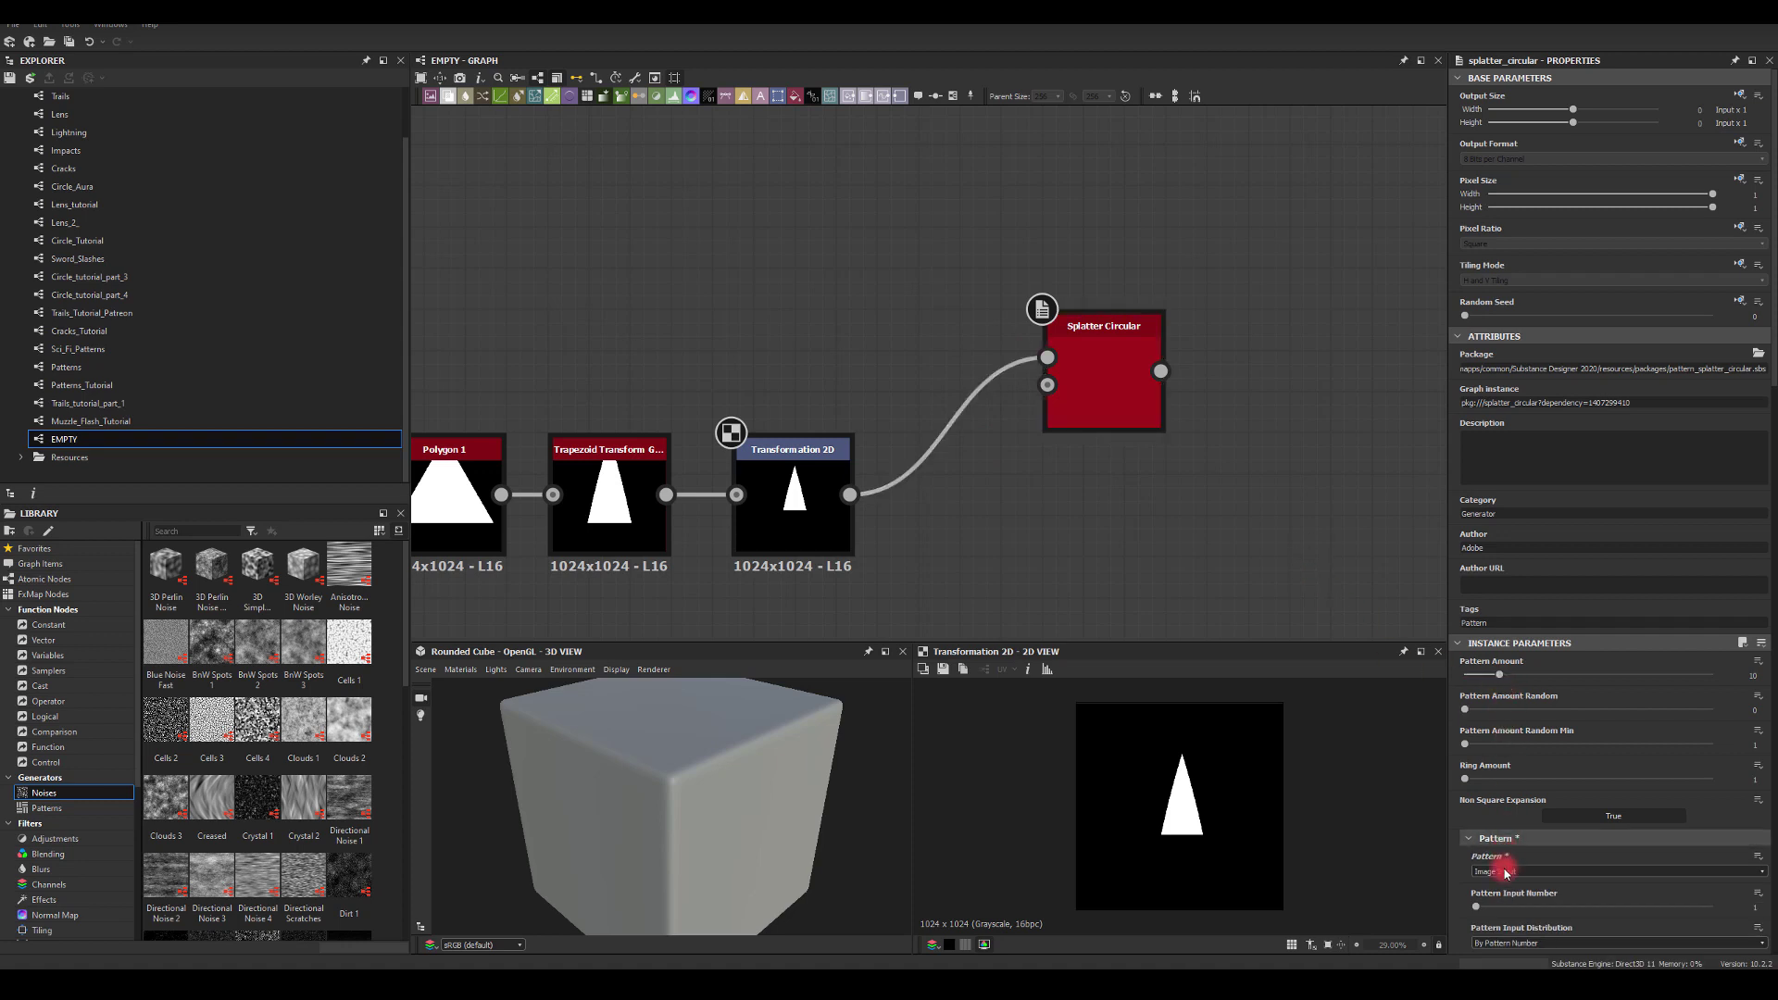
{"action": "left_click_drag", "start_coordinate": [1503, 680], "coordinate": [1530, 674]}
{"action": "double_click", "coordinate": [1097, 382]}
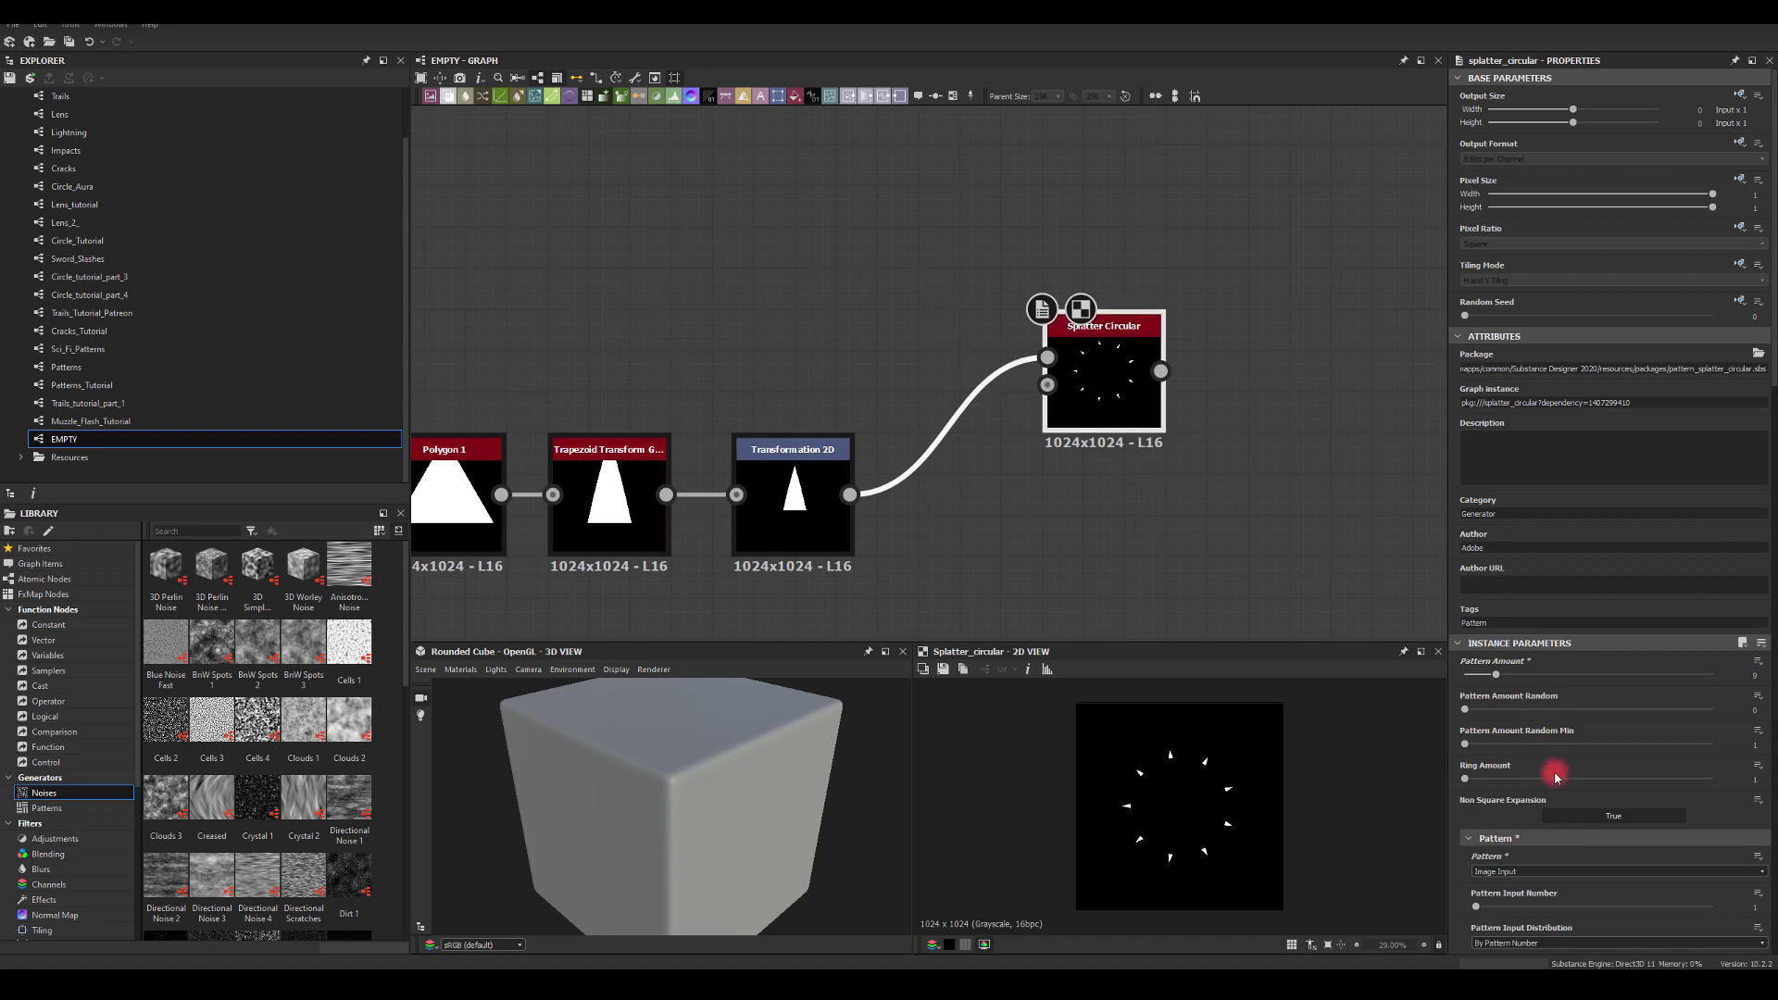
Reduce the Splatter Circular Spread to 0.21 so the triangles form a short arc
{"action": "scroll", "coordinate": [1481, 769], "scroll_direction": "down", "scroll_amount": 3}
{"action": "scroll", "coordinate": [1534, 763], "scroll_direction": "down", "scroll_amount": 3}
{"action": "mouse_move", "coordinate": [1518, 820]}
{"action": "left_mouse_down"}
{"action": "mouse_move", "coordinate": [1575, 821]}
{"action": "mouse_move", "coordinate": [1499, 824]}
{"action": "left_mouse_up"}
Set the Splatter Circular Ring Rotation to 90 degrees
{"action": "scroll", "coordinate": [1507, 827], "scroll_direction": "down", "scroll_amount": 7}
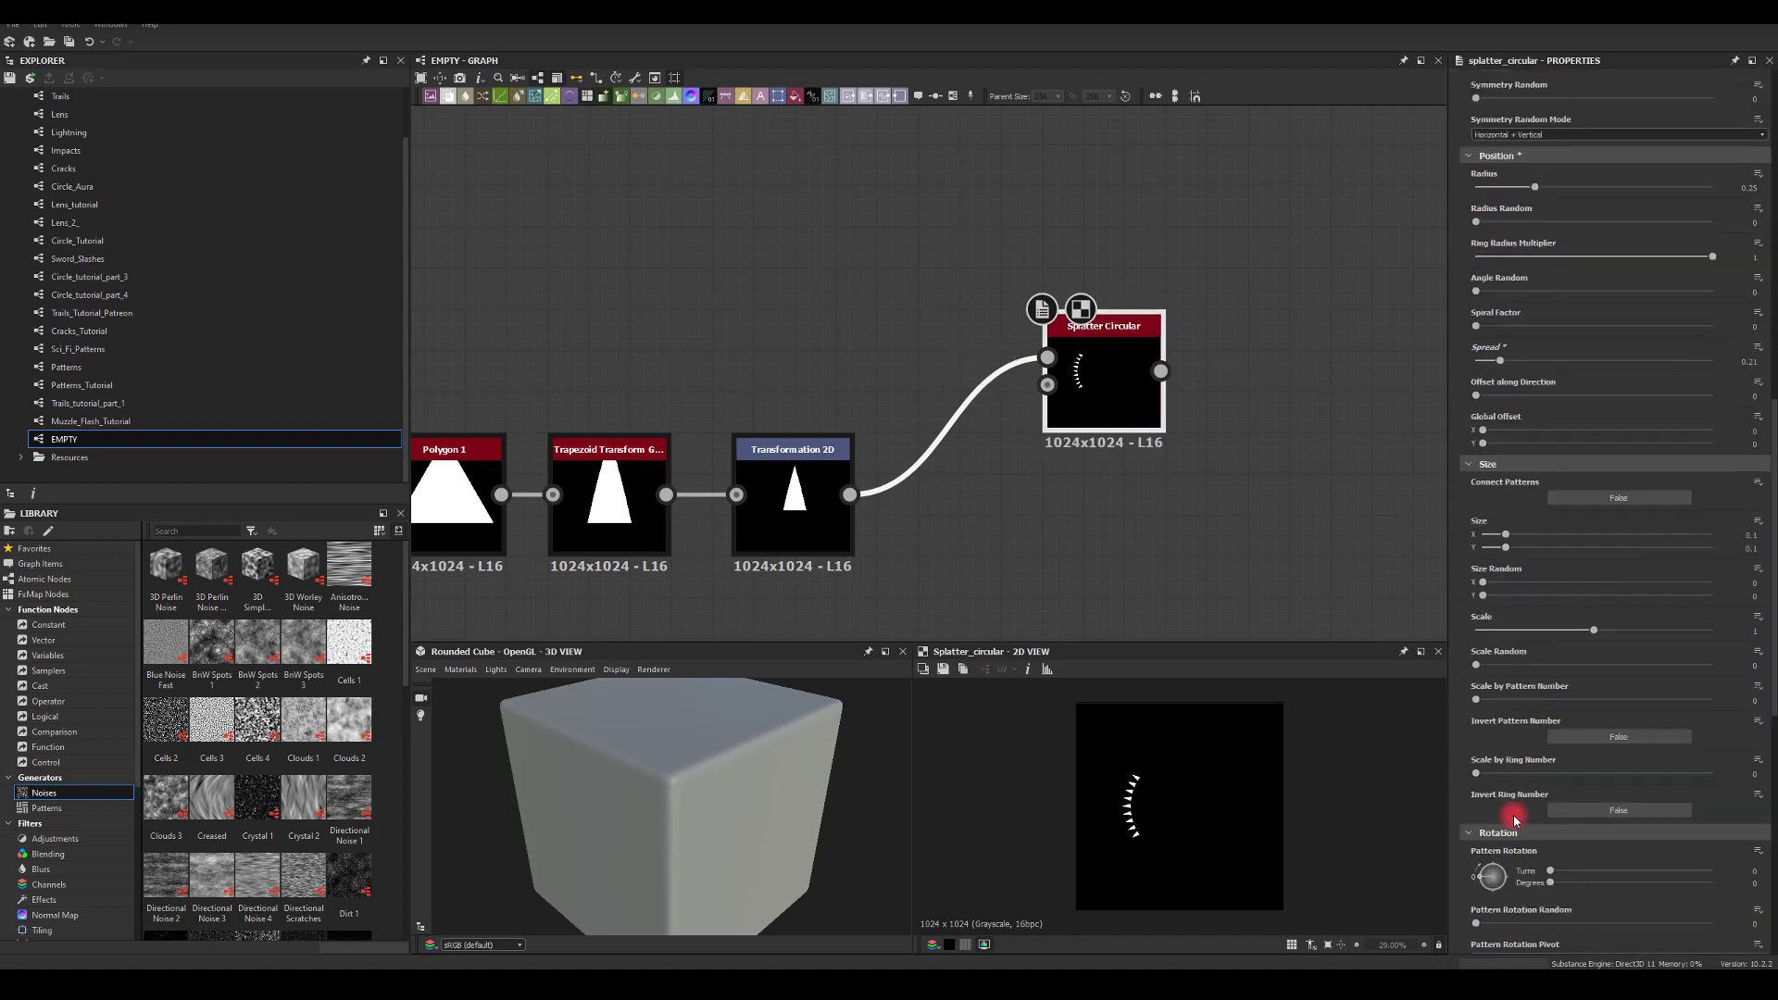
{"action": "scroll", "coordinate": [1507, 818], "scroll_direction": "down", "scroll_amount": 2}
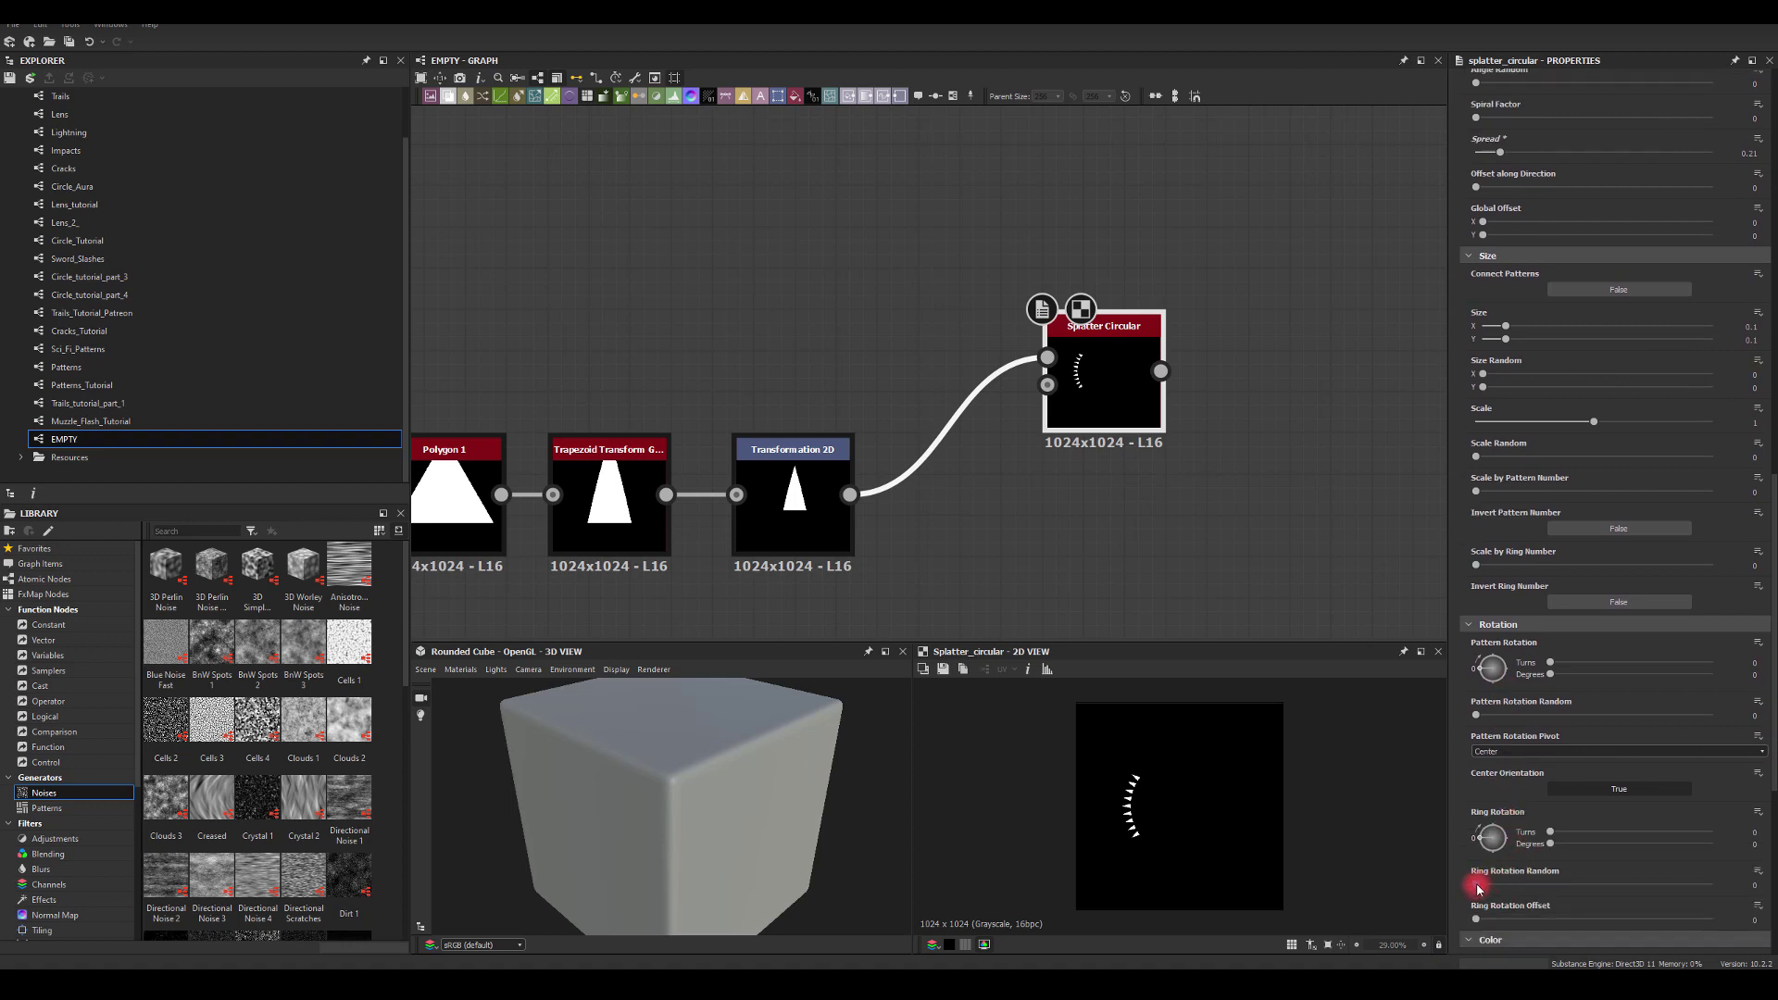
{"action": "left_click_drag", "start_coordinate": [1552, 844], "coordinate": [1774, 855]}
{"action": "type", "text": "90"}
{"action": "key", "text": "Return"}
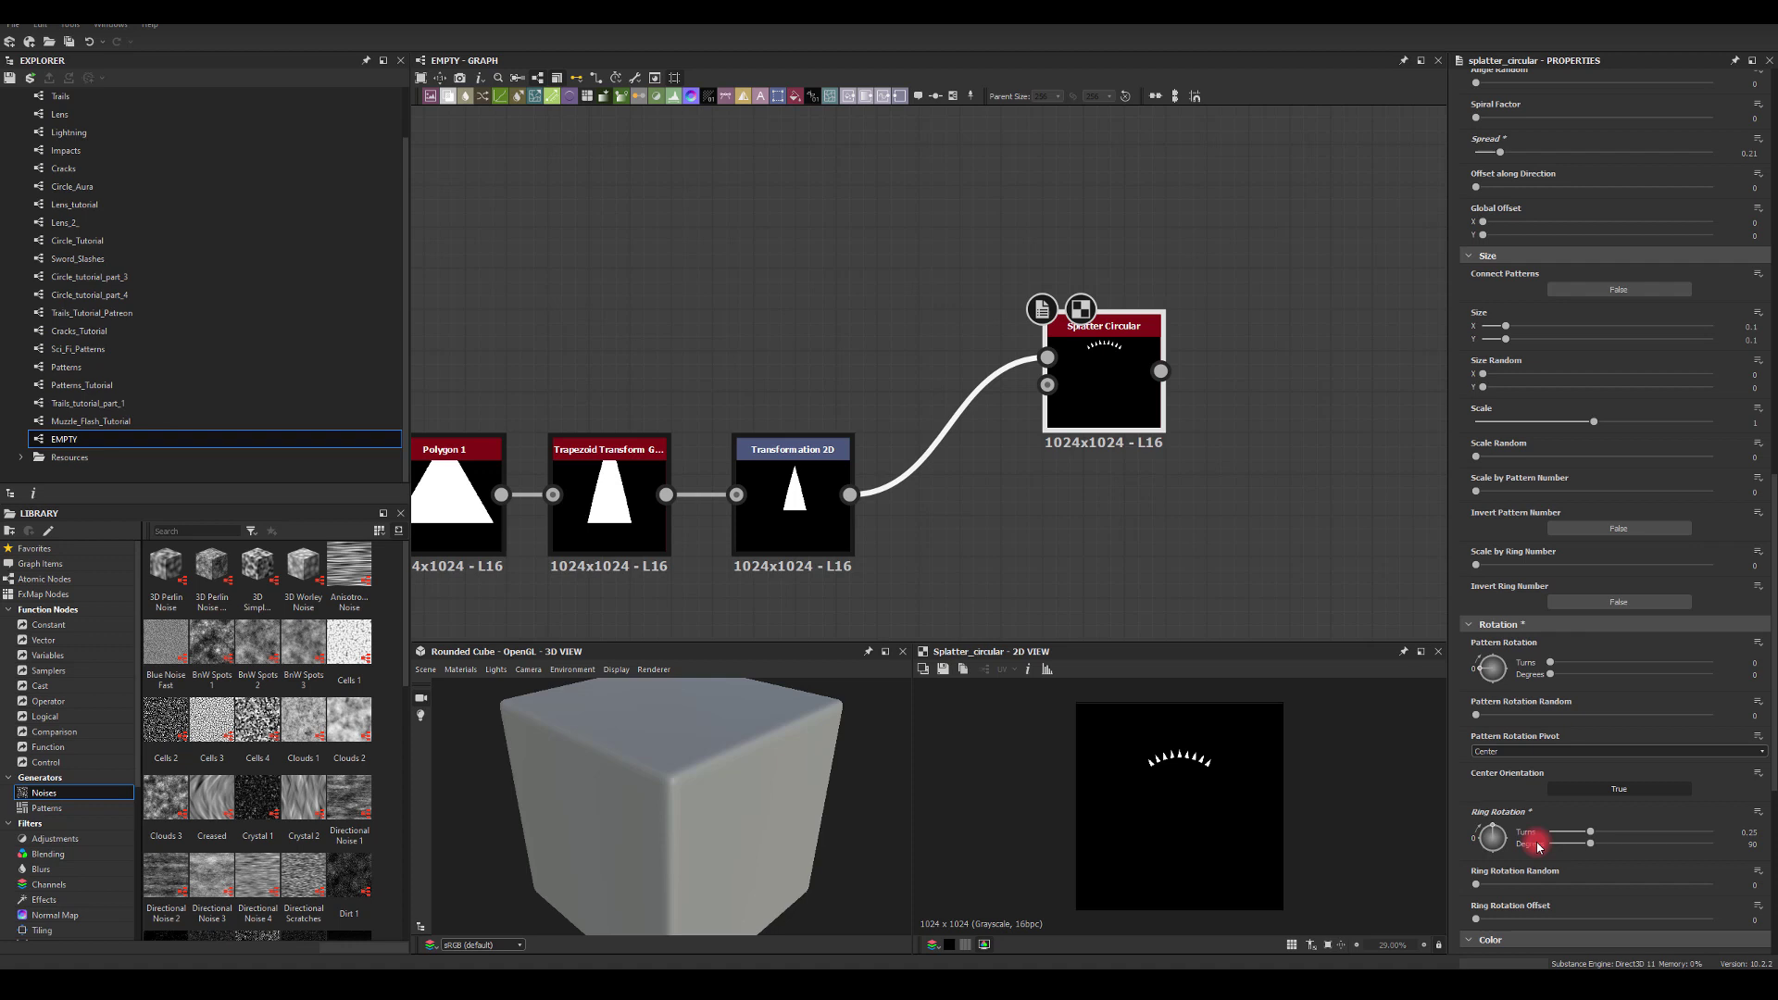
Set the splatter's Scale to 2, Size Random to X 0.83 and Y 0.2, and Size to X 0.27 and Y 0.4
{"action": "scroll", "coordinate": [1488, 543], "scroll_direction": "up", "scroll_amount": 3}
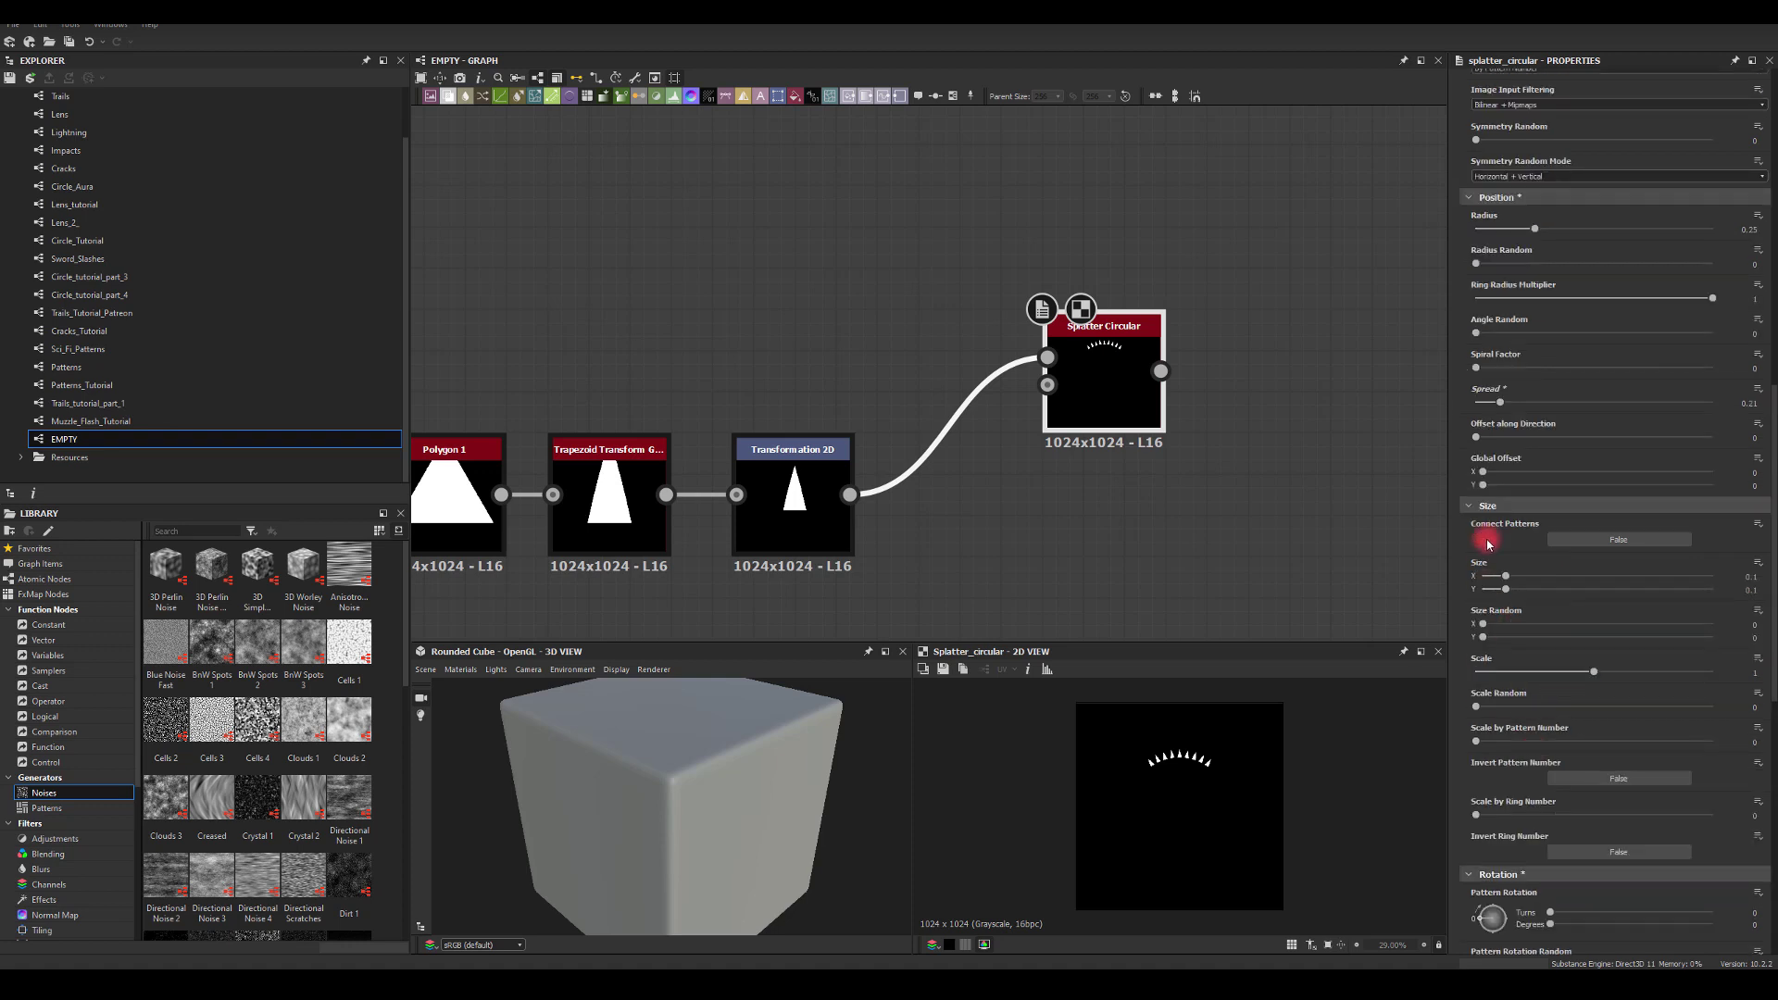
{"action": "scroll", "coordinate": [1490, 426], "scroll_direction": "down", "scroll_amount": 2}
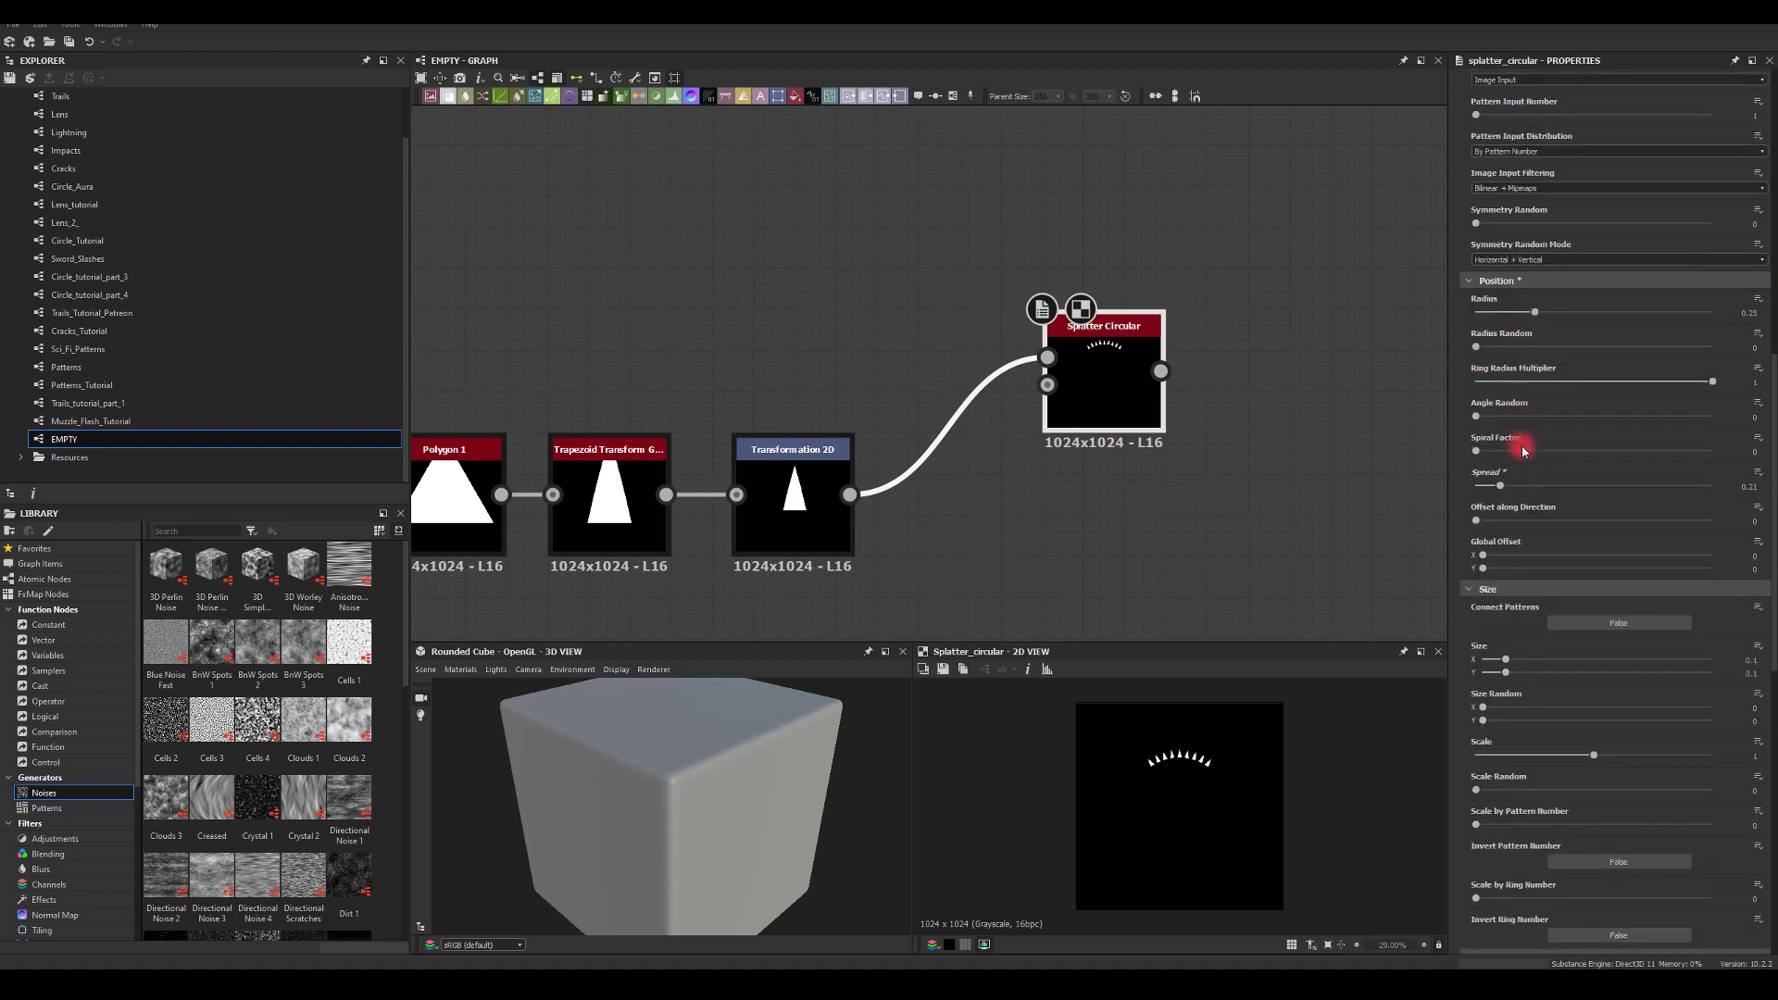
{"action": "left_click", "coordinate": [1501, 461]}
{"action": "left_click_drag", "start_coordinate": [1500, 546], "coordinate": [1712, 546]}
{"action": "left_click_drag", "start_coordinate": [1482, 503], "coordinate": [1672, 507]}
{"action": "mouse_move", "coordinate": [1485, 515]}
{"action": "left_mouse_down"}
{"action": "mouse_move", "coordinate": [1571, 517]}
{"action": "mouse_move", "coordinate": [1511, 521]}
{"action": "left_mouse_up"}
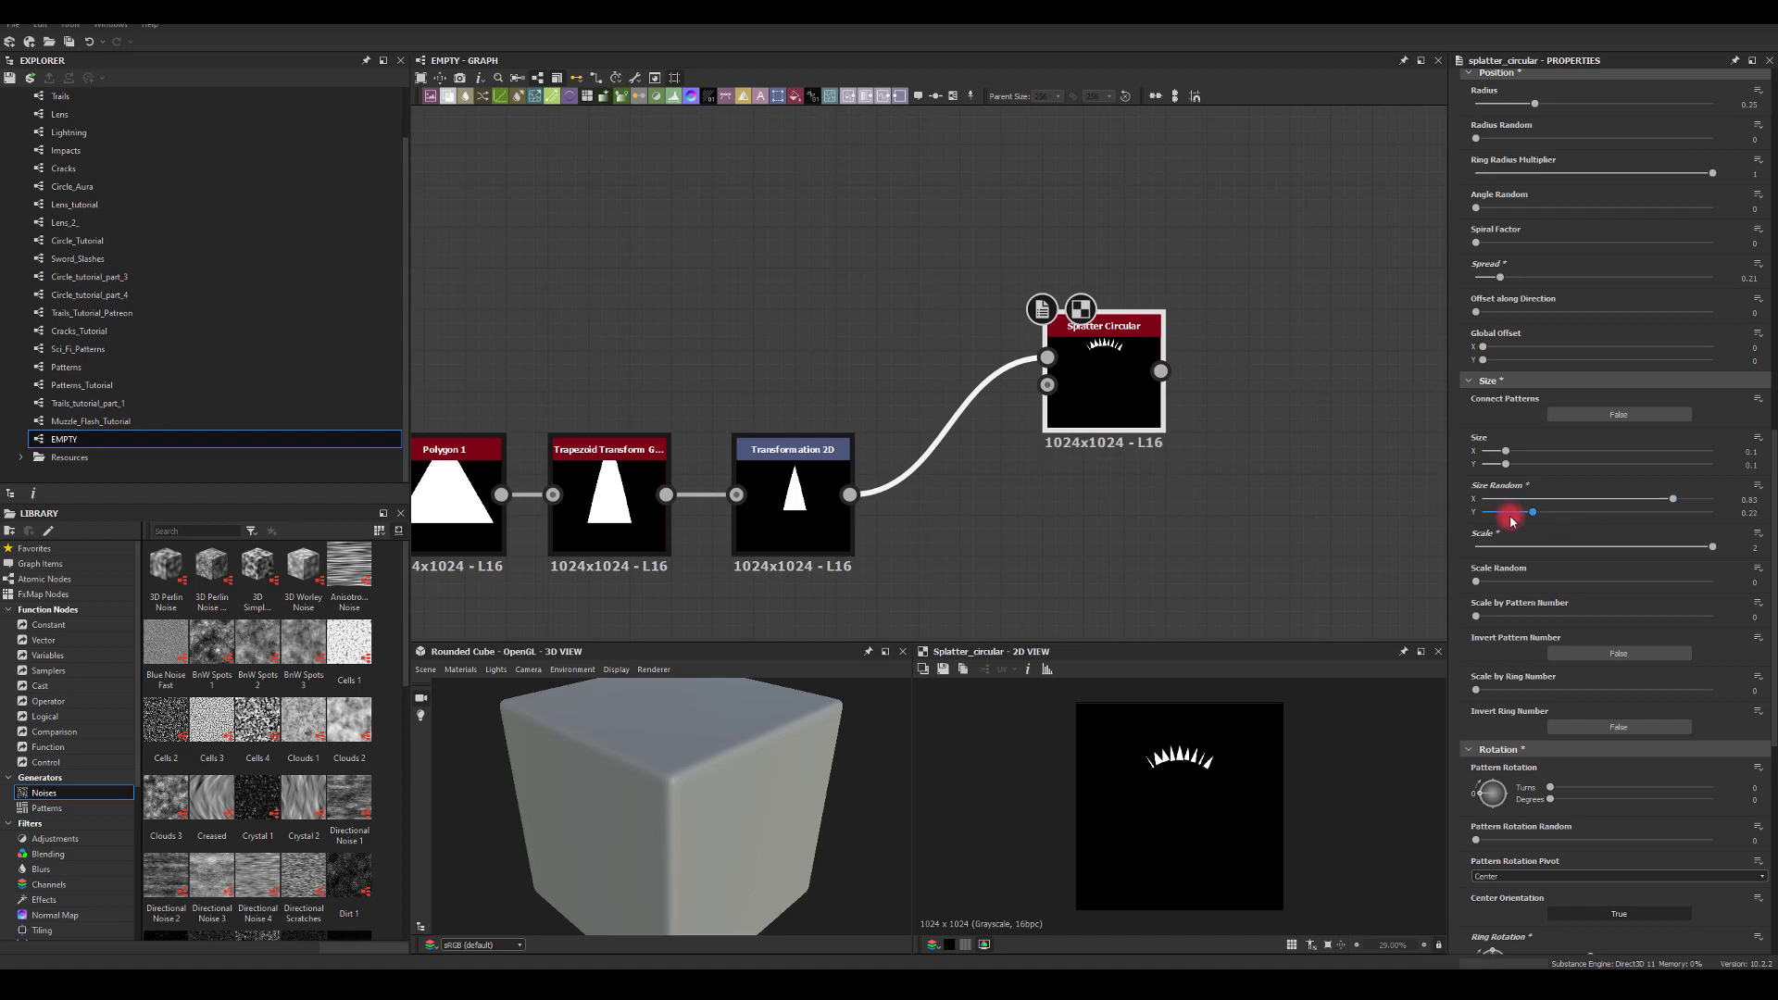
{"action": "key", "text": "Return"}
{"action": "left_click_drag", "start_coordinate": [1506, 451], "coordinate": [1544, 449]}
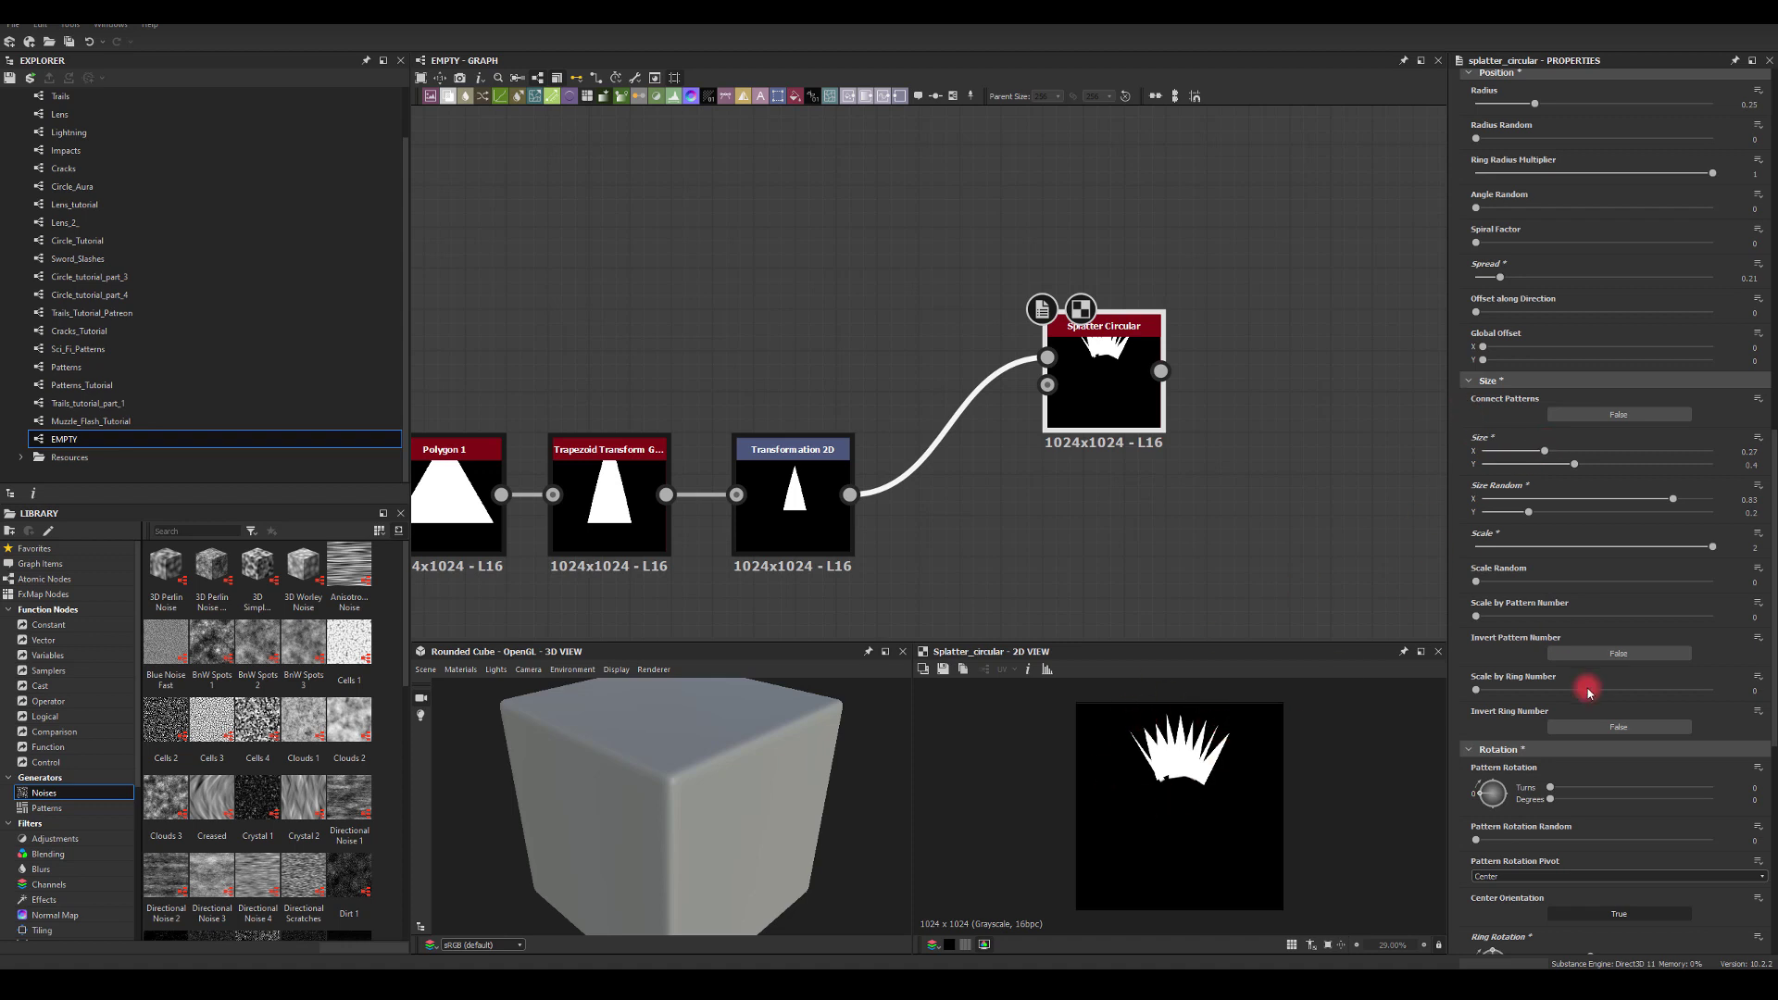
{"action": "scroll", "coordinate": [1564, 662], "scroll_direction": "down", "scroll_amount": 6}
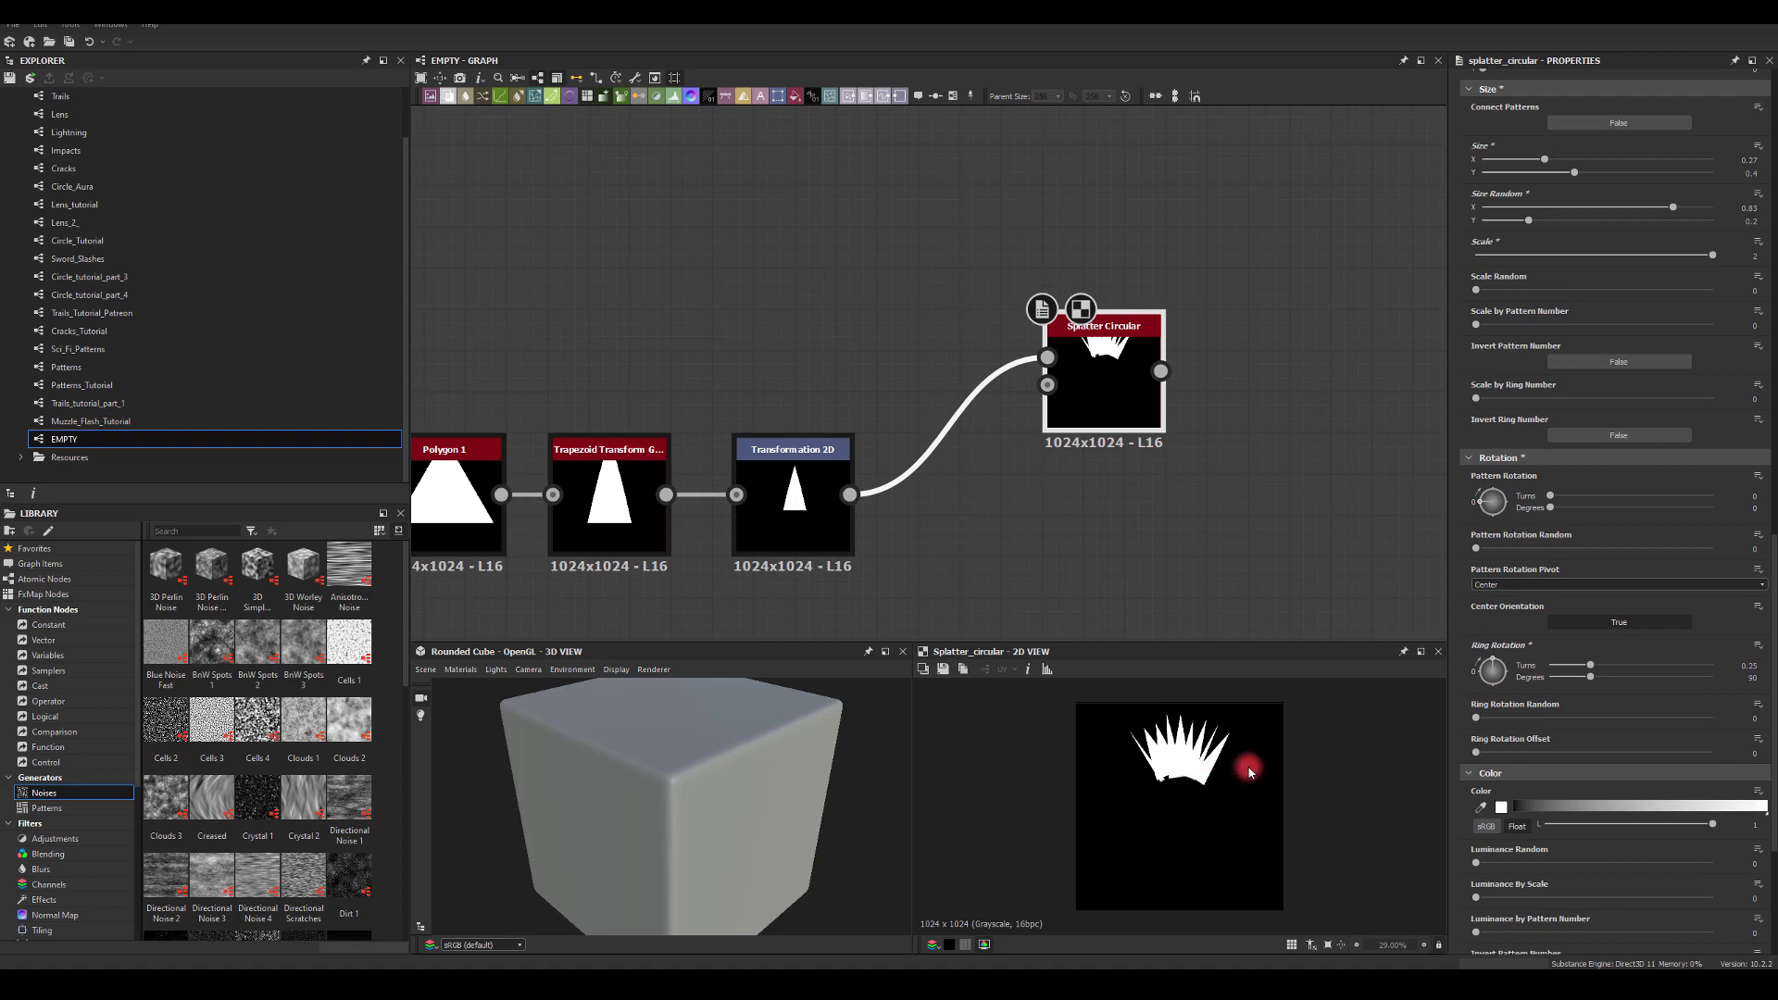
{"action": "scroll", "coordinate": [1617, 699], "scroll_direction": "down", "scroll_amount": 3}
{"action": "scroll", "coordinate": [1523, 648], "scroll_direction": "up", "scroll_amount": 8}
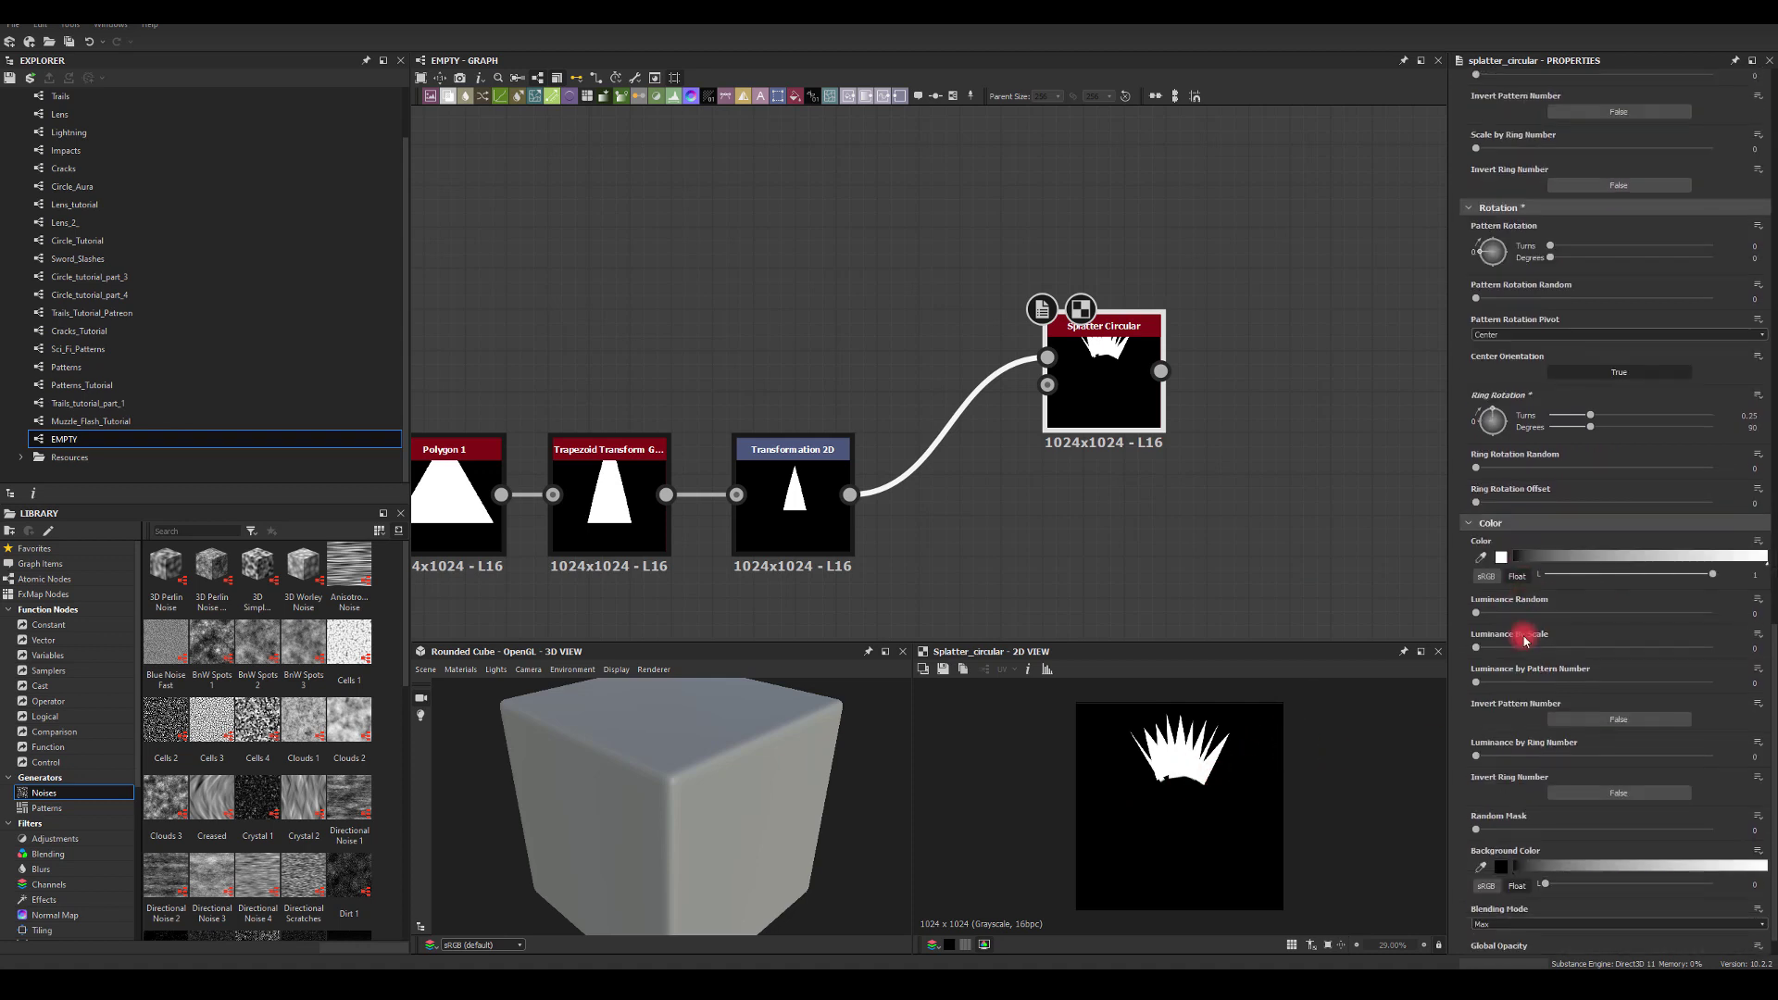
{"action": "scroll", "coordinate": [1502, 594], "scroll_direction": "up", "scroll_amount": 4}
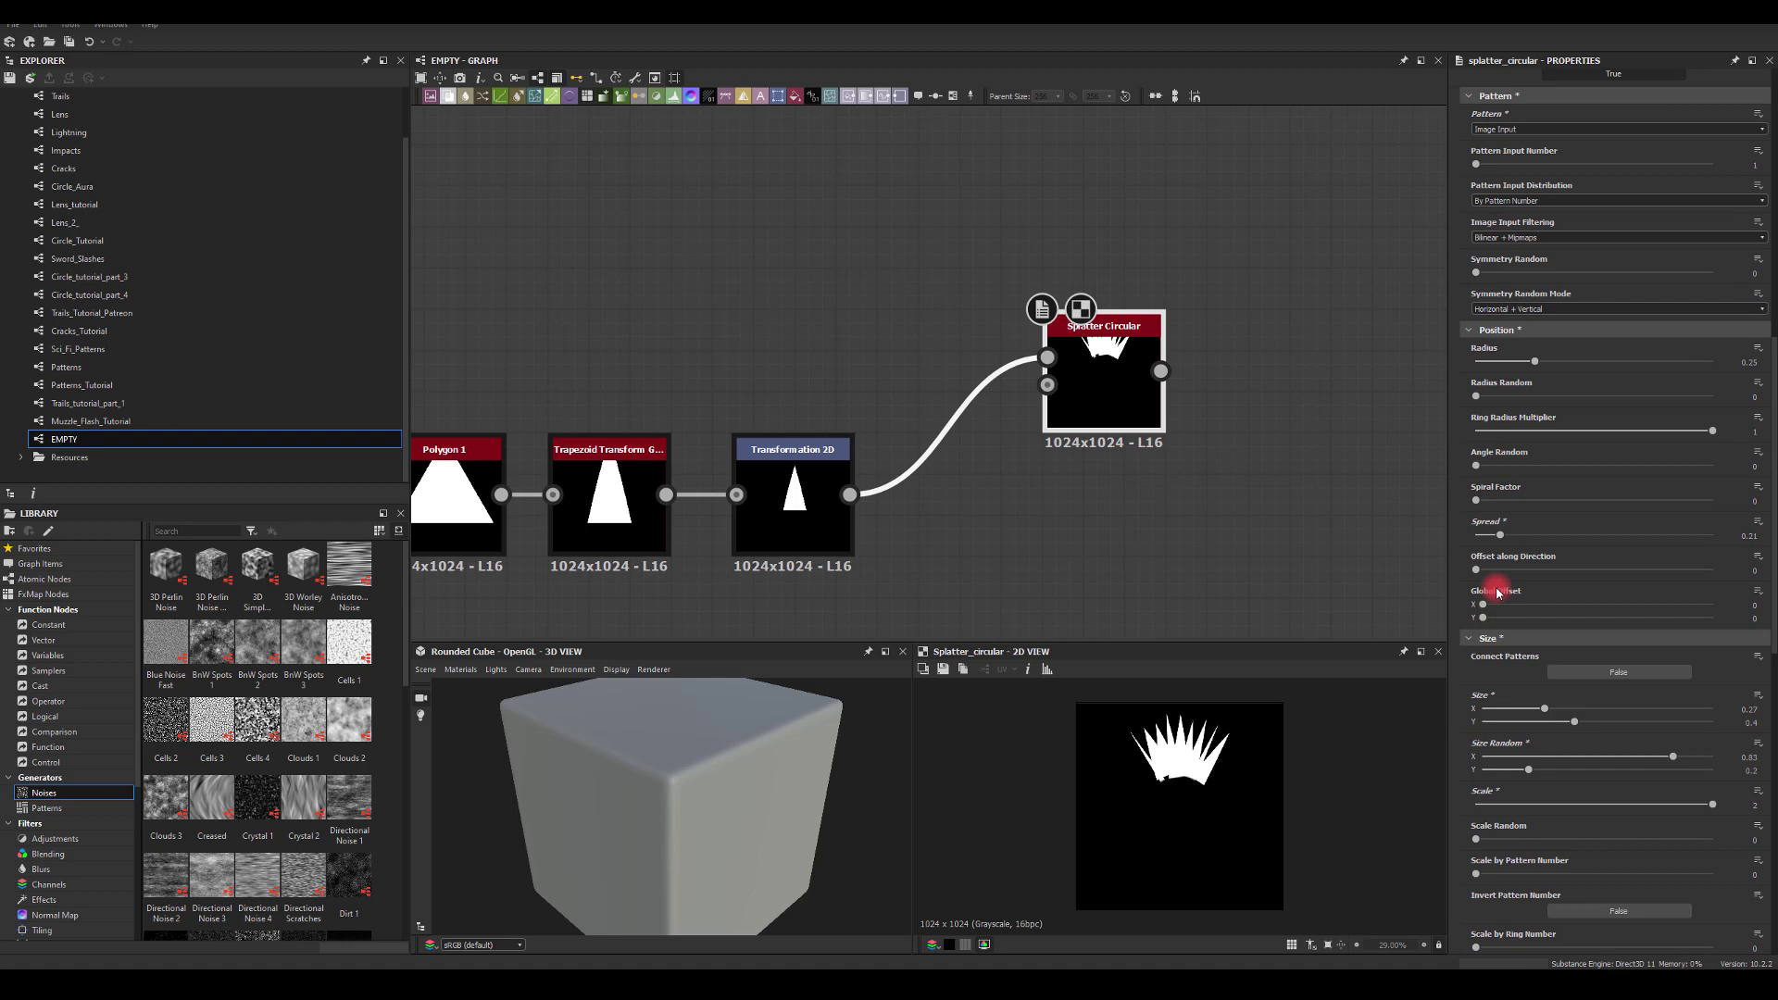
Set the Splatter Circular Spread to 0.25, Size Random to X 0.39 and Y 0.5, and Size to X 0.28 and Y 0.48
{"action": "left_click_drag", "start_coordinate": [1498, 537], "coordinate": [1507, 533]}
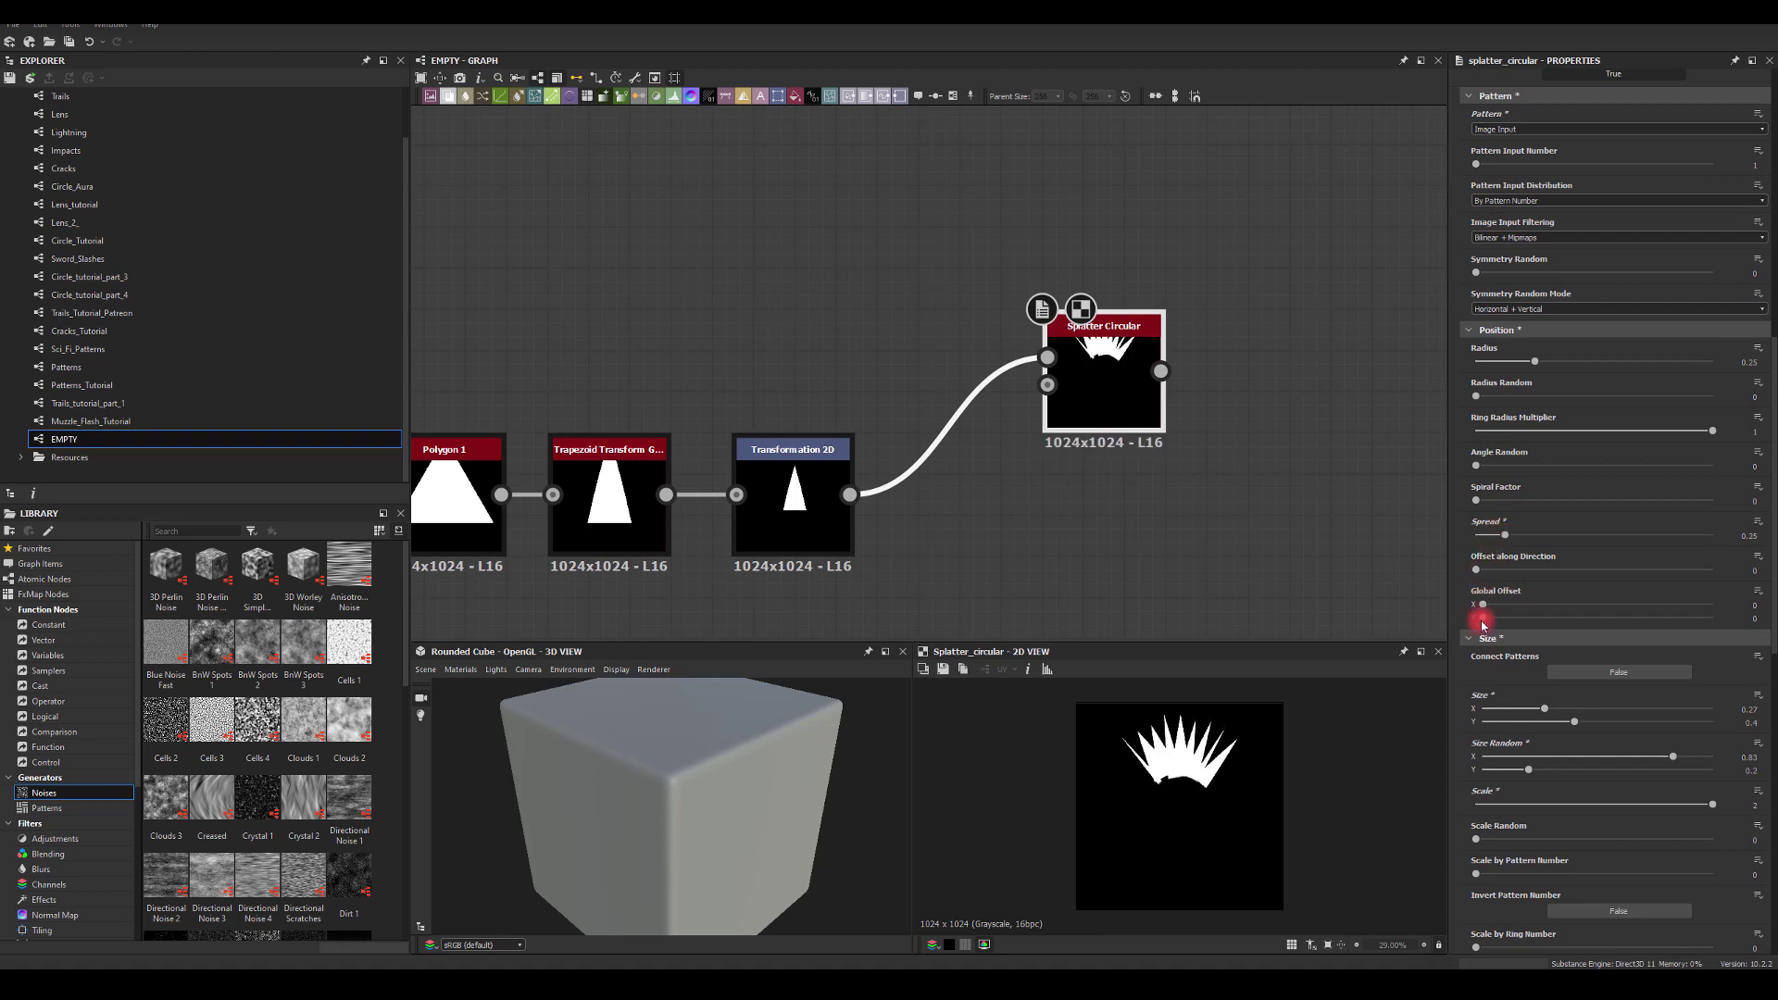
{"action": "scroll", "coordinate": [1481, 625], "scroll_direction": "down", "scroll_amount": 3}
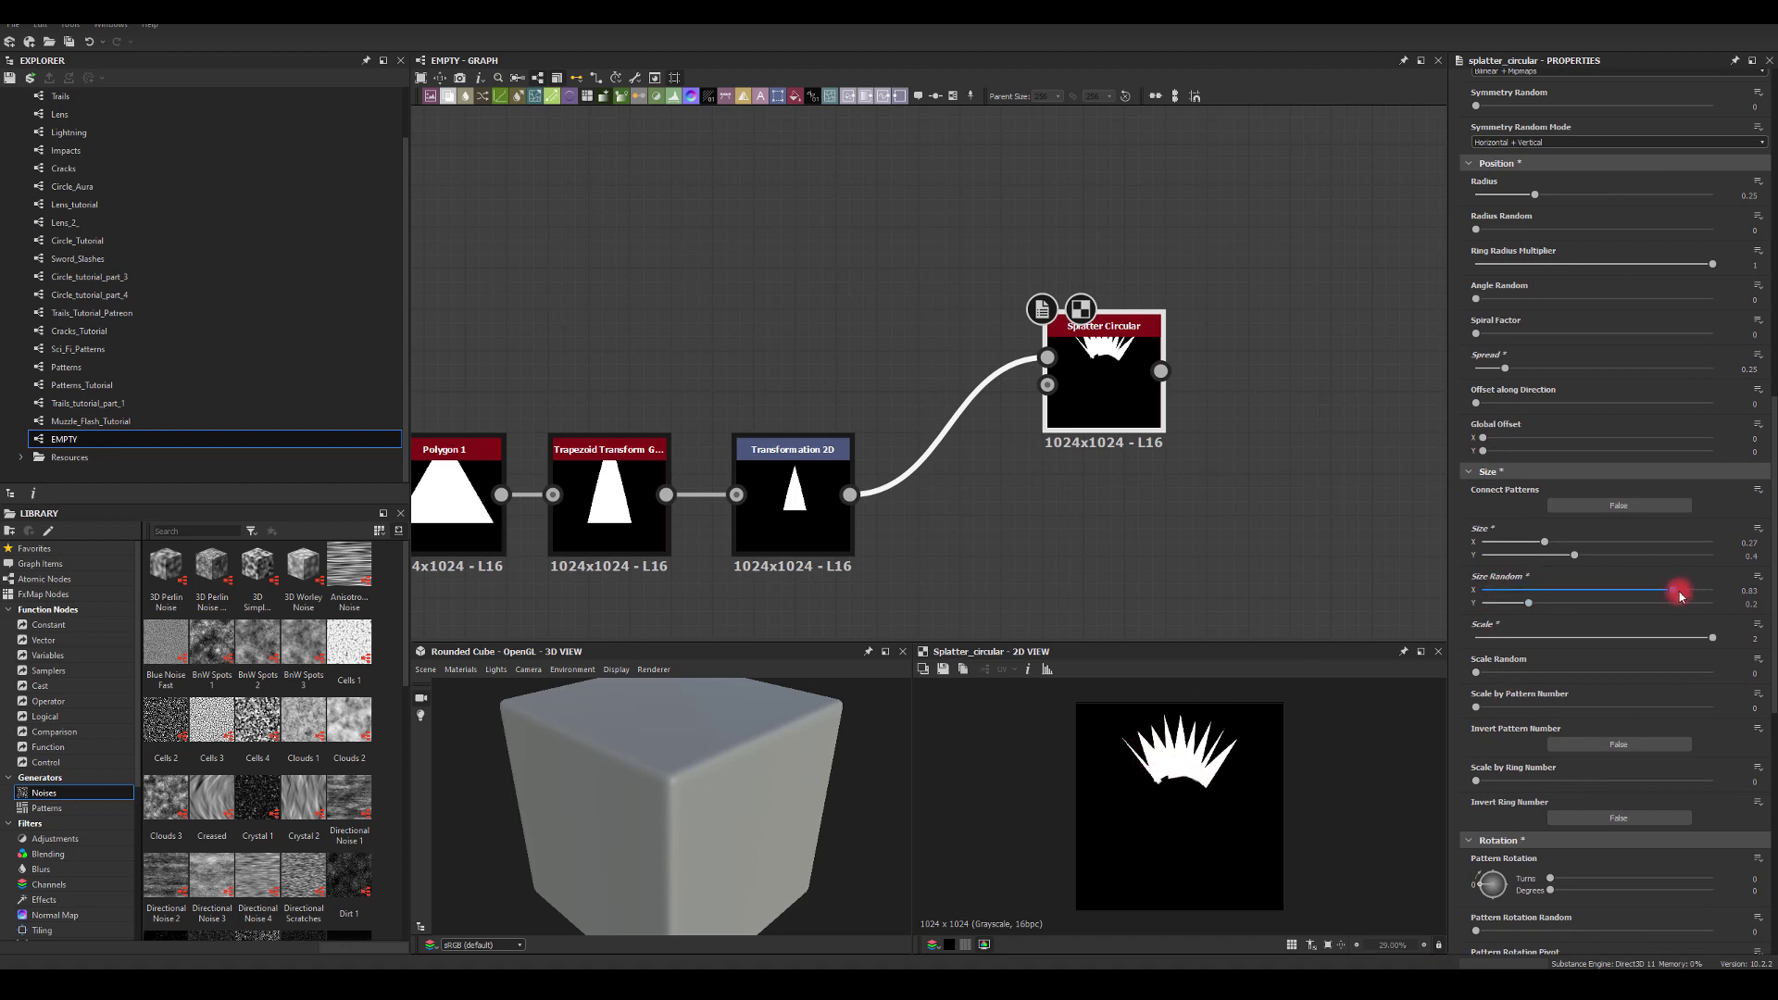
{"action": "left_click_drag", "start_coordinate": [1680, 595], "coordinate": [1574, 606]}
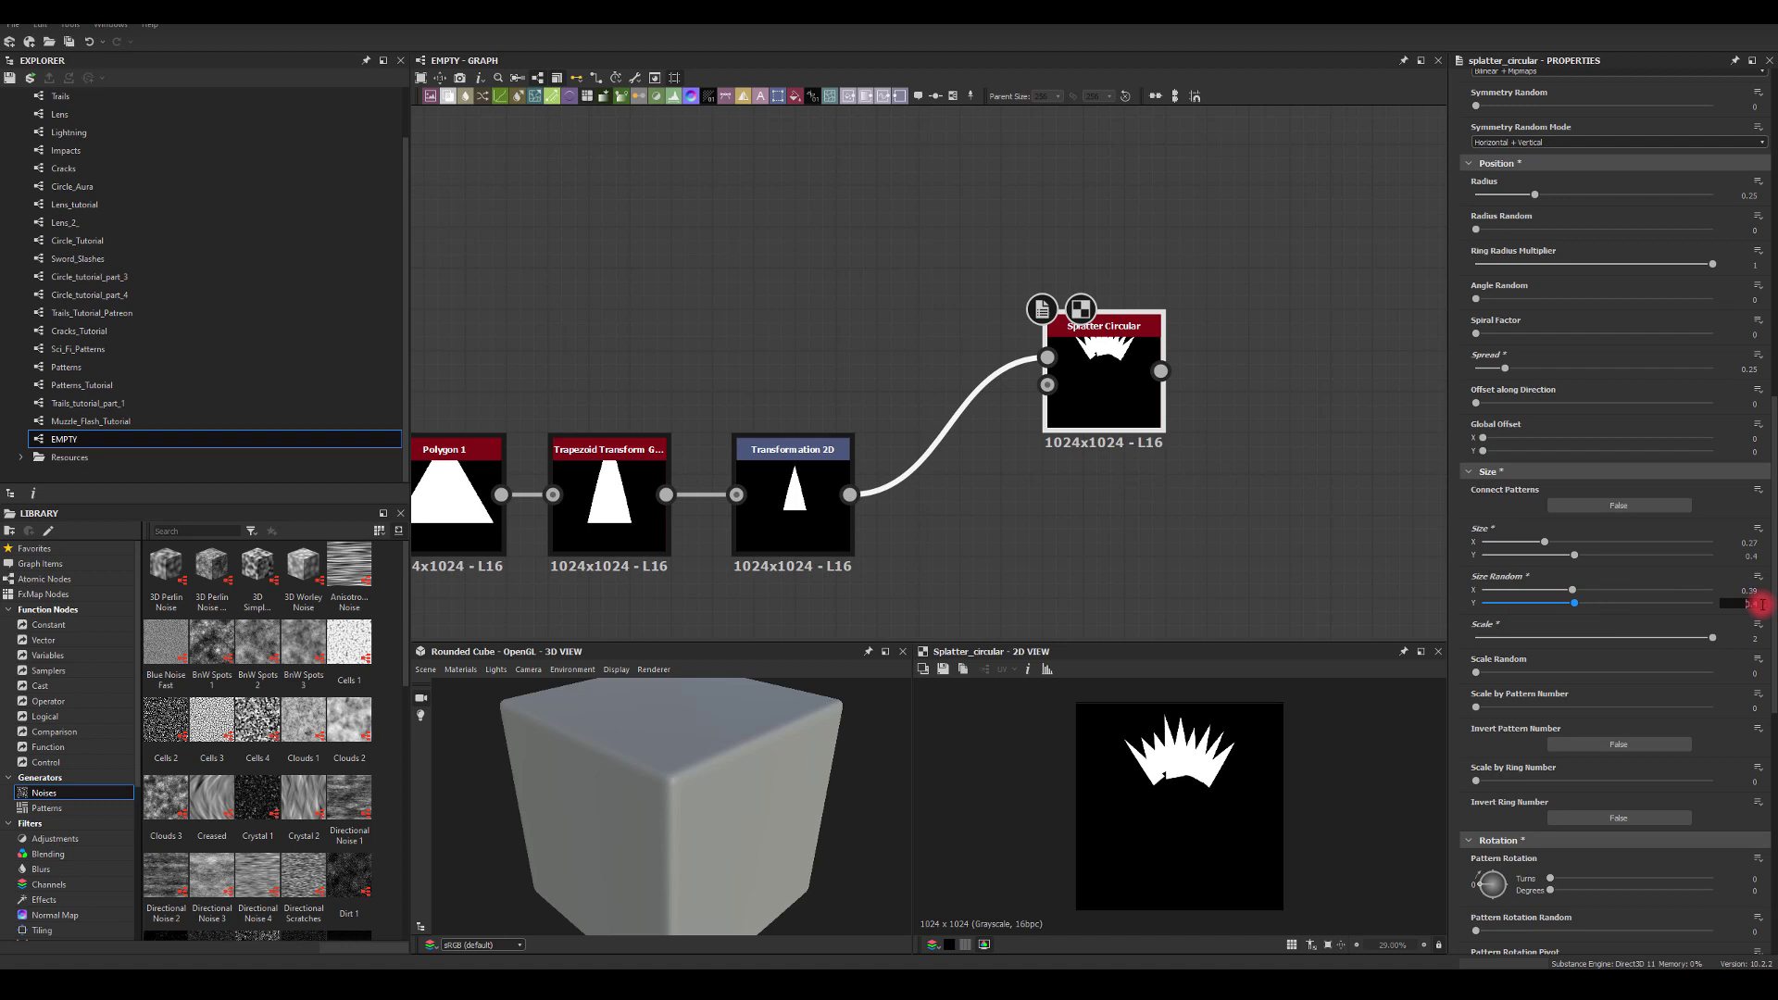
{"action": "type", "text": "0.5"}
{"action": "key", "text": "Return"}
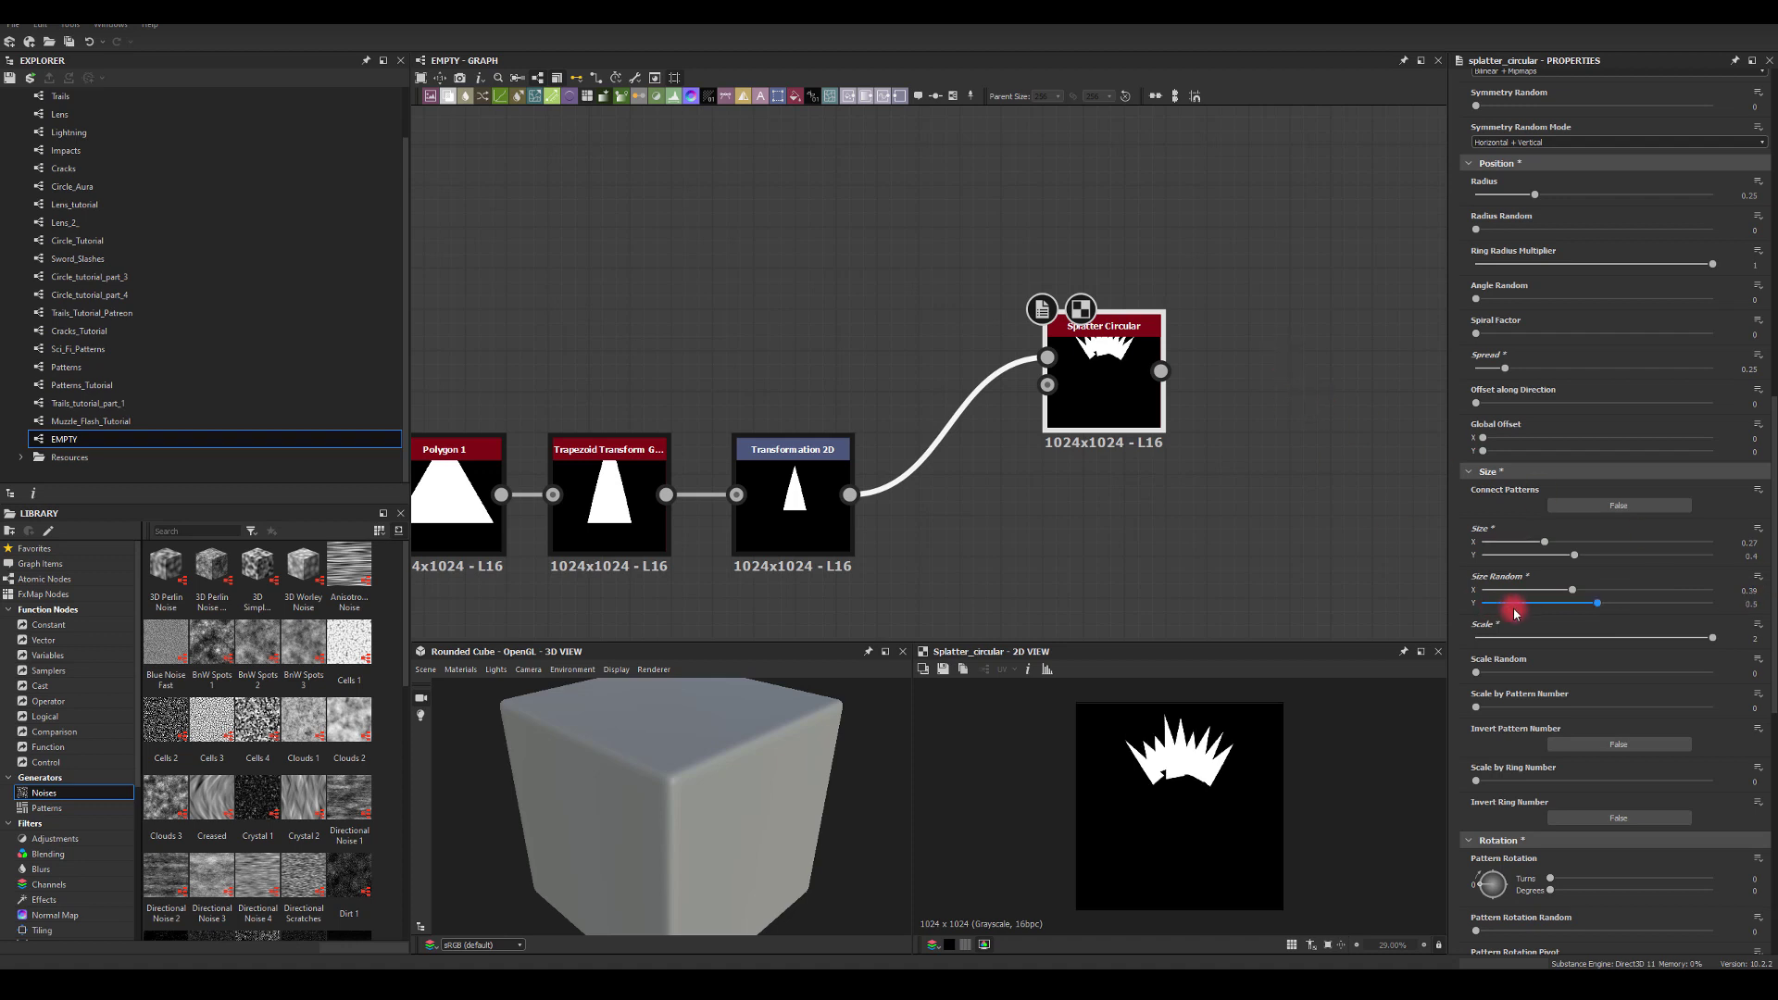
{"action": "mouse_move", "coordinate": [1545, 545]}
{"action": "left_mouse_down"}
{"action": "mouse_move", "coordinate": [1590, 552]}
{"action": "mouse_move", "coordinate": [1575, 560]}
{"action": "left_mouse_up"}
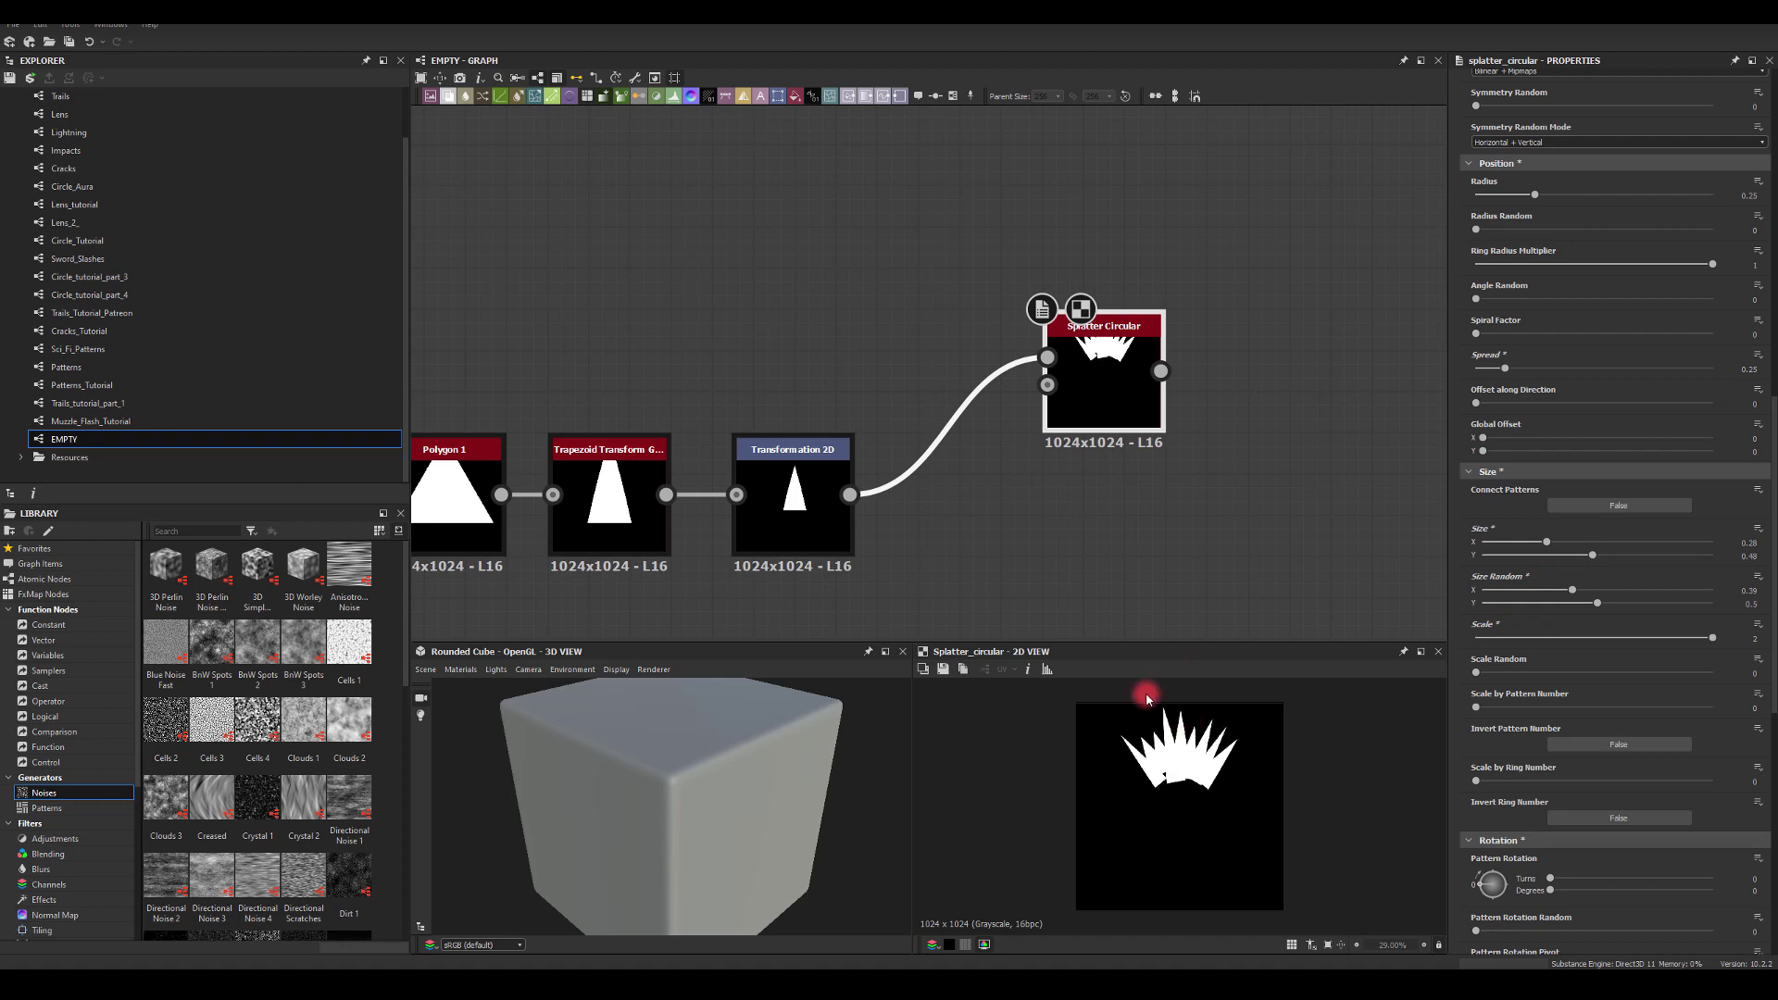
Add a Slope Blur Grayscale node fed by the Splatter Circular output
{"action": "left_click_drag", "start_coordinate": [1101, 374], "coordinate": [1322, 349]}
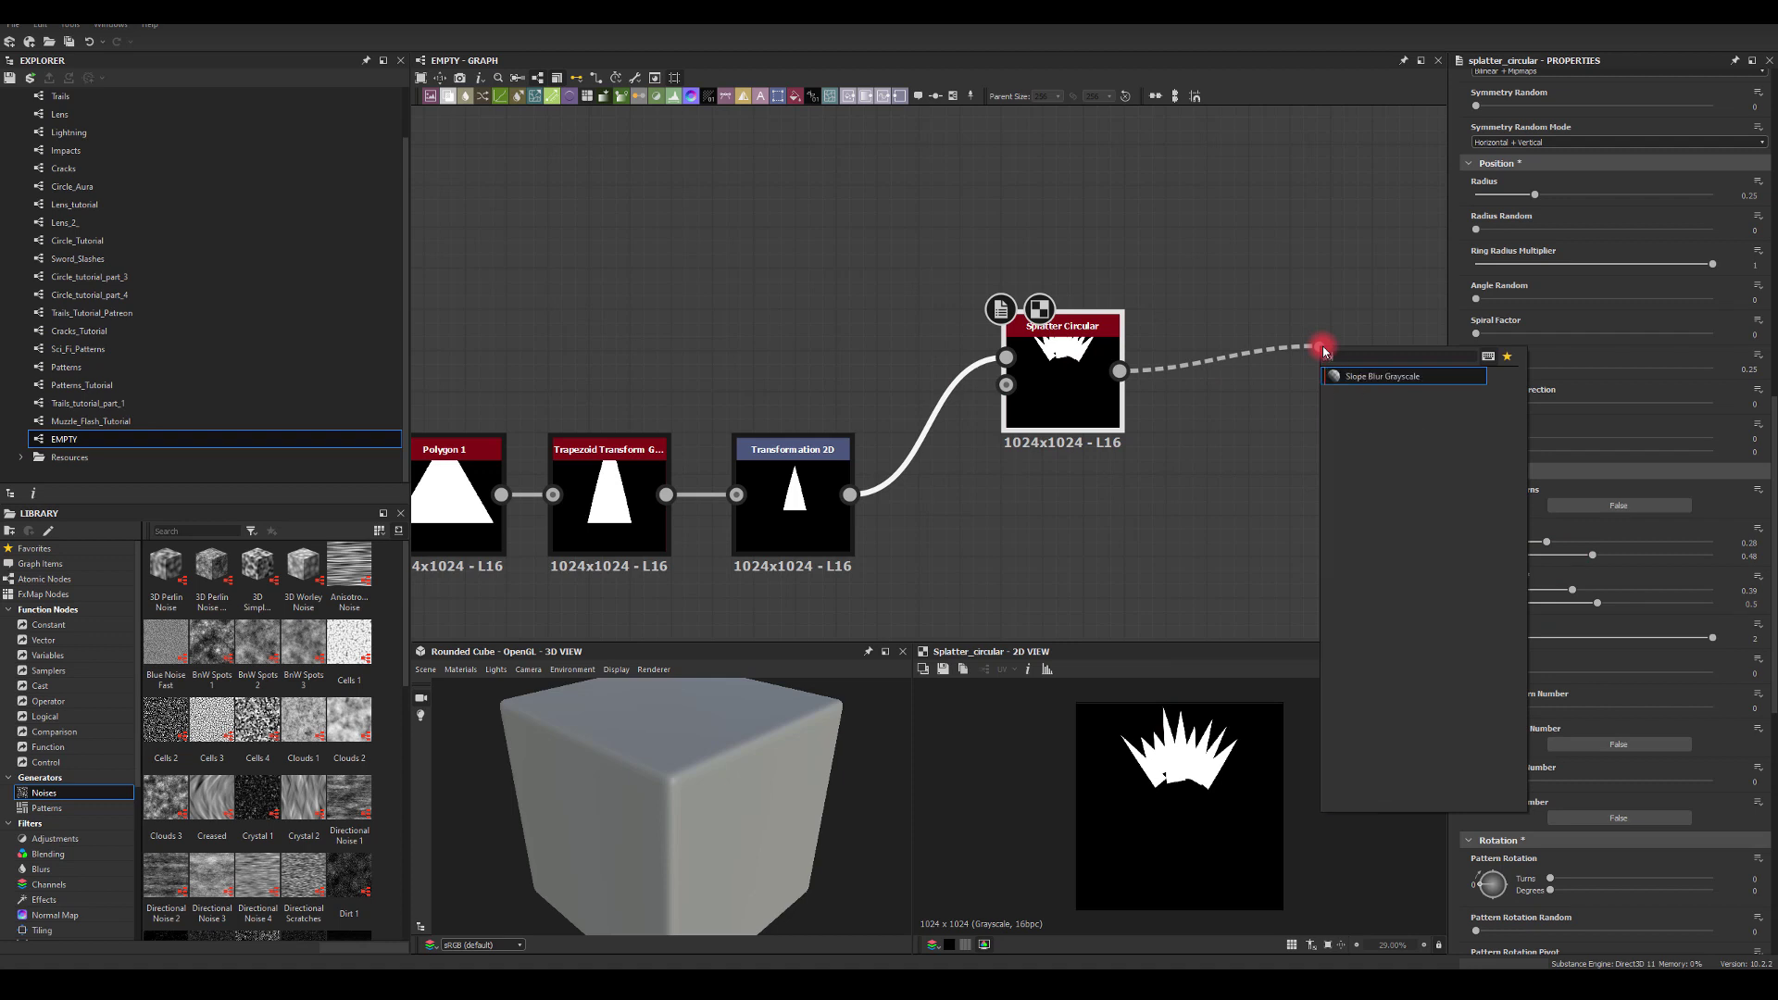
{"action": "left_click", "coordinate": [1357, 378]}
{"action": "key", "text": "space"}
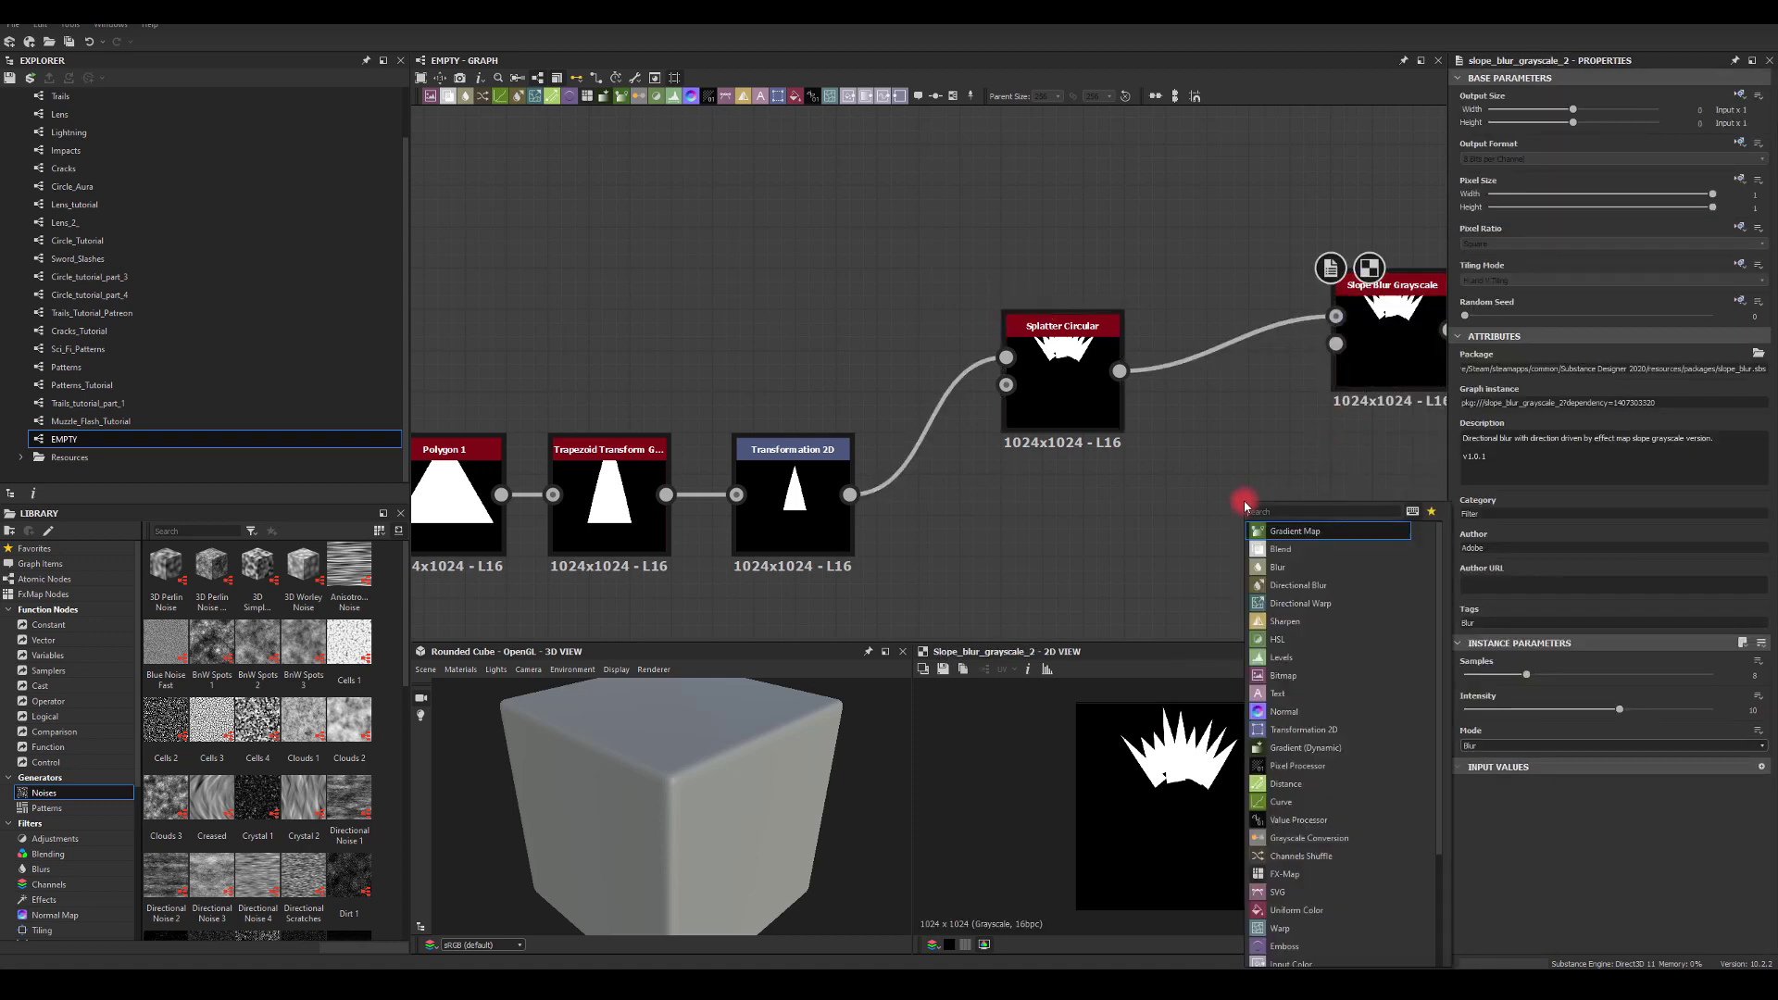
{"action": "key", "text": "Escape"}
Add a Shape node with the Paraboloid pattern and connect it to the second input of the Slope Blur Grayscale
{"action": "key", "text": "space"}
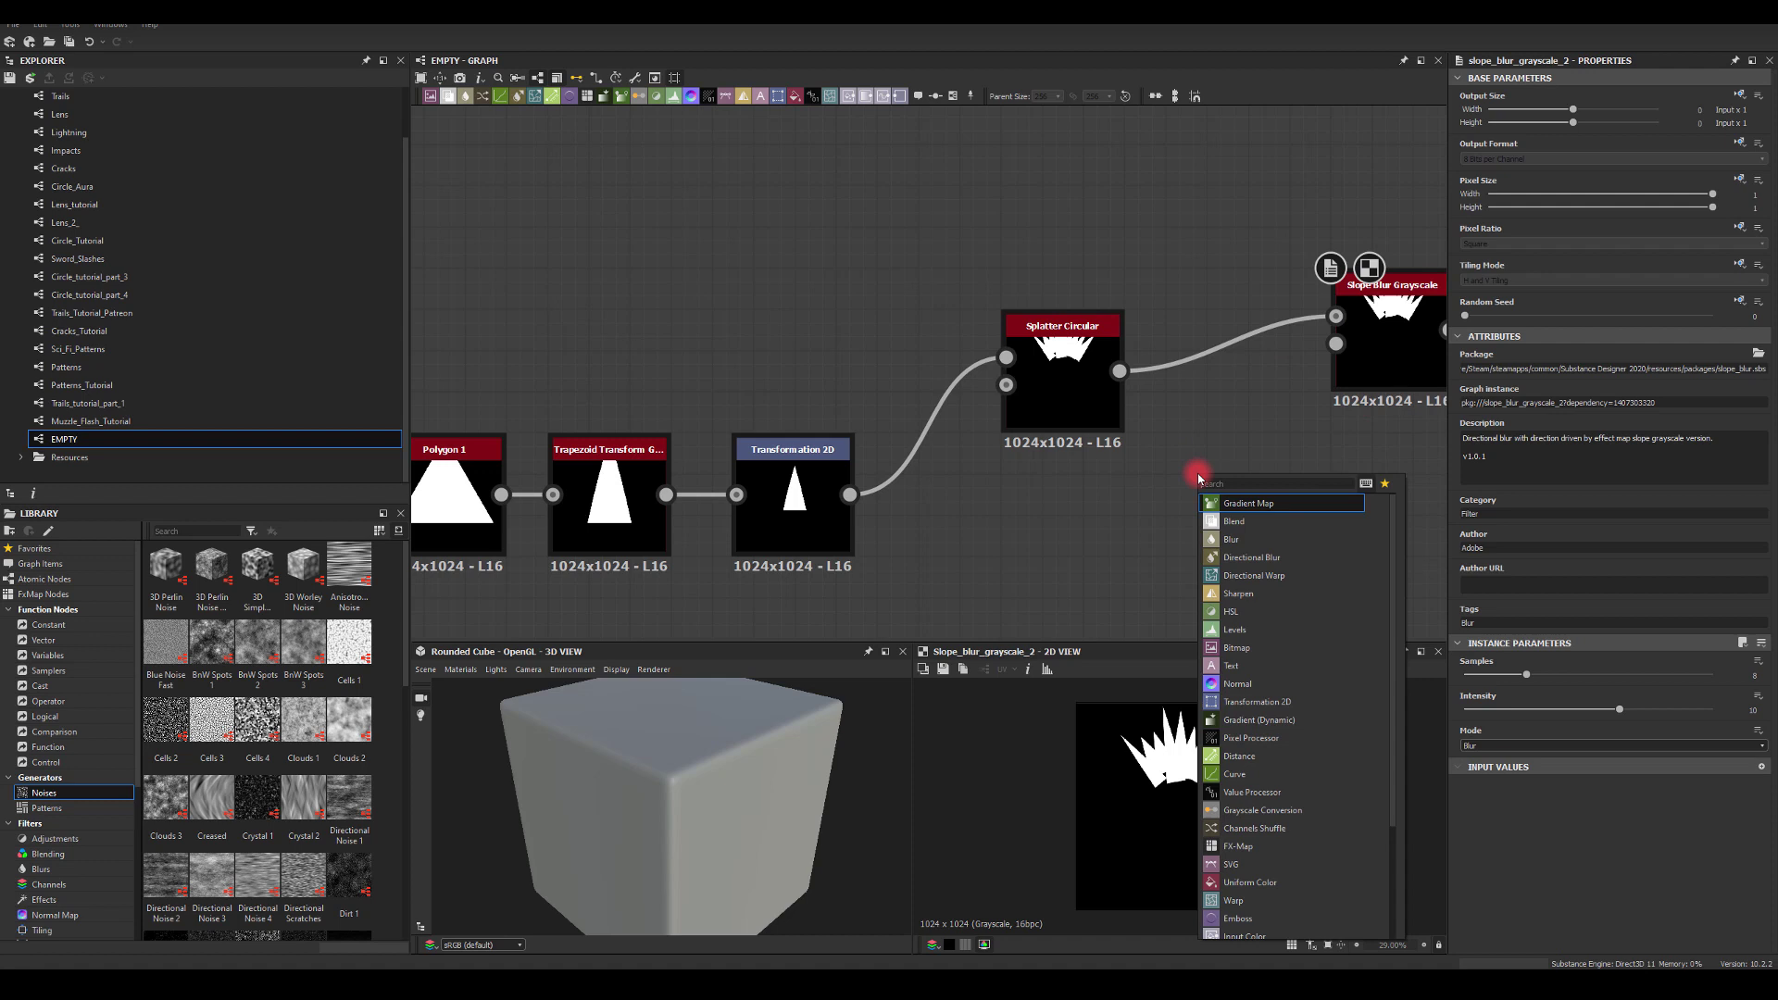
{"action": "type", "text": "shape"}
{"action": "left_click", "coordinate": [1222, 519]}
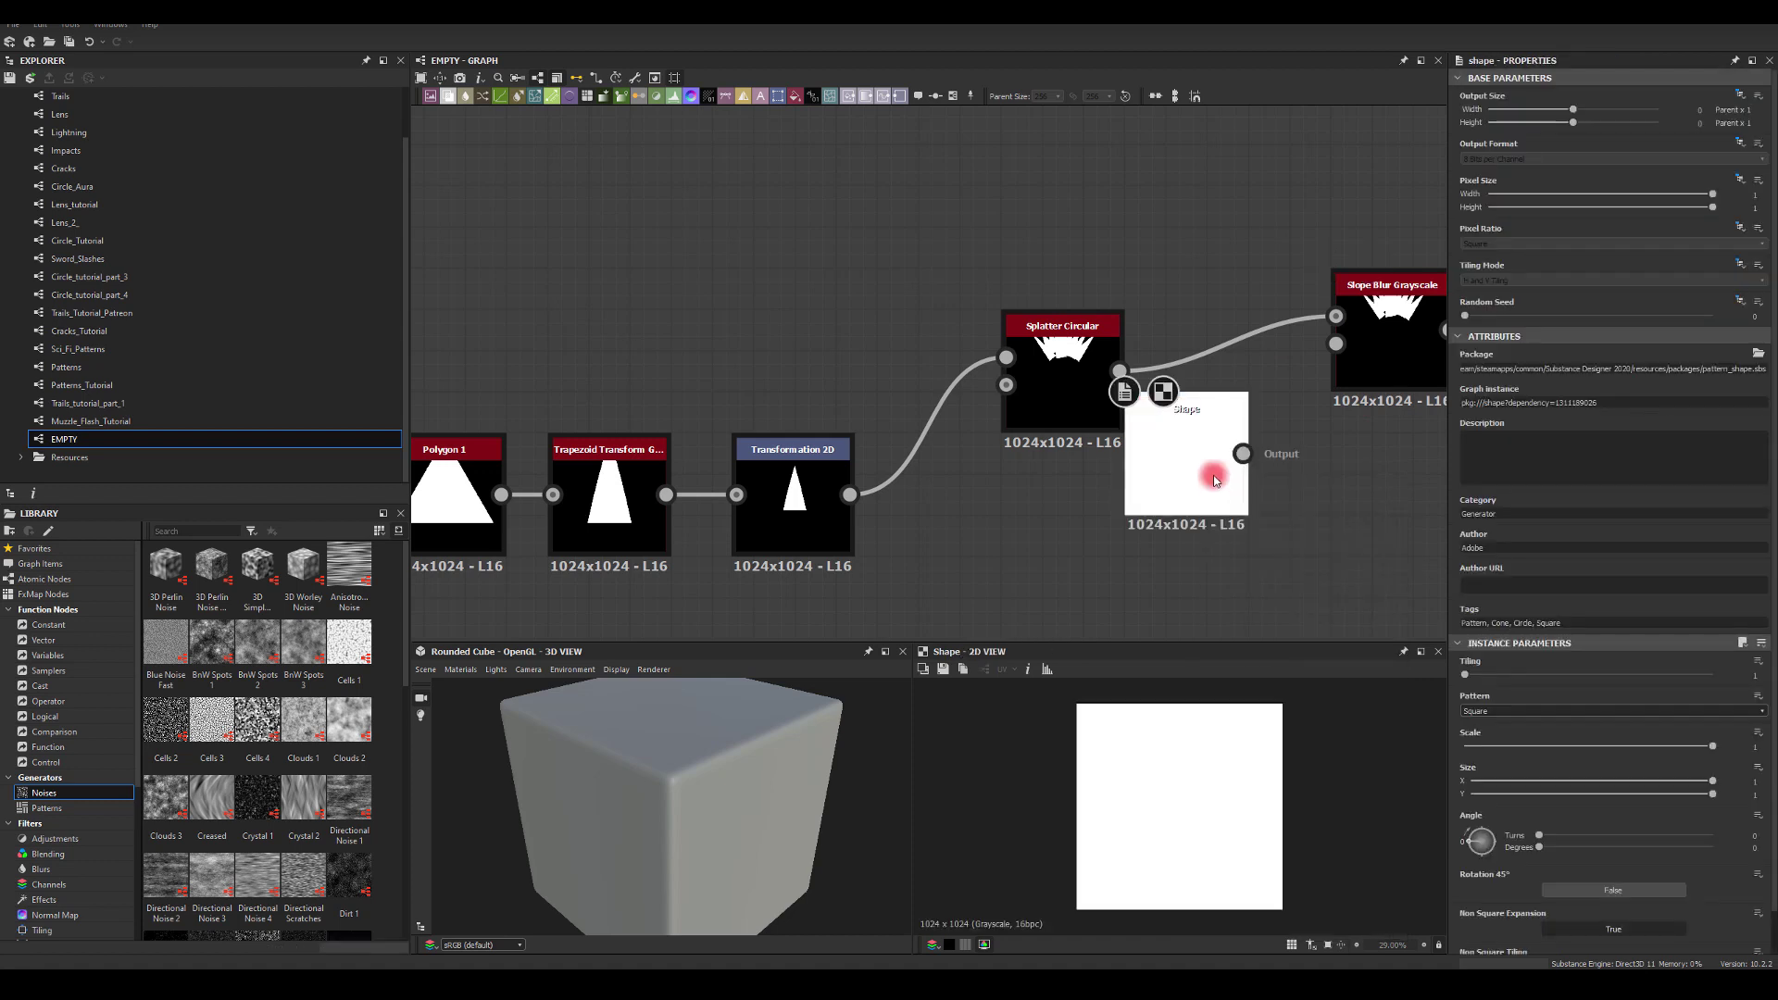
{"action": "left_click", "coordinate": [1523, 708]}
{"action": "left_click", "coordinate": [1481, 746]}
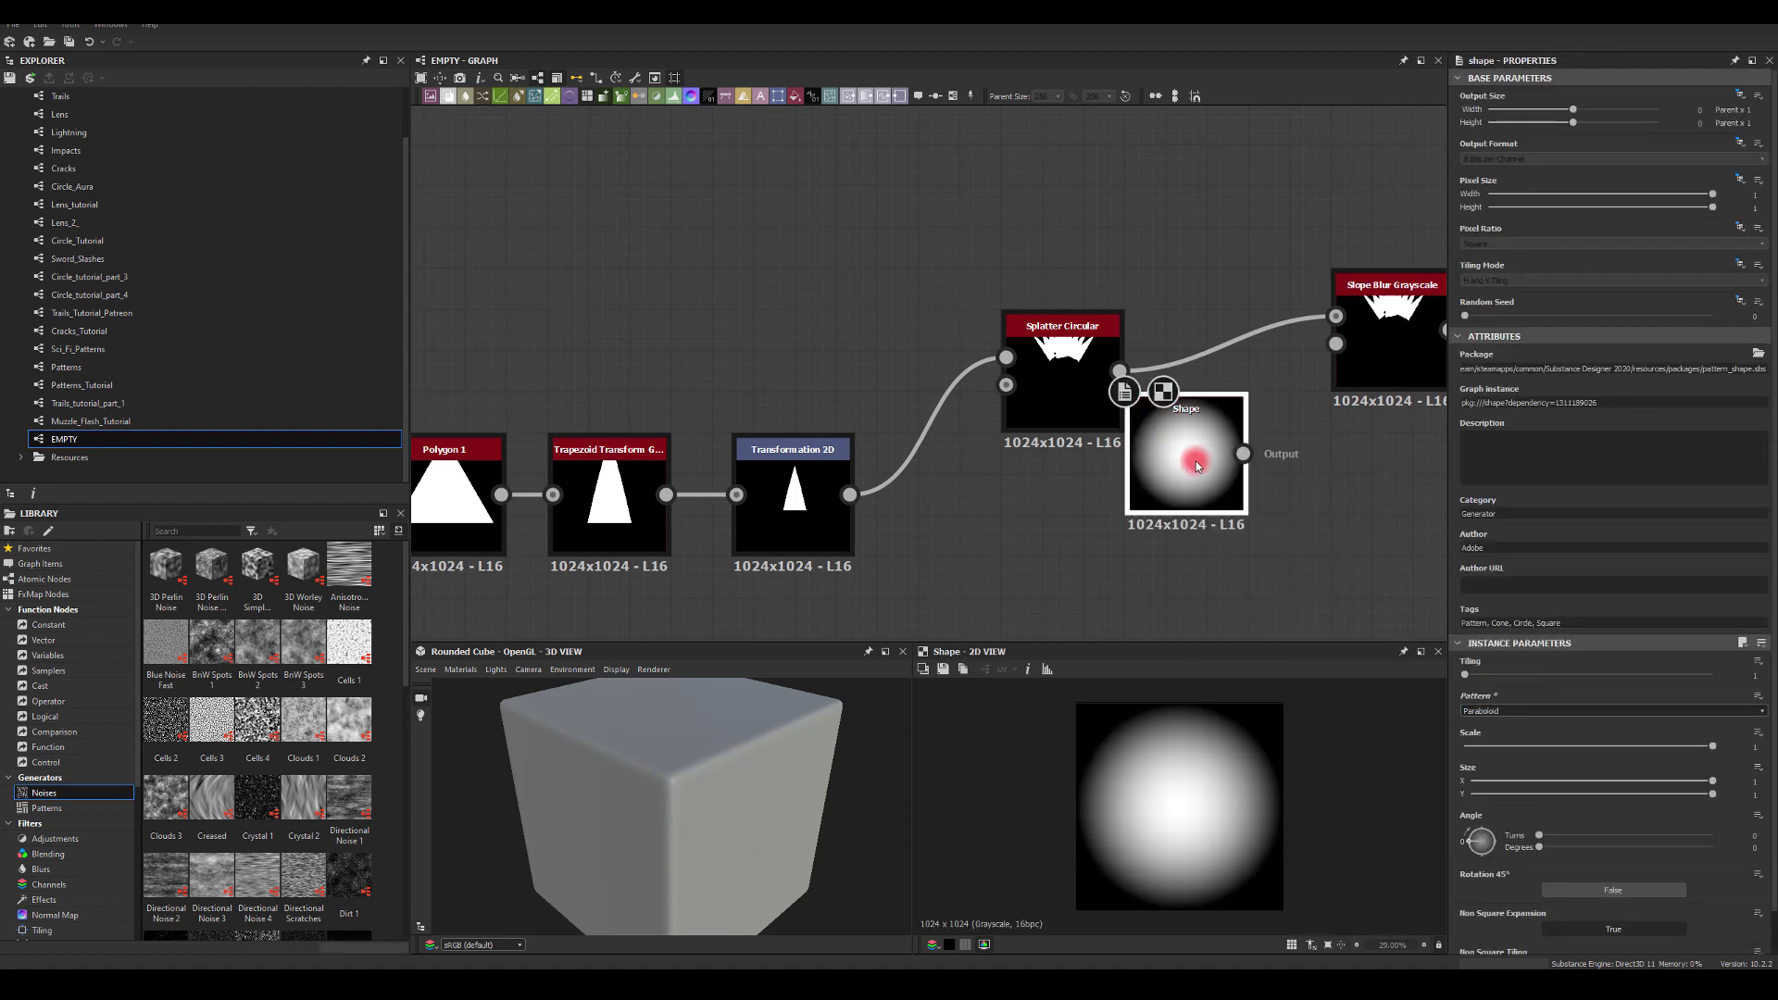
{"action": "left_click_drag", "start_coordinate": [1175, 450], "coordinate": [1350, 466]}
{"action": "left_click", "coordinate": [1391, 341]}
{"action": "middle_click_drag", "start_coordinate": [1342, 415], "coordinate": [1211, 341]}
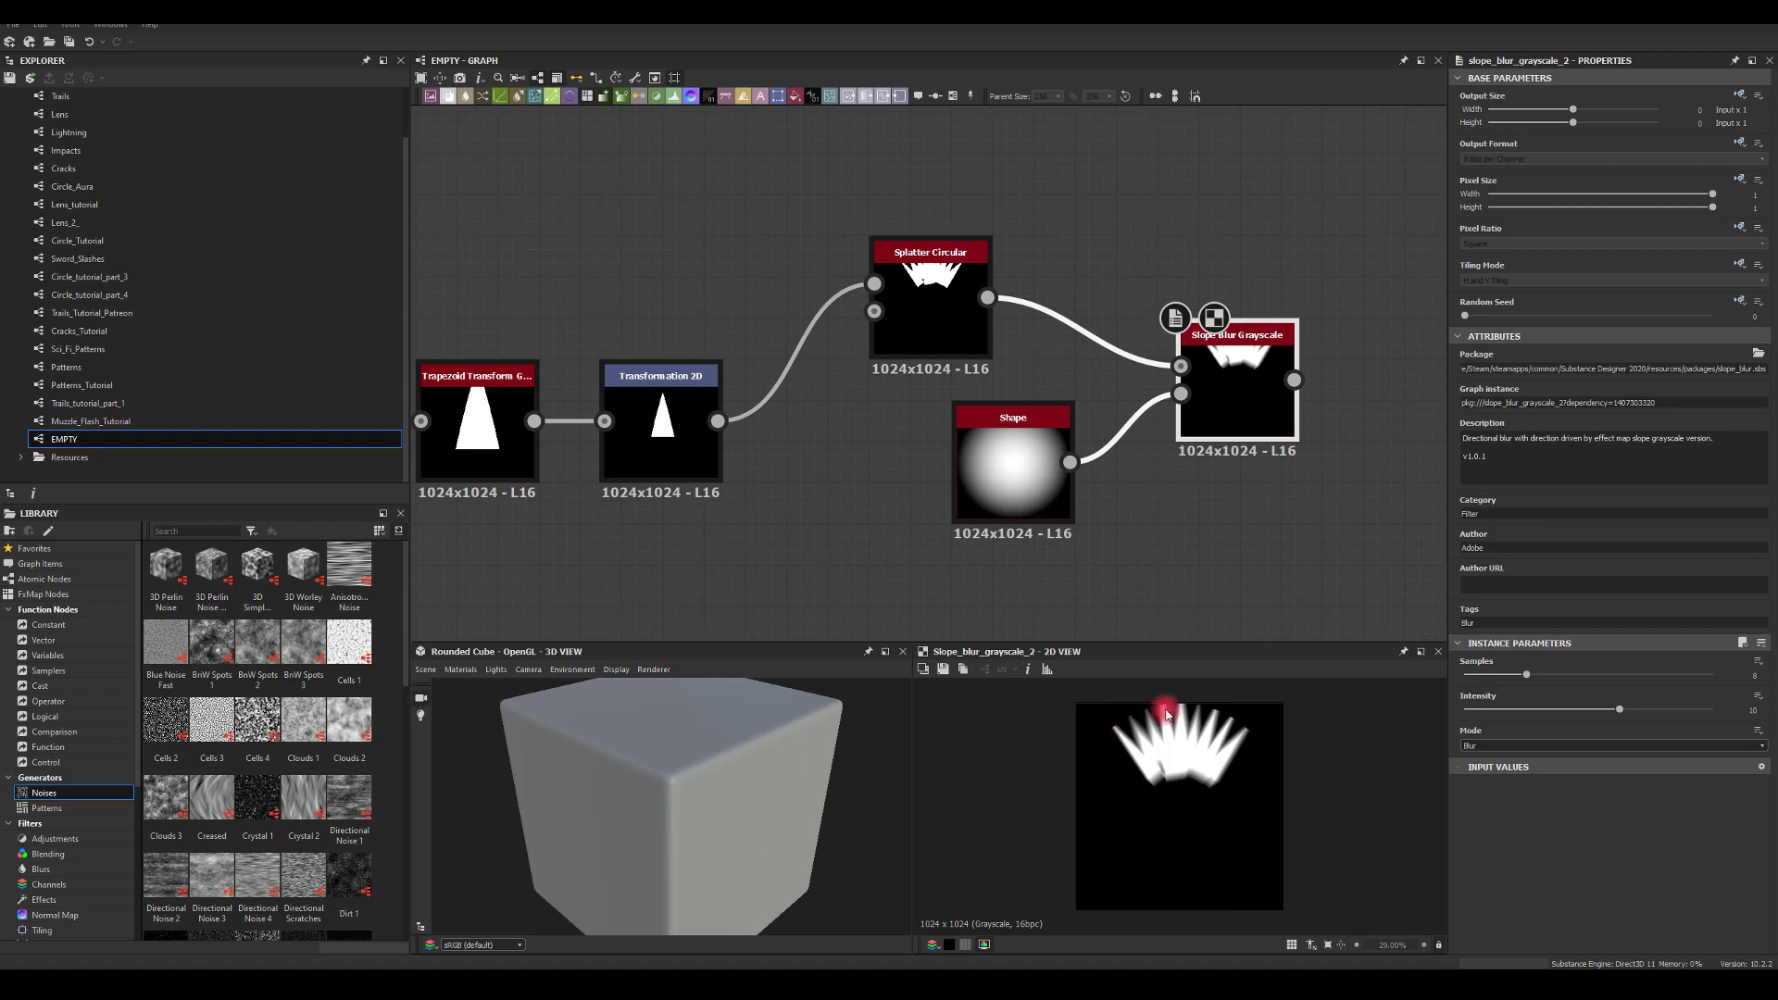
Insert a Transformation 2D node between the Splatter Circular and the Slope Blur Grayscale
{"action": "left_click_drag", "start_coordinate": [987, 298], "coordinate": [1090, 198]}
{"action": "type", "text": "tr"}
{"action": "left_click", "coordinate": [1121, 232]}
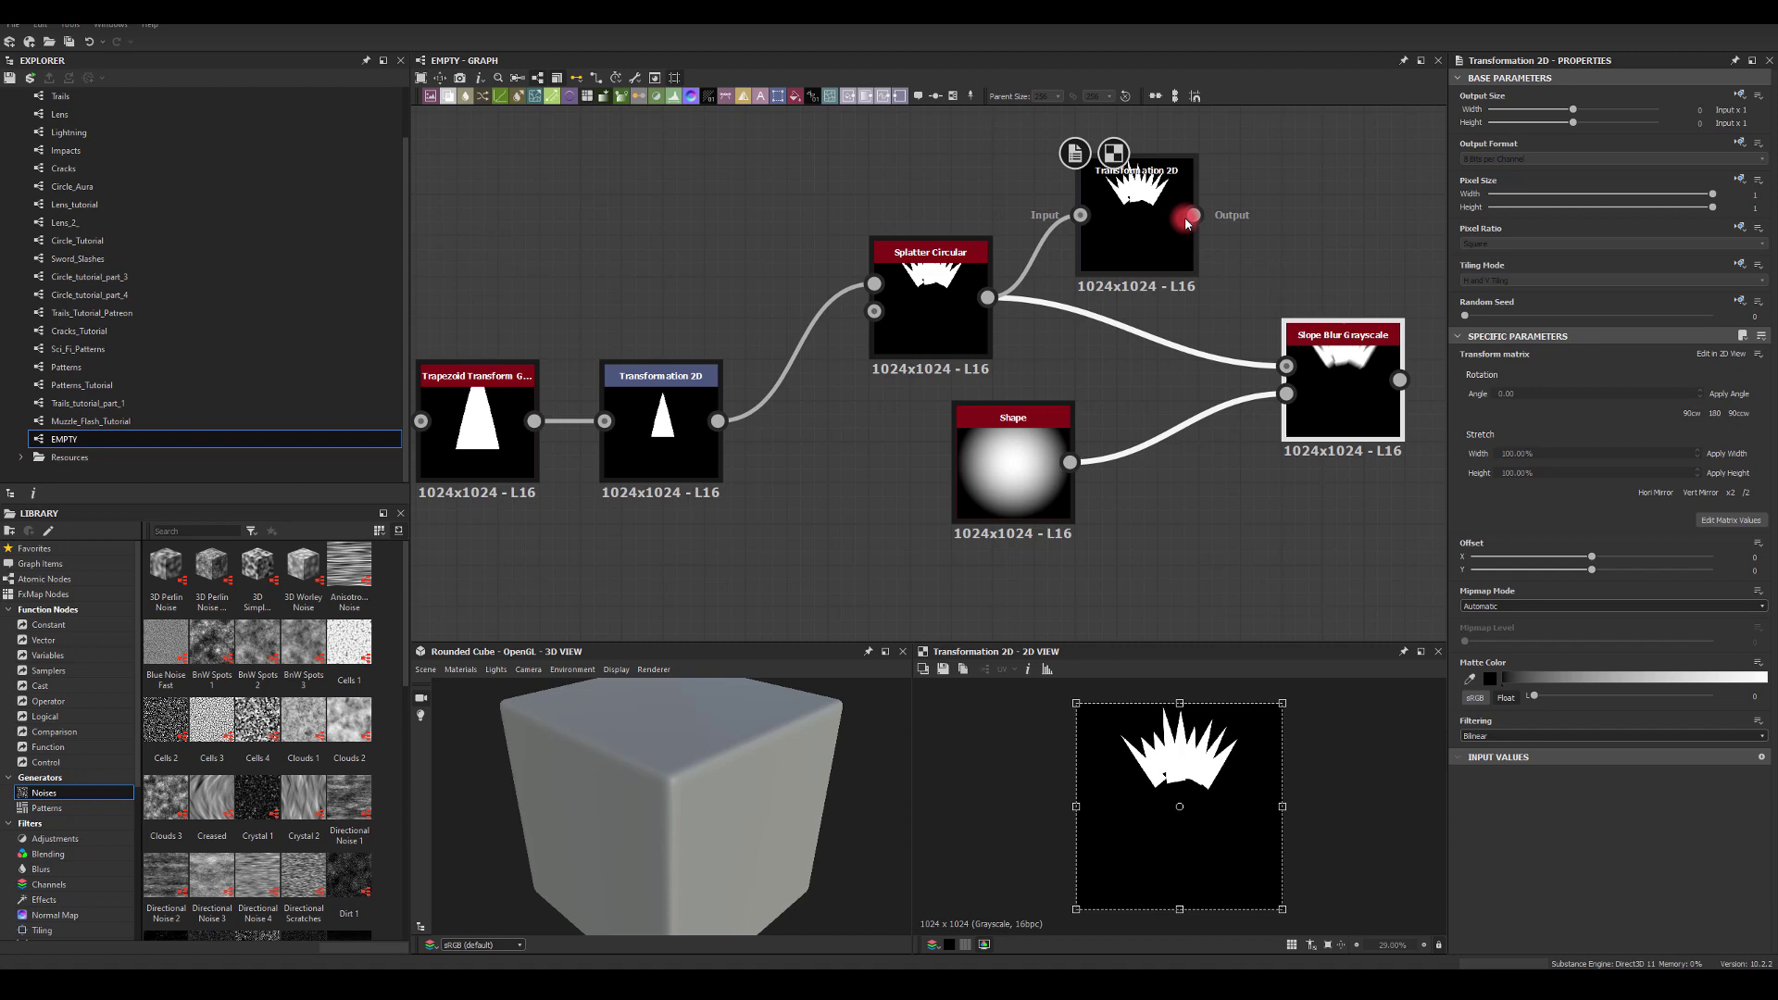
{"action": "left_click_drag", "start_coordinate": [1114, 177], "coordinate": [1113, 275]}
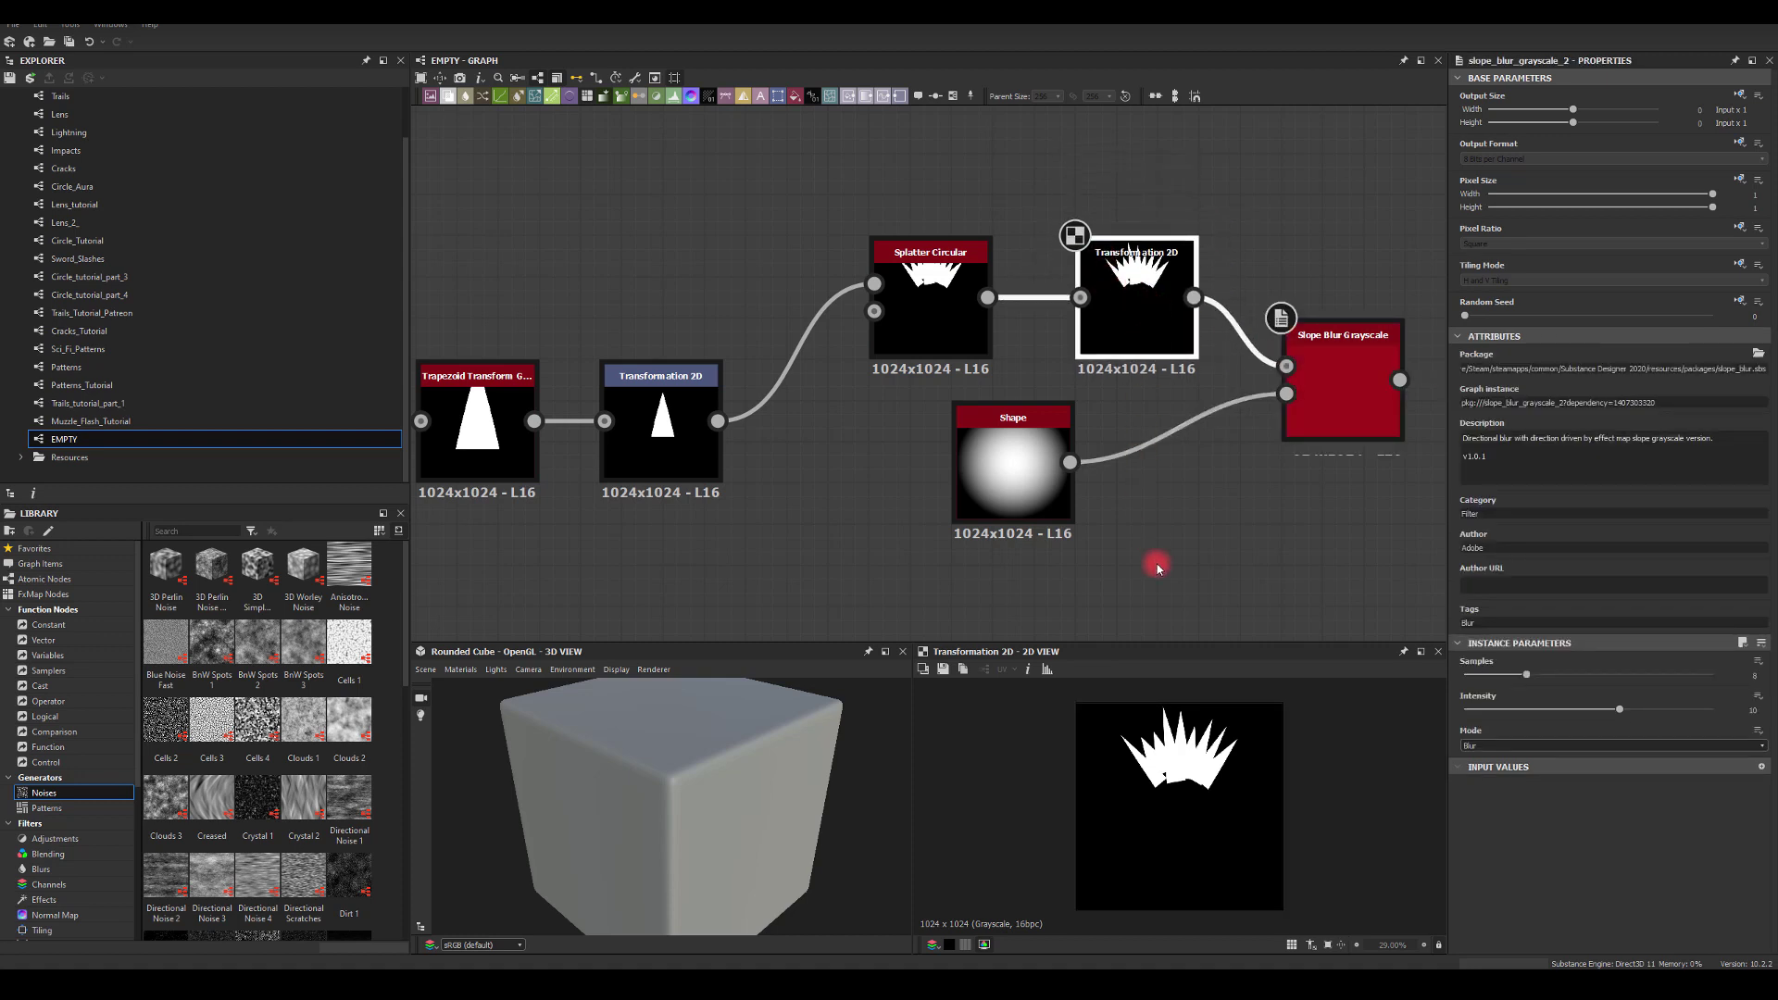
Preview the slope blur and shift the fan down with the new Transformation 2D to an Offset Y of about -0.11
{"action": "double_click", "coordinate": [1372, 412]}
{"action": "left_click", "coordinate": [1120, 303]}
{"action": "left_click_drag", "start_coordinate": [1191, 749], "coordinate": [1194, 767]}
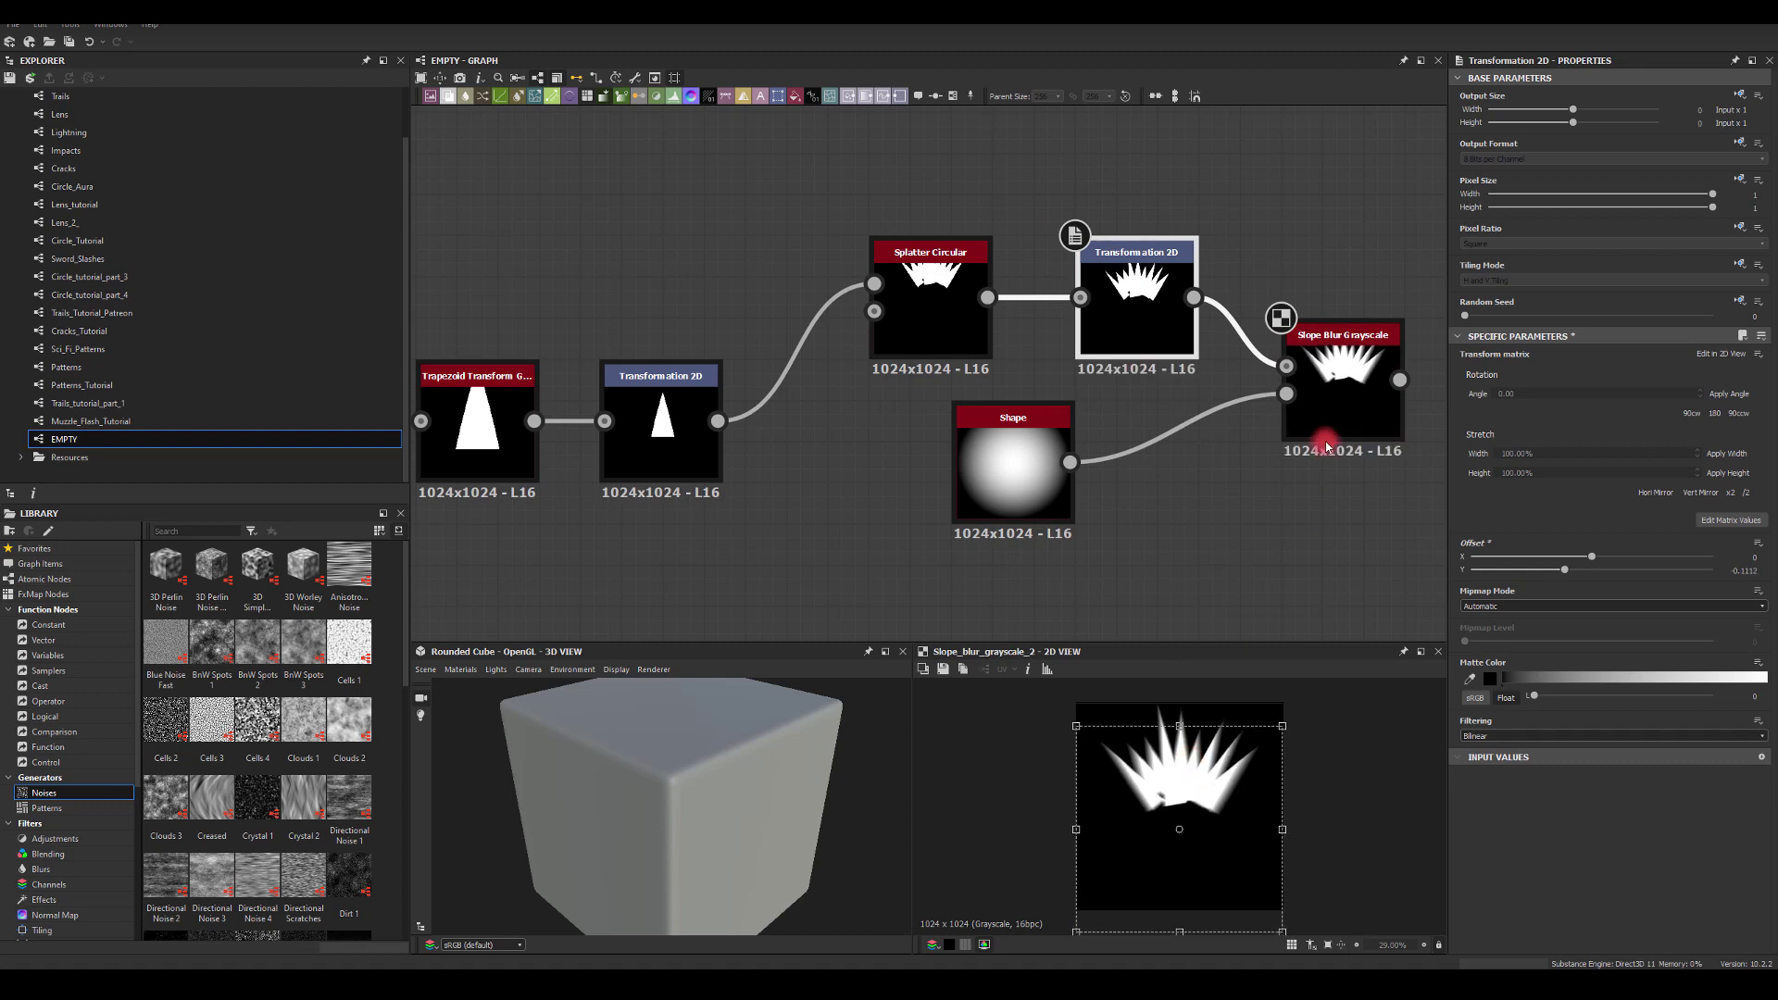
Set the Slope Blur Grayscale Samples to 32 and Intensity to 7.96
{"action": "left_click", "coordinate": [1355, 367]}
{"action": "left_click_drag", "start_coordinate": [1524, 676], "coordinate": [1588, 731]}
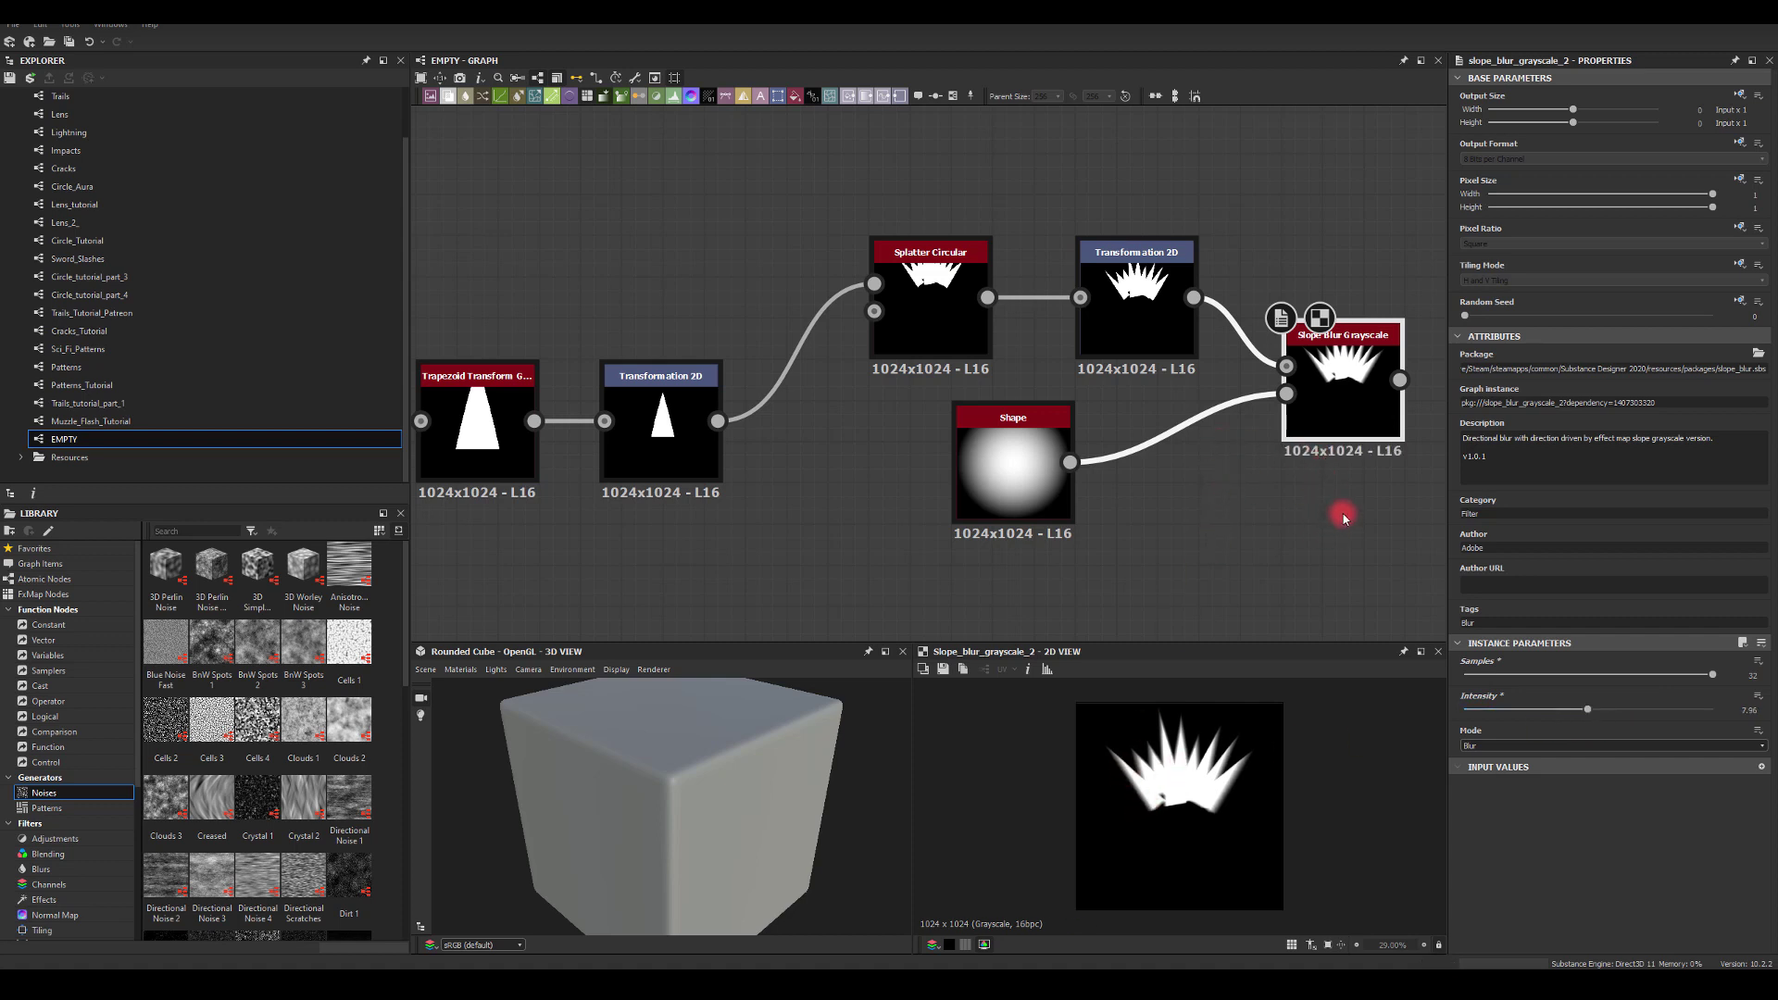
{"action": "middle_click_drag", "start_coordinate": [1344, 518], "coordinate": [1144, 470]}
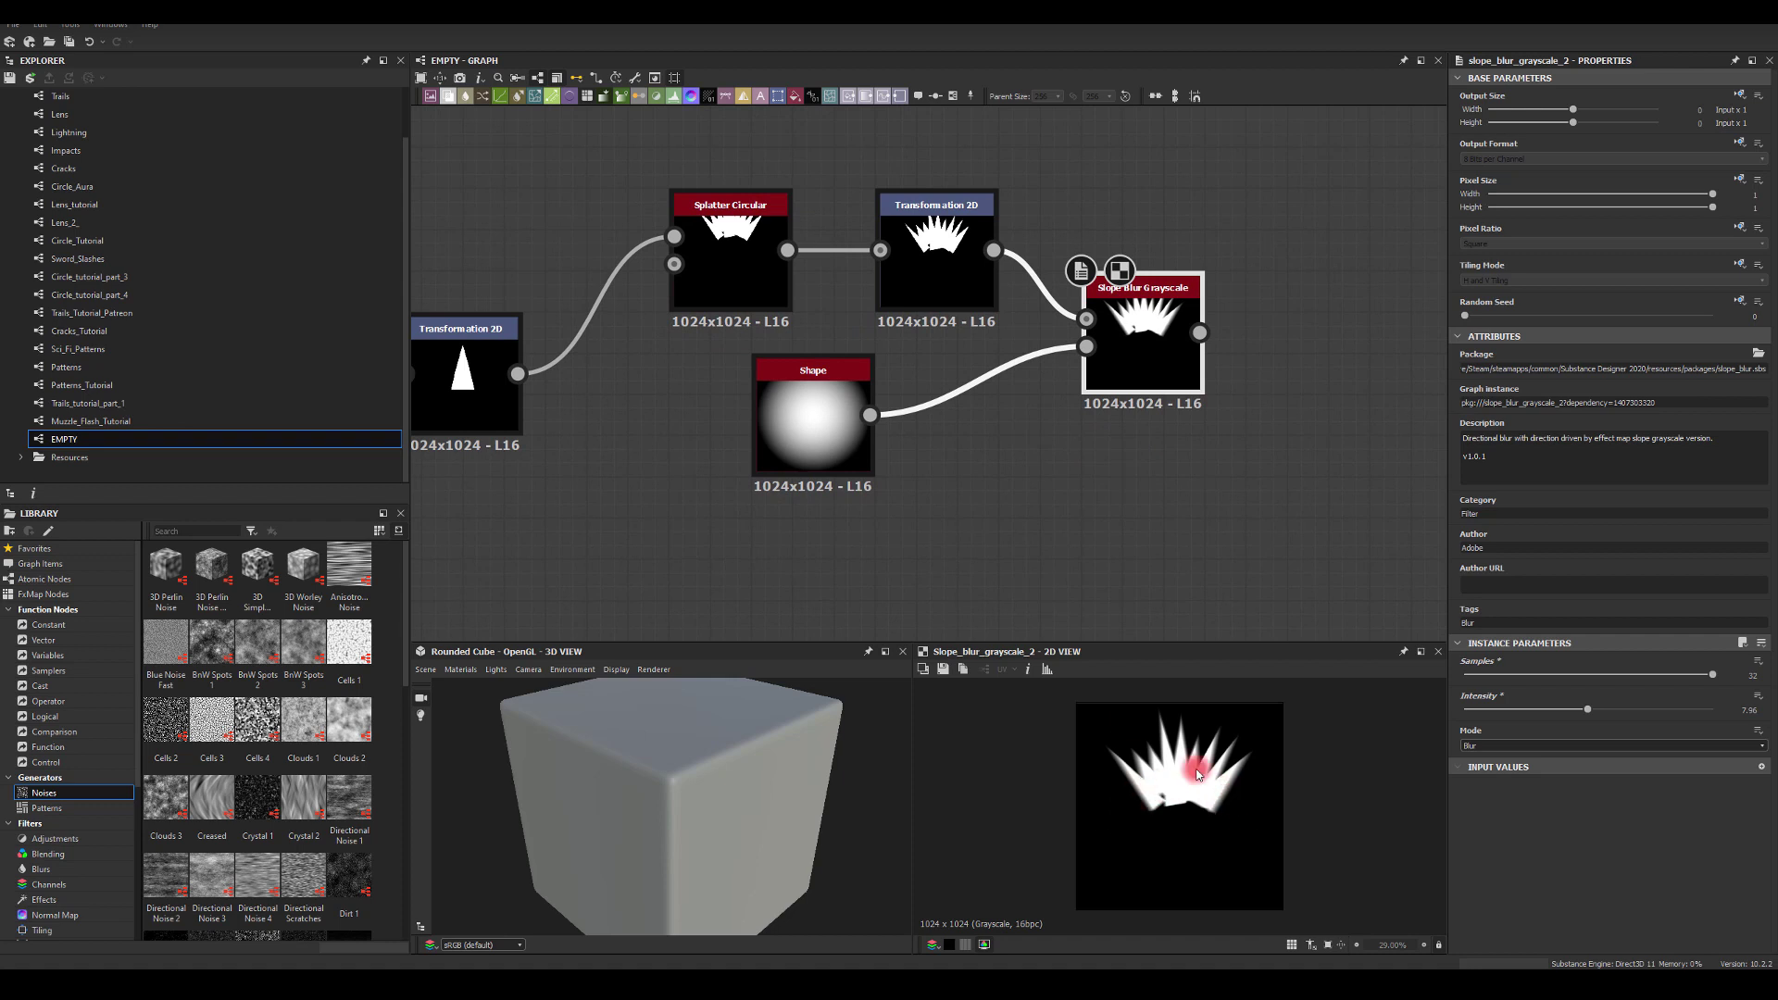
Move the Slope Blur Grayscale aside and add a Blend node fed by the fan's Transformation 2D
{"action": "left_click_drag", "start_coordinate": [1137, 331], "coordinate": [1343, 395]}
{"action": "middle_click_drag", "start_coordinate": [1082, 243], "coordinate": [1119, 278]}
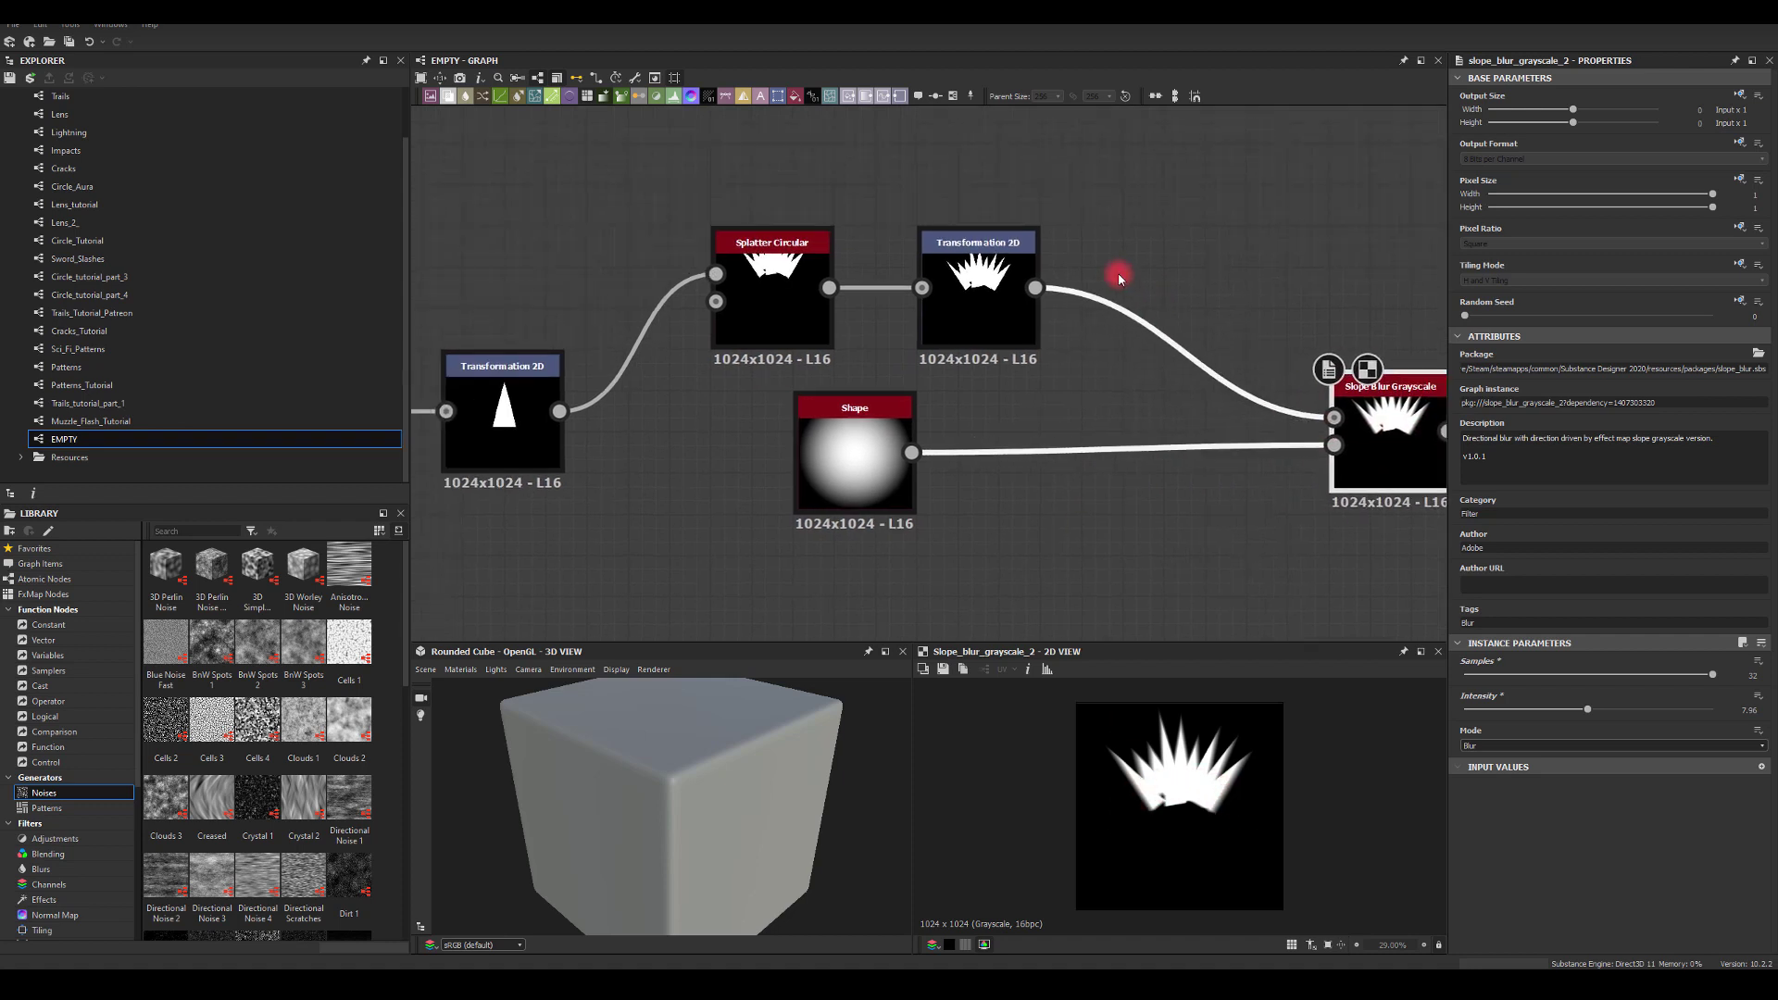
{"action": "left_click_drag", "start_coordinate": [1034, 287], "coordinate": [1174, 204]}
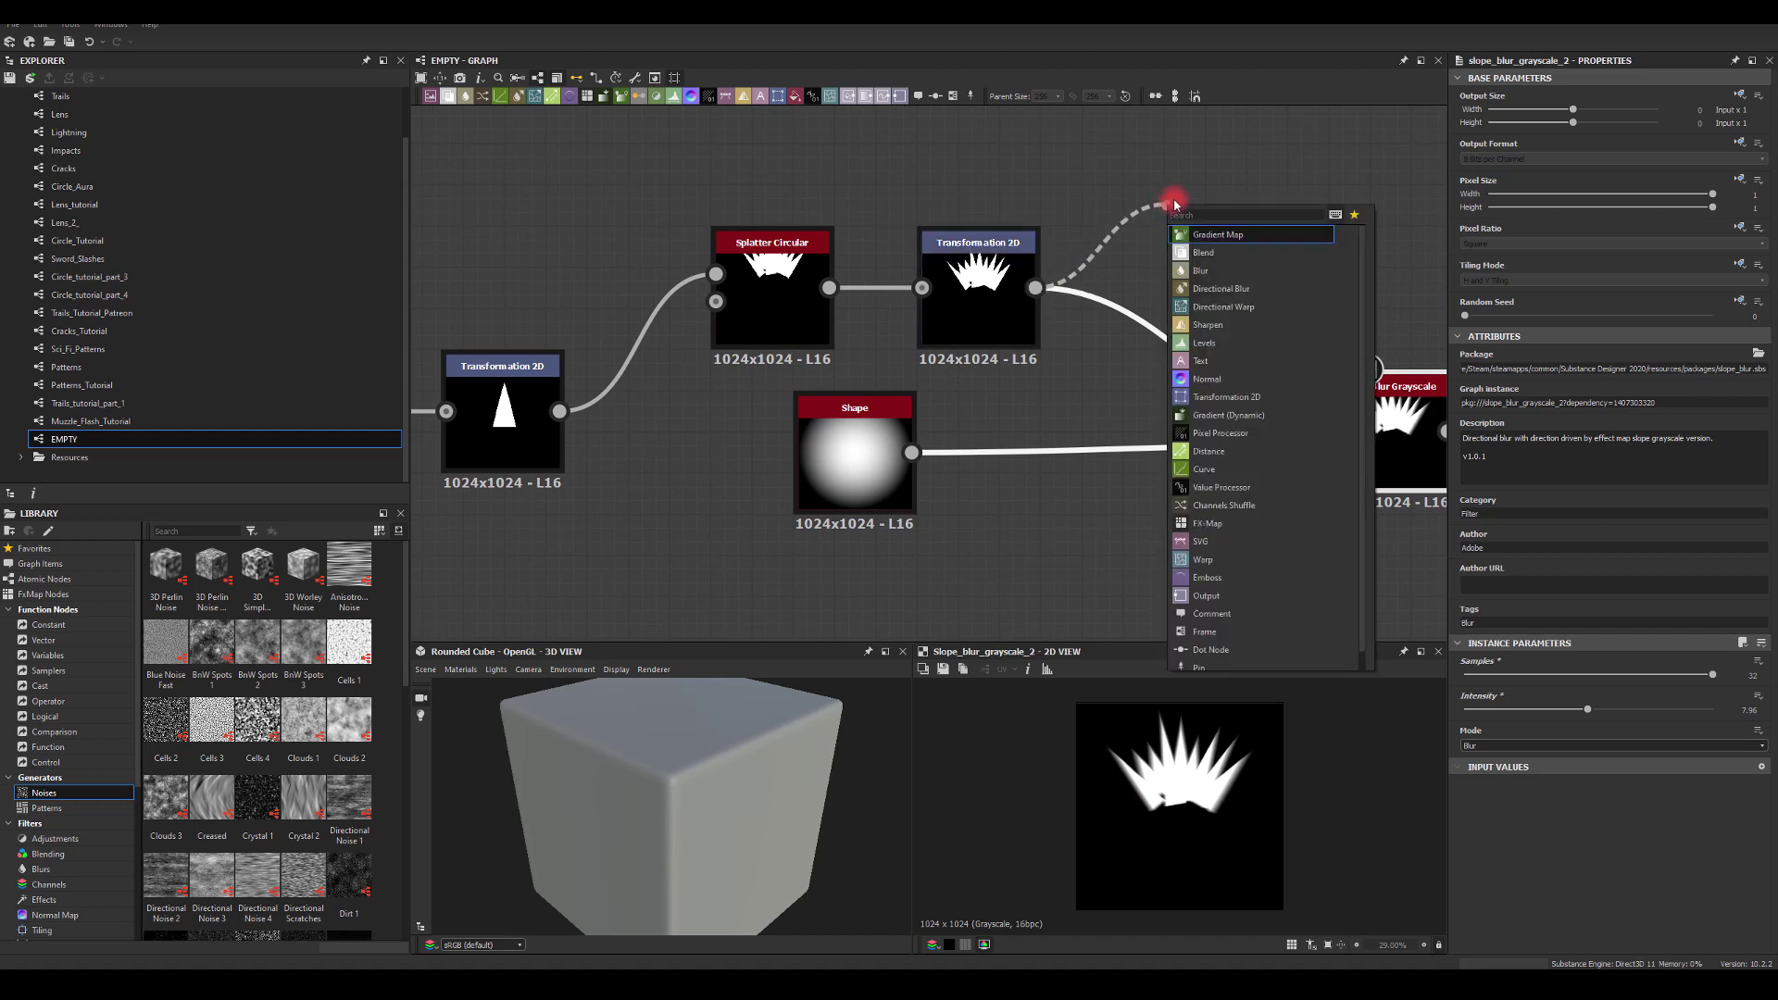
{"action": "left_click", "coordinate": [1203, 252]}
Add a second Shape node above the splatter, feed it into a new Transformation 2D, and set its Pattern to Disc
{"action": "middle_click_drag", "start_coordinate": [1105, 234], "coordinate": [1190, 399]}
{"action": "key", "text": "space"}
{"action": "type", "text": "sh"}
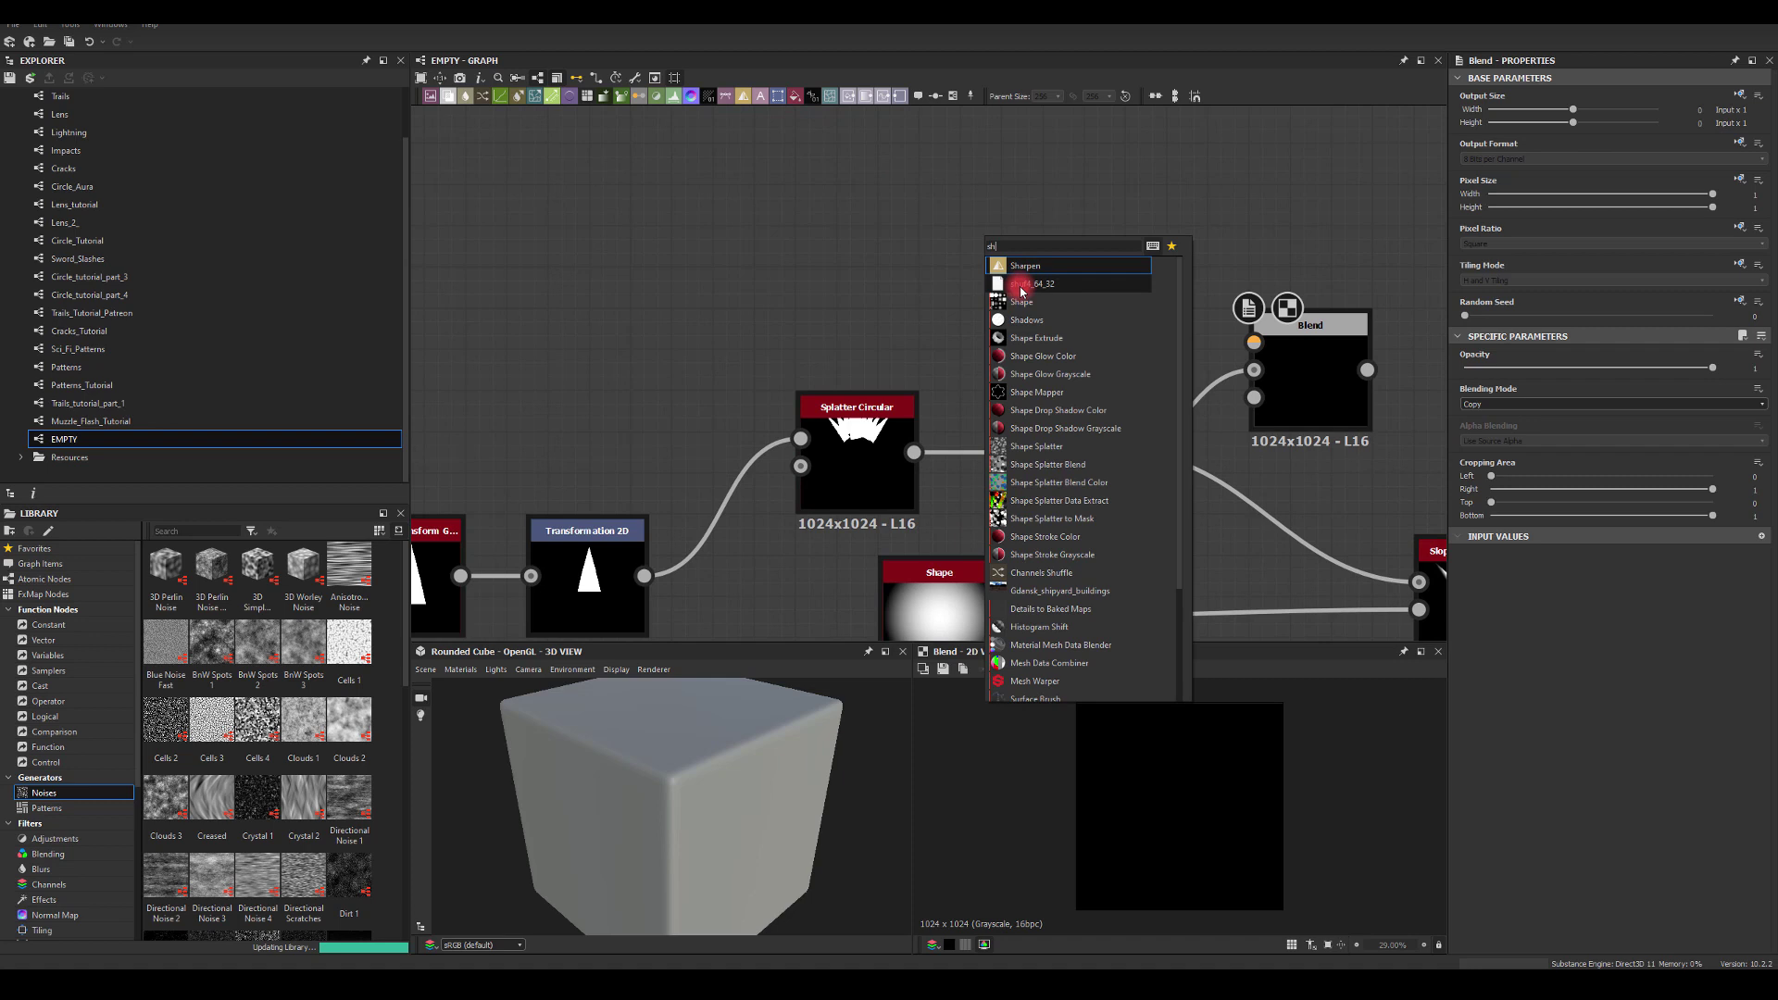
{"action": "left_click", "coordinate": [1022, 295]}
{"action": "left_click_drag", "start_coordinate": [916, 206], "coordinate": [1052, 222]}
{"action": "left_click", "coordinate": [1060, 235]}
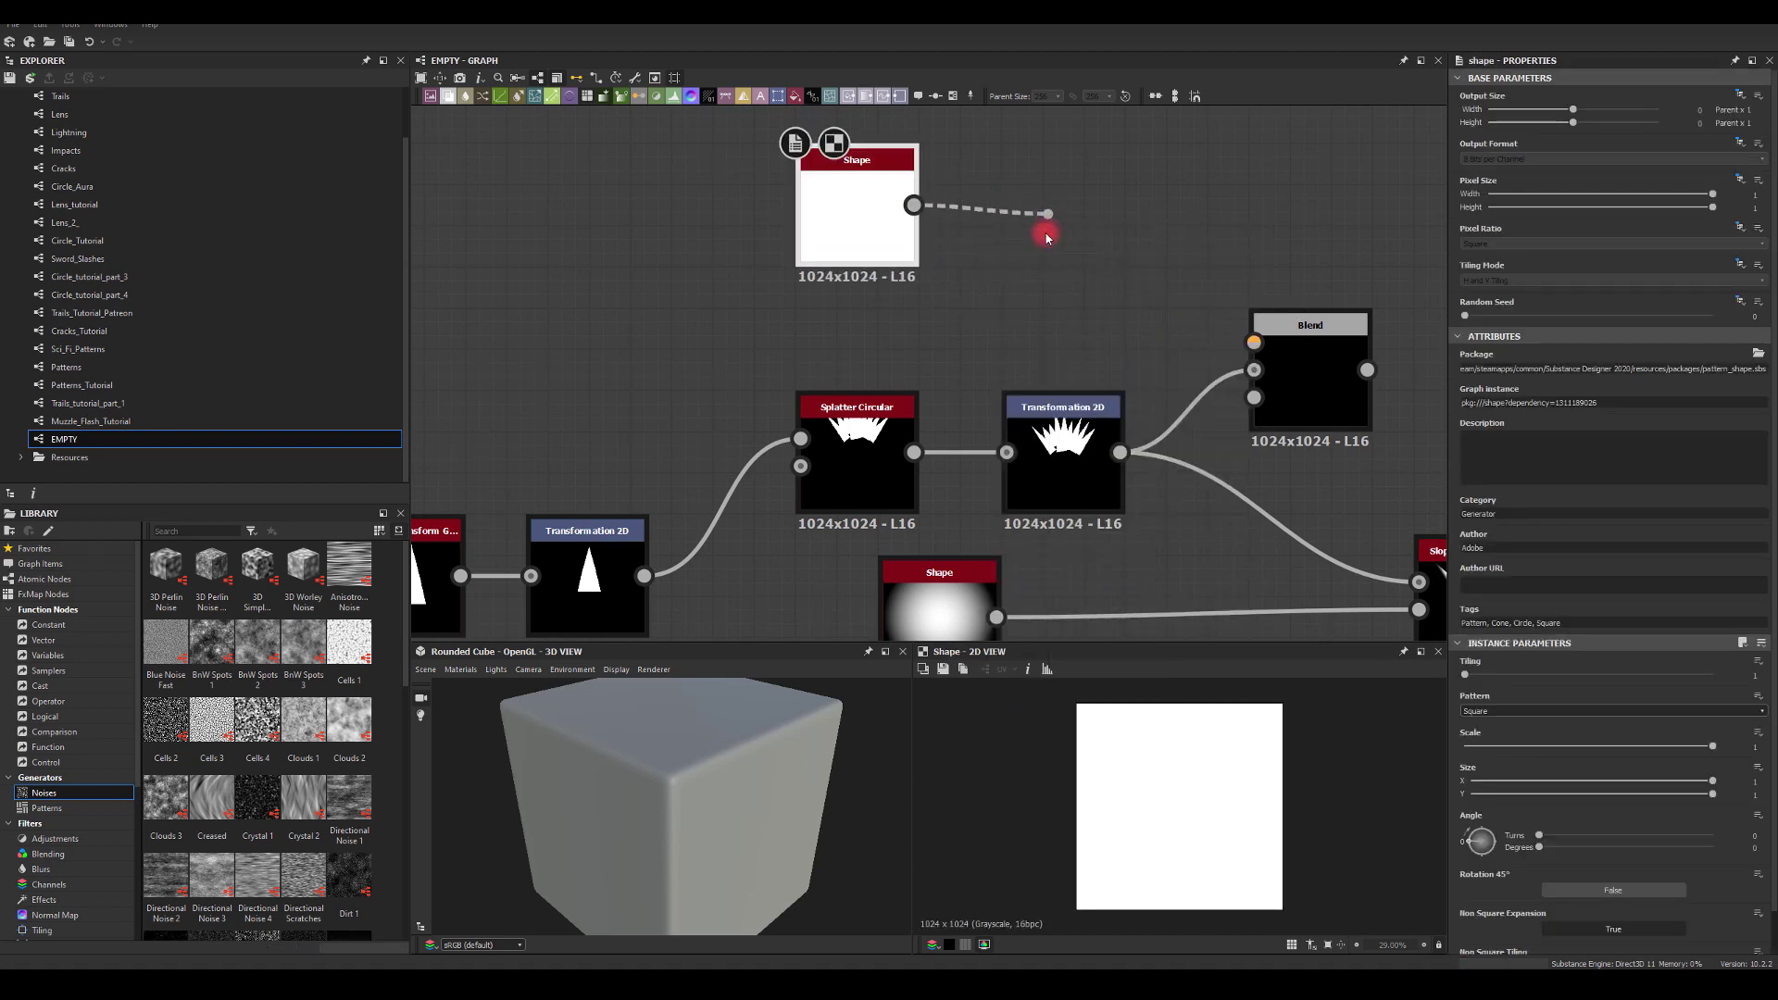
{"action": "left_click", "coordinate": [882, 197]}
{"action": "left_click", "coordinate": [1483, 710]}
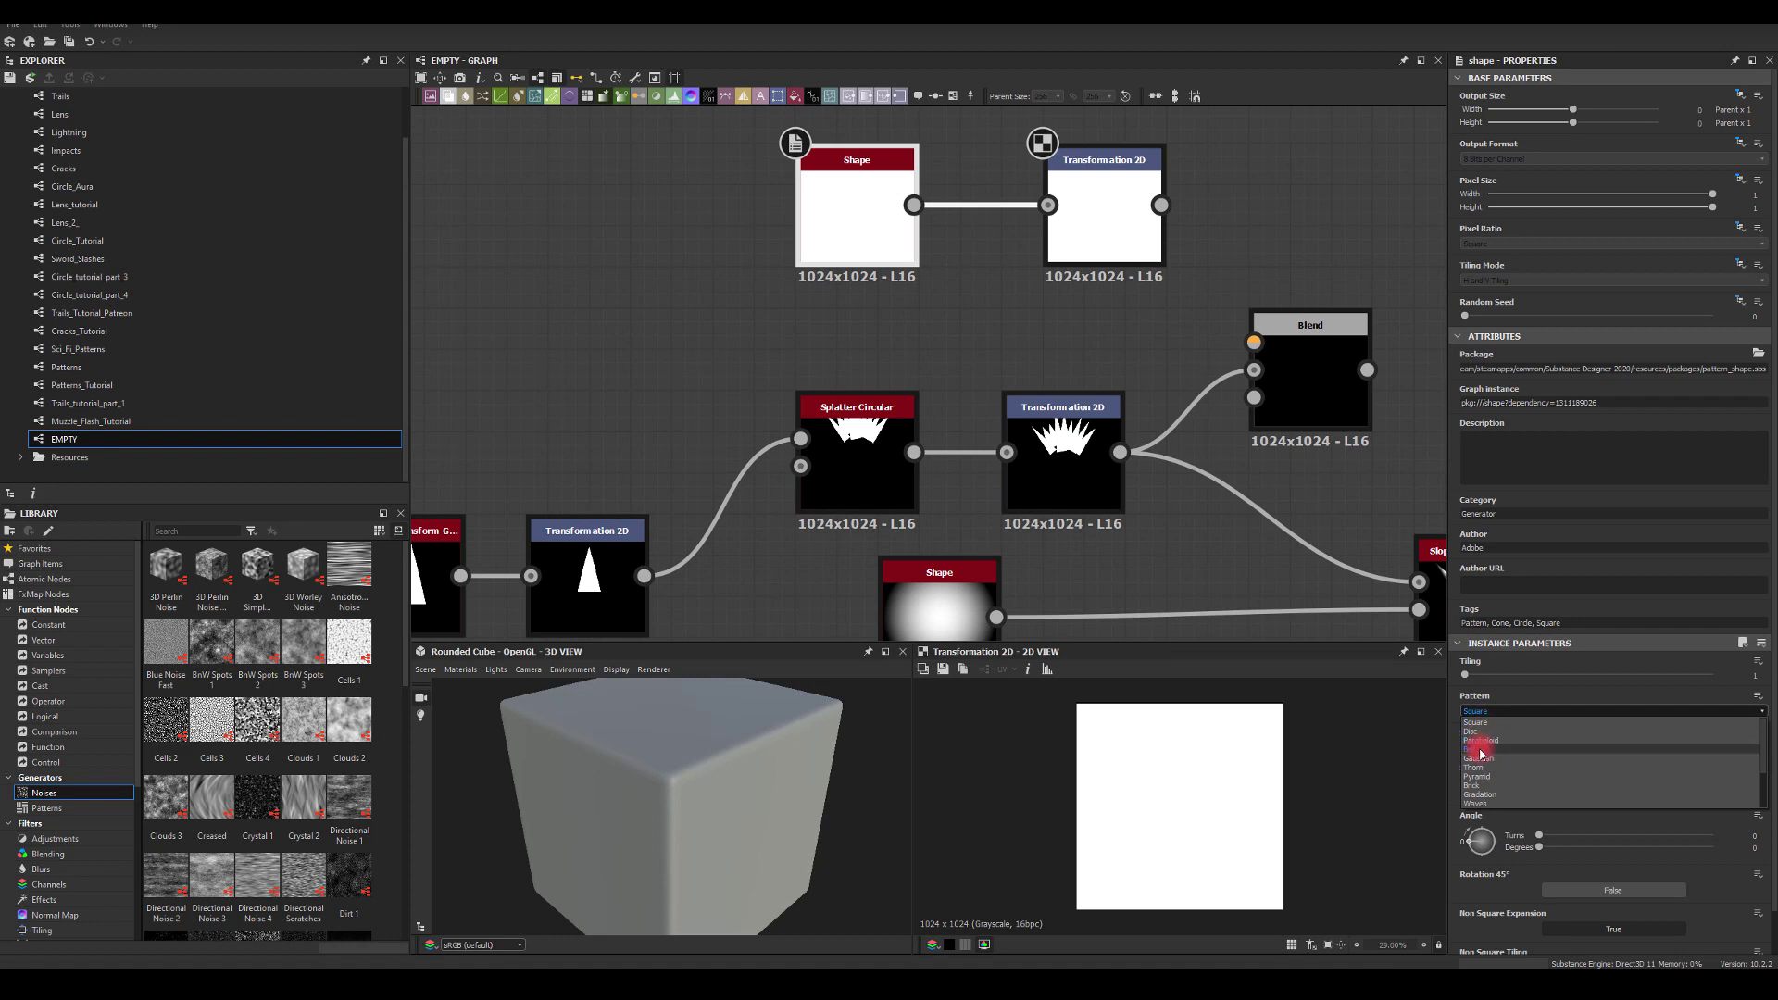
{"action": "left_click", "coordinate": [1477, 727]}
Connect the disc's Transformation 2D to the Blend foreground and set the Blending Mode to Subtract
{"action": "left_click_drag", "start_coordinate": [1112, 213], "coordinate": [1296, 380]}
{"action": "left_click", "coordinate": [1305, 385]}
{"action": "left_click", "coordinate": [1492, 404]}
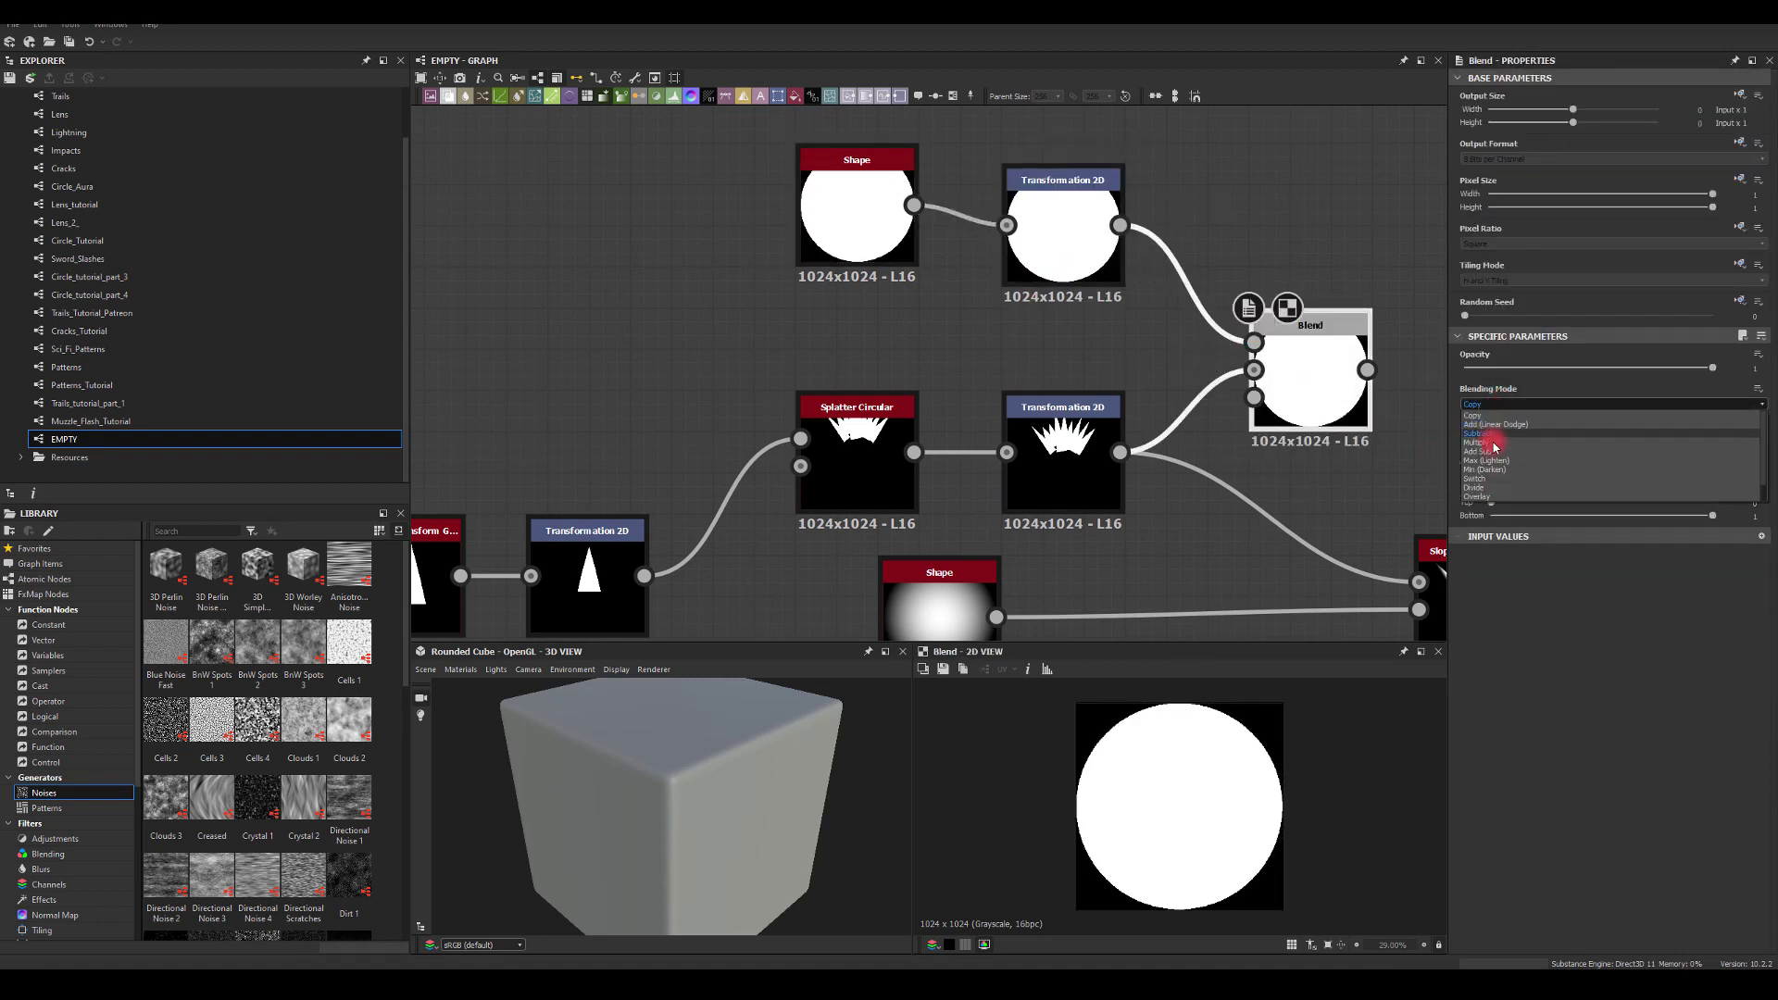
{"action": "left_click", "coordinate": [1484, 434]}
Set the disc's Transformation 2D to No Tiling and offset the disc down to about Y -0.44 to cut the fan's base
{"action": "middle_click_drag", "start_coordinate": [1244, 151], "coordinate": [1066, 30]}
{"action": "left_click", "coordinate": [878, 153]}
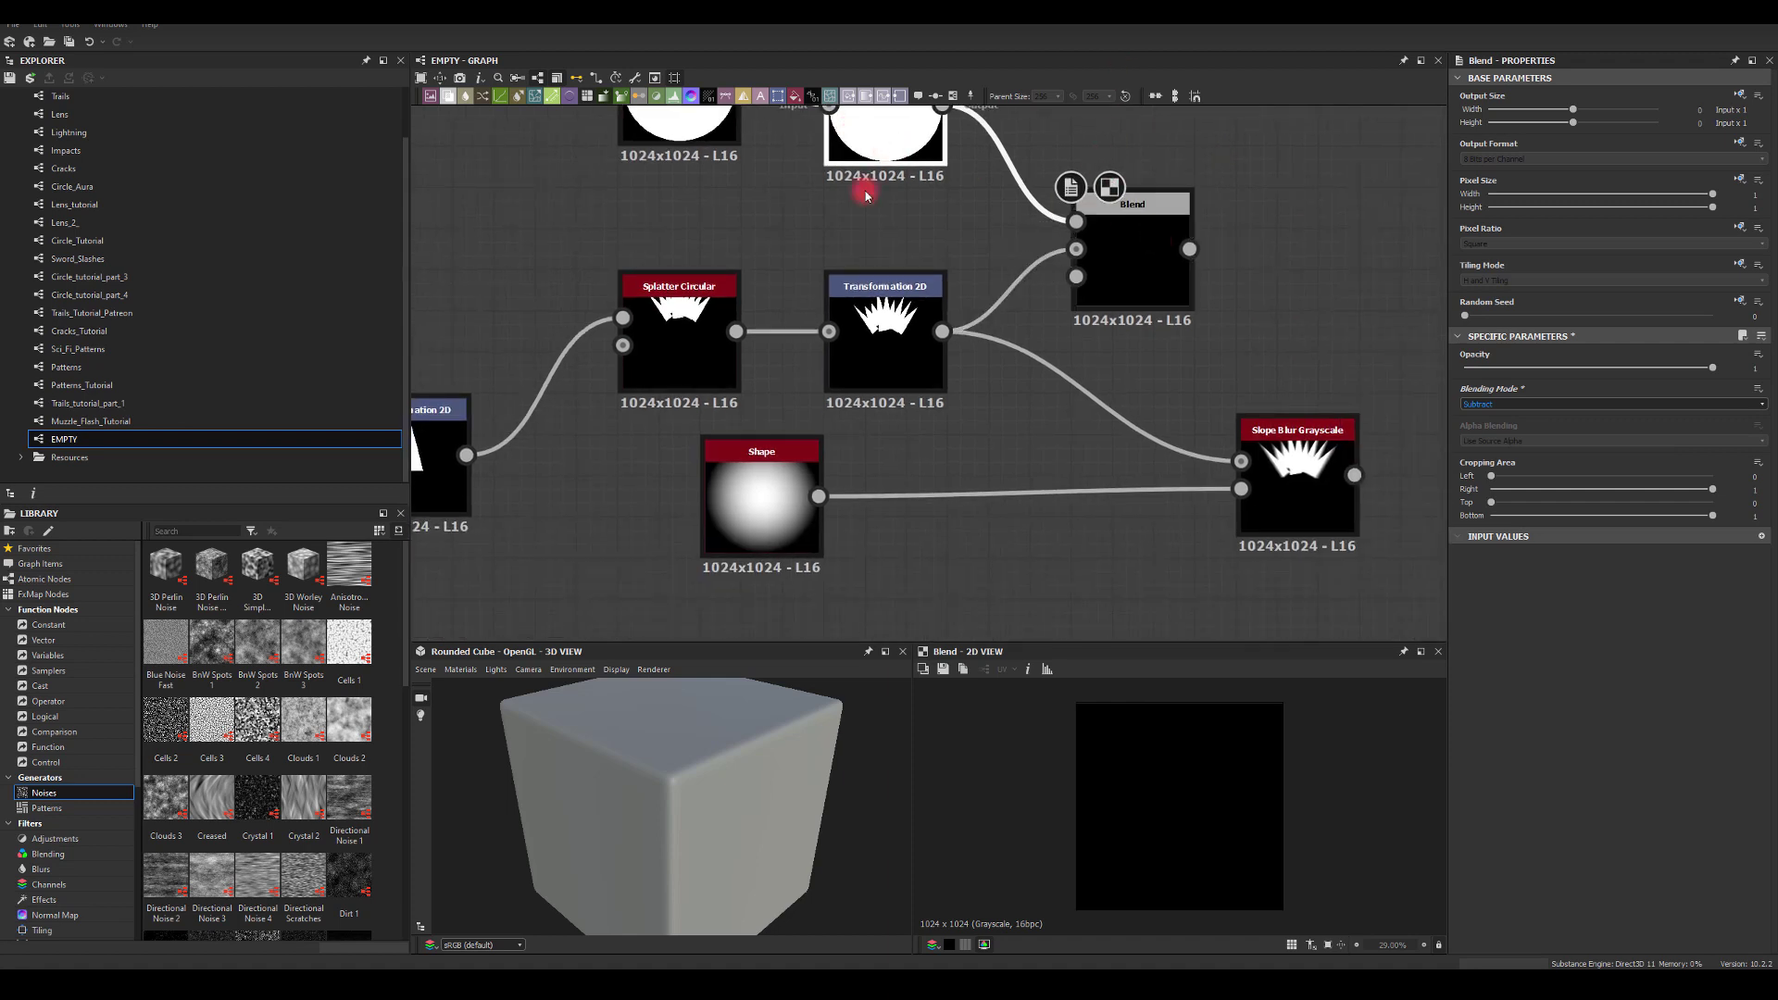
{"action": "left_click", "coordinate": [855, 103]}
{"action": "middle_click_drag", "start_coordinate": [856, 104], "coordinate": [981, 299]}
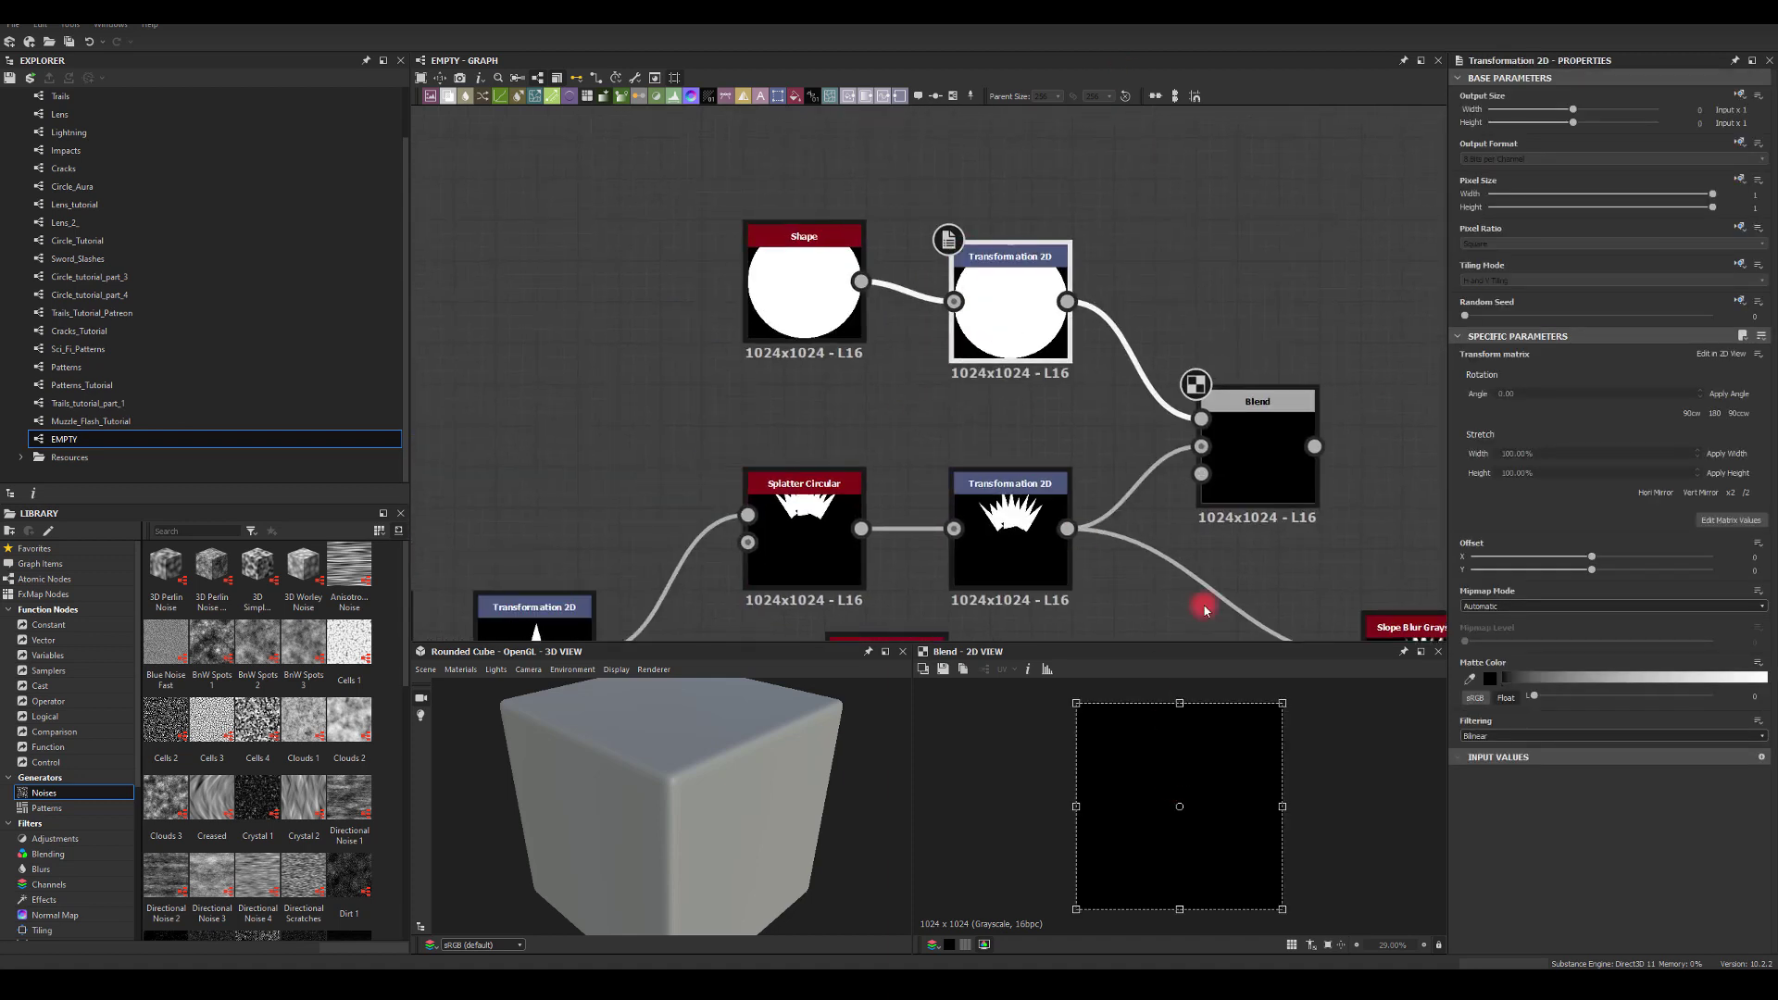
{"action": "left_click", "coordinate": [1254, 446]}
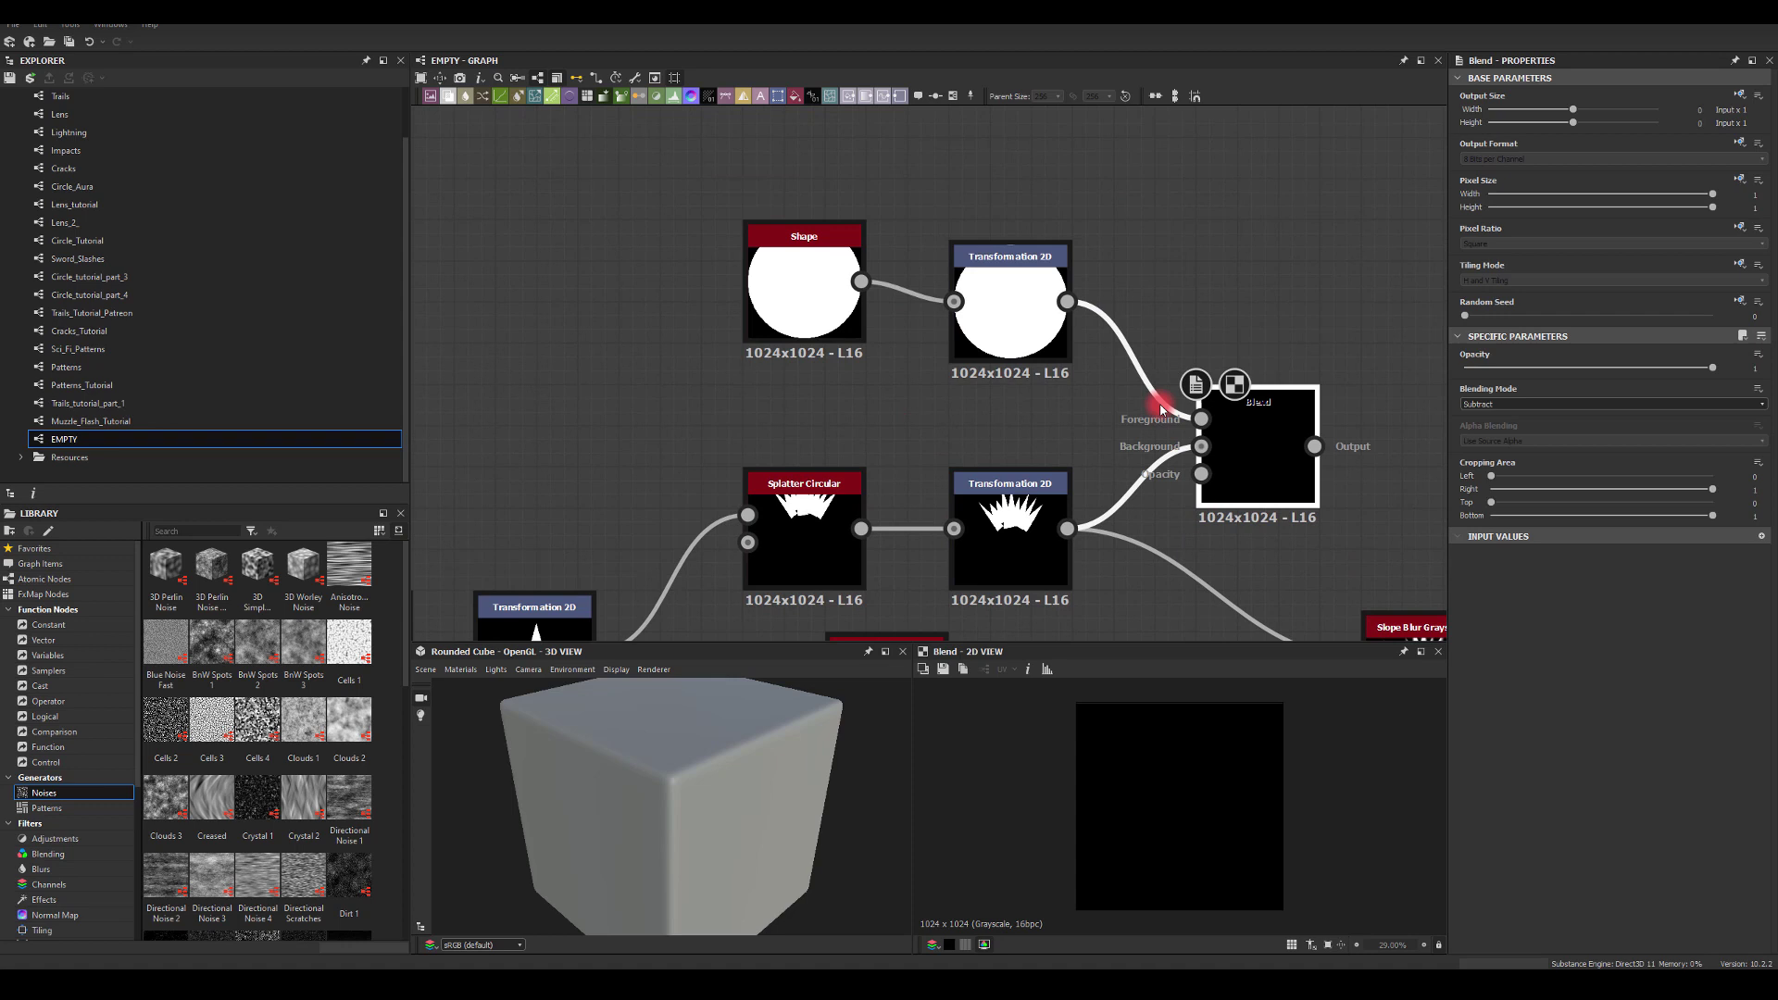
{"action": "left_click", "coordinate": [1018, 322]}
{"action": "left_click_drag", "start_coordinate": [1142, 762], "coordinate": [1163, 852]}
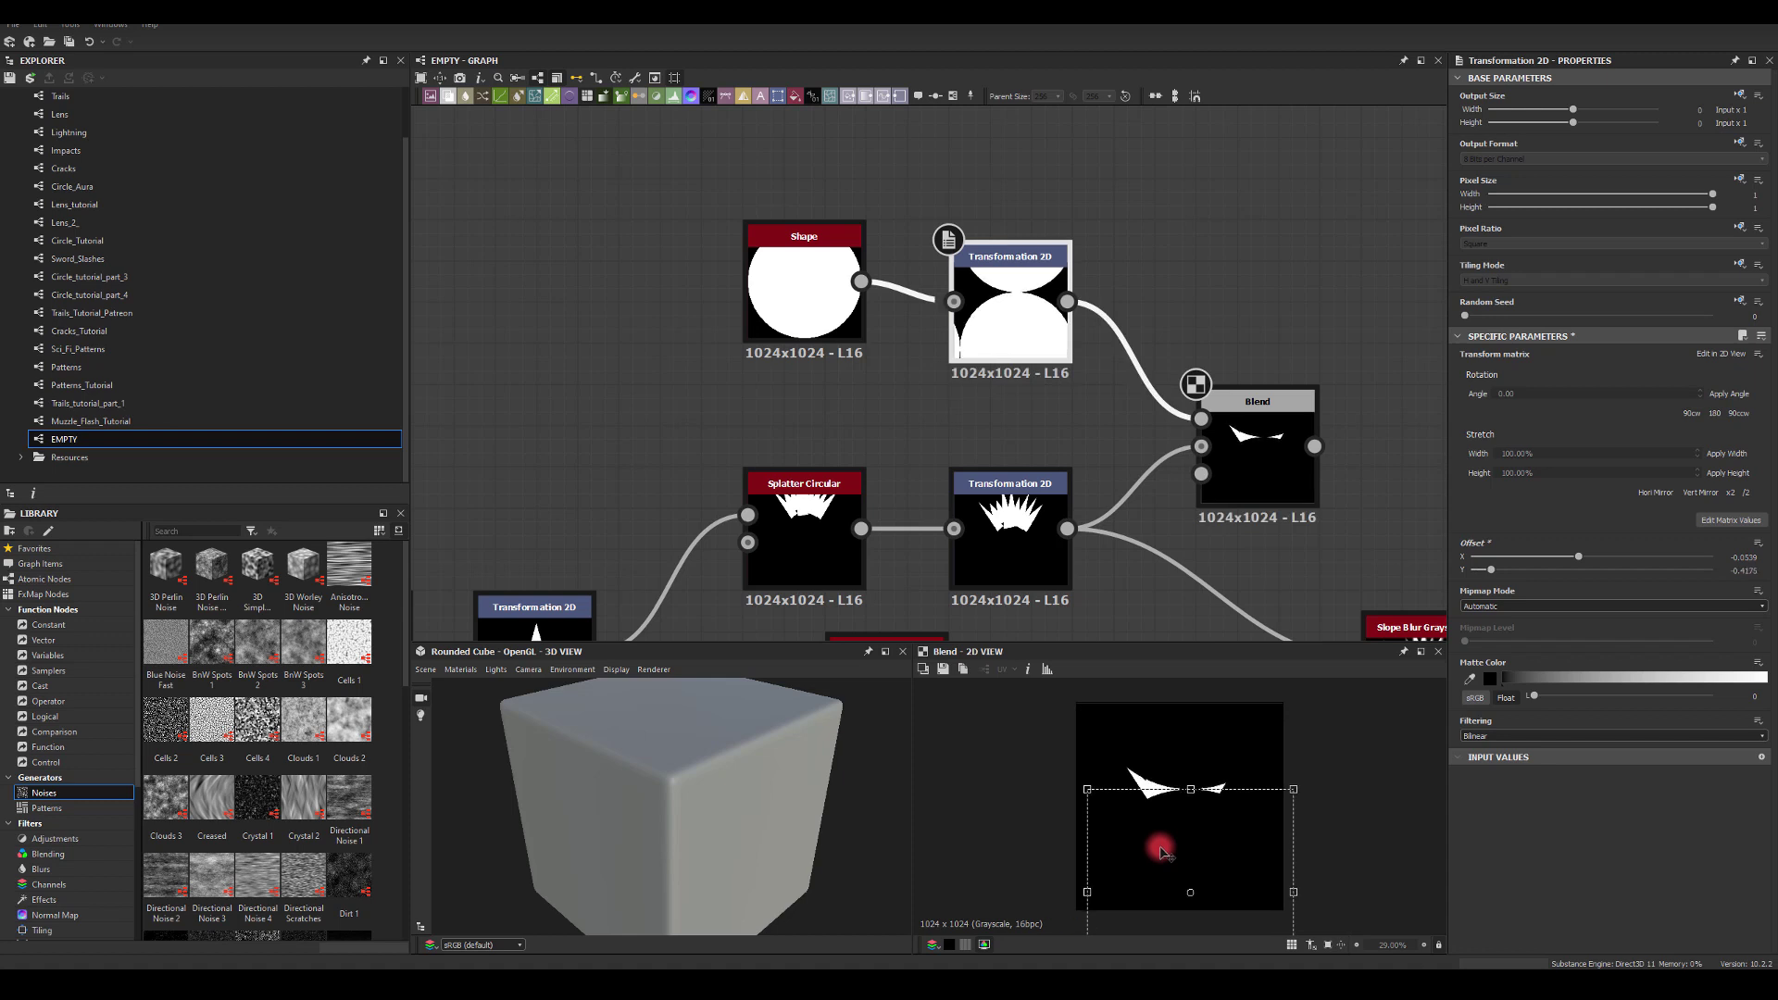
{"action": "left_click", "coordinate": [1739, 264]}
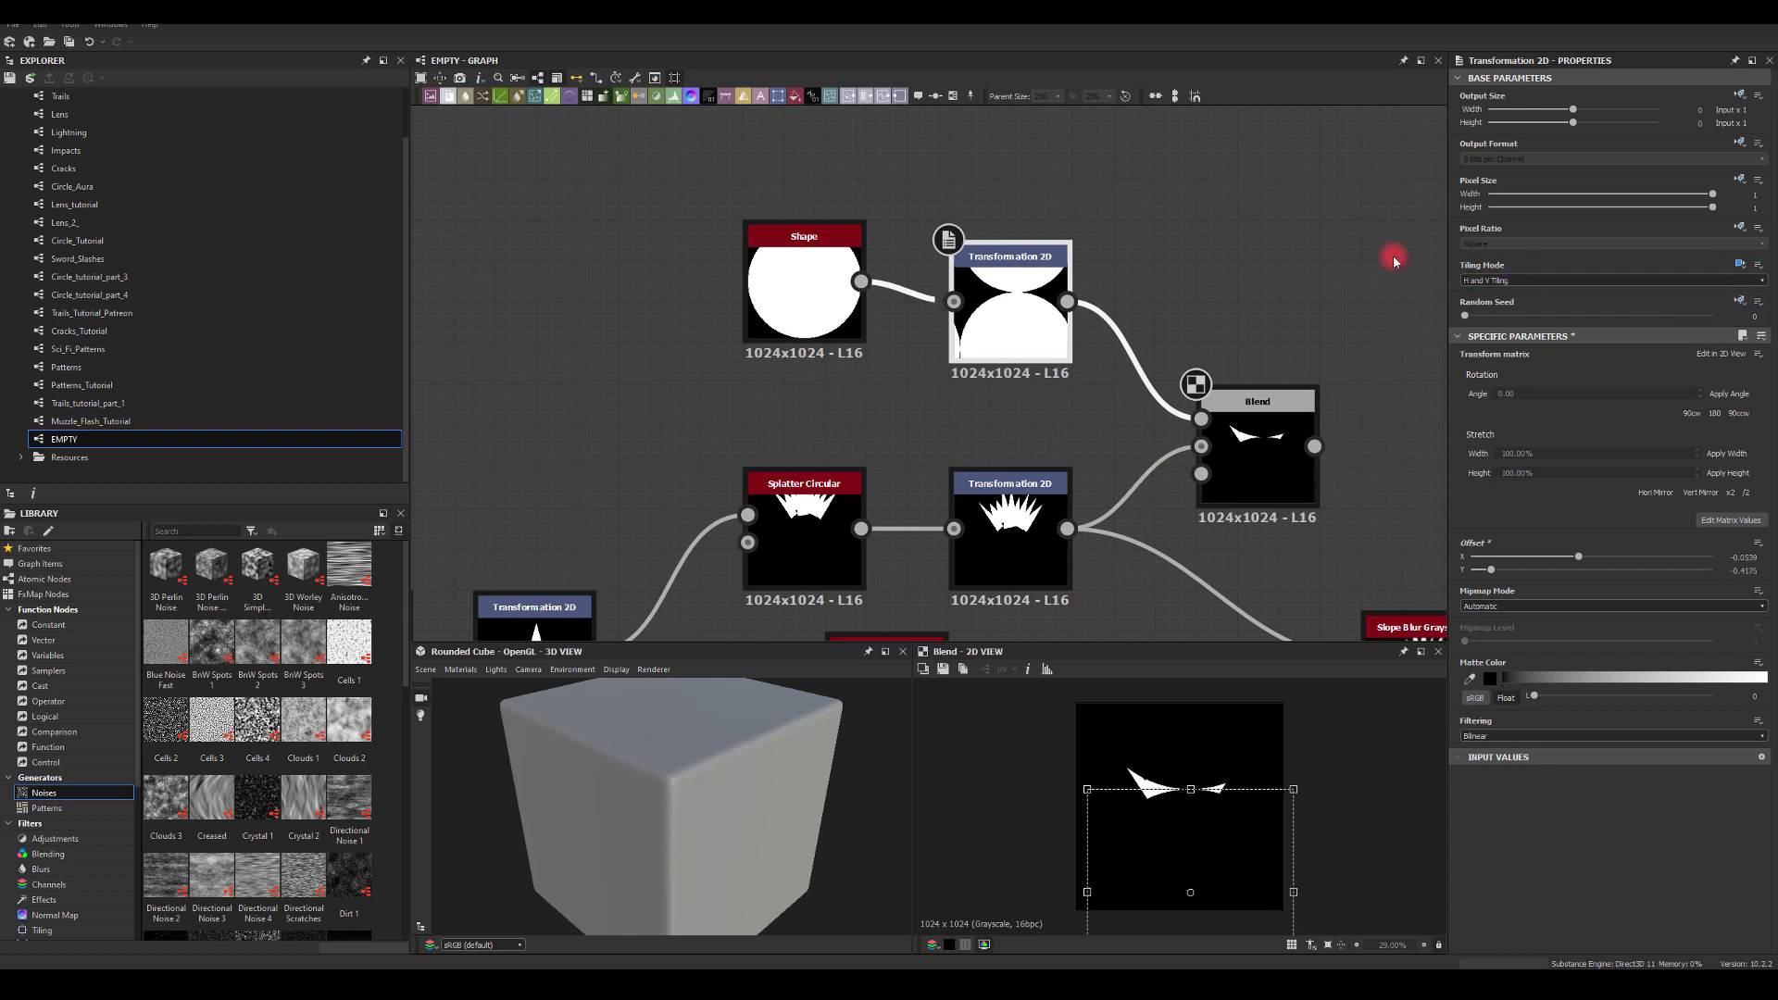
{"action": "left_click", "coordinate": [1472, 279]}
{"action": "left_click", "coordinate": [1481, 294]}
{"action": "left_click_drag", "start_coordinate": [1195, 783], "coordinate": [1177, 838]}
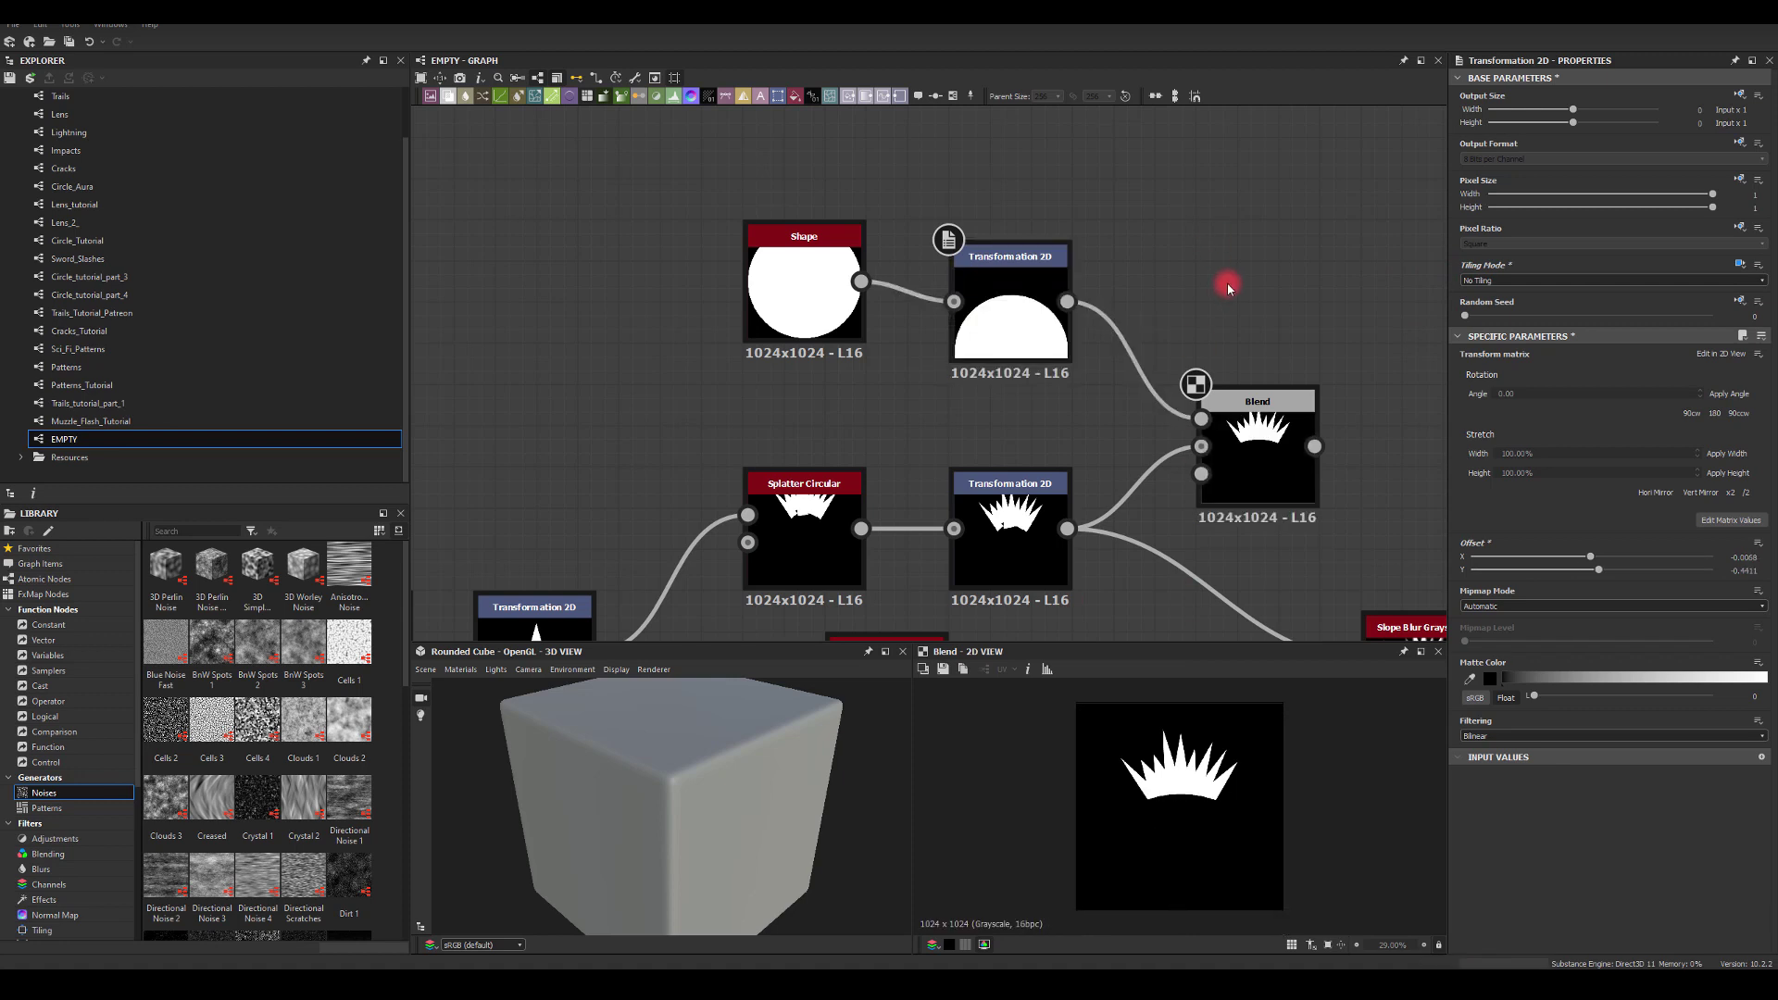
Feed the Blend output into the Slope Blur Grayscale and set its Intensity to 8.98
{"action": "middle_click_drag", "start_coordinate": [1230, 286], "coordinate": [996, 97]}
{"action": "left_click", "coordinate": [1025, 250]}
{"action": "left_click_drag", "start_coordinate": [1025, 250], "coordinate": [1133, 468]}
{"action": "double_click", "coordinate": [1187, 474]}
{"action": "left_click", "coordinate": [1172, 866]}
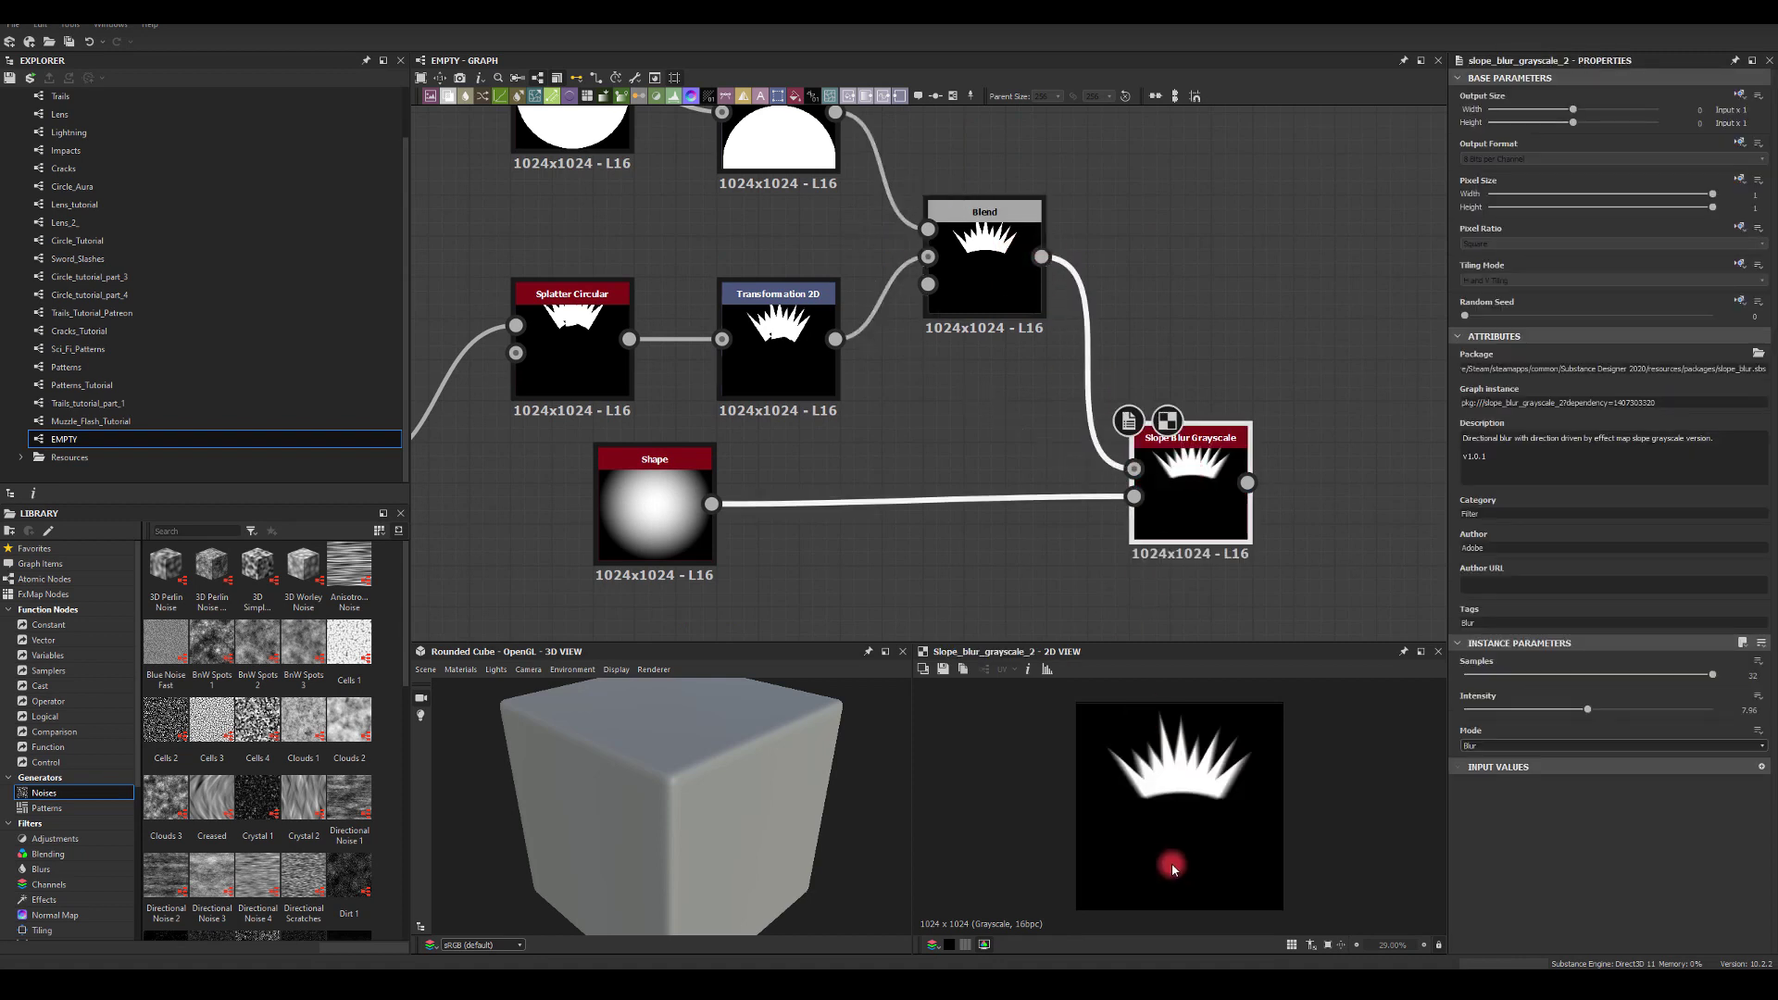
{"action": "left_click_drag", "start_coordinate": [1588, 715], "coordinate": [1603, 711]}
Tidy the graph by moving the paraboloid Shape beside the Slope Blur Grayscale and shifting the Splatter Circular slightly away from its Transformation 2D
{"action": "middle_click_drag", "start_coordinate": [724, 466], "coordinate": [799, 357]}
{"action": "scroll", "coordinate": [799, 357], "scroll_direction": "down", "scroll_amount": 2}
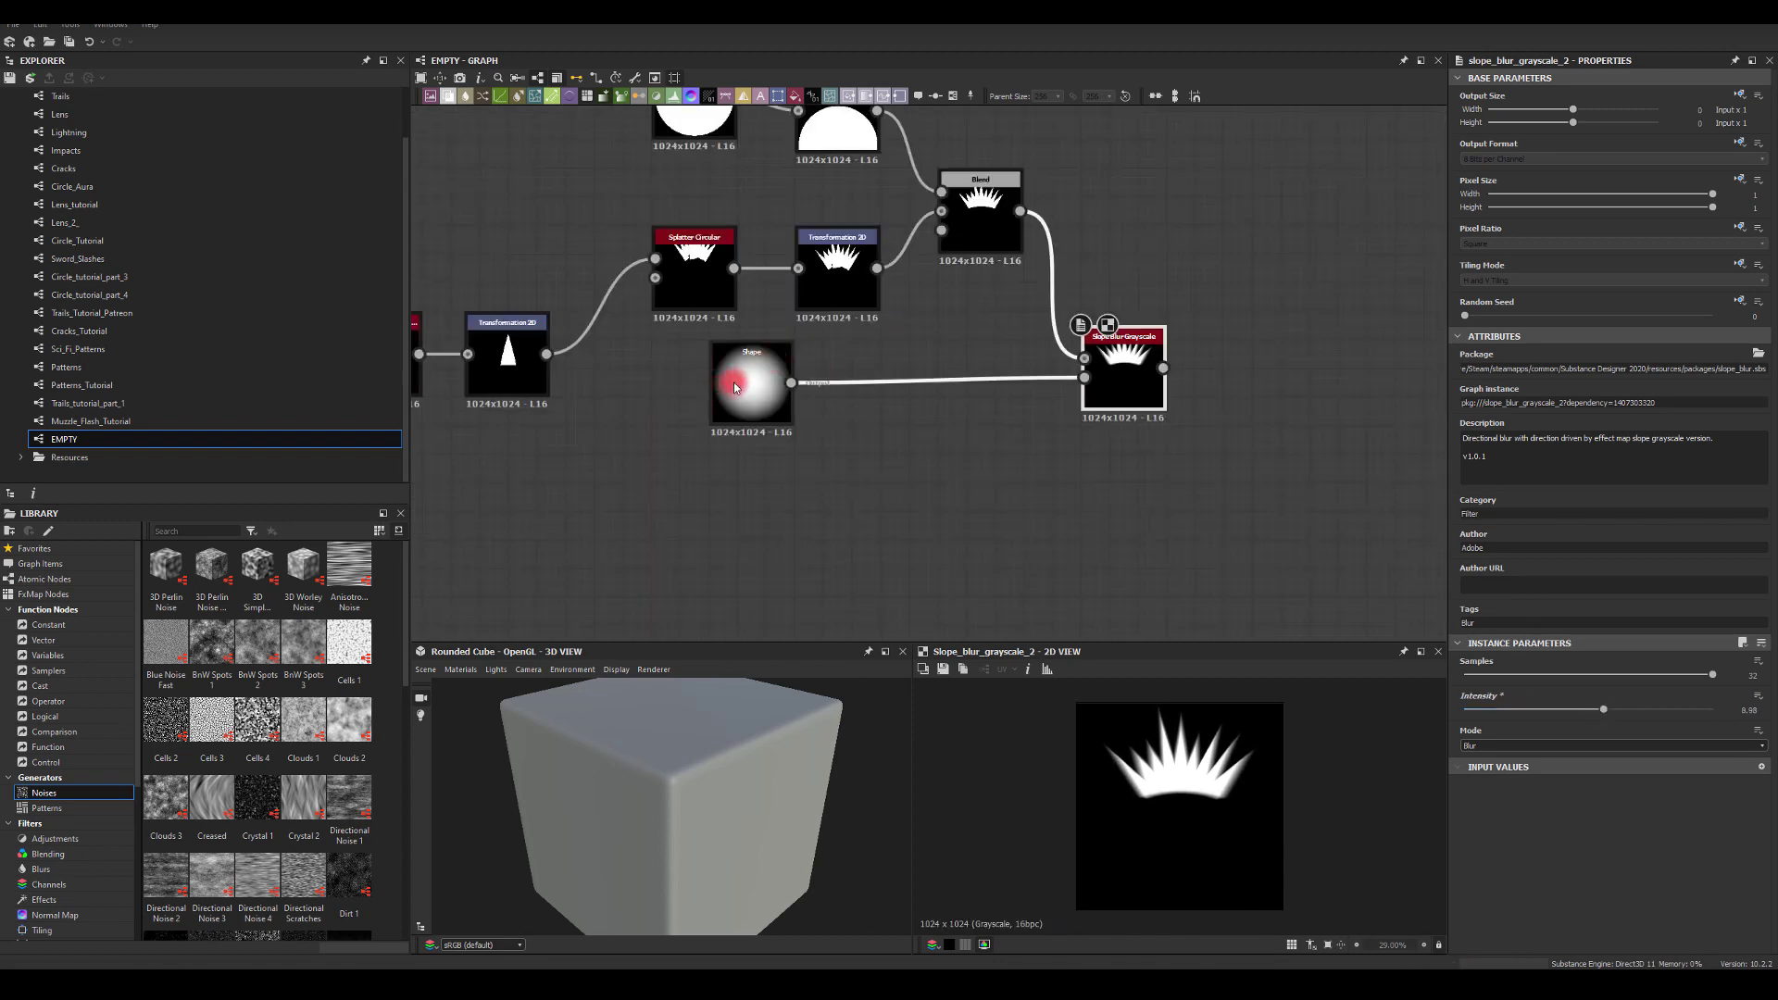
{"action": "left_click_drag", "start_coordinate": [736, 380], "coordinate": [982, 396]}
{"action": "left_click", "coordinate": [1163, 827]}
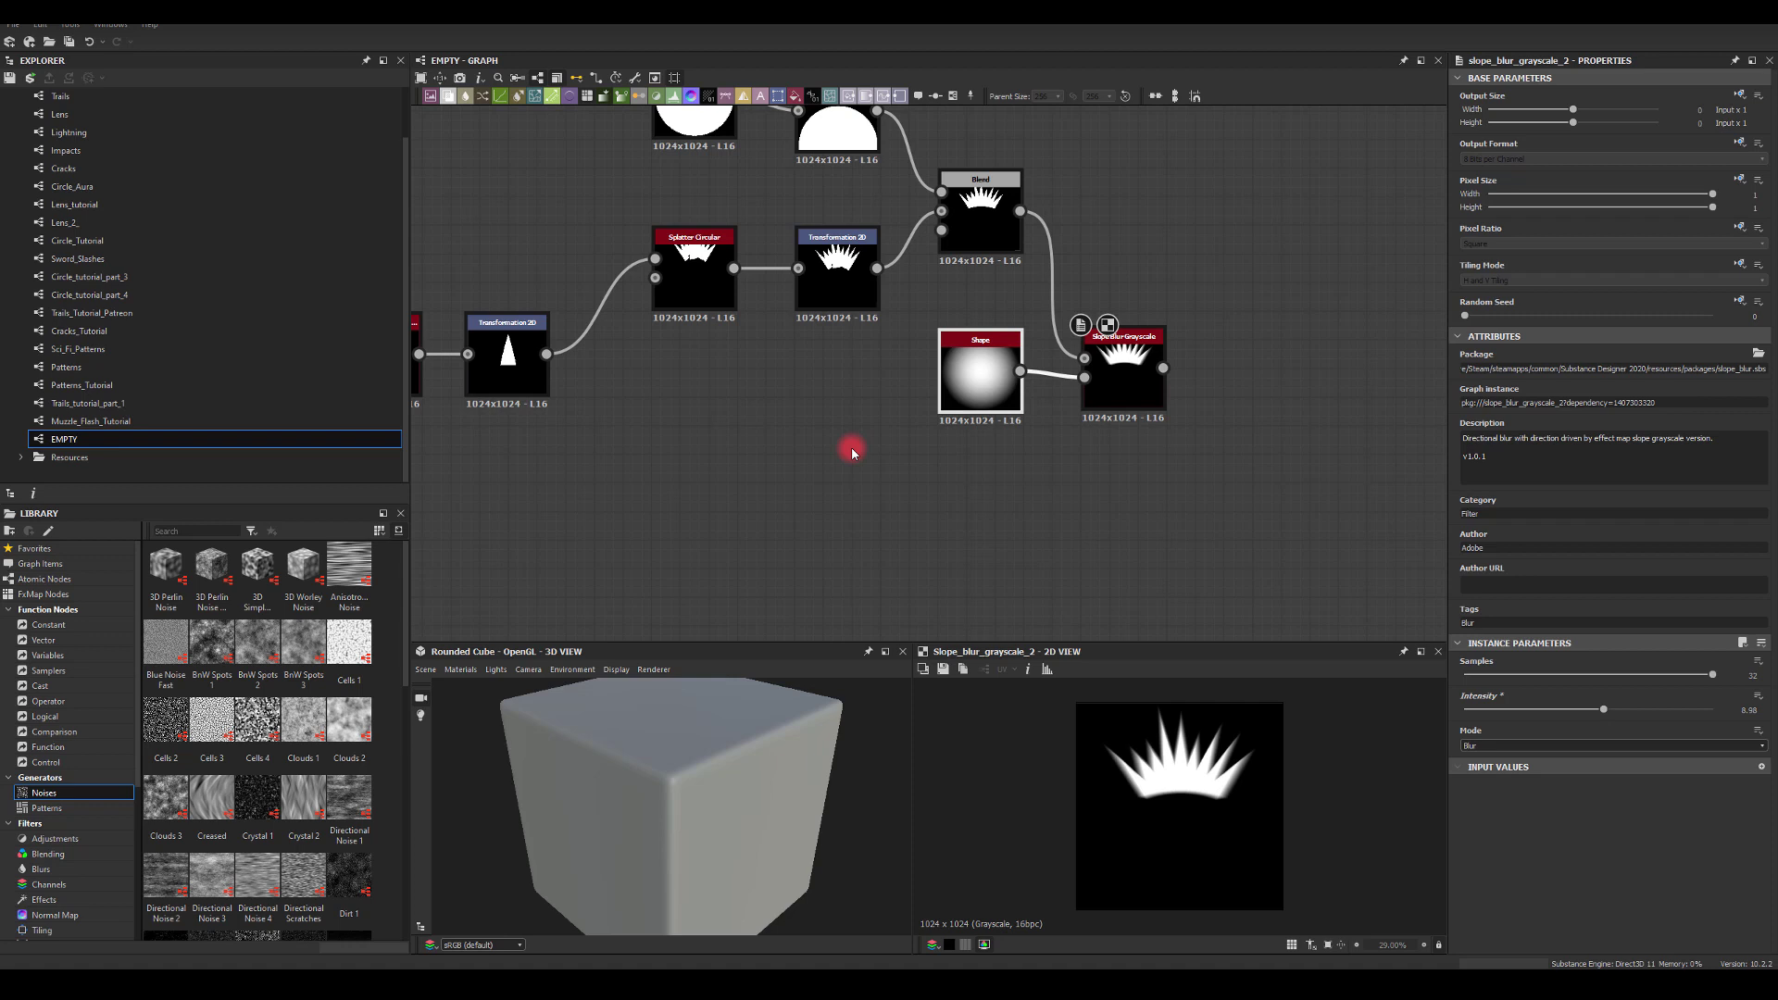
{"action": "left_click_drag", "start_coordinate": [695, 278], "coordinate": [666, 291]}
Duplicate the Splatter Circular with its Transformation 2D input connected, place the copy directly below the original, and preview it
{"action": "middle_click_drag", "start_coordinate": [615, 457], "coordinate": [691, 387]}
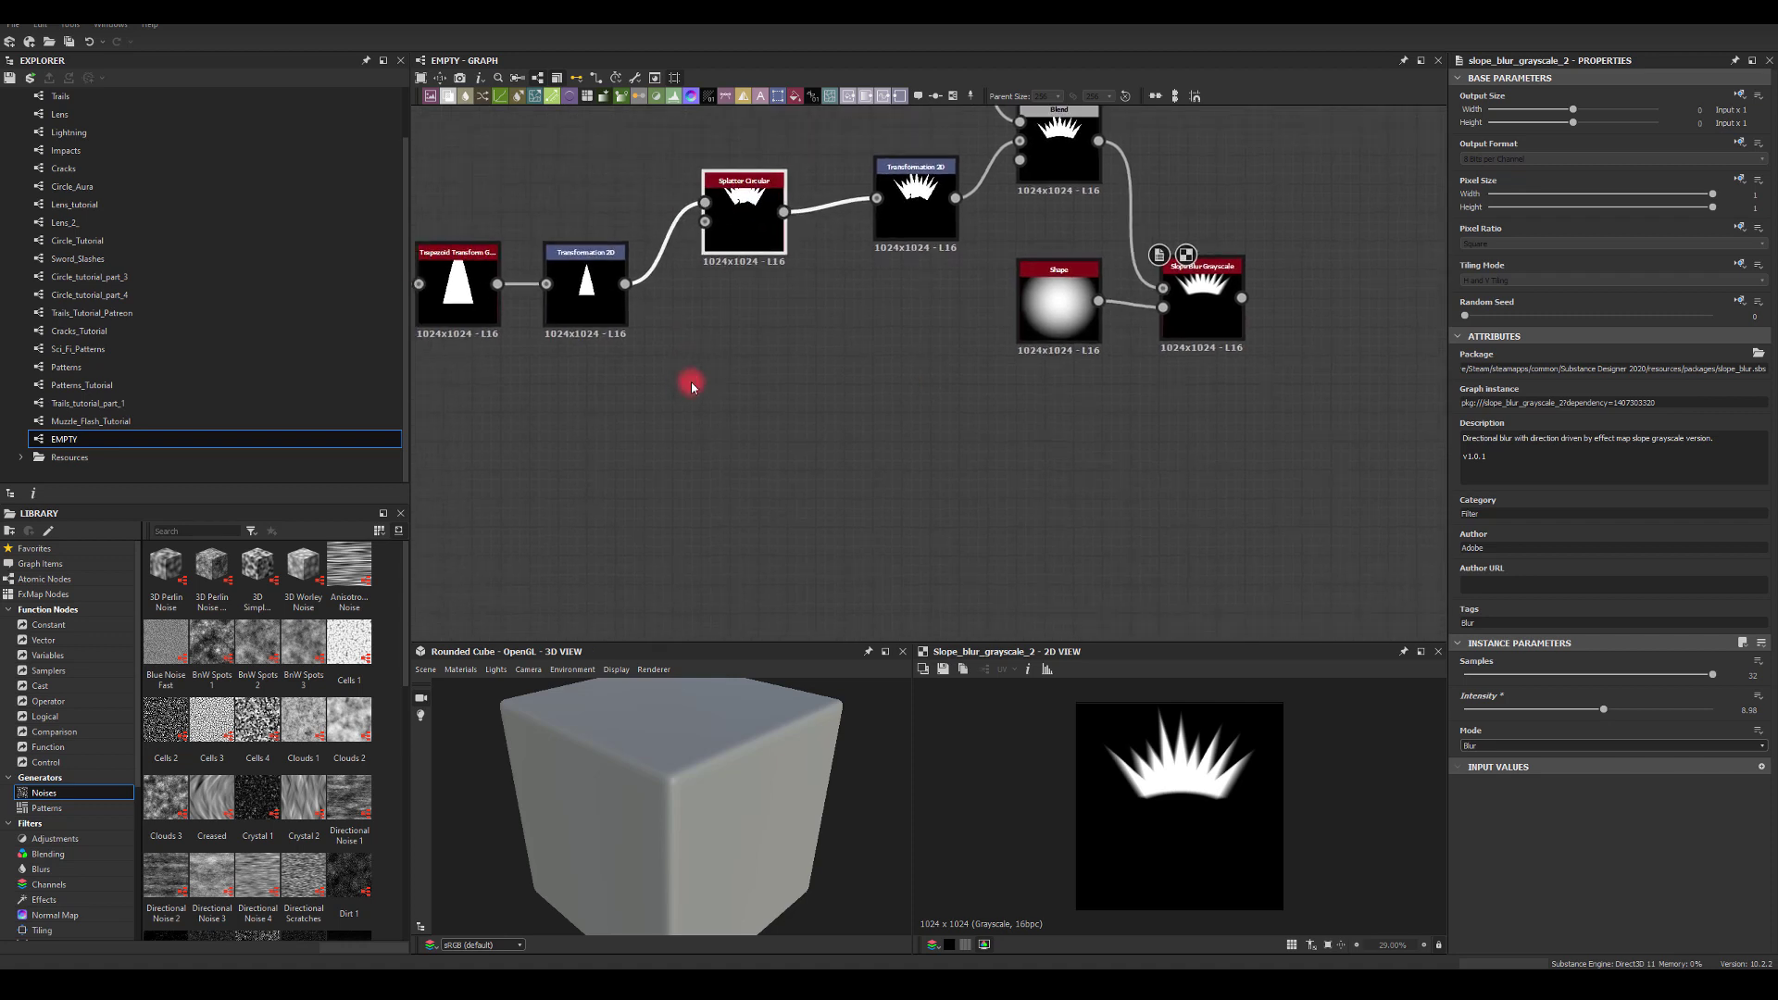
{"action": "left_click", "coordinate": [587, 278]}
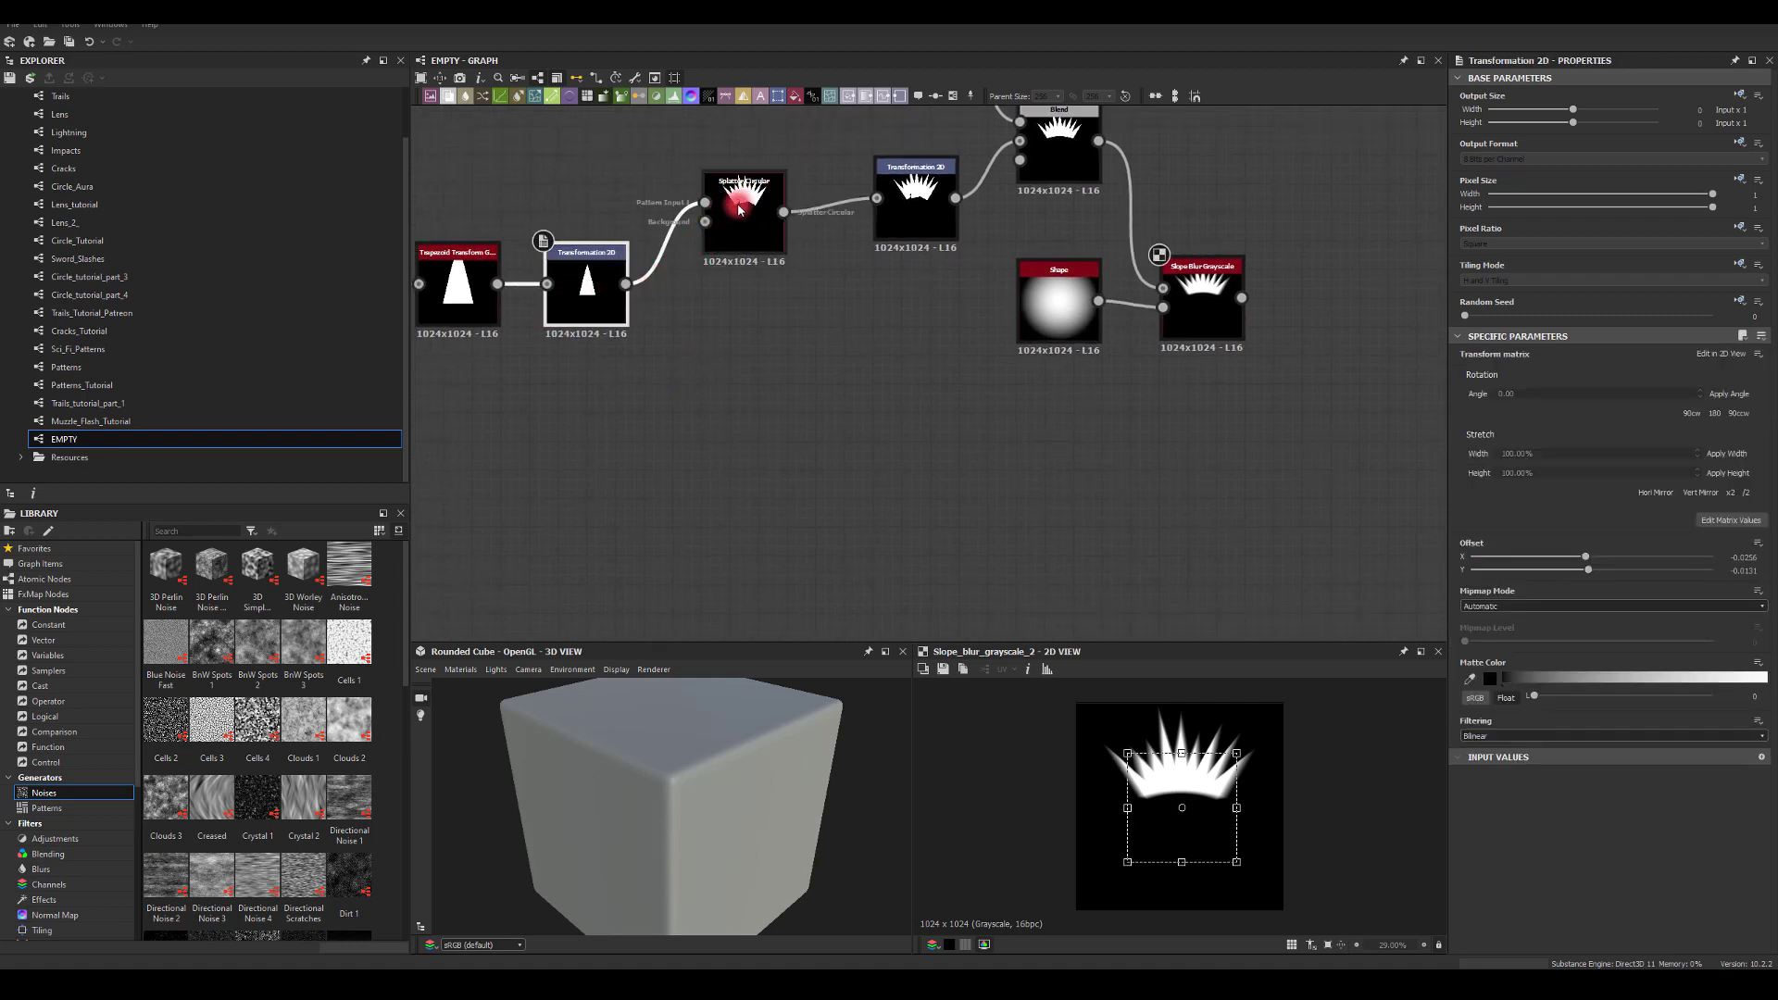
{"action": "key", "text": "ctrl+d"}
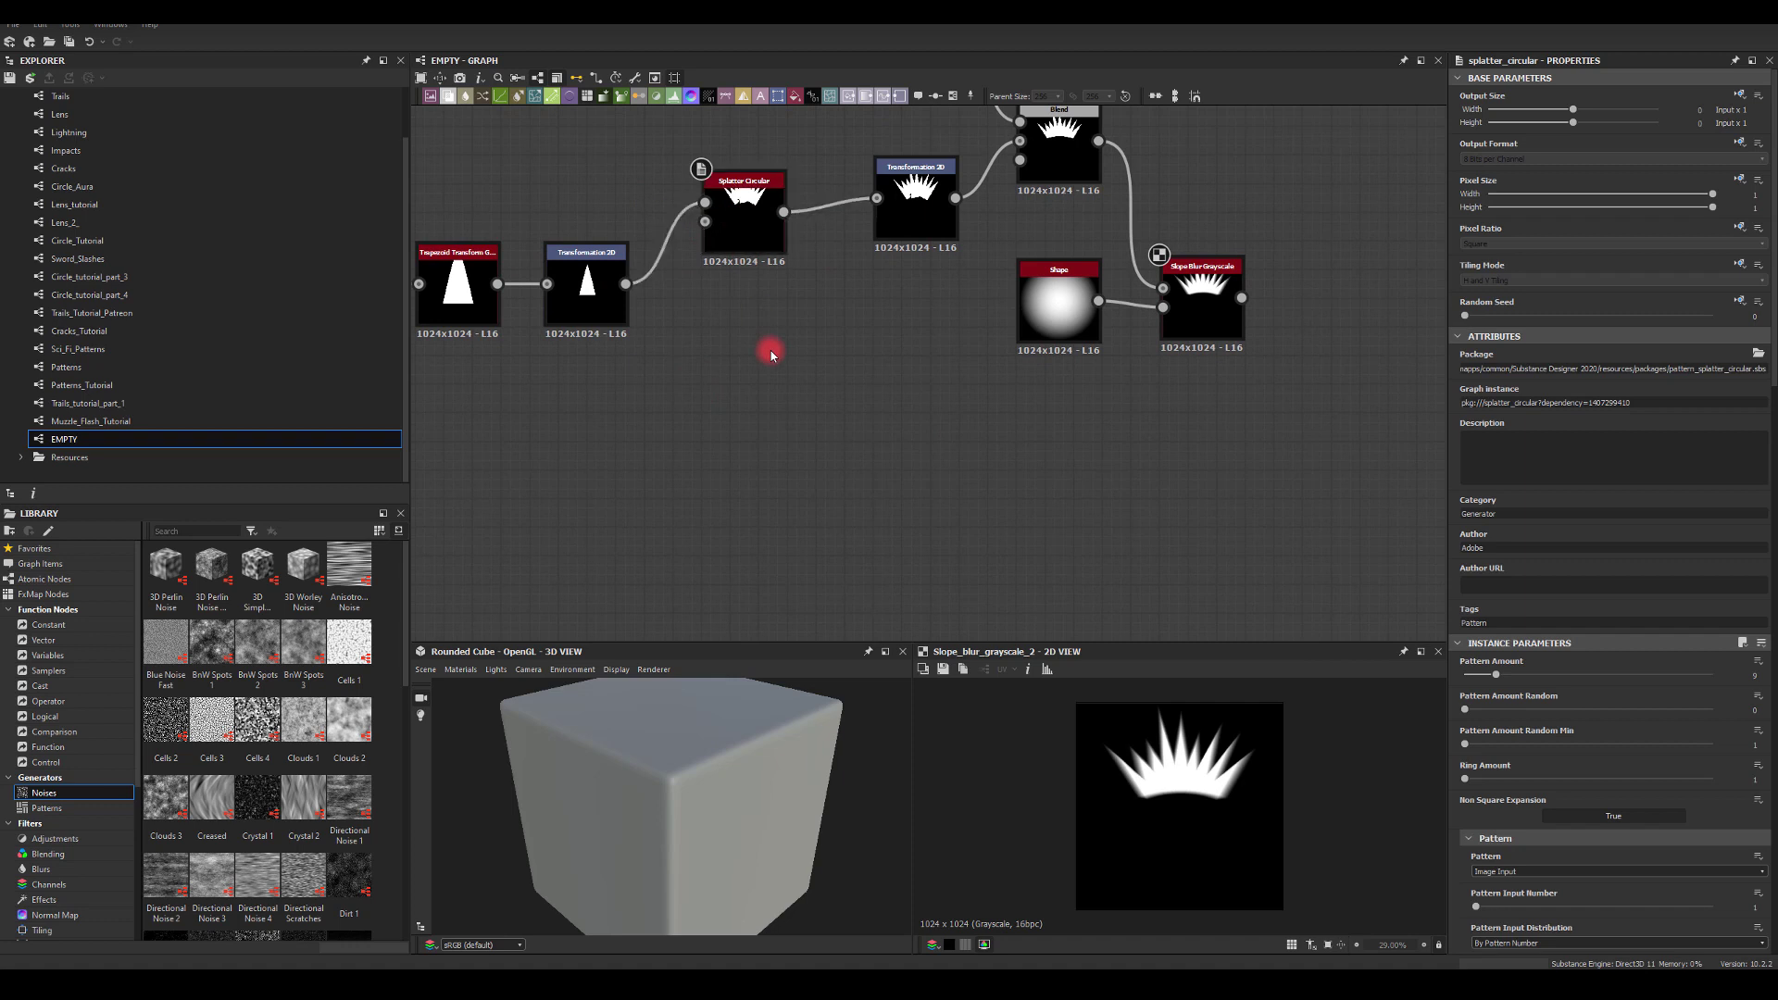
{"action": "left_click_drag", "start_coordinate": [946, 373], "coordinate": [796, 389]}
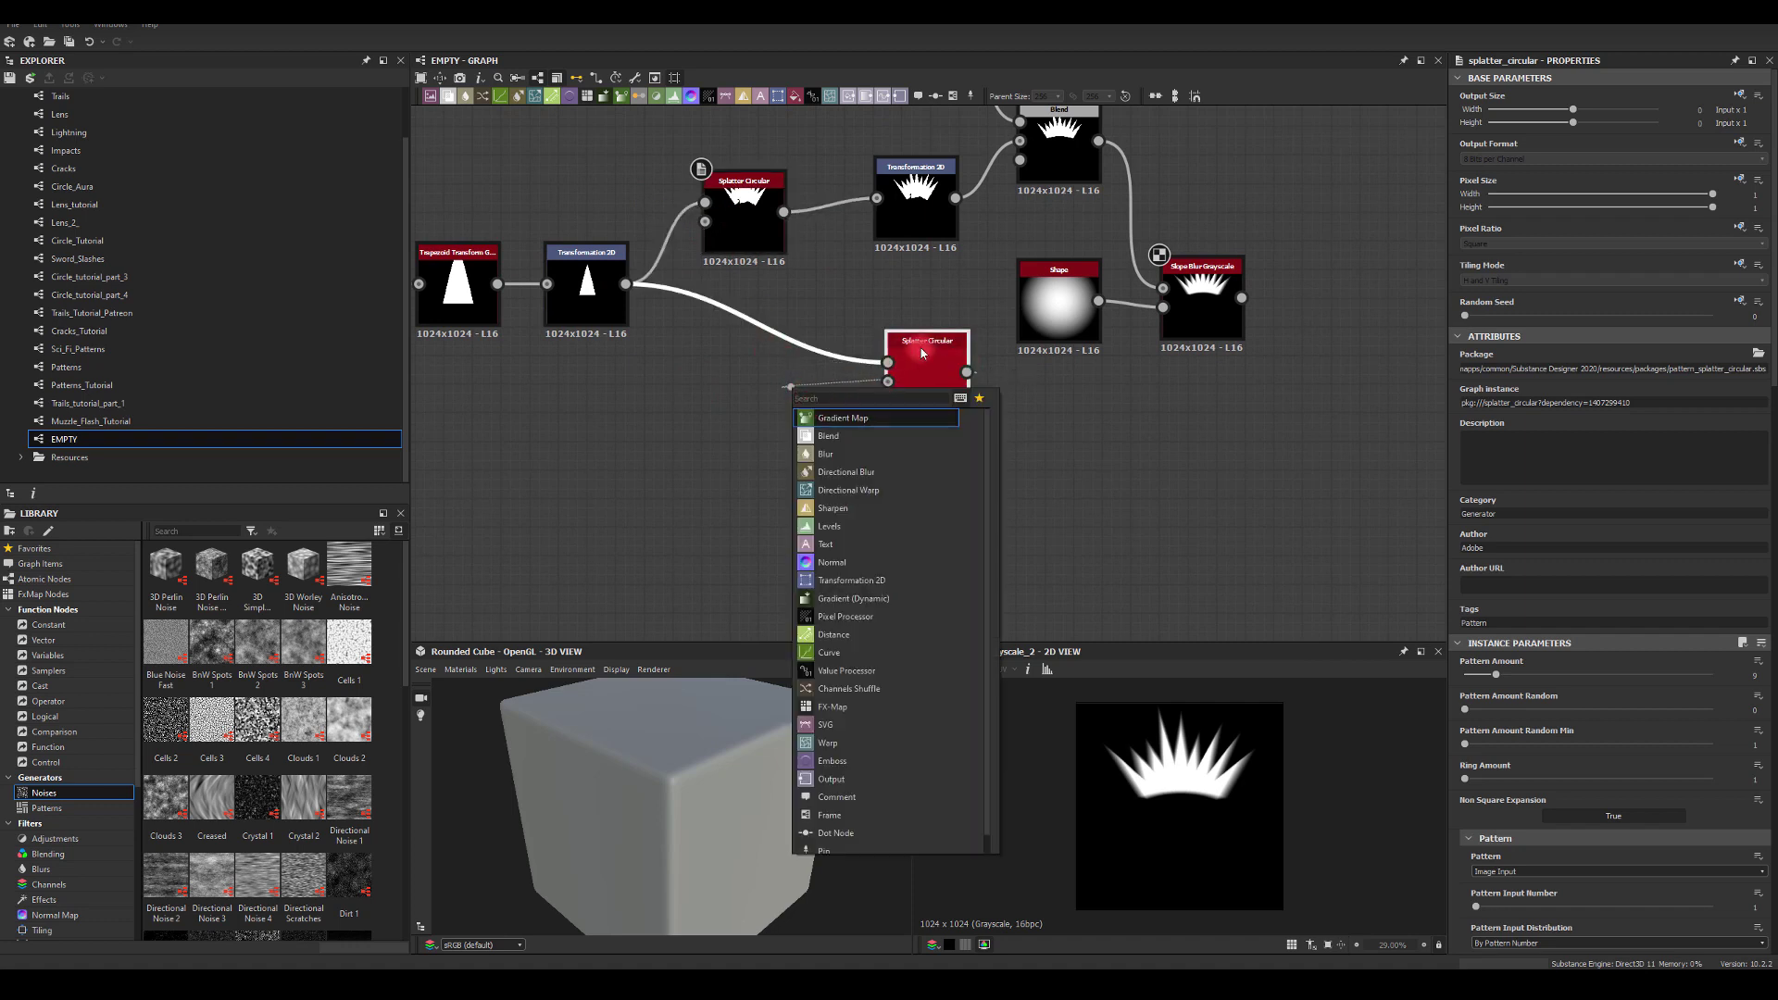
{"action": "left_click", "coordinate": [927, 298]}
{"action": "left_click_drag", "start_coordinate": [914, 377], "coordinate": [742, 385]}
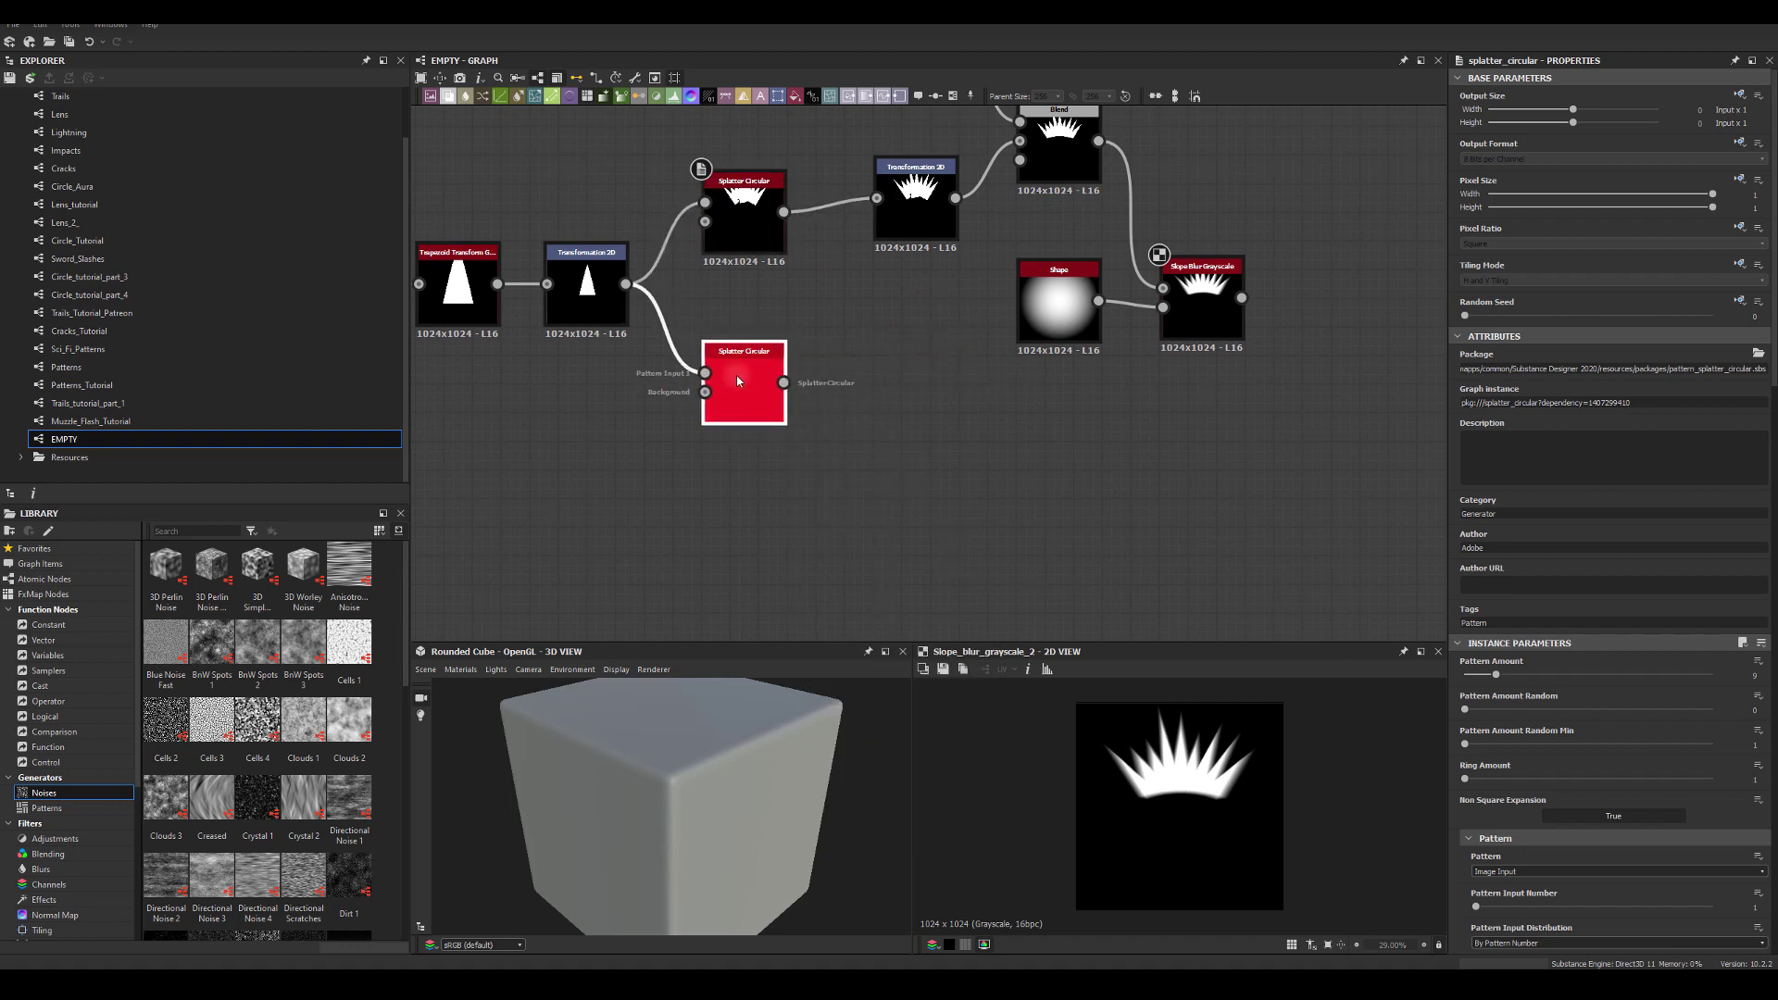
{"action": "double_click", "coordinate": [736, 375]}
Set the duplicated Splatter Circular's Spread to 1 so its spikes form a full circle
{"action": "scroll", "coordinate": [1613, 757], "scroll_direction": "down", "scroll_amount": 1}
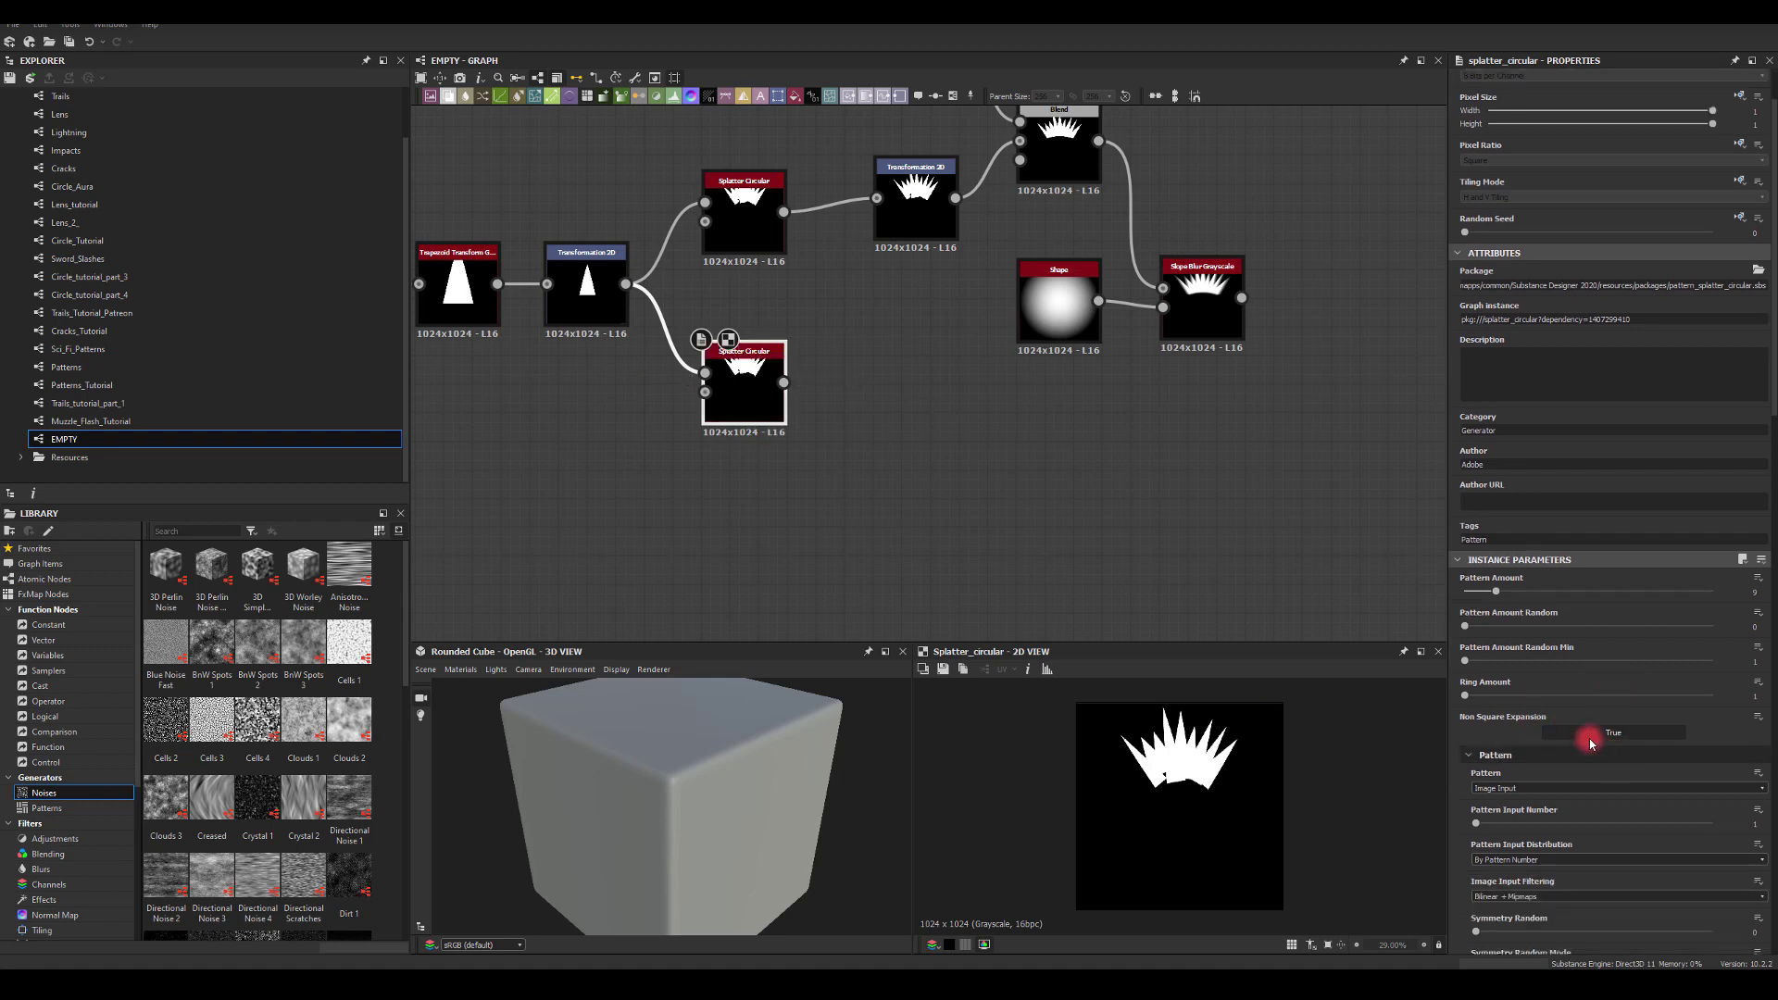
{"action": "scroll", "coordinate": [1574, 733], "scroll_direction": "down", "scroll_amount": 3}
{"action": "scroll", "coordinate": [1519, 642], "scroll_direction": "down", "scroll_amount": 3}
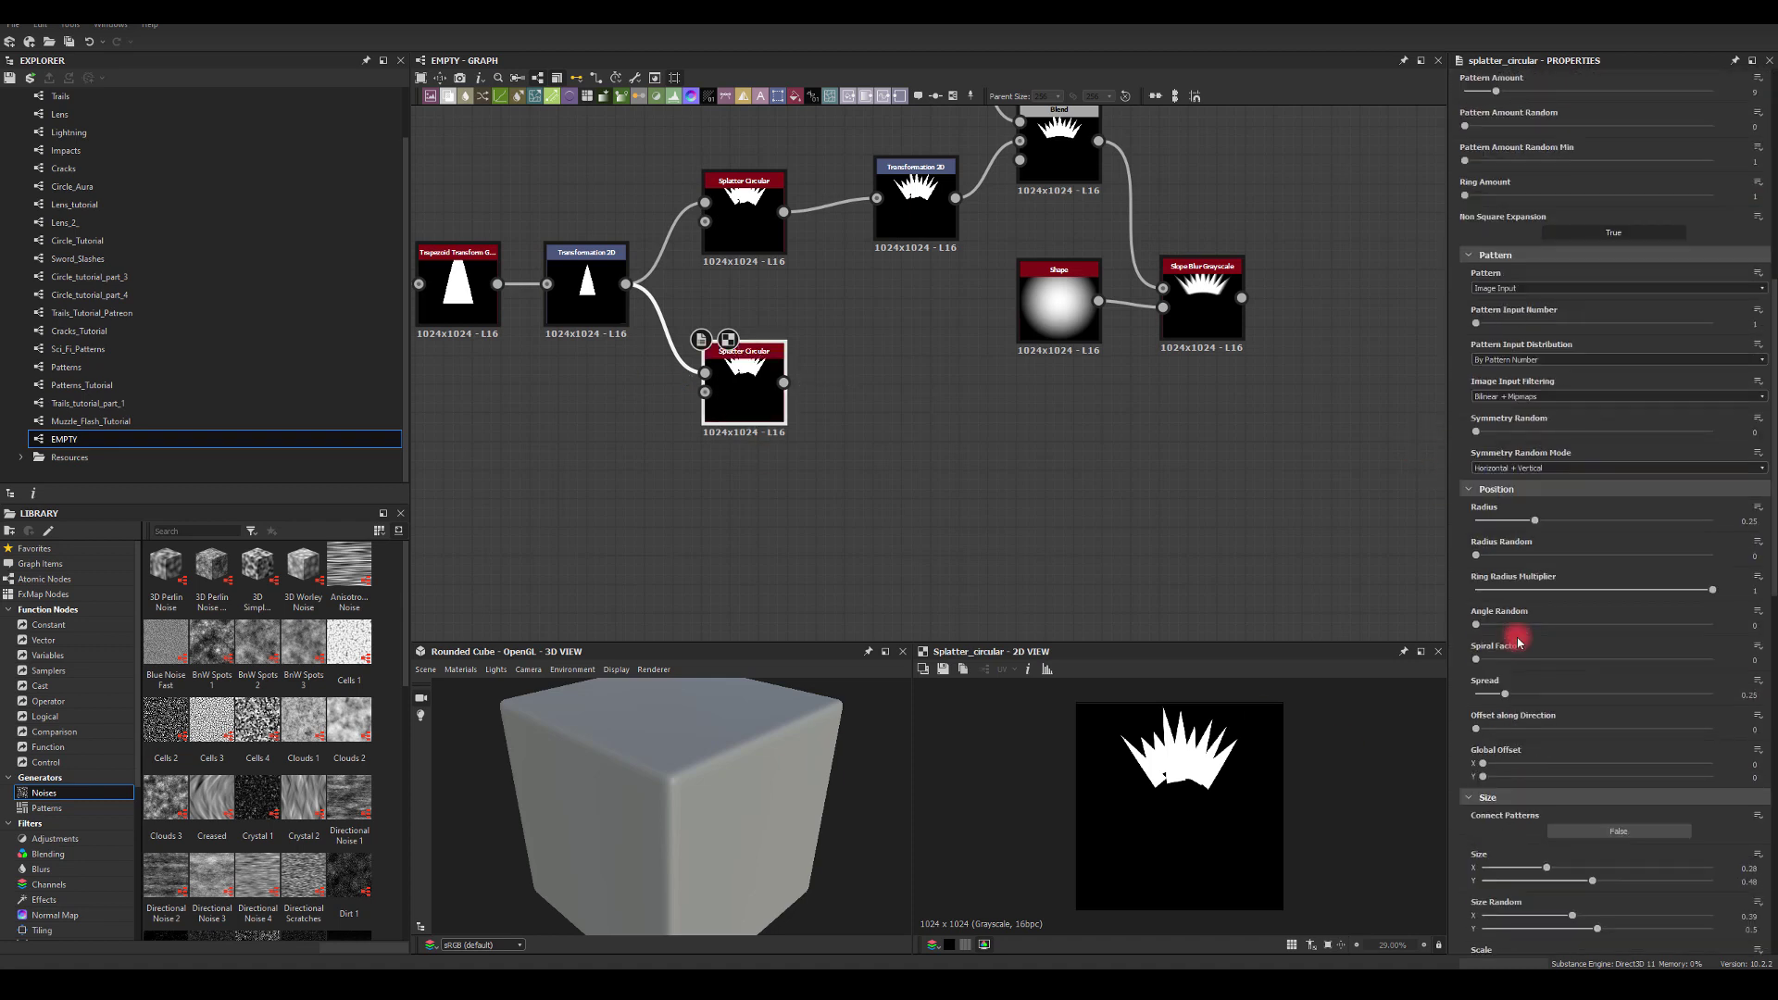
{"action": "left_click_drag", "start_coordinate": [1502, 696], "coordinate": [1639, 695]}
{"action": "left_click", "coordinate": [1738, 696]}
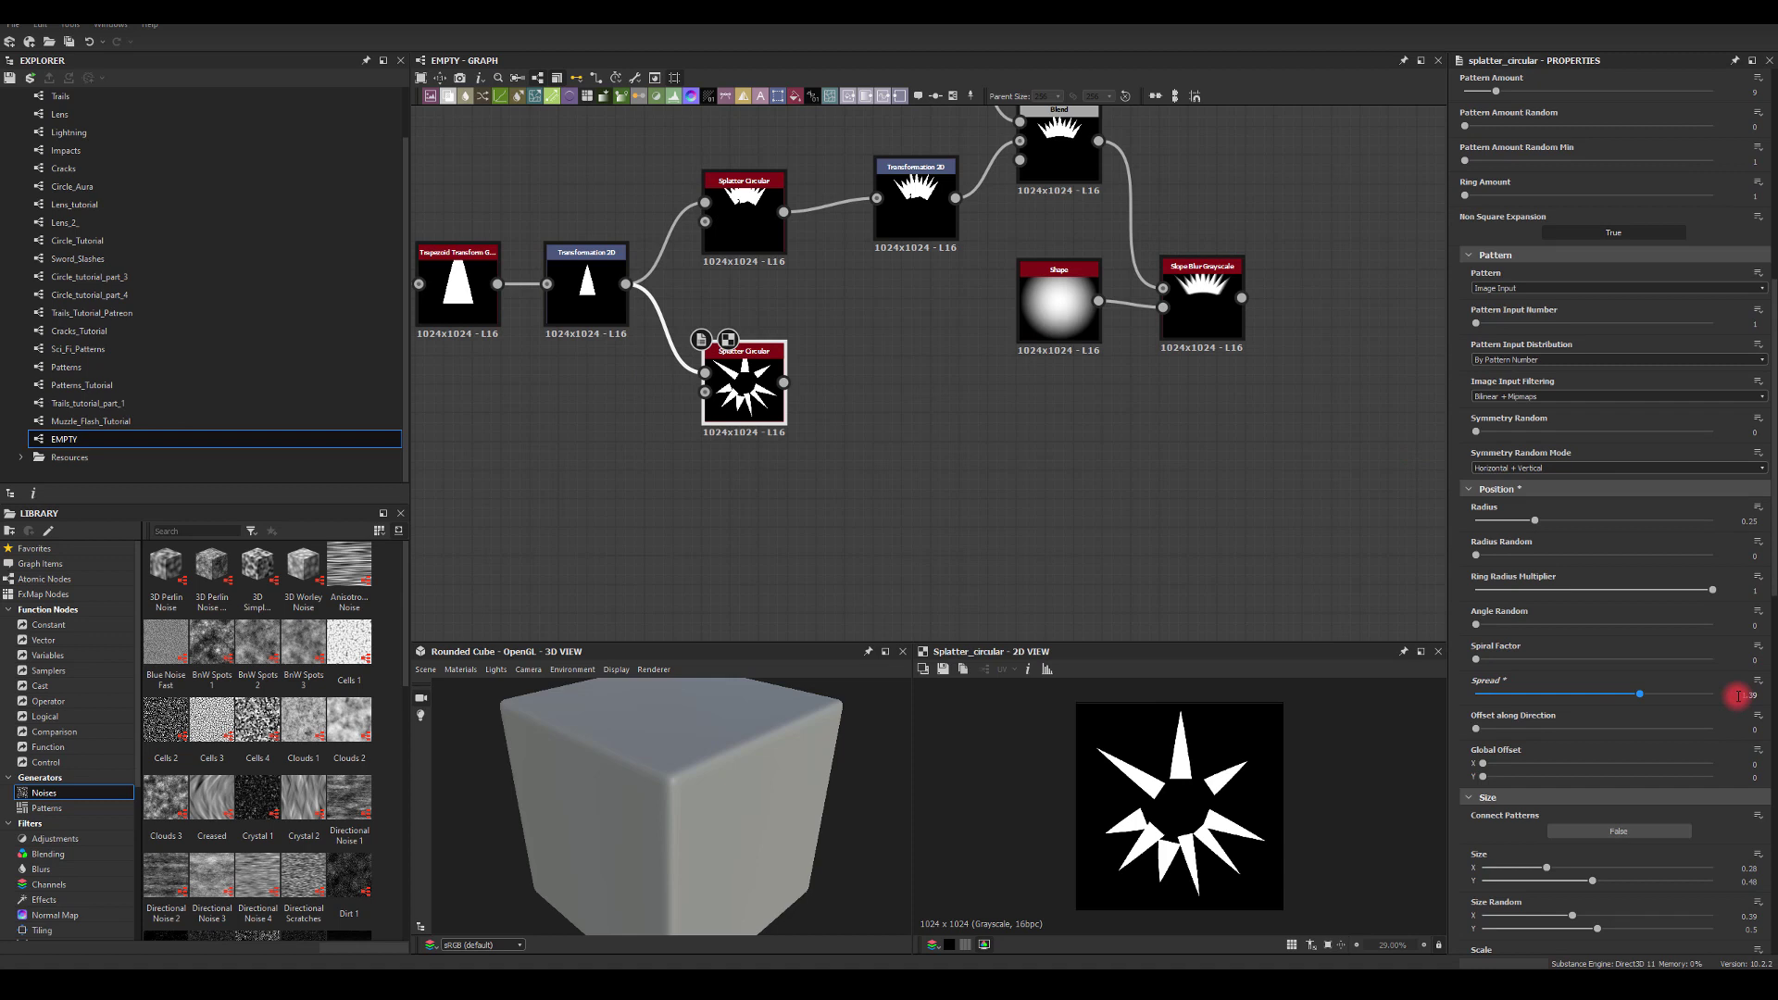
{"action": "type", "text": "1"}
{"action": "key", "text": "Return"}
Reset the duplicated Splatter Circular's Ring Rotation to 0
{"action": "scroll", "coordinate": [1605, 745], "scroll_direction": "down", "scroll_amount": 3}
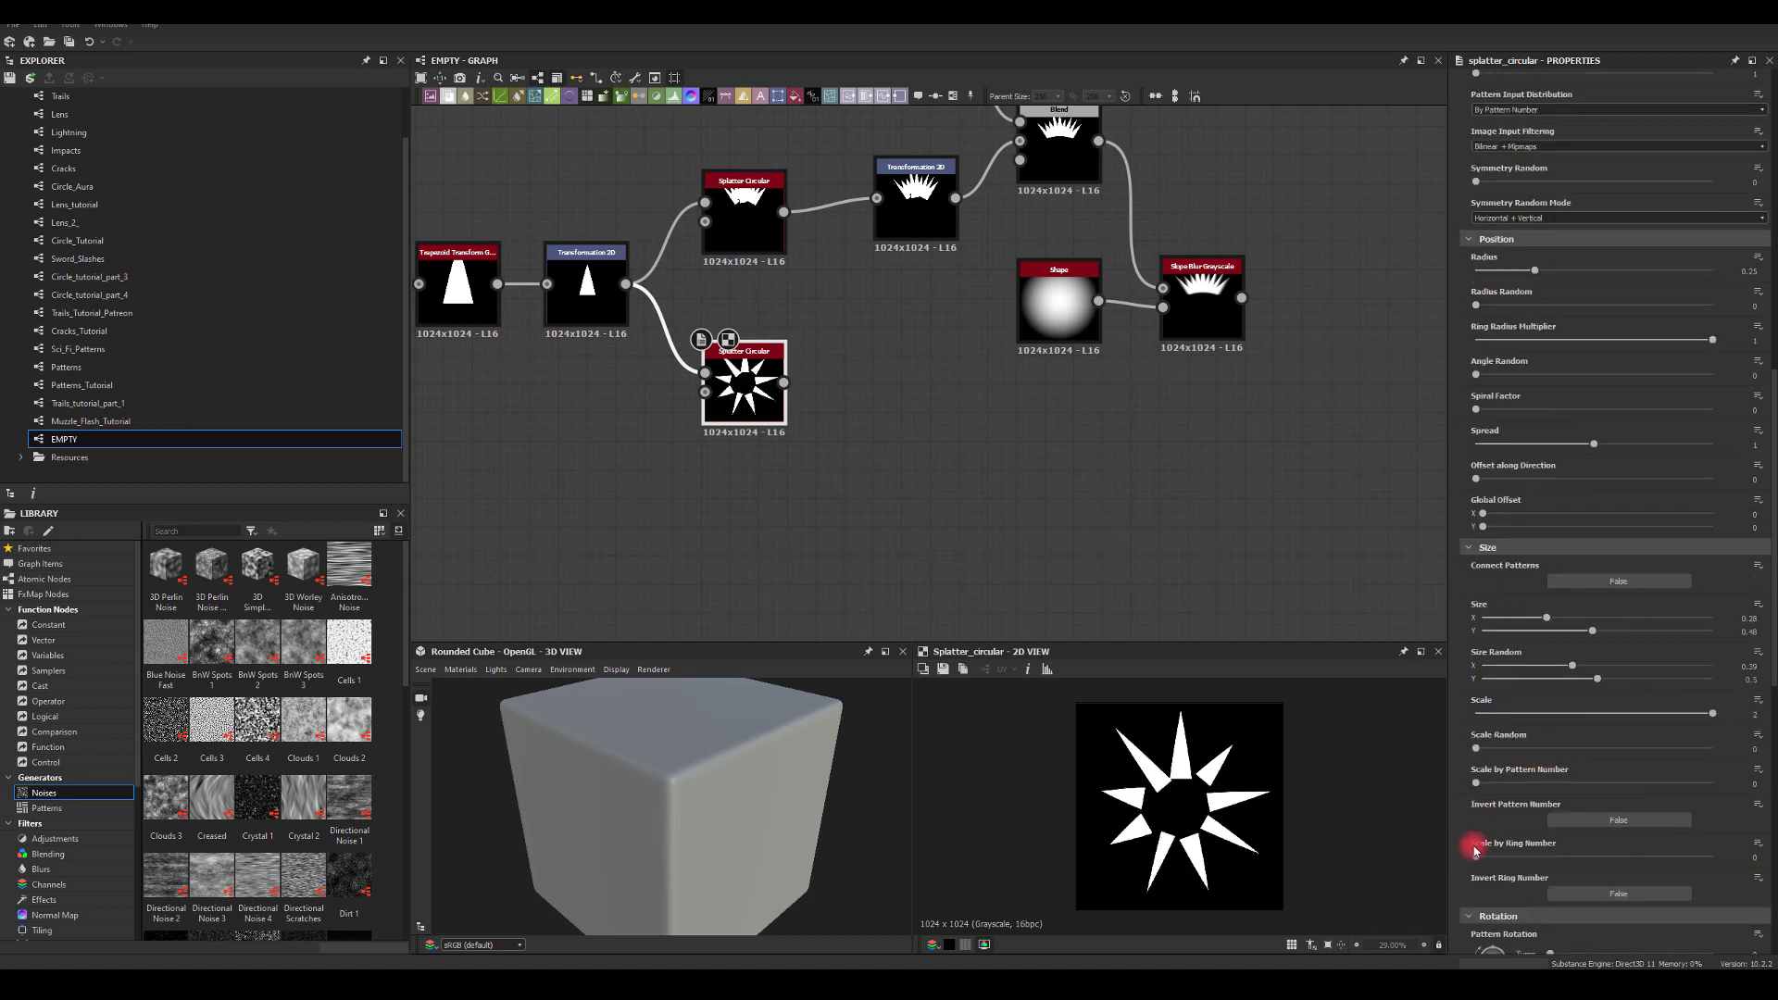
{"action": "scroll", "coordinate": [1481, 771], "scroll_direction": "down", "scroll_amount": 3}
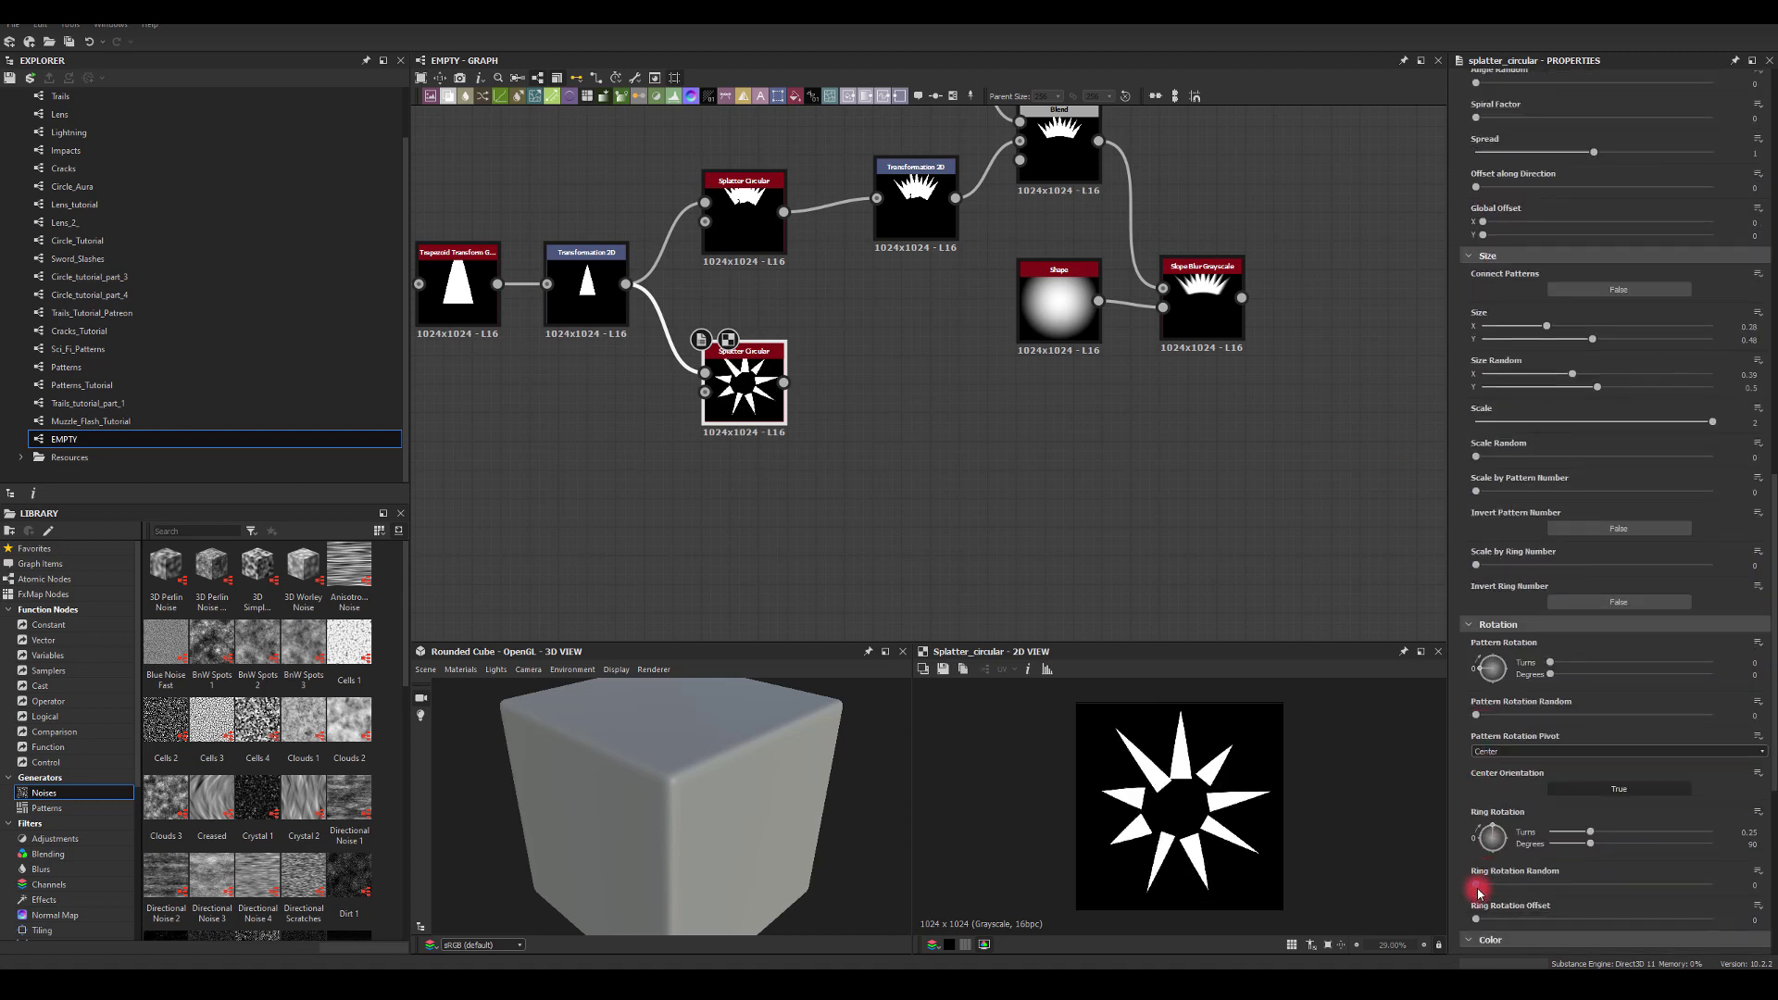
{"action": "left_click_drag", "start_coordinate": [1478, 892], "coordinate": [1444, 872]}
{"action": "left_click_drag", "start_coordinate": [1590, 849], "coordinate": [1379, 819]}
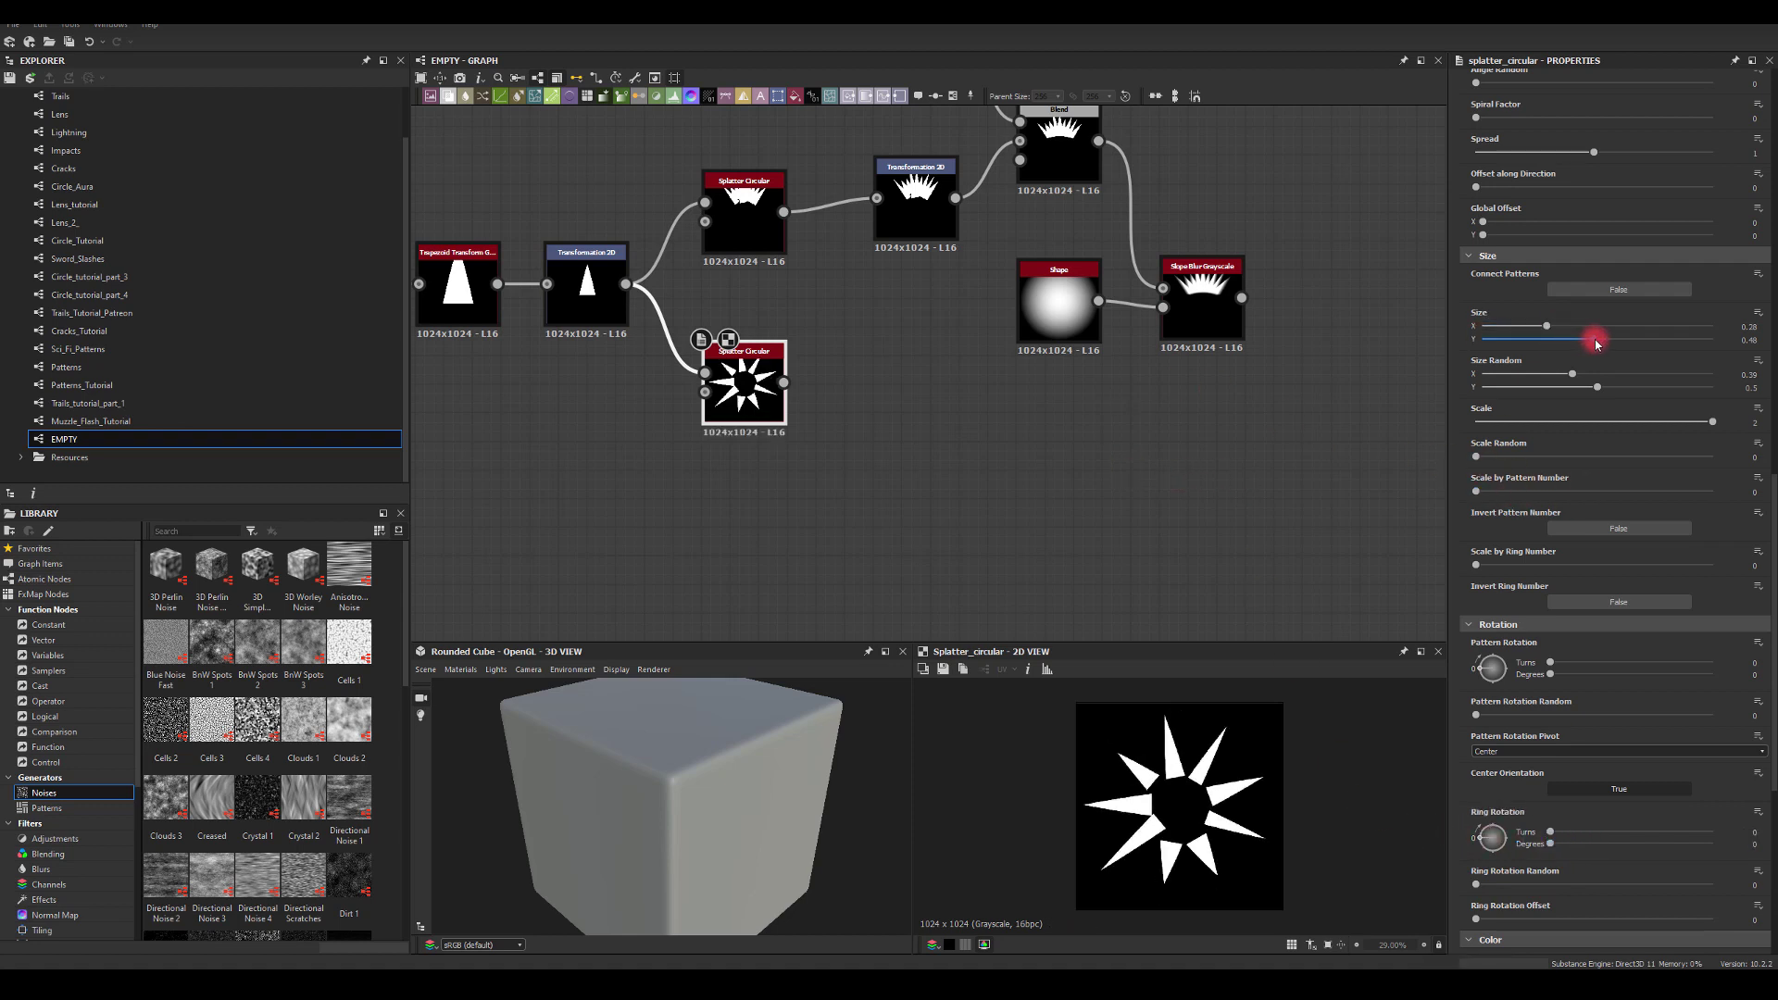
Thin the spikes with Size X 0.17 and Y about 0.53, and set Size Random to about X 0.71 and Y 0.58
{"action": "left_click_drag", "start_coordinate": [1594, 341], "coordinate": [1524, 326]}
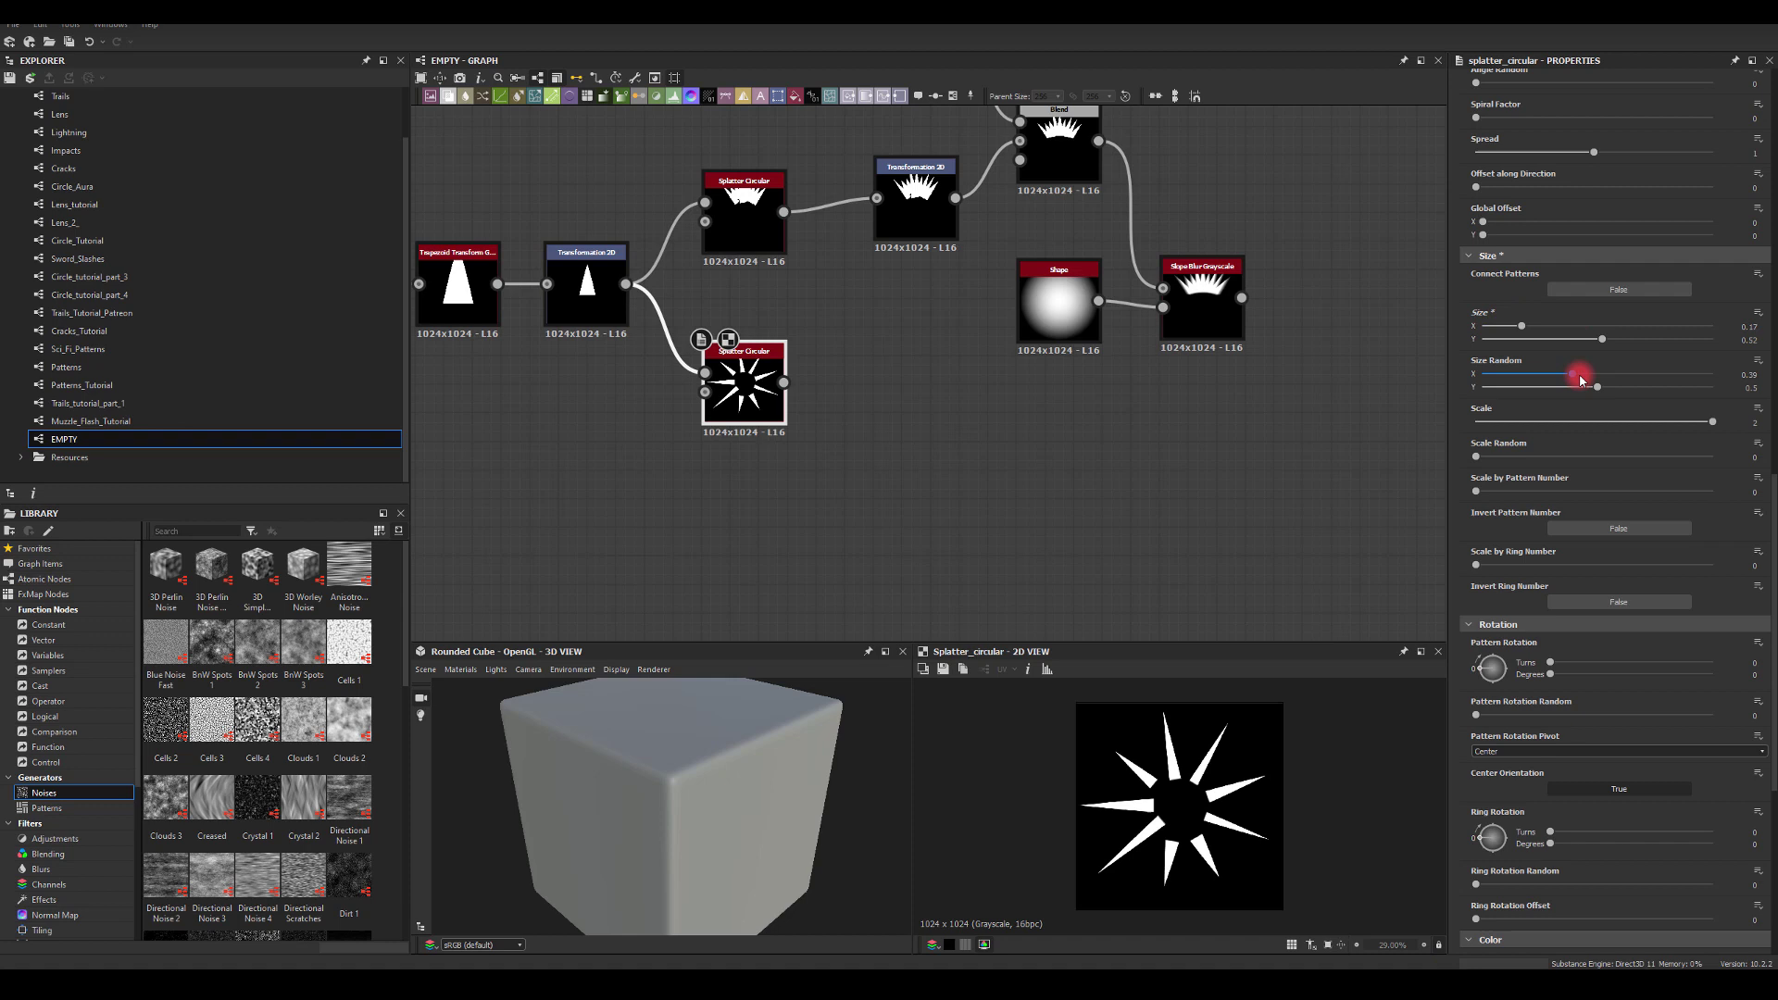
{"action": "left_click_drag", "start_coordinate": [1580, 378], "coordinate": [1619, 389]}
Reduce the Radius to 0.08 and enlarge the spikes to about Size X 0.45 and Y 0.91
{"action": "scroll", "coordinate": [1540, 361], "scroll_direction": "up", "scroll_amount": 3}
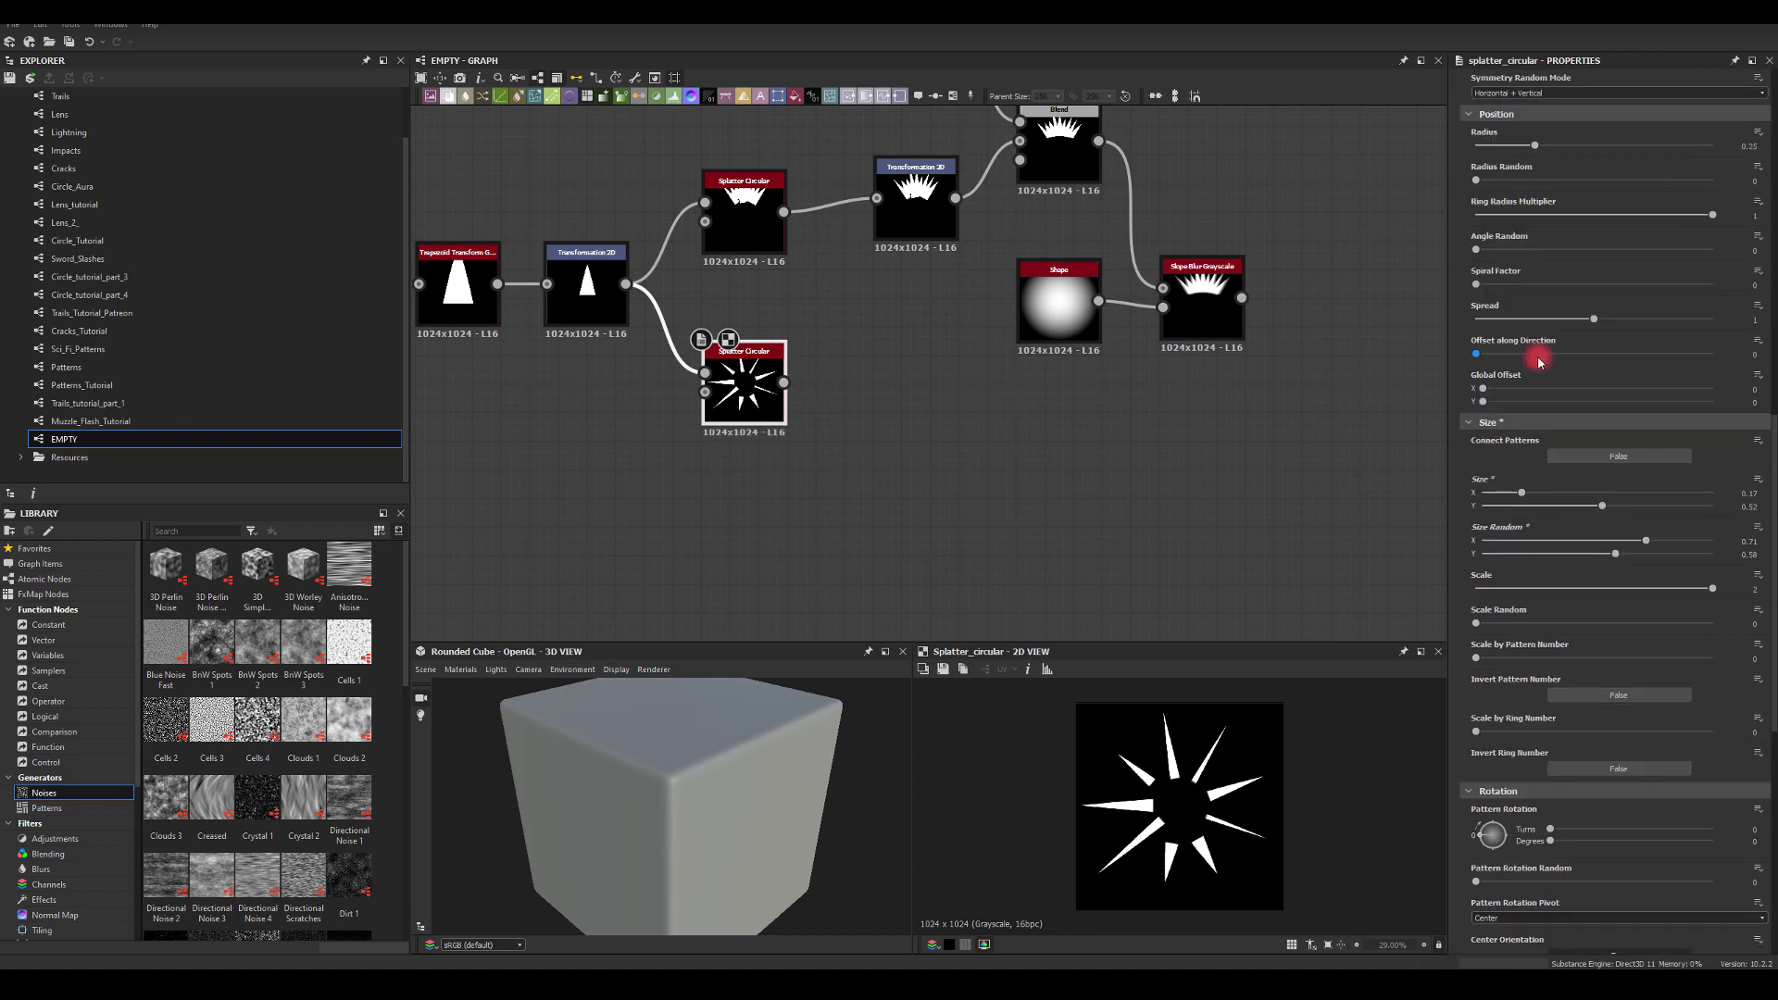
{"action": "left_click_drag", "start_coordinate": [1534, 146], "coordinate": [1494, 148]}
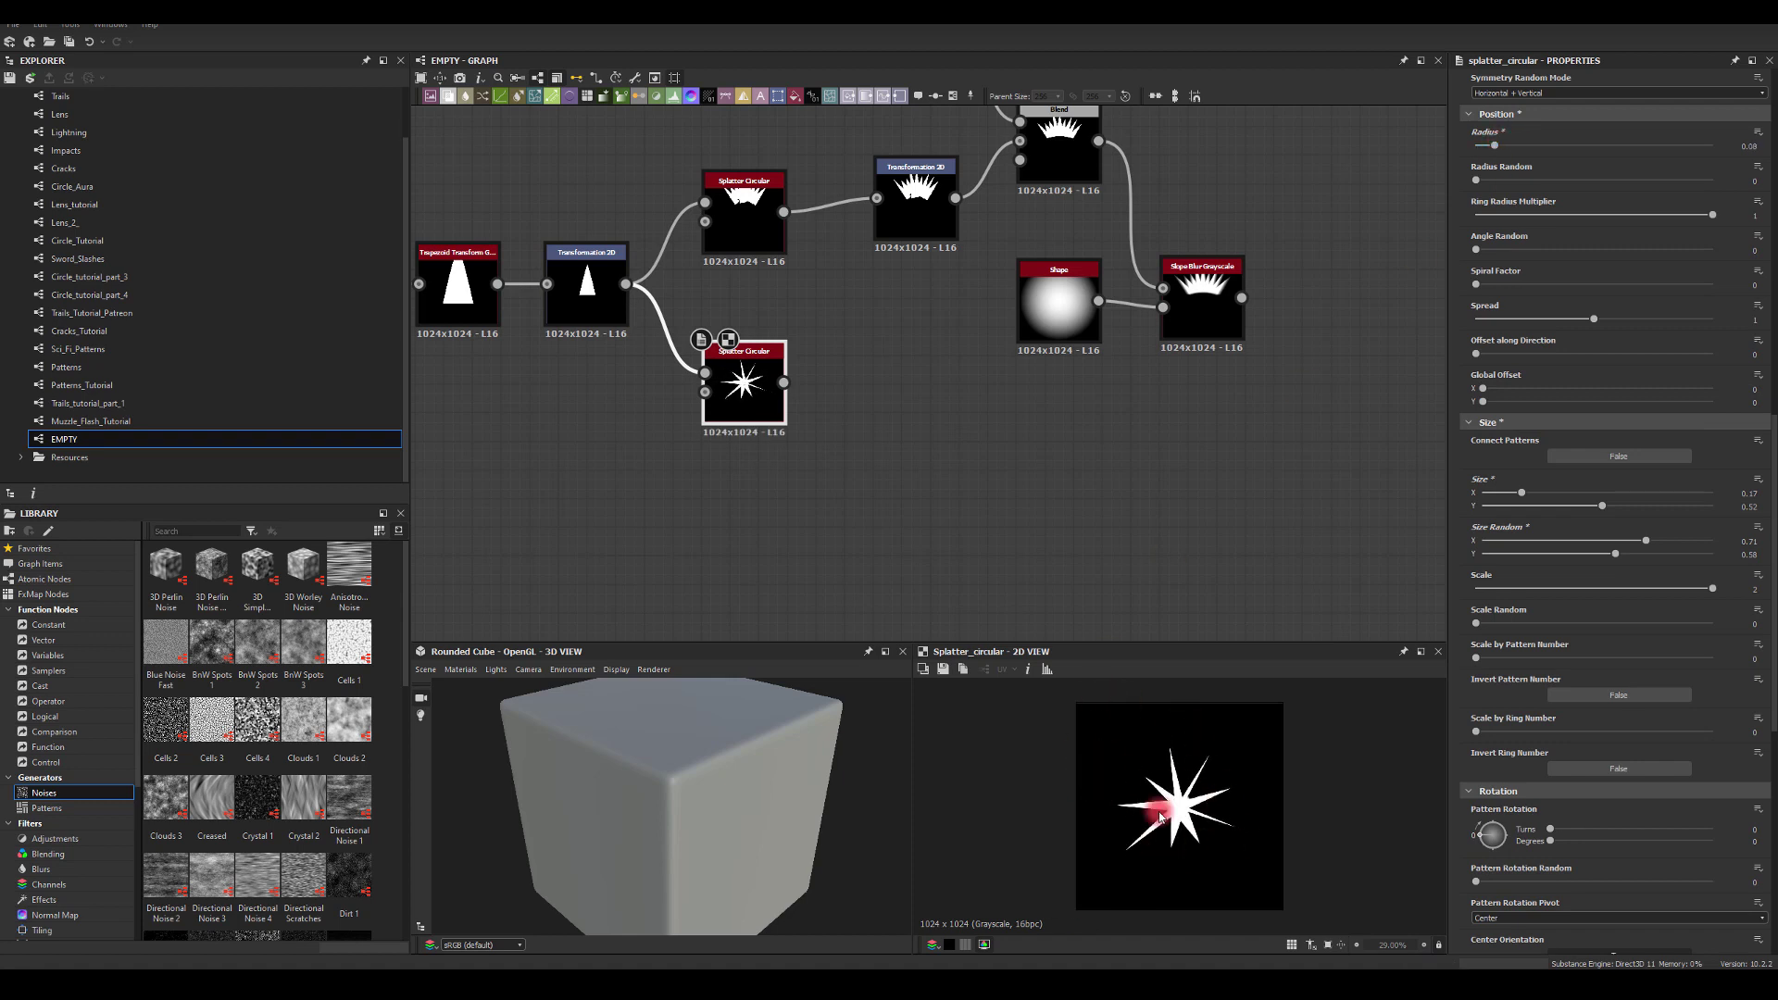
{"action": "left_click", "coordinate": [1528, 512]}
{"action": "left_click_drag", "start_coordinate": [1522, 496], "coordinate": [1703, 509]}
Set the starburst Splatter Circular's Pattern Amount to 28 and its Tiling Mode to No Tiling
{"action": "scroll", "coordinate": [1500, 306], "scroll_direction": "up", "scroll_amount": 3}
{"action": "scroll", "coordinate": [1498, 278], "scroll_direction": "up", "scroll_amount": 4}
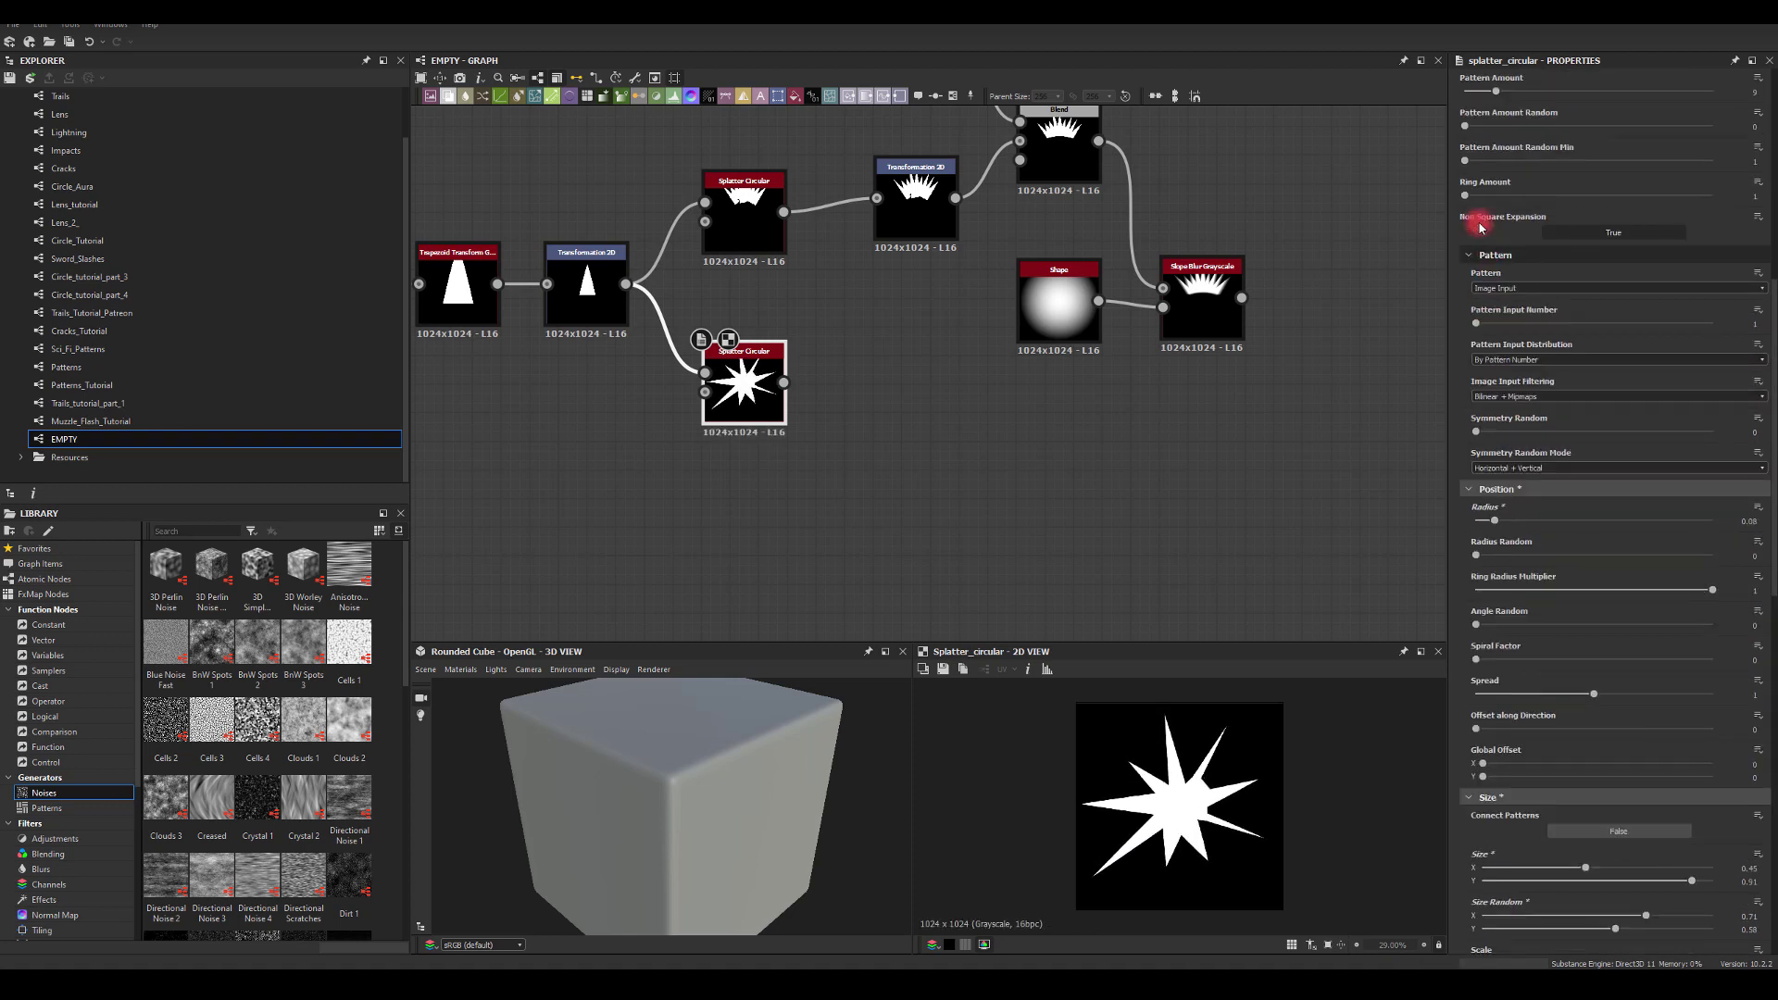
{"action": "left_click_drag", "start_coordinate": [1491, 257], "coordinate": [1569, 269]}
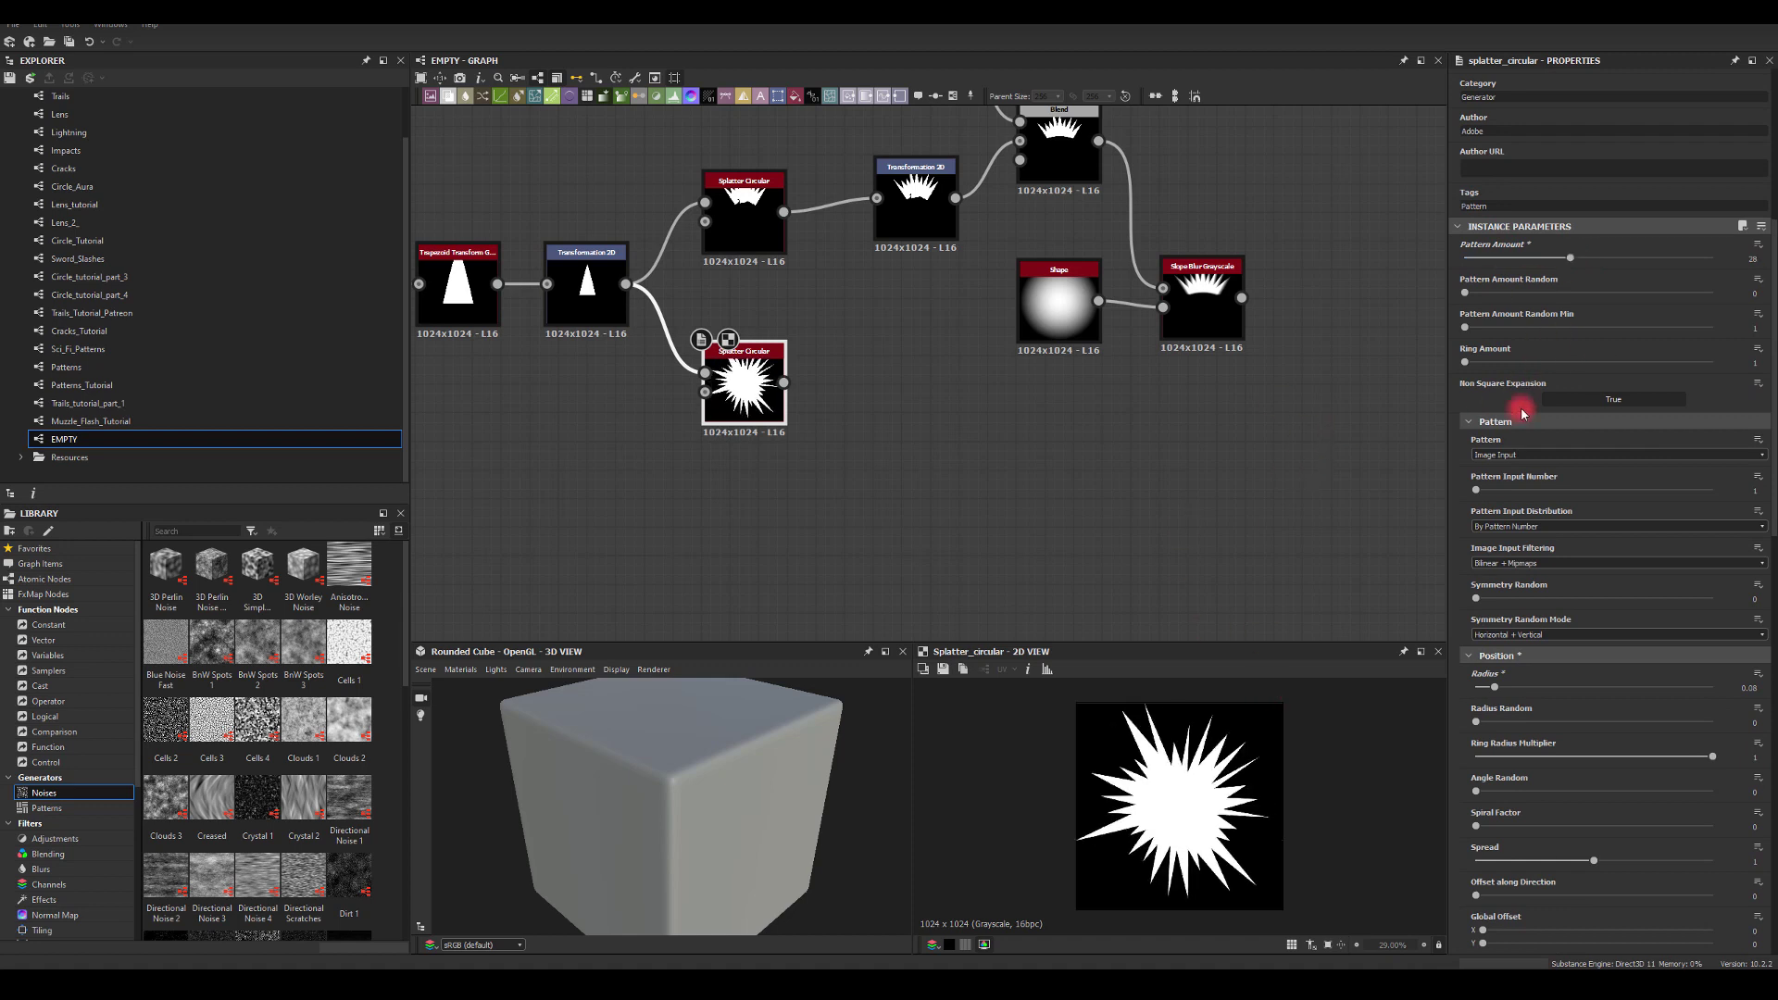
{"action": "scroll", "coordinate": [1533, 389], "scroll_direction": "up", "scroll_amount": 5}
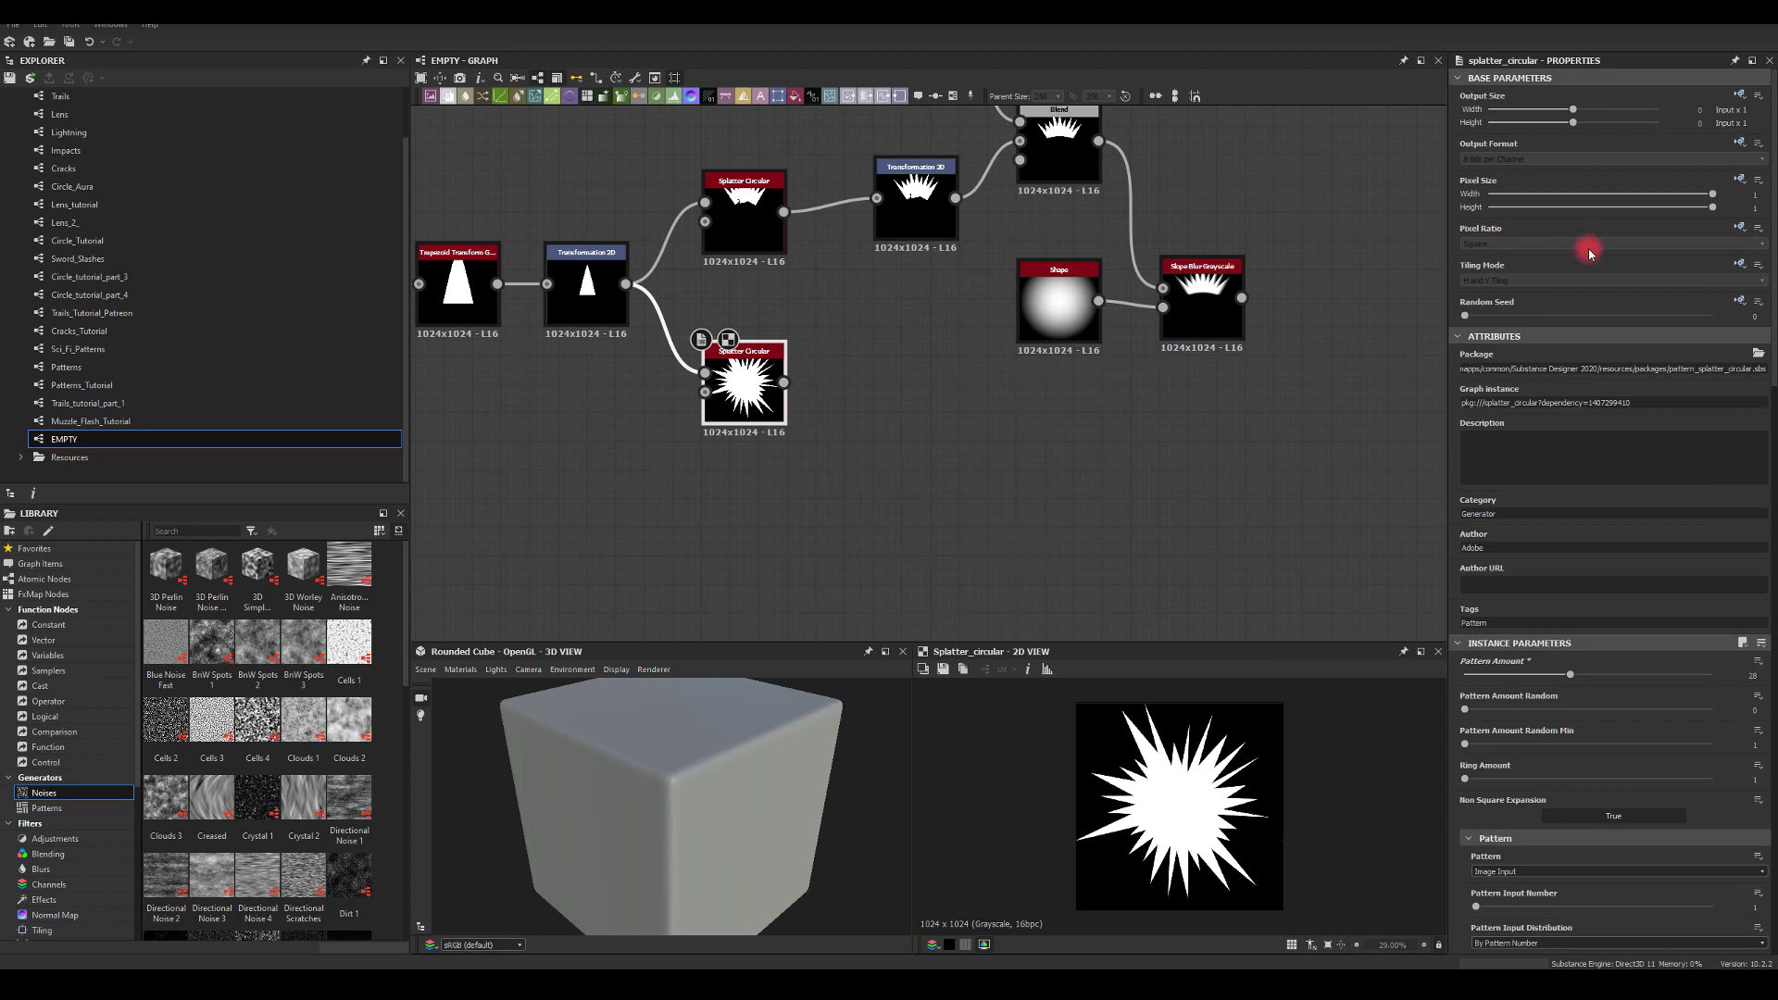
{"action": "left_click", "coordinate": [1492, 279]}
{"action": "left_click", "coordinate": [1486, 291]}
Add a Blend node after the Slope Blur Grayscale and connect the starburst Splatter Circular to its foreground
{"action": "middle_click_drag", "start_coordinate": [1160, 434], "coordinate": [1095, 518]}
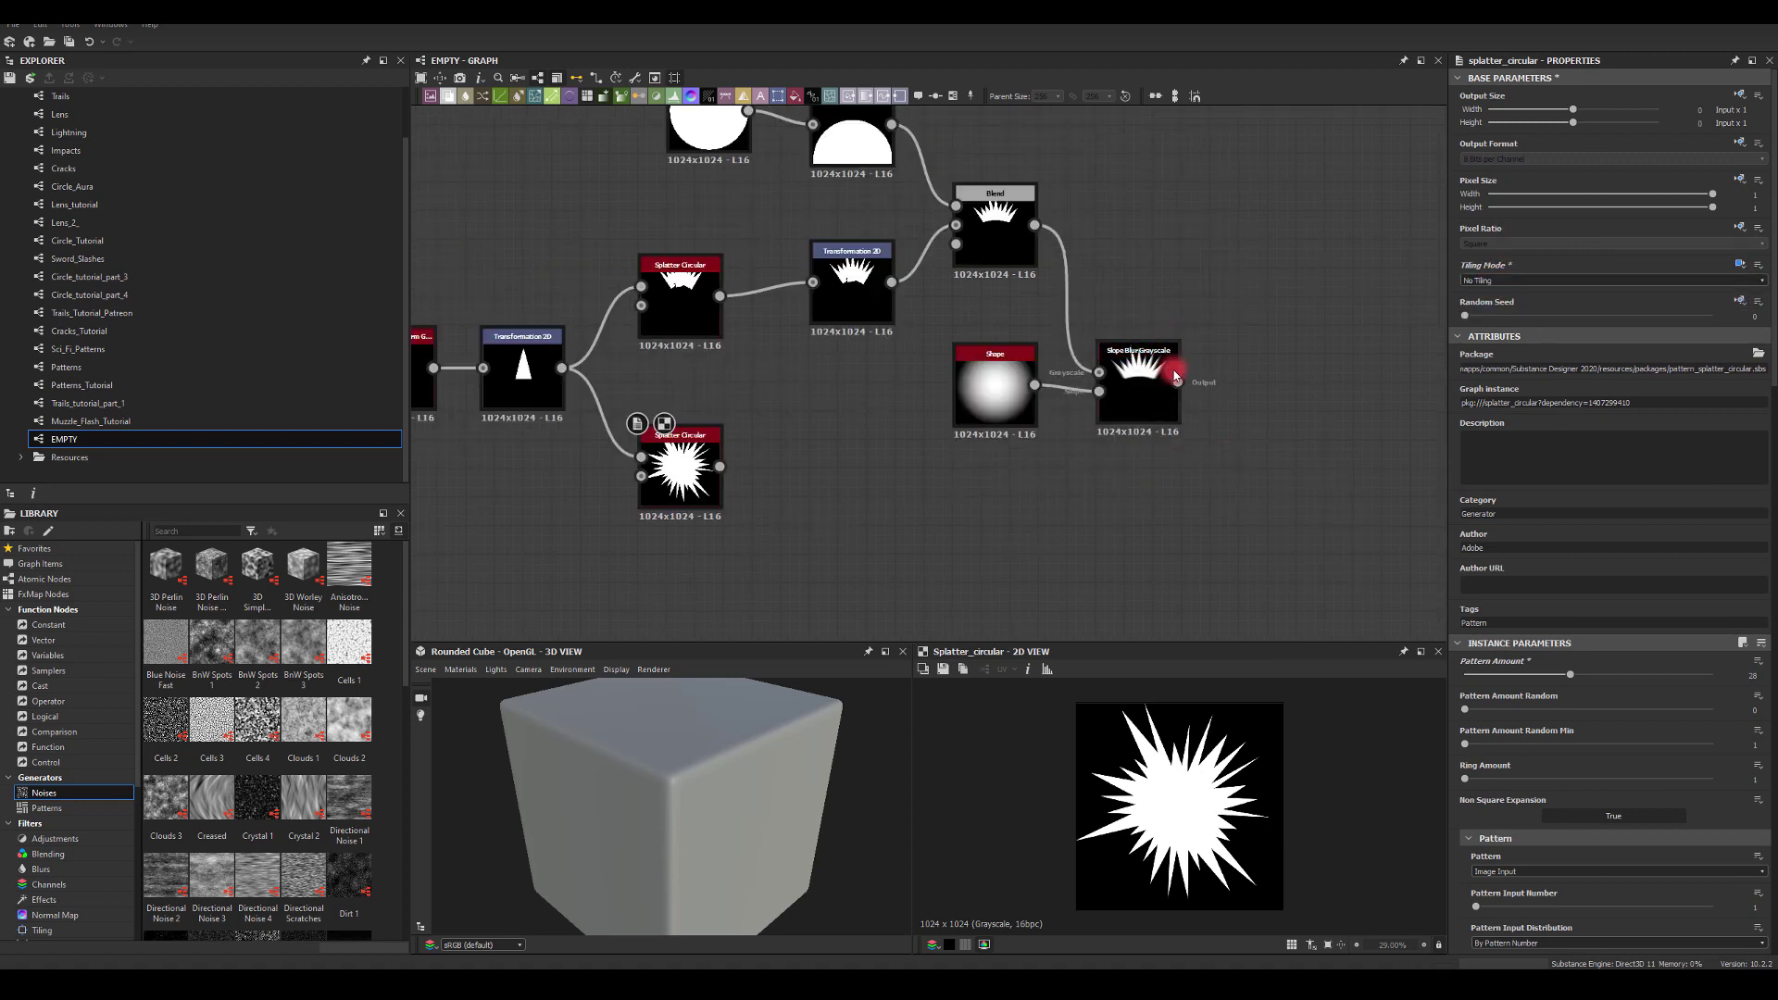
{"action": "left_click_drag", "start_coordinate": [1264, 448], "coordinate": [1275, 455]}
{"action": "type", "text": "bl"}
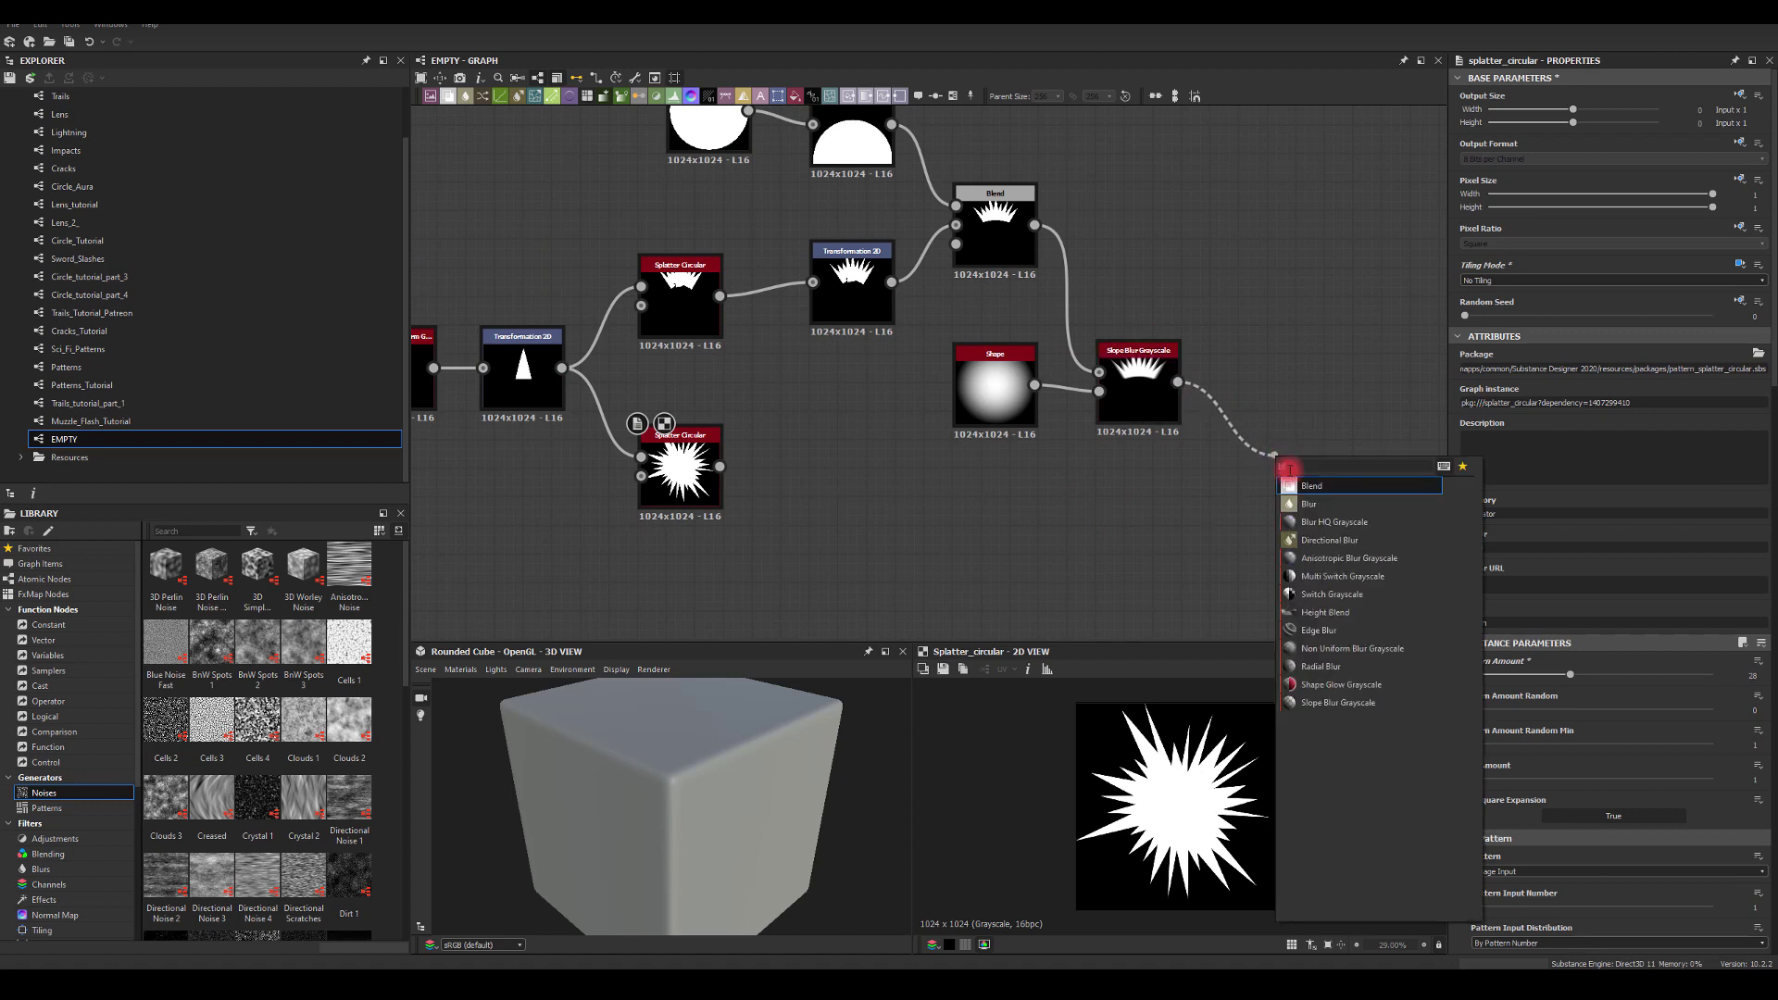
{"action": "left_click", "coordinate": [1295, 483]}
{"action": "left_click_drag", "start_coordinate": [717, 478], "coordinate": [1271, 434]}
Set the new Blend's Blending Mode to Subtract and move the node slightly lower in the graph
{"action": "left_click", "coordinate": [1475, 408]}
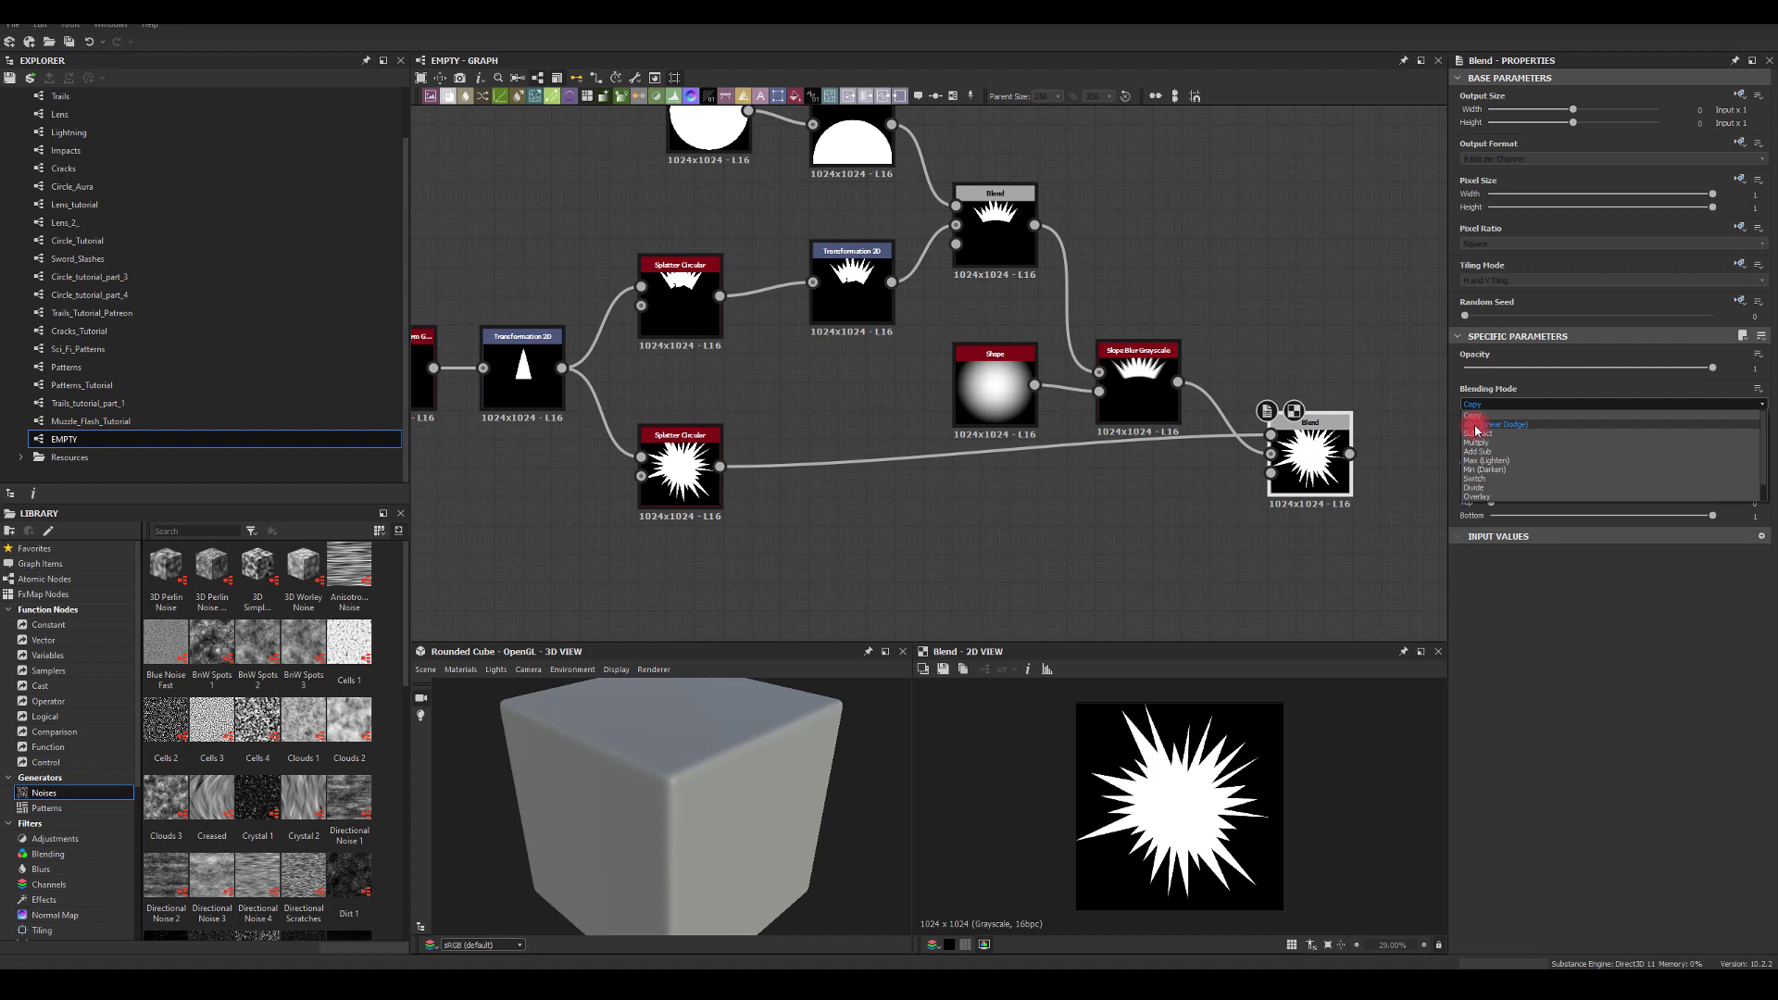
{"action": "left_click", "coordinate": [1490, 434]}
{"action": "middle_click_drag", "start_coordinate": [1157, 576], "coordinate": [1027, 480]}
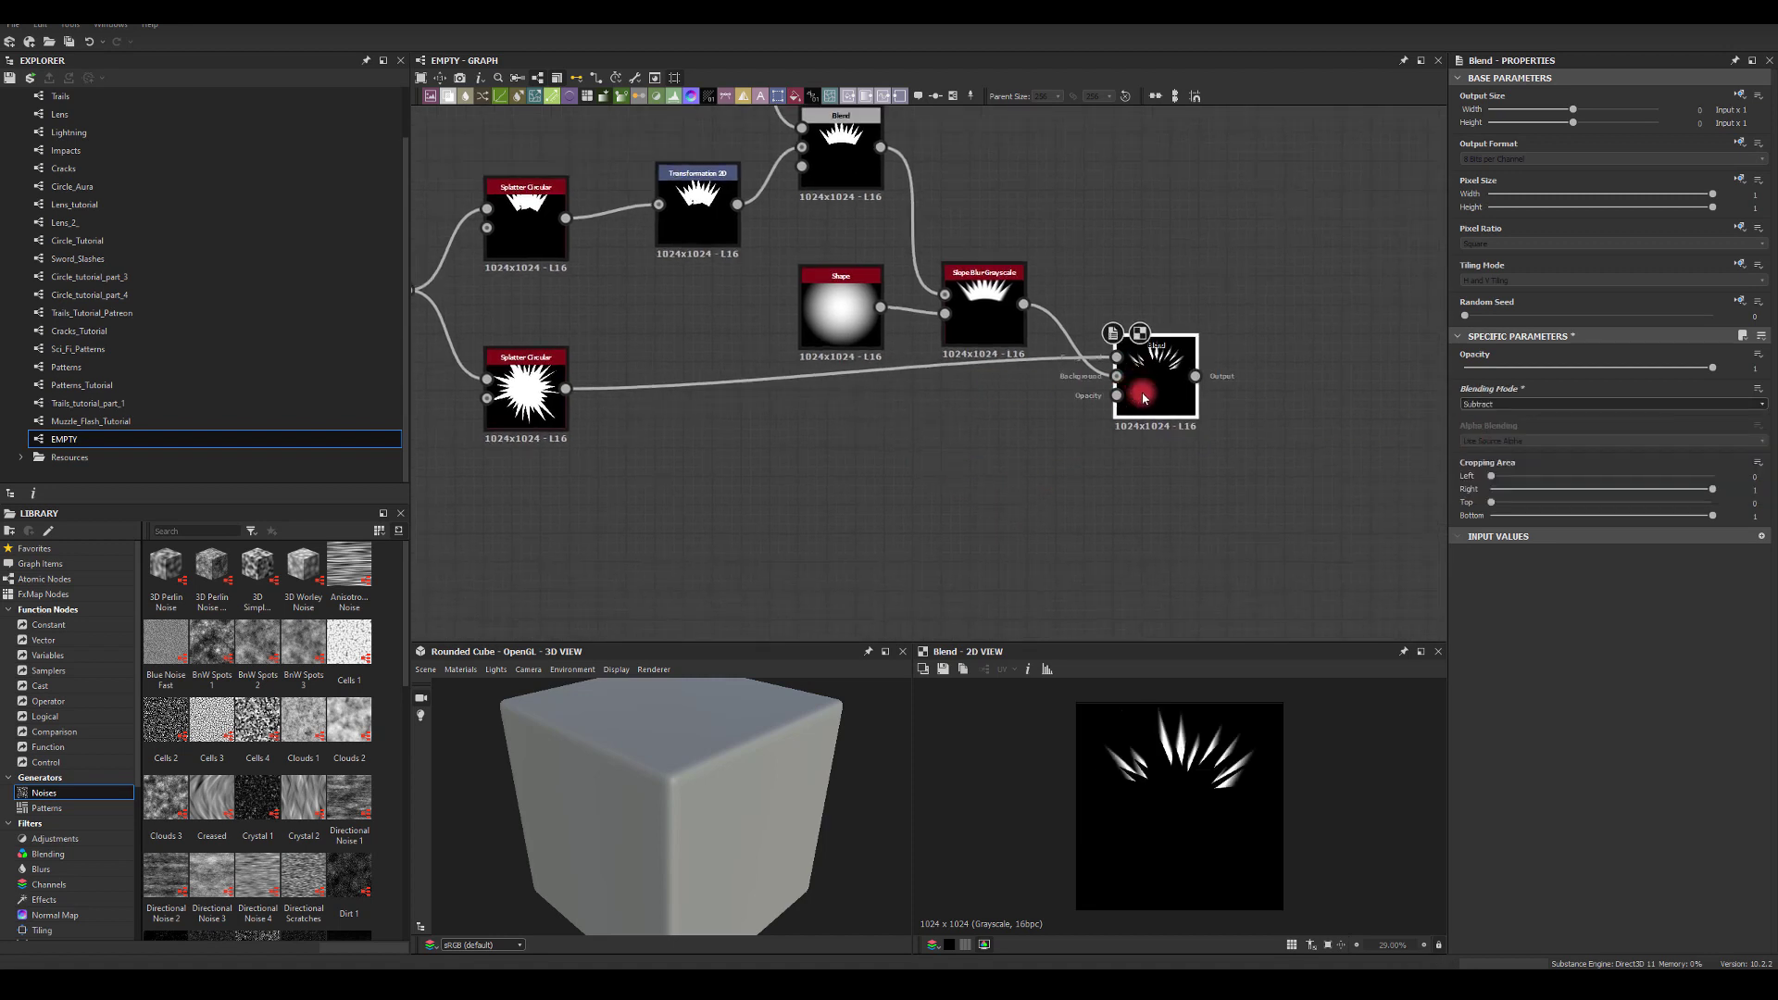
{"action": "left_click_drag", "start_coordinate": [1141, 370], "coordinate": [1141, 414]}
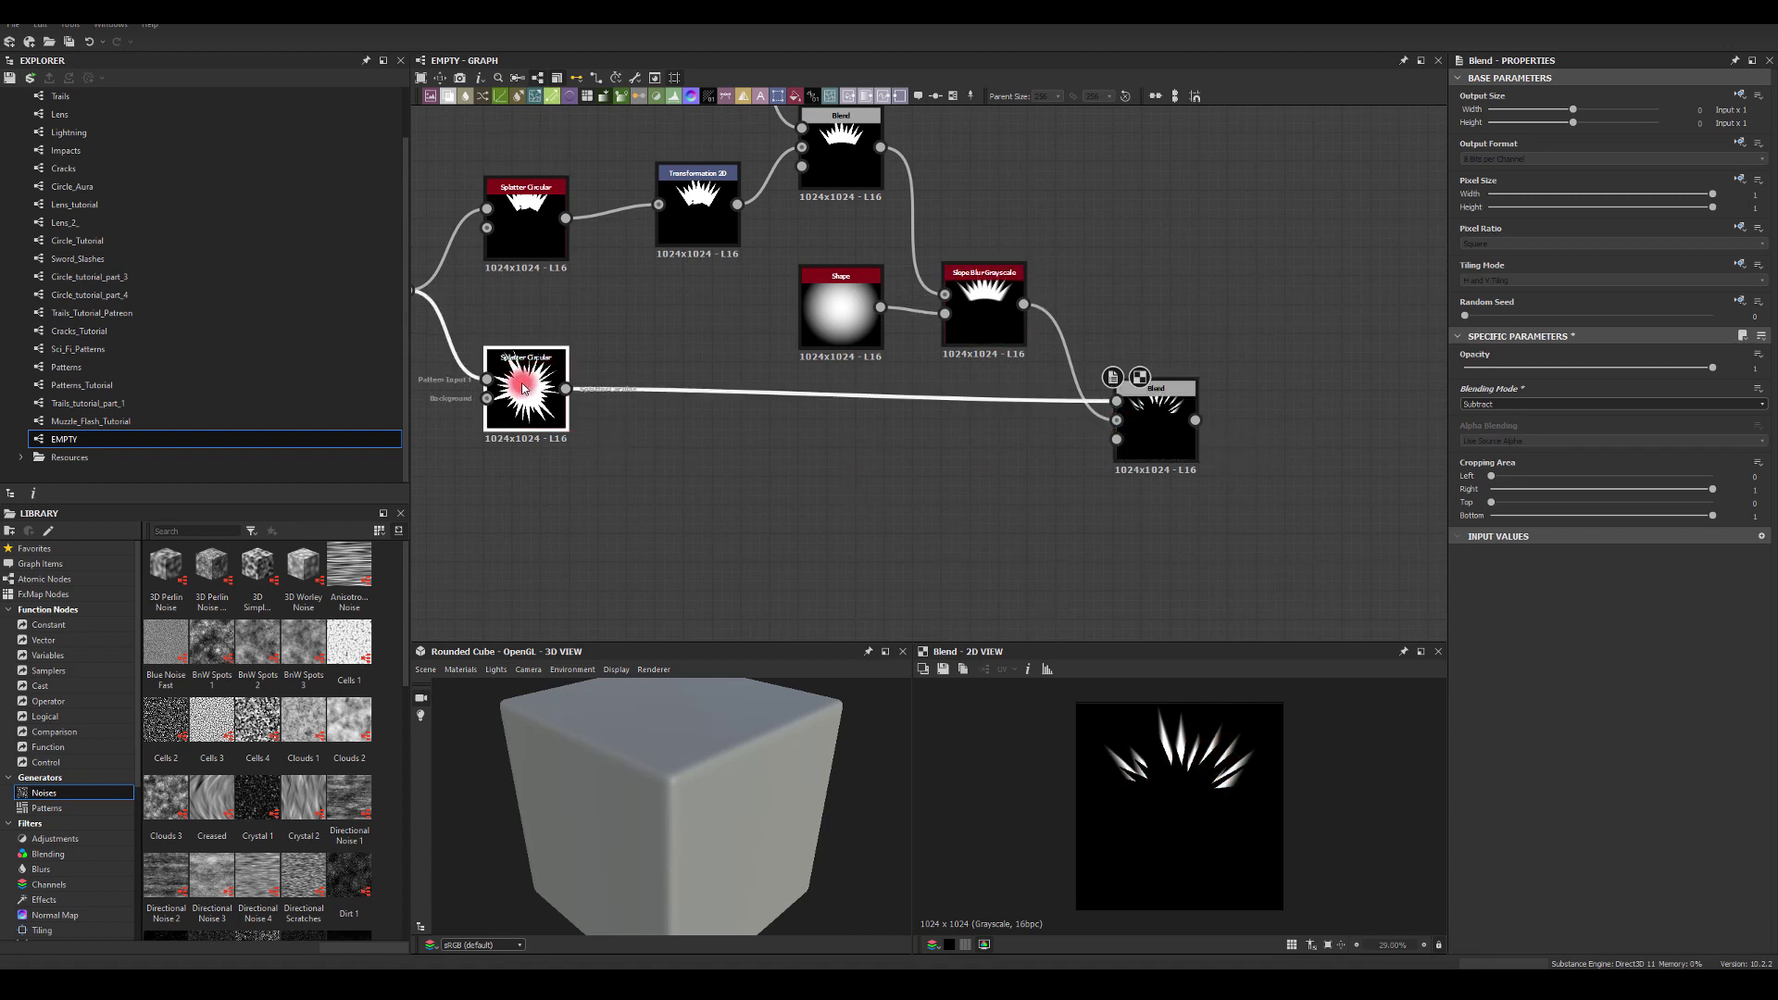
Reduce the starburst Splatter Circular's Scale to about 1.68
{"action": "left_click", "coordinate": [554, 379]}
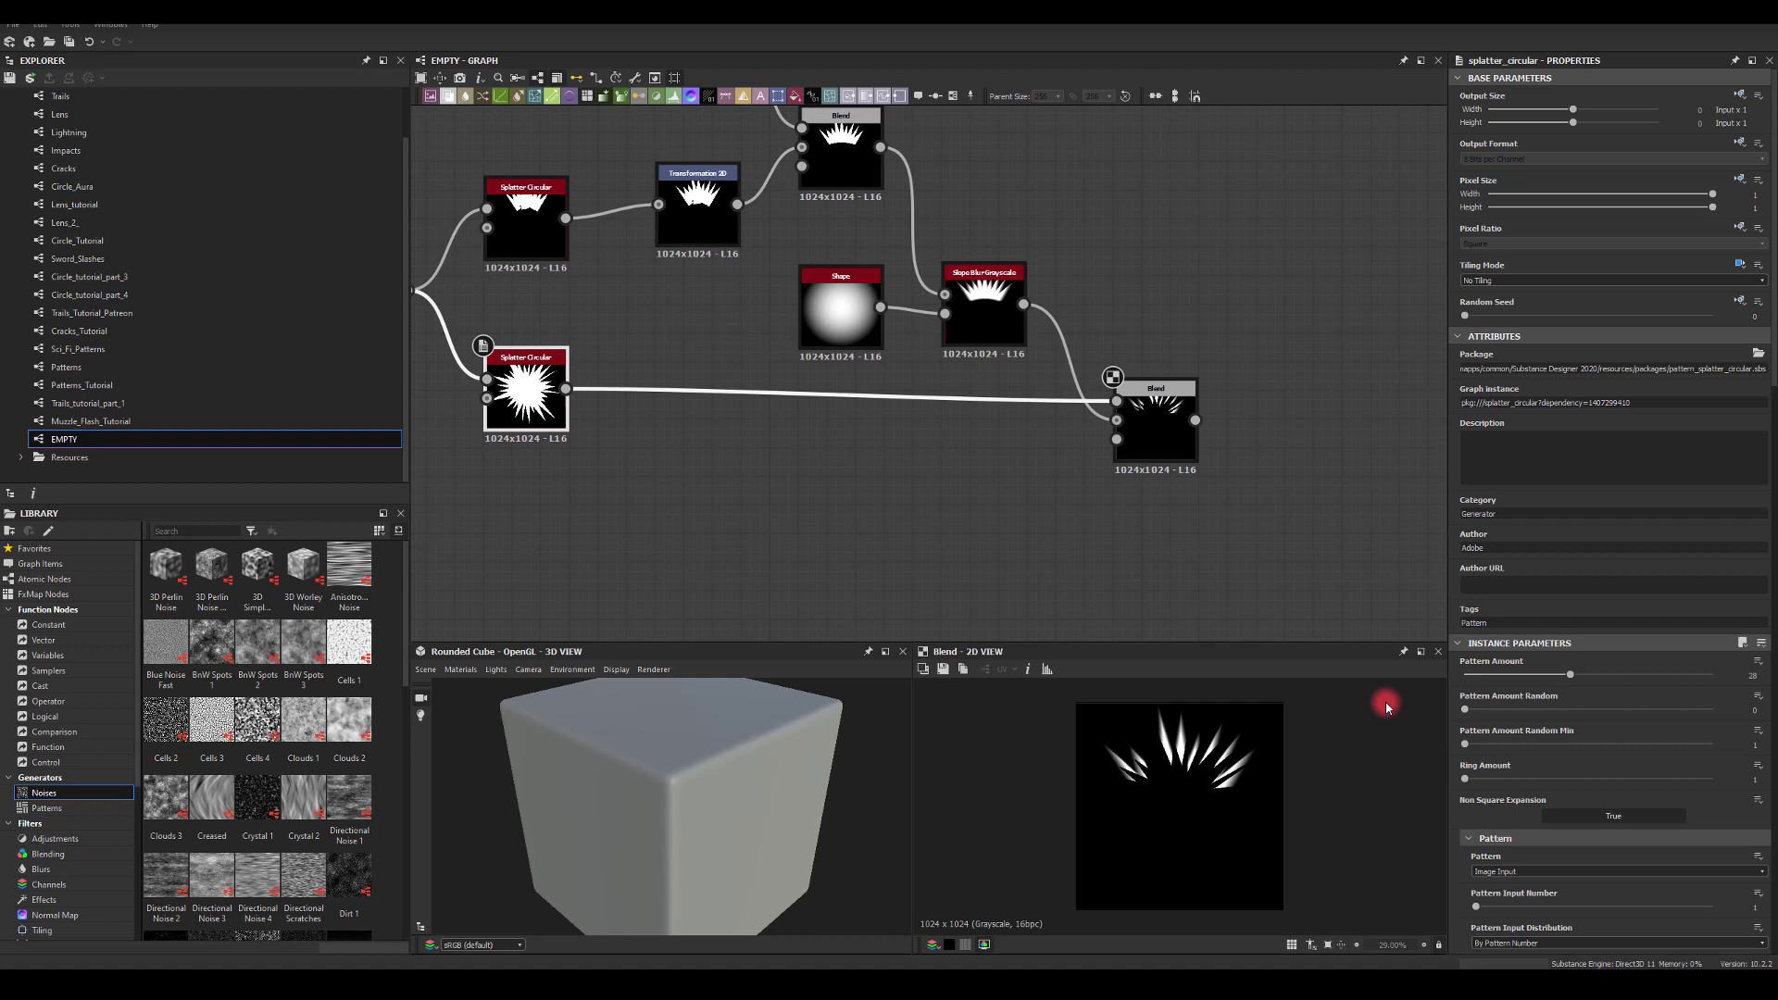
{"action": "scroll", "coordinate": [1472, 741], "scroll_direction": "down", "scroll_amount": 5}
{"action": "scroll", "coordinate": [1537, 782], "scroll_direction": "down", "scroll_amount": 4}
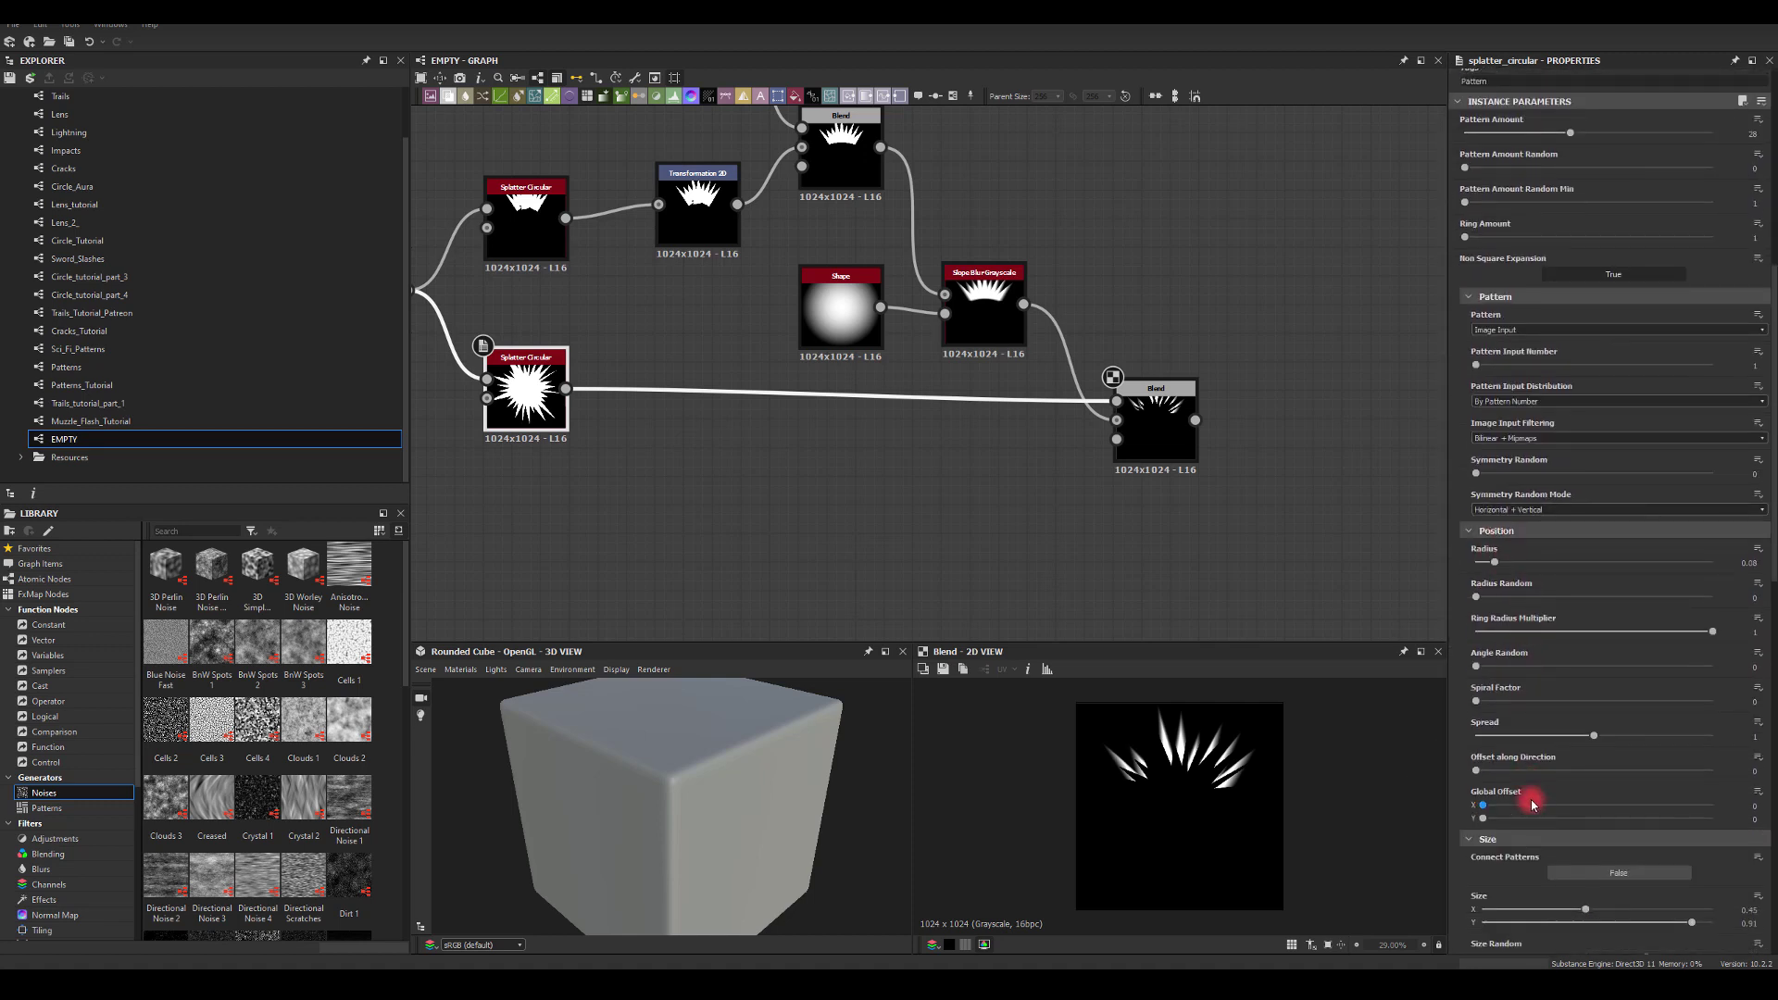
{"action": "left_click_drag", "start_coordinate": [1712, 796], "coordinate": [1676, 794]}
Add a Trapezoid Transform Grayscale to the Subtract Blend's output and set its Top Stretch to about 0.69
{"action": "middle_click_drag", "start_coordinate": [1179, 517], "coordinate": [1054, 540]}
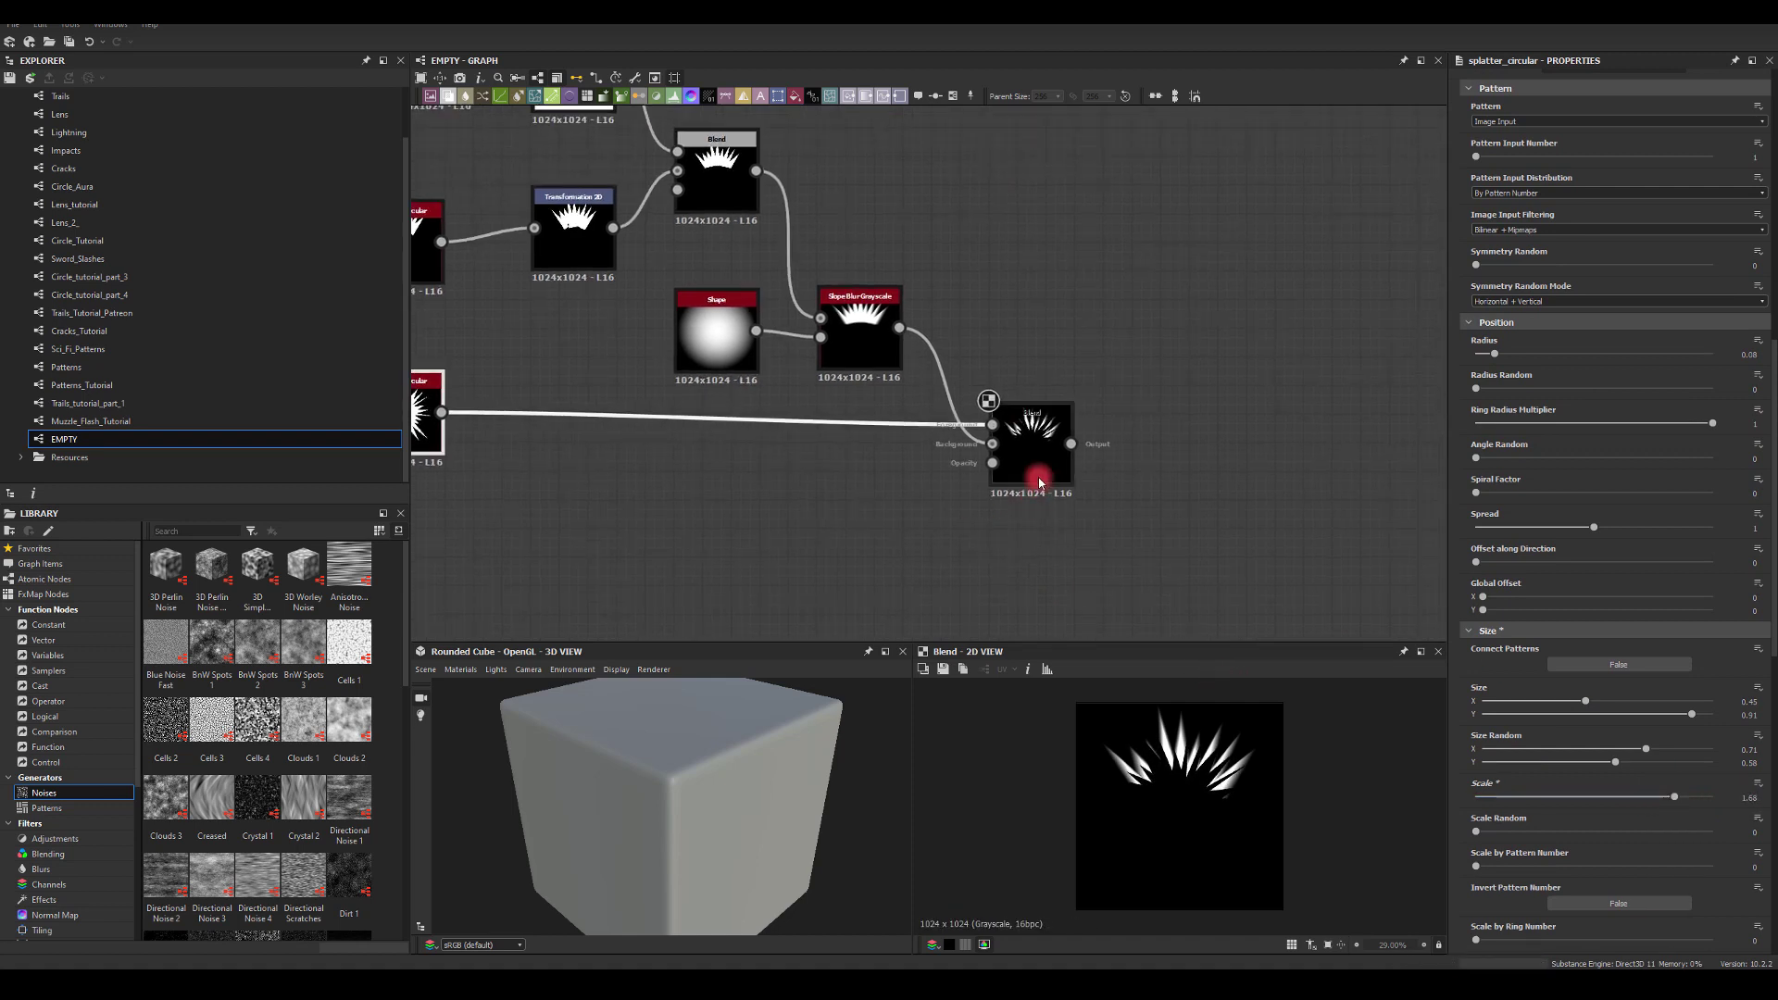
{"action": "left_click", "coordinate": [1039, 467]}
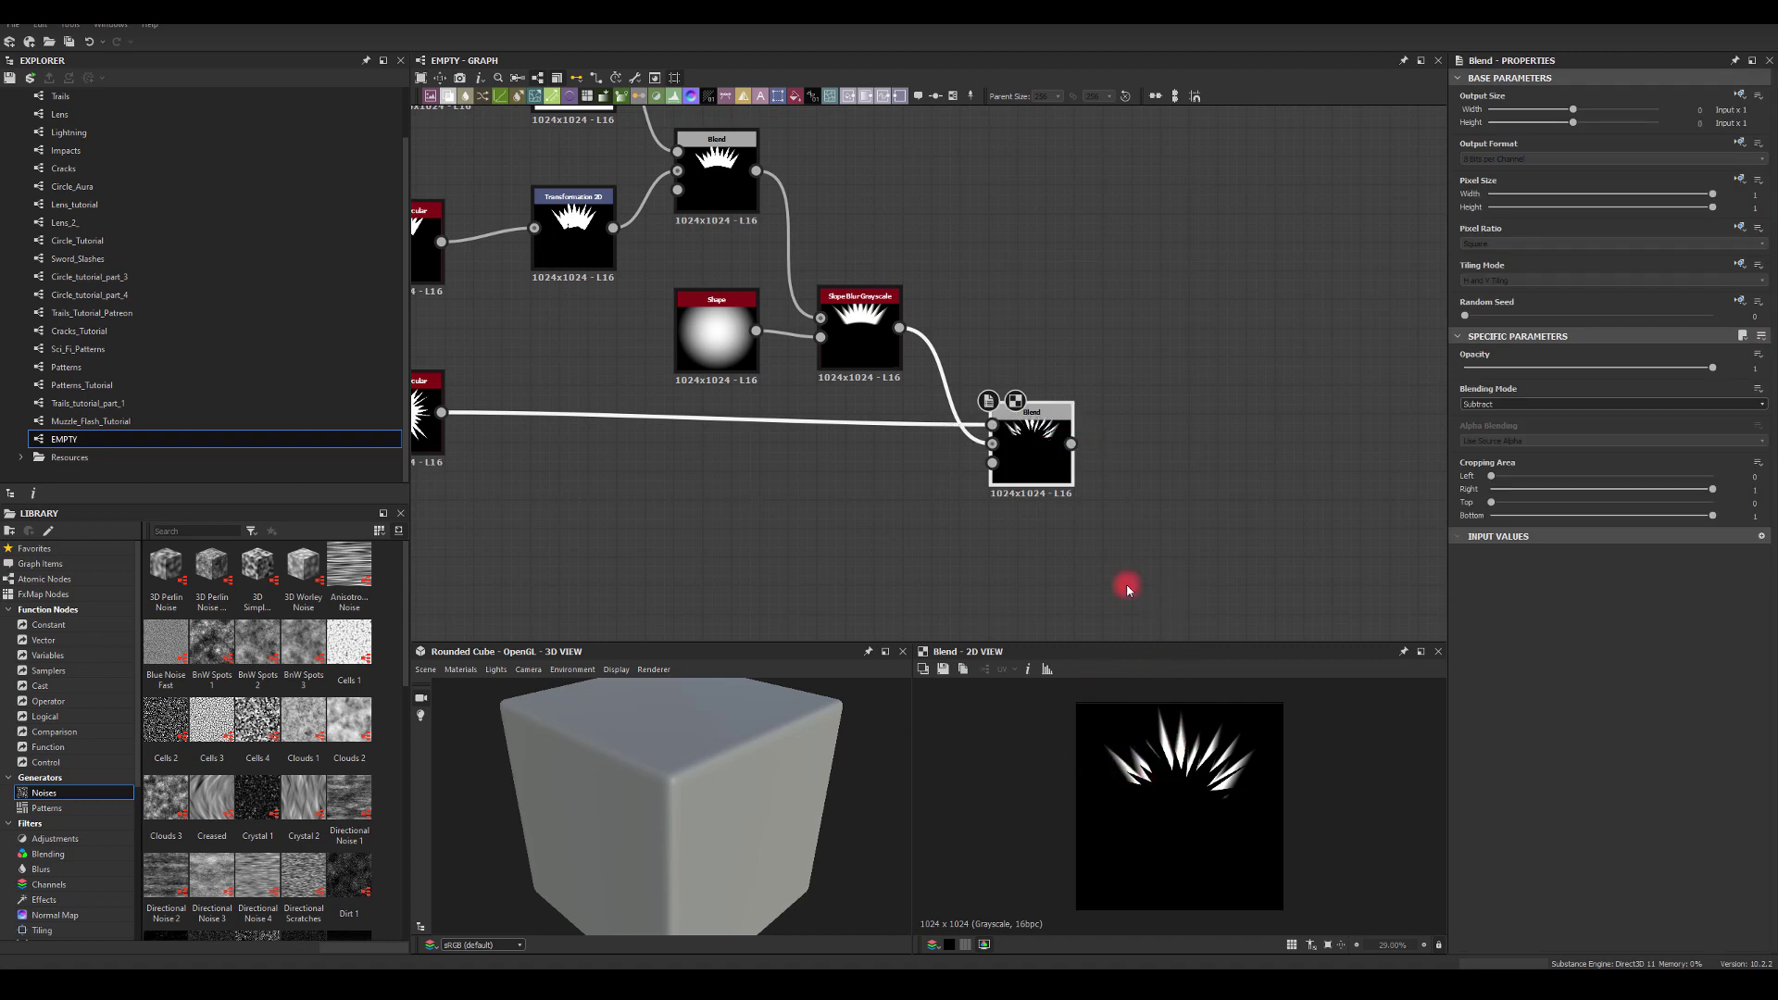
{"action": "left_click_drag", "start_coordinate": [1079, 450], "coordinate": [1210, 428]}
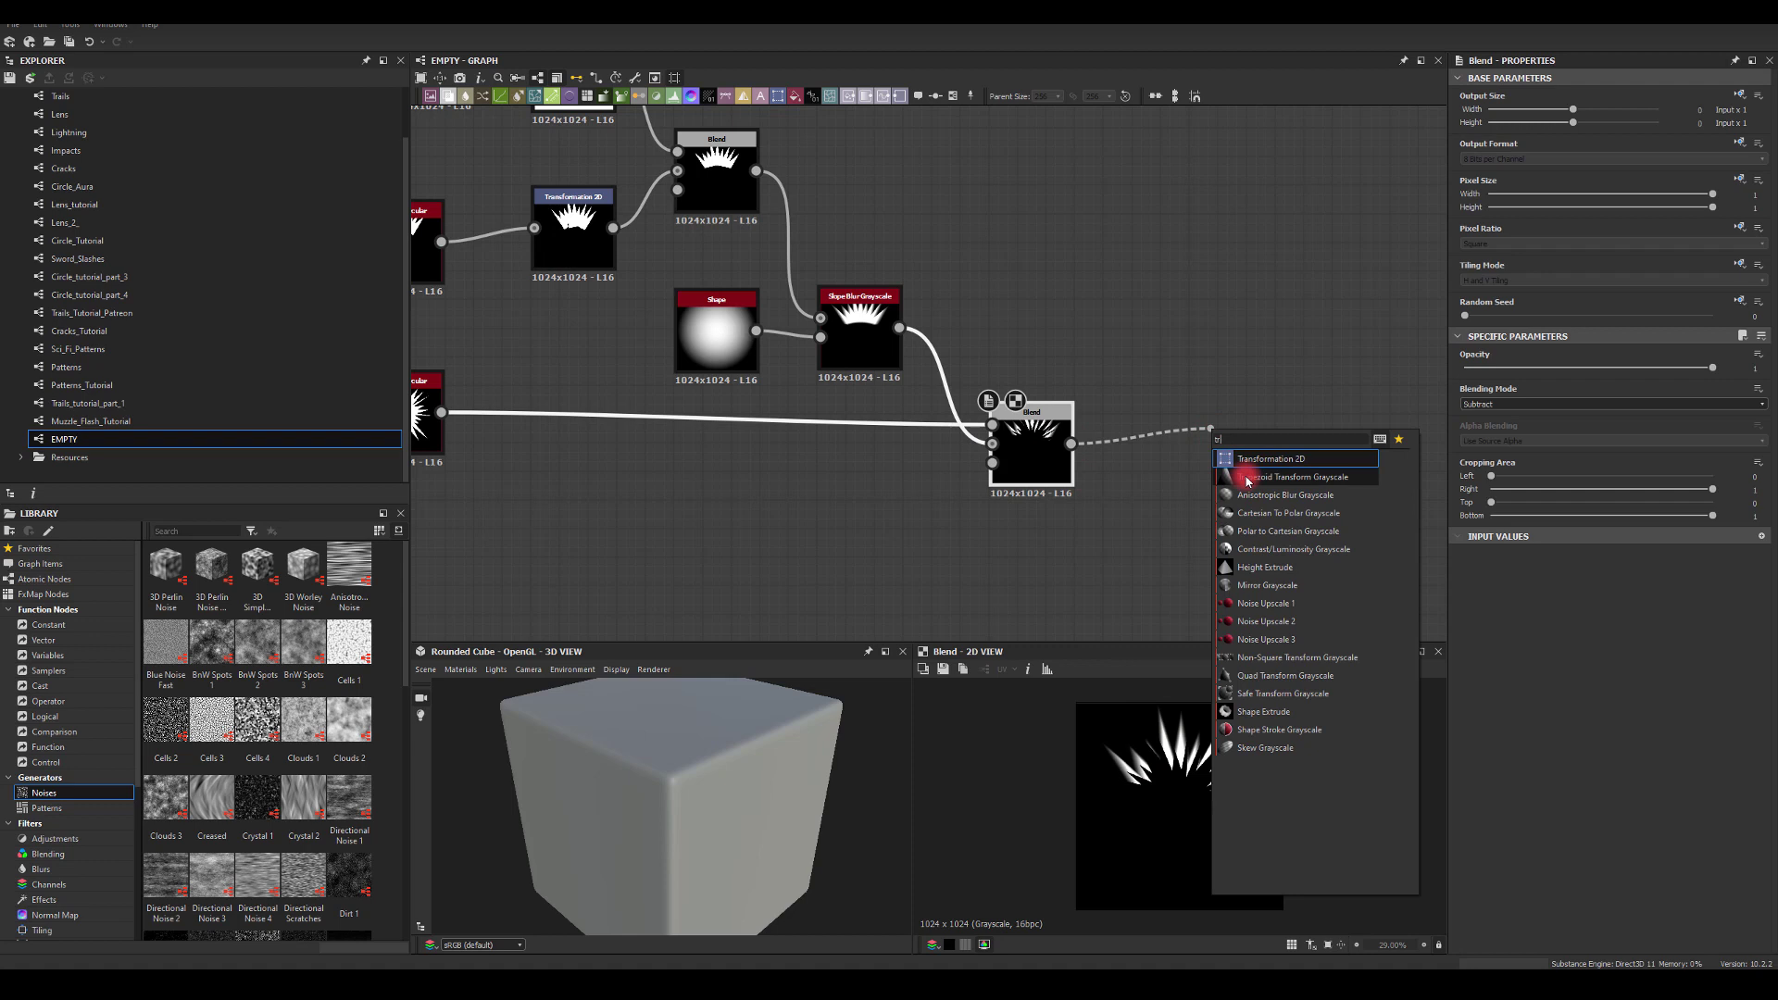
{"action": "left_click_drag", "start_coordinate": [1467, 680], "coordinate": [1636, 692]}
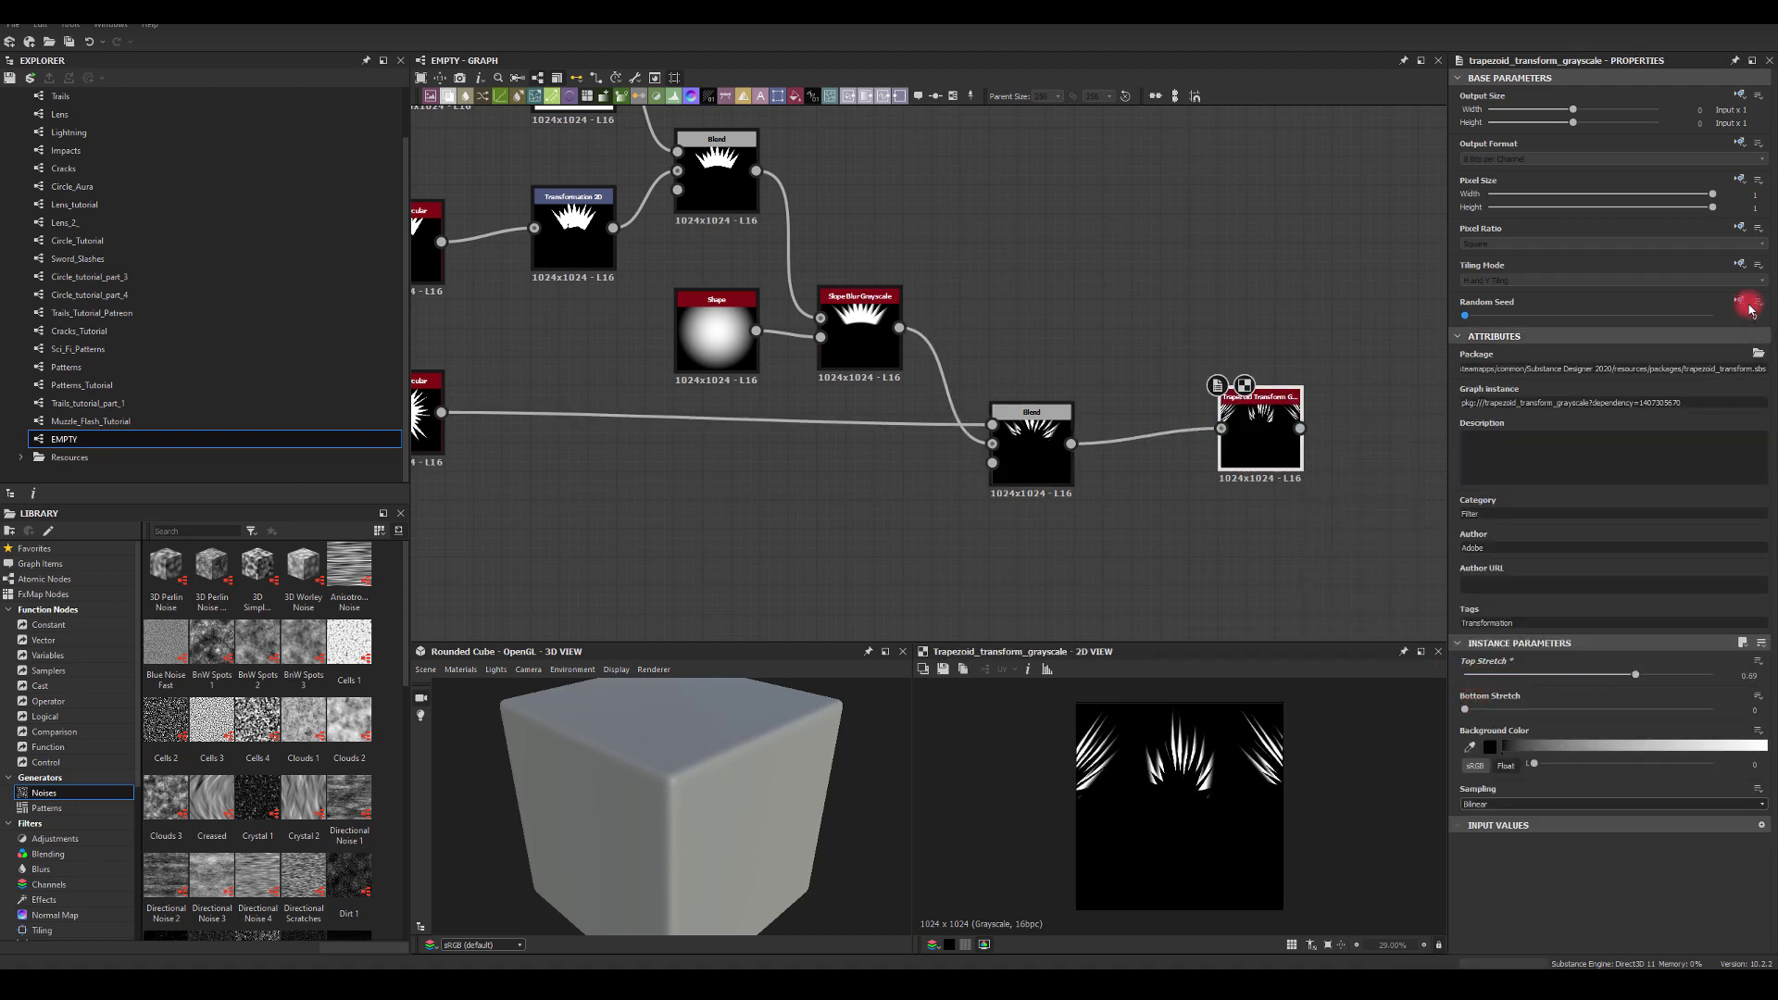
Set the Trapezoid Transform Grayscale's Tiling Mode to No Tiling and move the node closer to the Blend
{"action": "left_click", "coordinate": [1485, 280]}
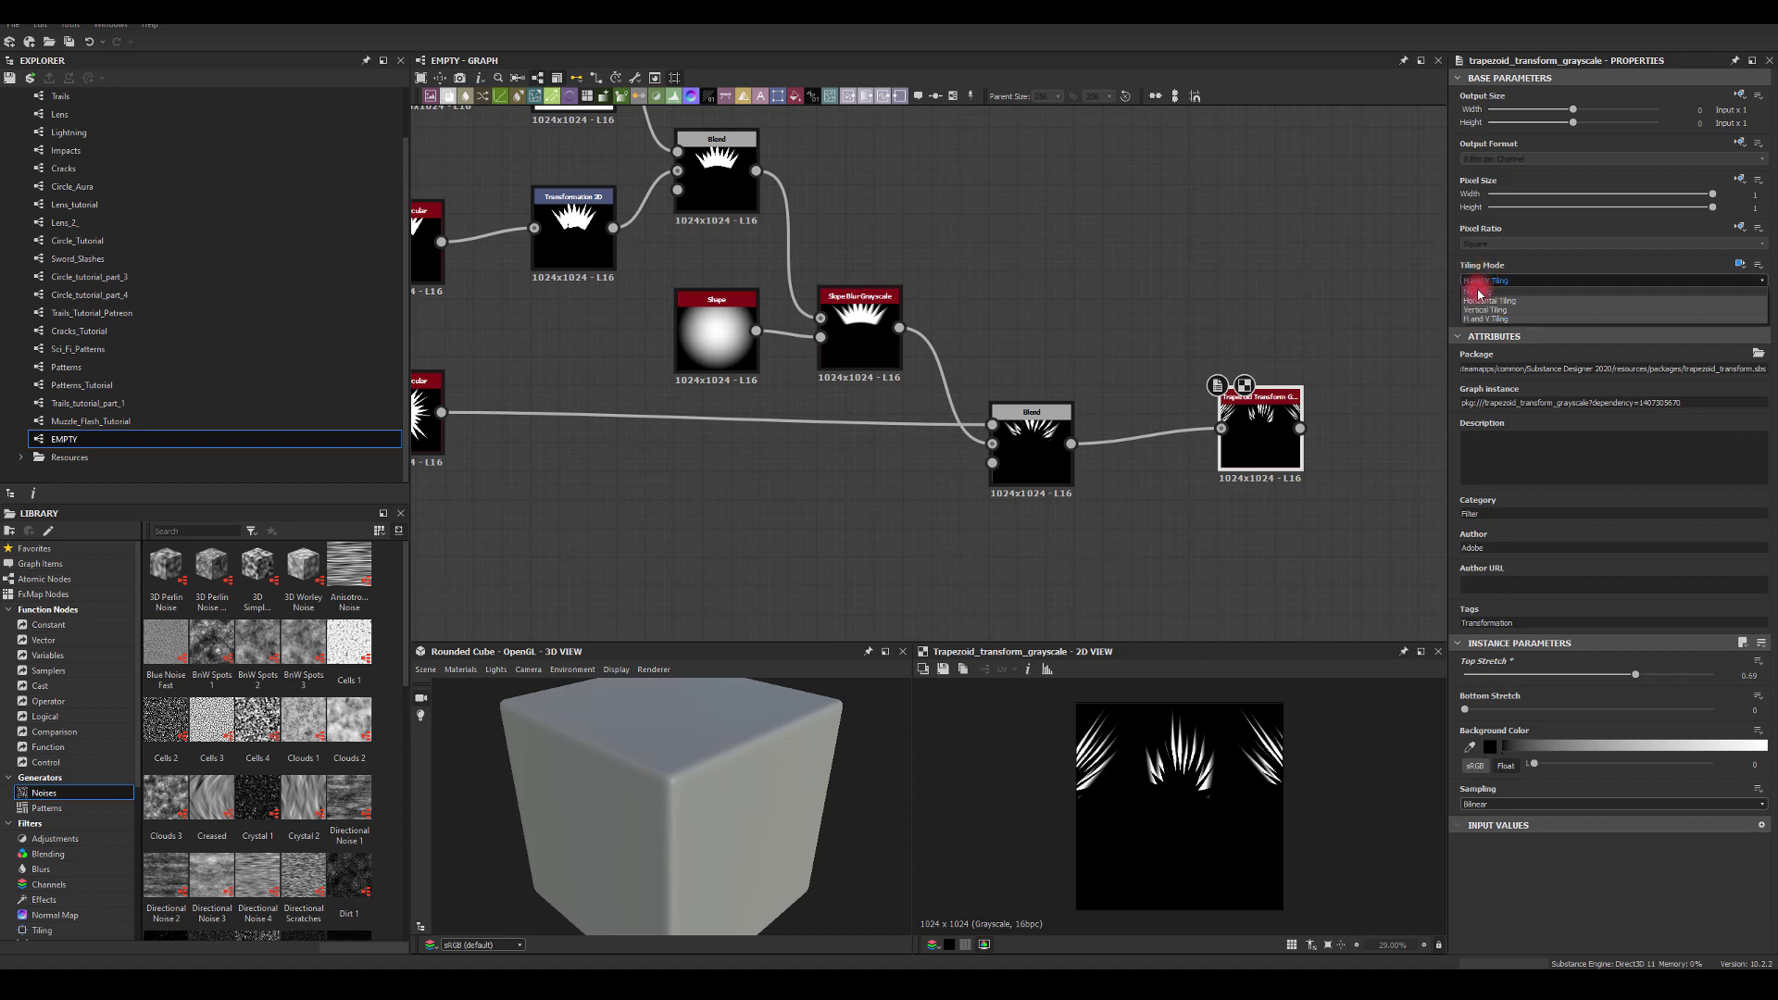
{"action": "left_click", "coordinate": [1479, 292]}
{"action": "left_click_drag", "start_coordinate": [1261, 412], "coordinate": [1220, 441]}
{"action": "left_click", "coordinate": [1226, 441]}
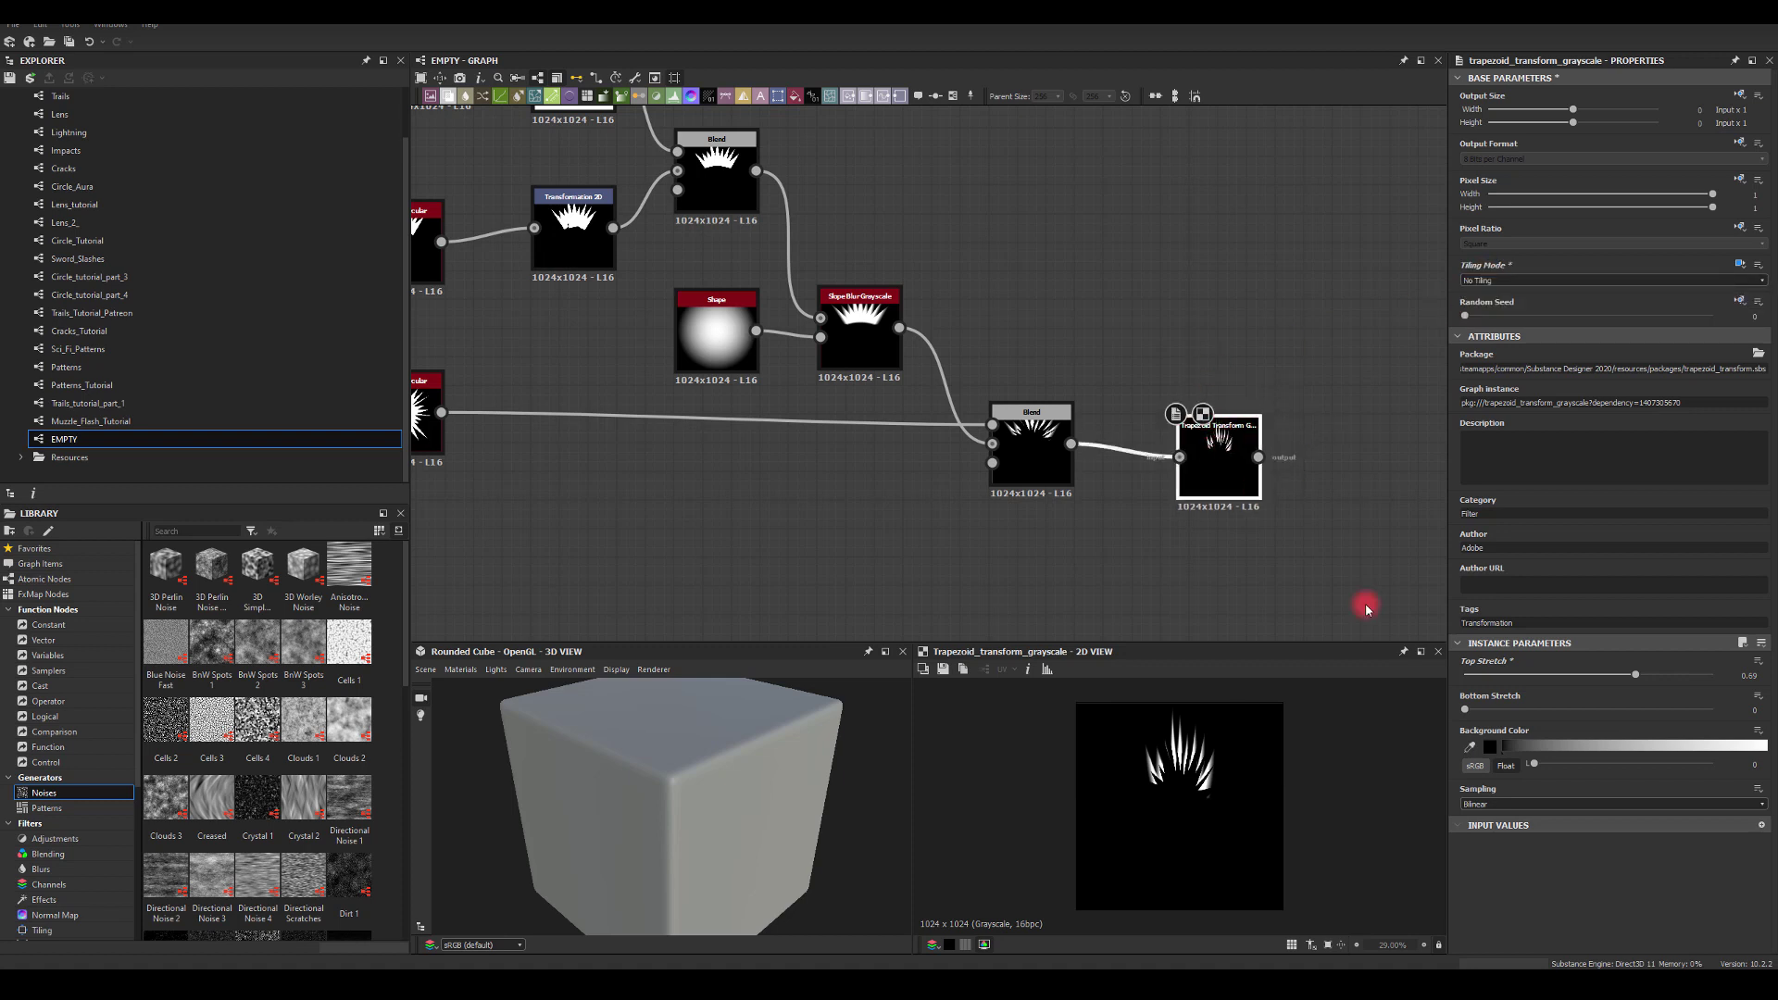
Set the trapezoid's Bottom Stretch to about 0.68 and its Top Stretch to about 0.35
{"action": "left_click_drag", "start_coordinate": [1475, 718], "coordinate": [1634, 704]}
{"action": "left_click", "coordinate": [1633, 675]}
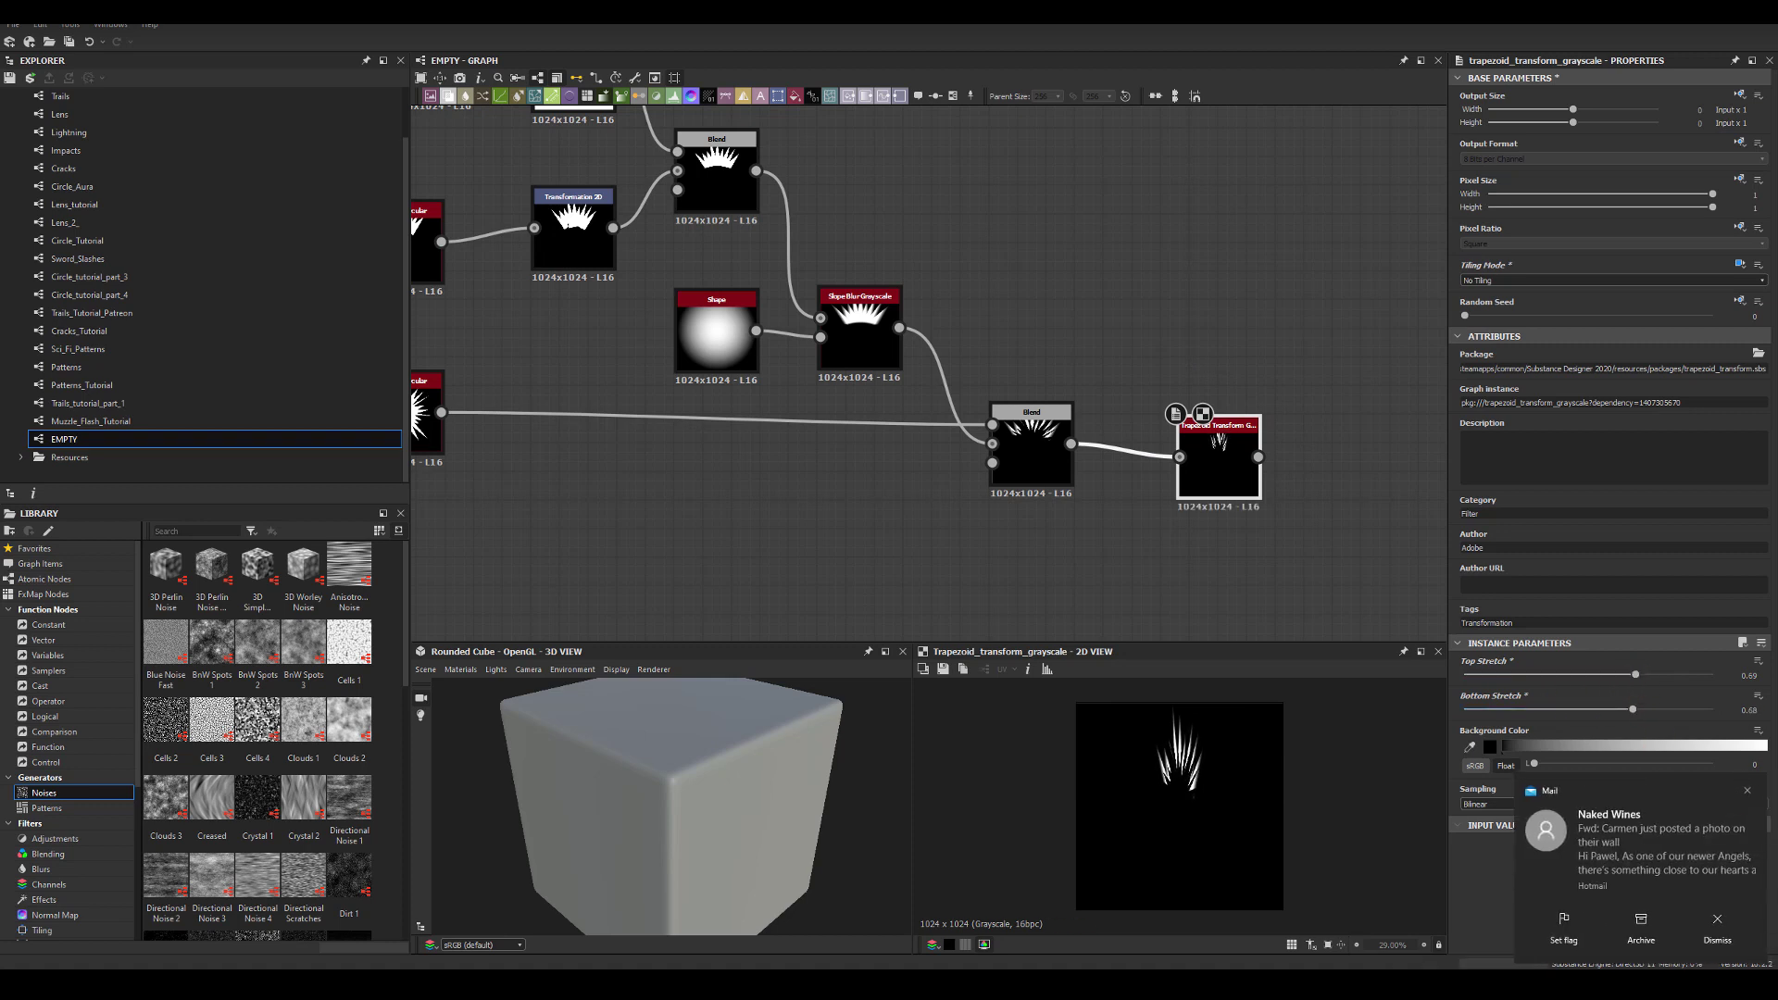
{"action": "left_click_drag", "start_coordinate": [1615, 675], "coordinate": [1551, 681]}
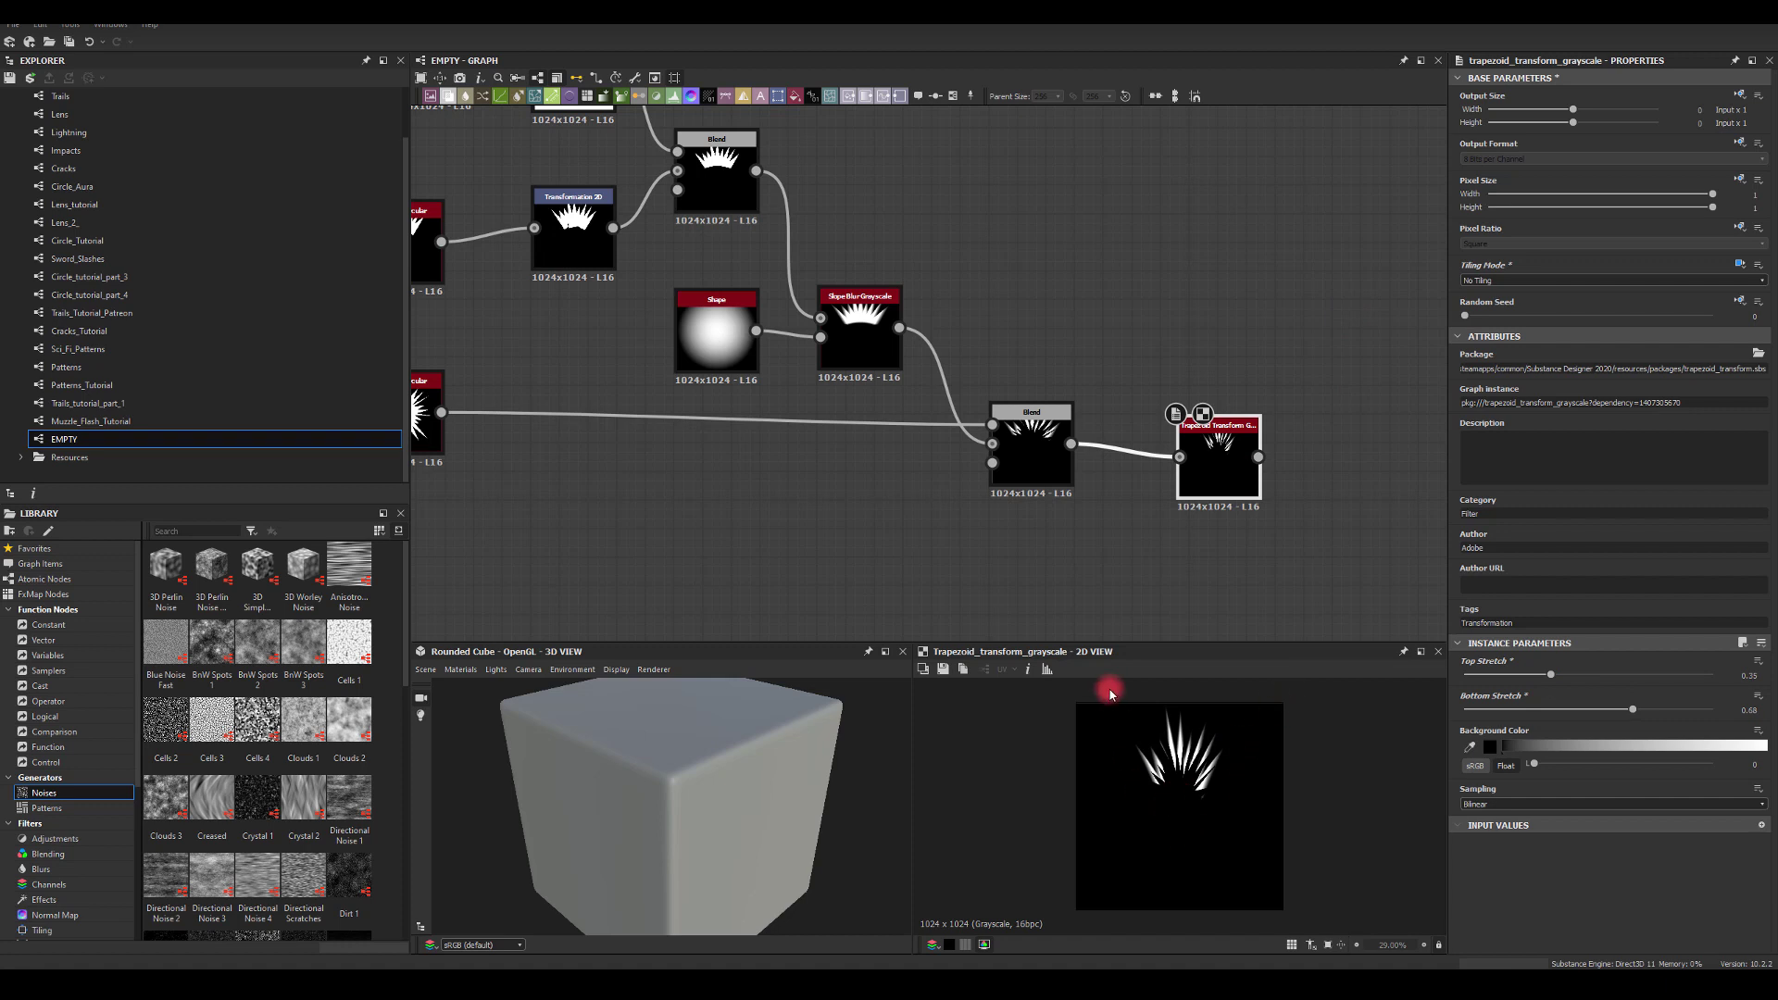
Add a Slope Blur Grayscale after the Trapezoid Transform Grayscale and feed the paraboloid Shape into its slope input
{"action": "middle_click_drag", "start_coordinate": [1231, 306], "coordinate": [1059, 238]}
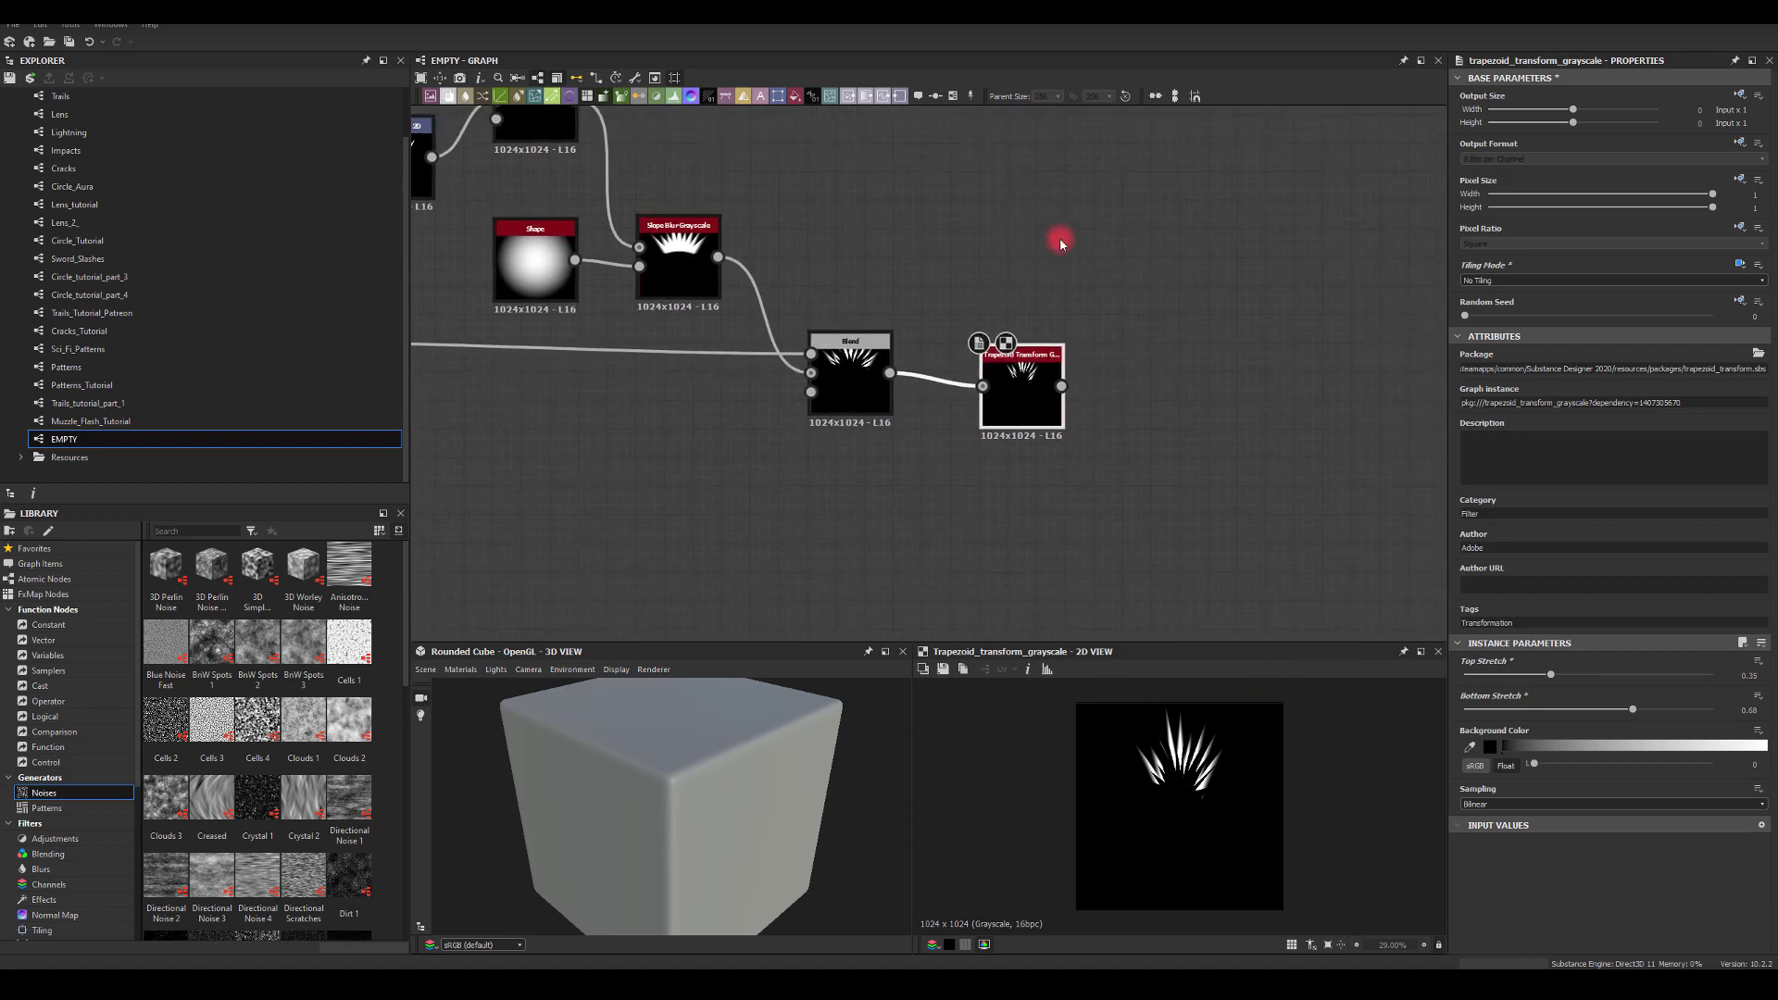
{"action": "left_click_drag", "start_coordinate": [1055, 389], "coordinate": [1180, 390]}
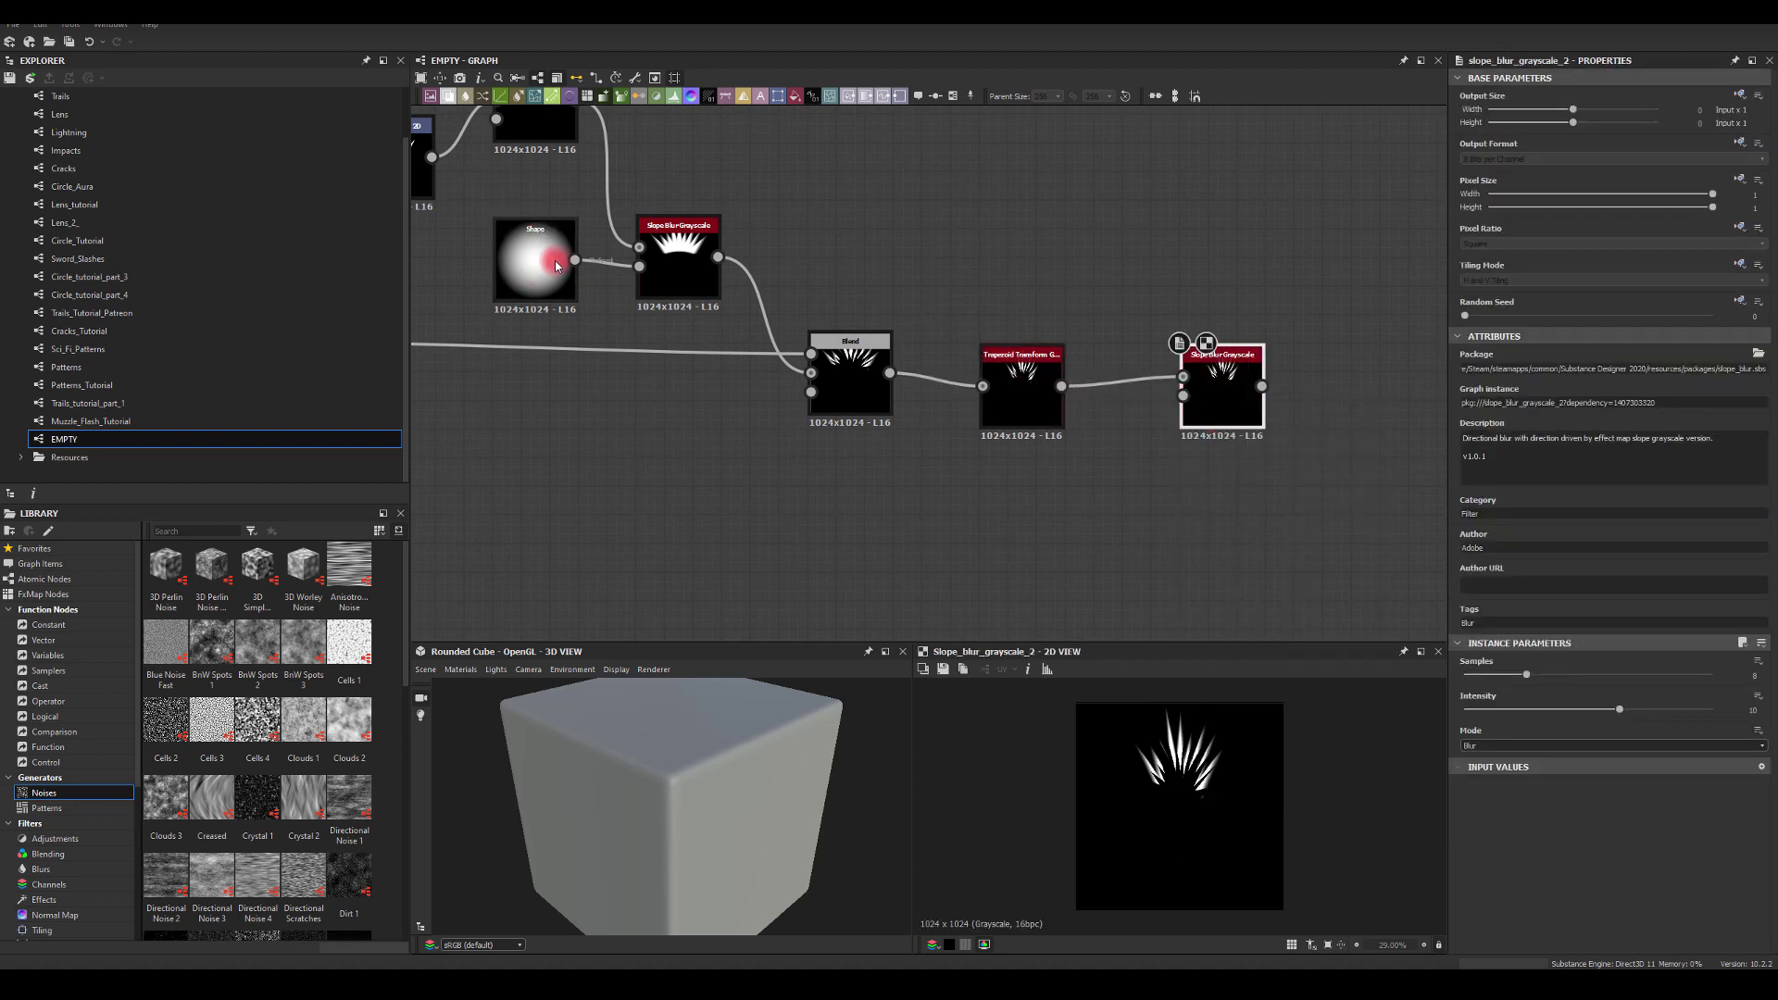
{"action": "left_click_drag", "start_coordinate": [909, 458], "coordinate": [1335, 304]}
Insert a Transformation 2D between the Trapezoid Transform Grayscale and the new Slope Blur Grayscale, and preview the blurred result
{"action": "left_click_drag", "start_coordinate": [1056, 387], "coordinate": [1330, 322]}
{"action": "type", "text": "tr"}
{"action": "left_click", "coordinate": [1212, 461]}
{"action": "double_click", "coordinate": [1341, 329]}
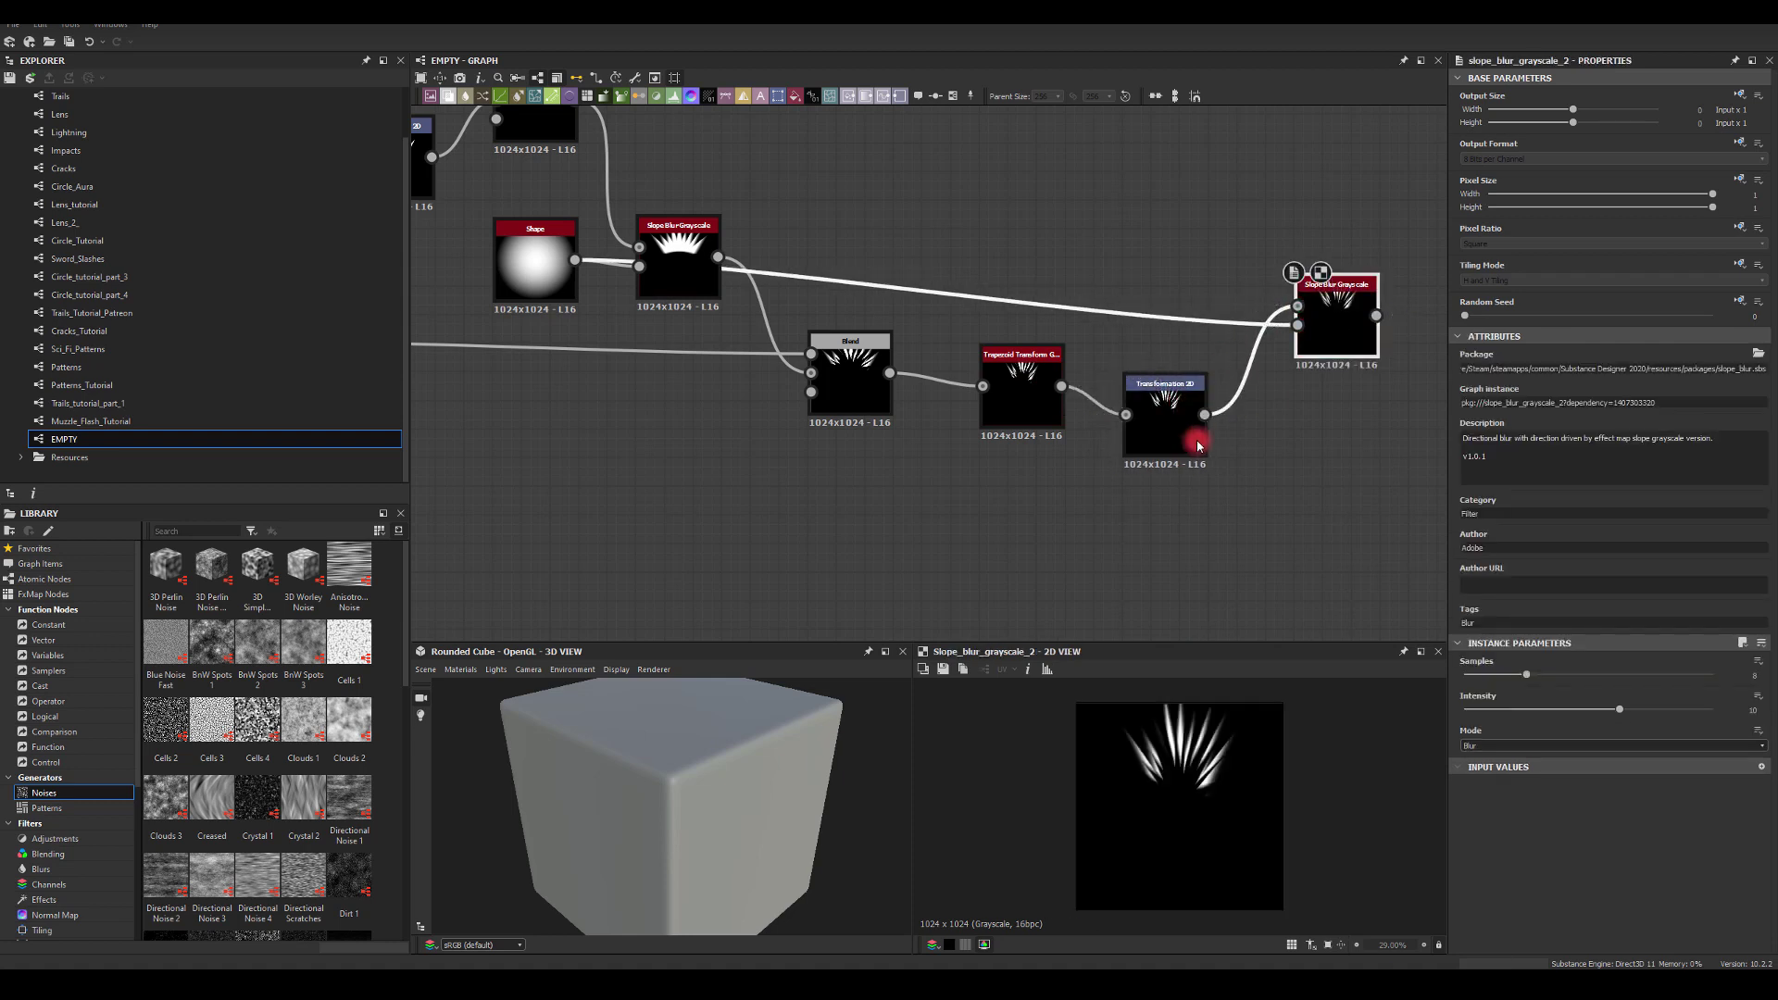
Place the Transformation 2D node beside the Trapezoid Transform Grayscale and shift its spiky image slightly downward
{"action": "left_click_drag", "start_coordinate": [1169, 433], "coordinate": [1136, 405]}
{"action": "left_click_drag", "start_coordinate": [1192, 752], "coordinate": [1195, 776]}
Set the last Slope Blur Grayscale's Samples to 32 and its Intensity to about 9.88
{"action": "left_click", "coordinate": [1336, 304]}
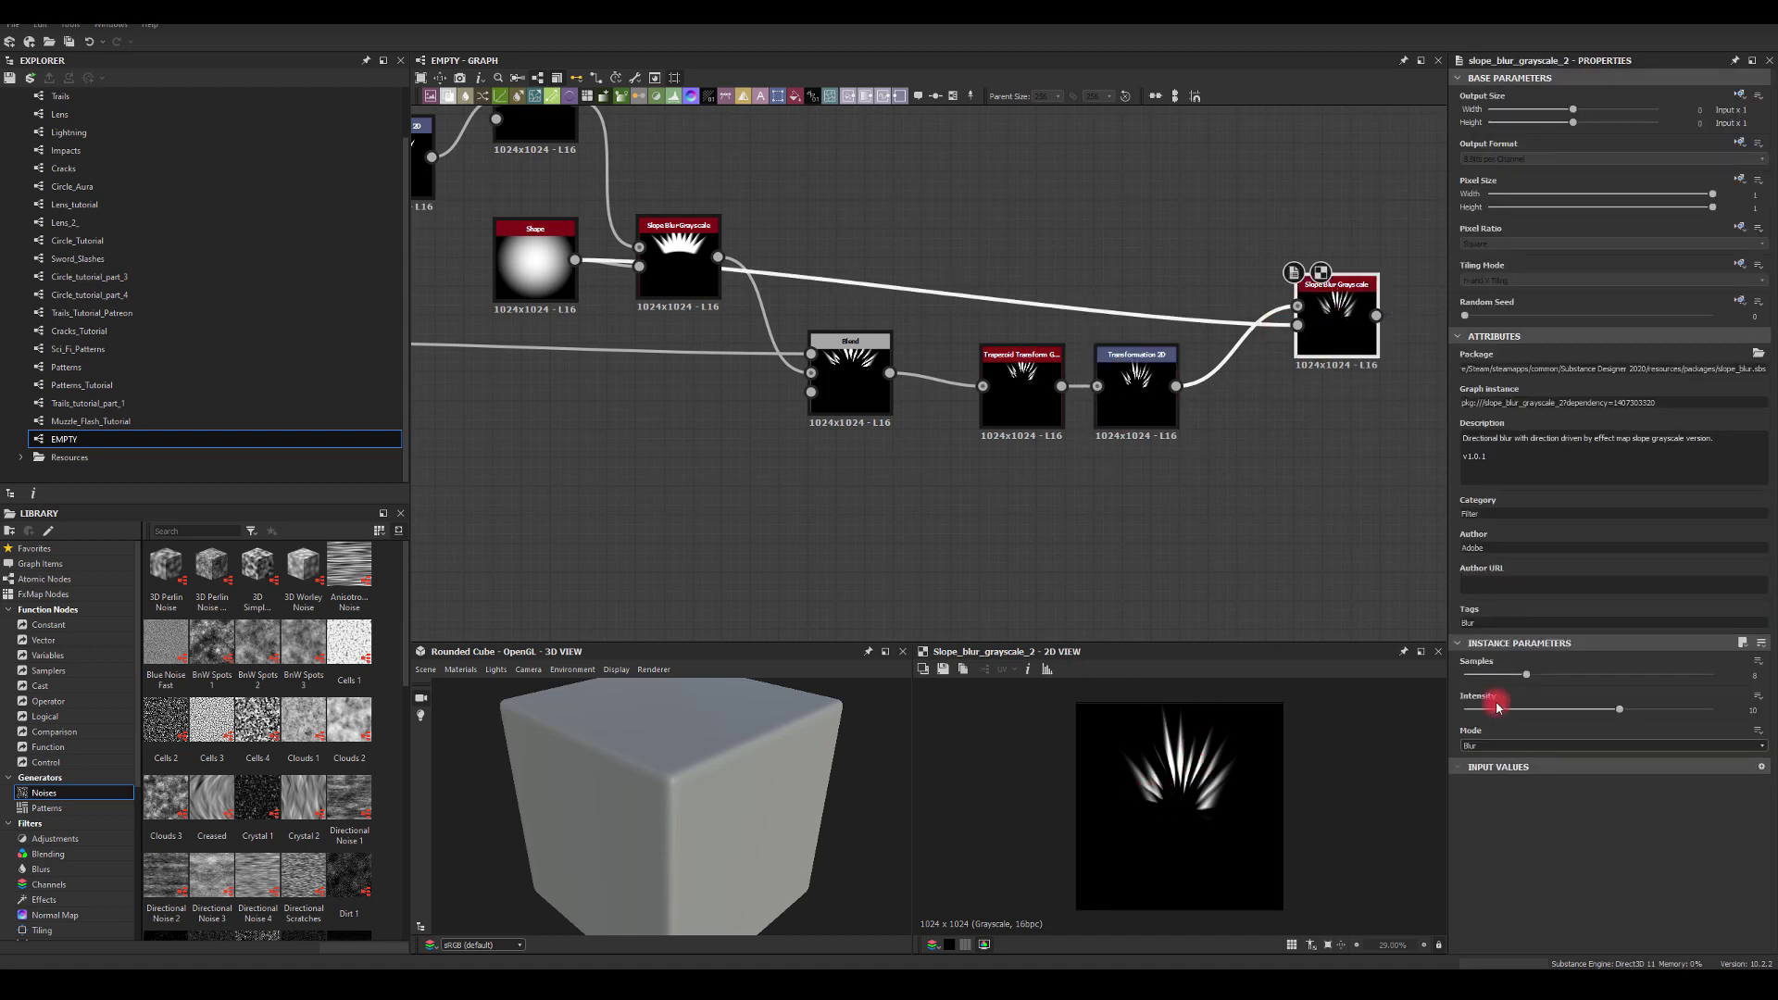
{"action": "left_click_drag", "start_coordinate": [1533, 676], "coordinate": [1726, 673]}
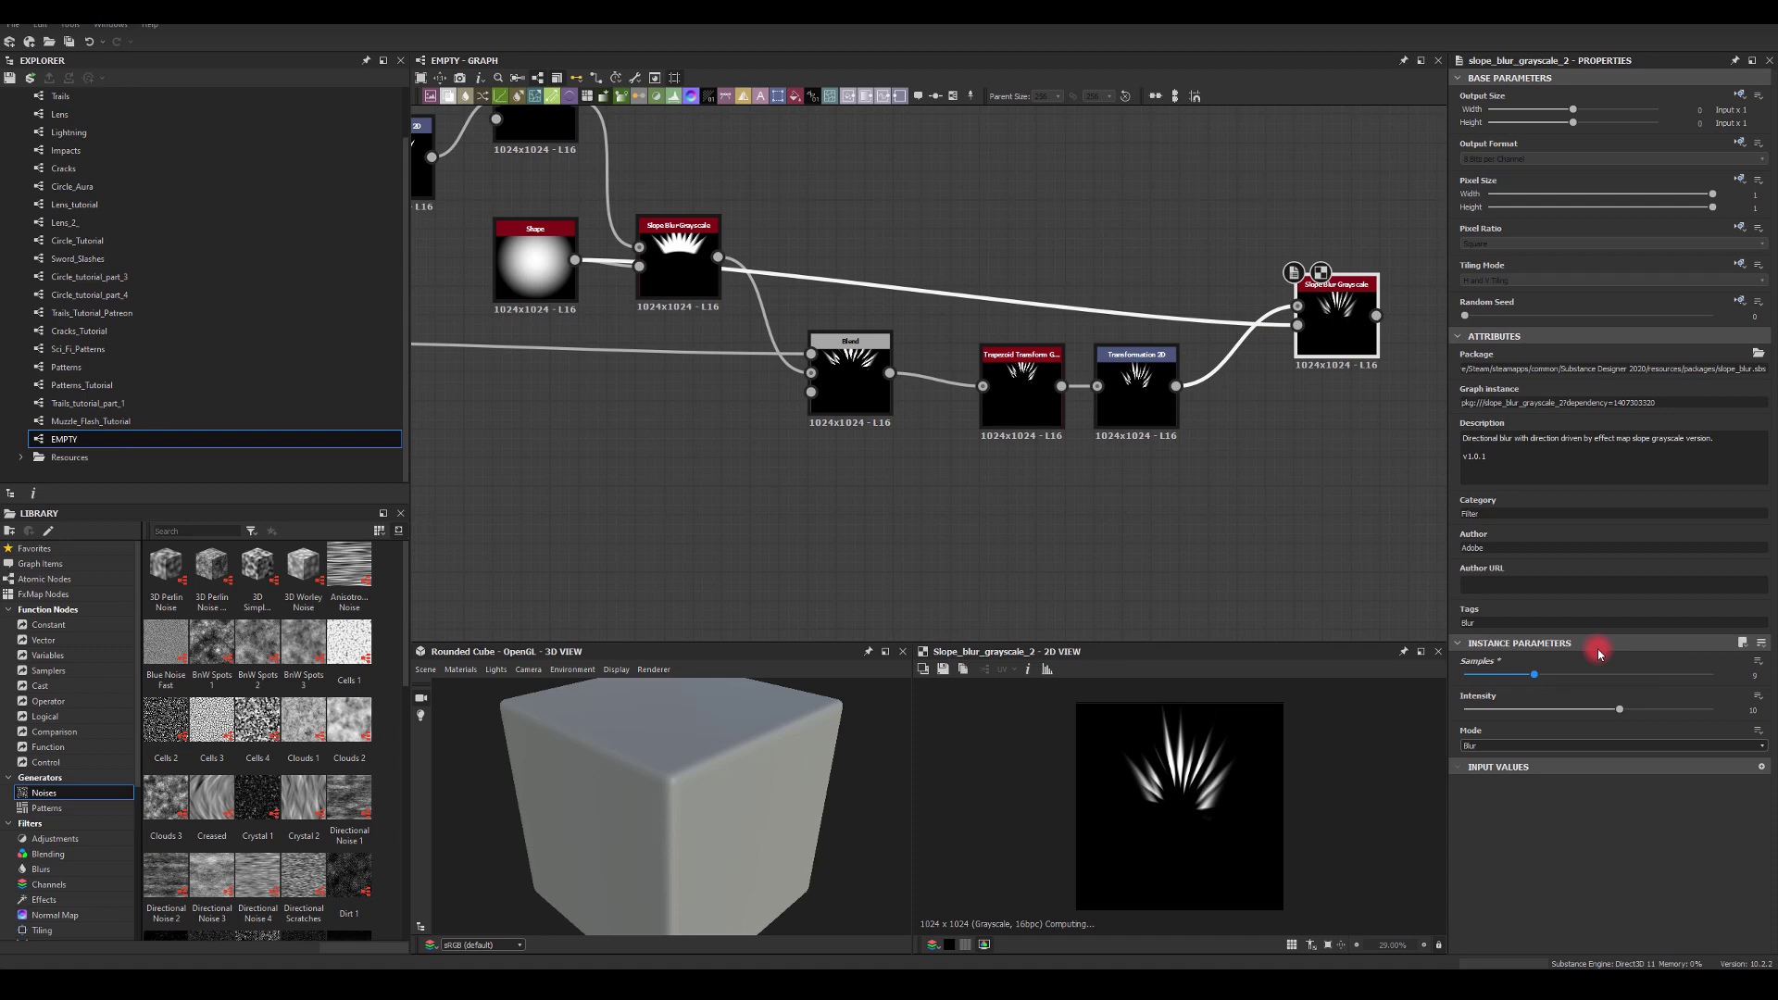
{"action": "mouse_move", "coordinate": [1616, 710]}
{"action": "left_mouse_down"}
{"action": "mouse_move", "coordinate": [1734, 703]}
{"action": "mouse_move", "coordinate": [1592, 703]}
{"action": "mouse_move", "coordinate": [1646, 704]}
{"action": "mouse_move", "coordinate": [1618, 707]}
{"action": "left_mouse_up"}
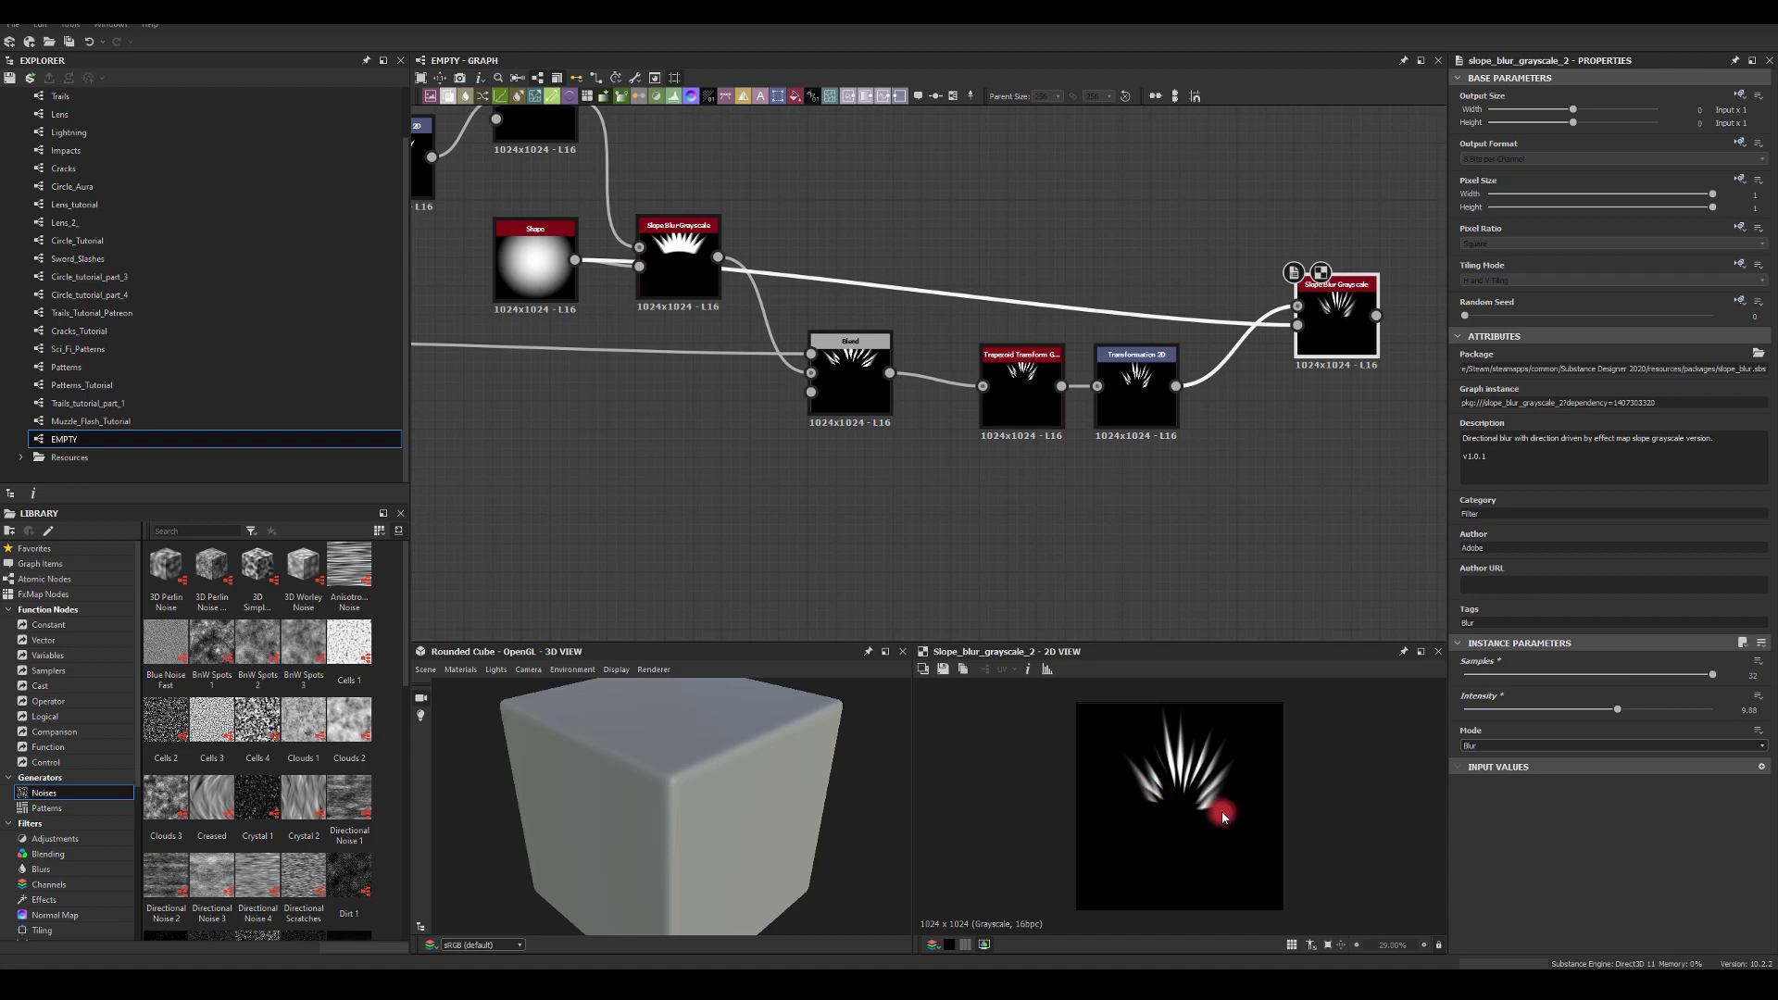
Set the Trapezoid Transform Grayscale's Bottom Stretch to about 1.25
{"action": "left_click", "coordinate": [1026, 418]}
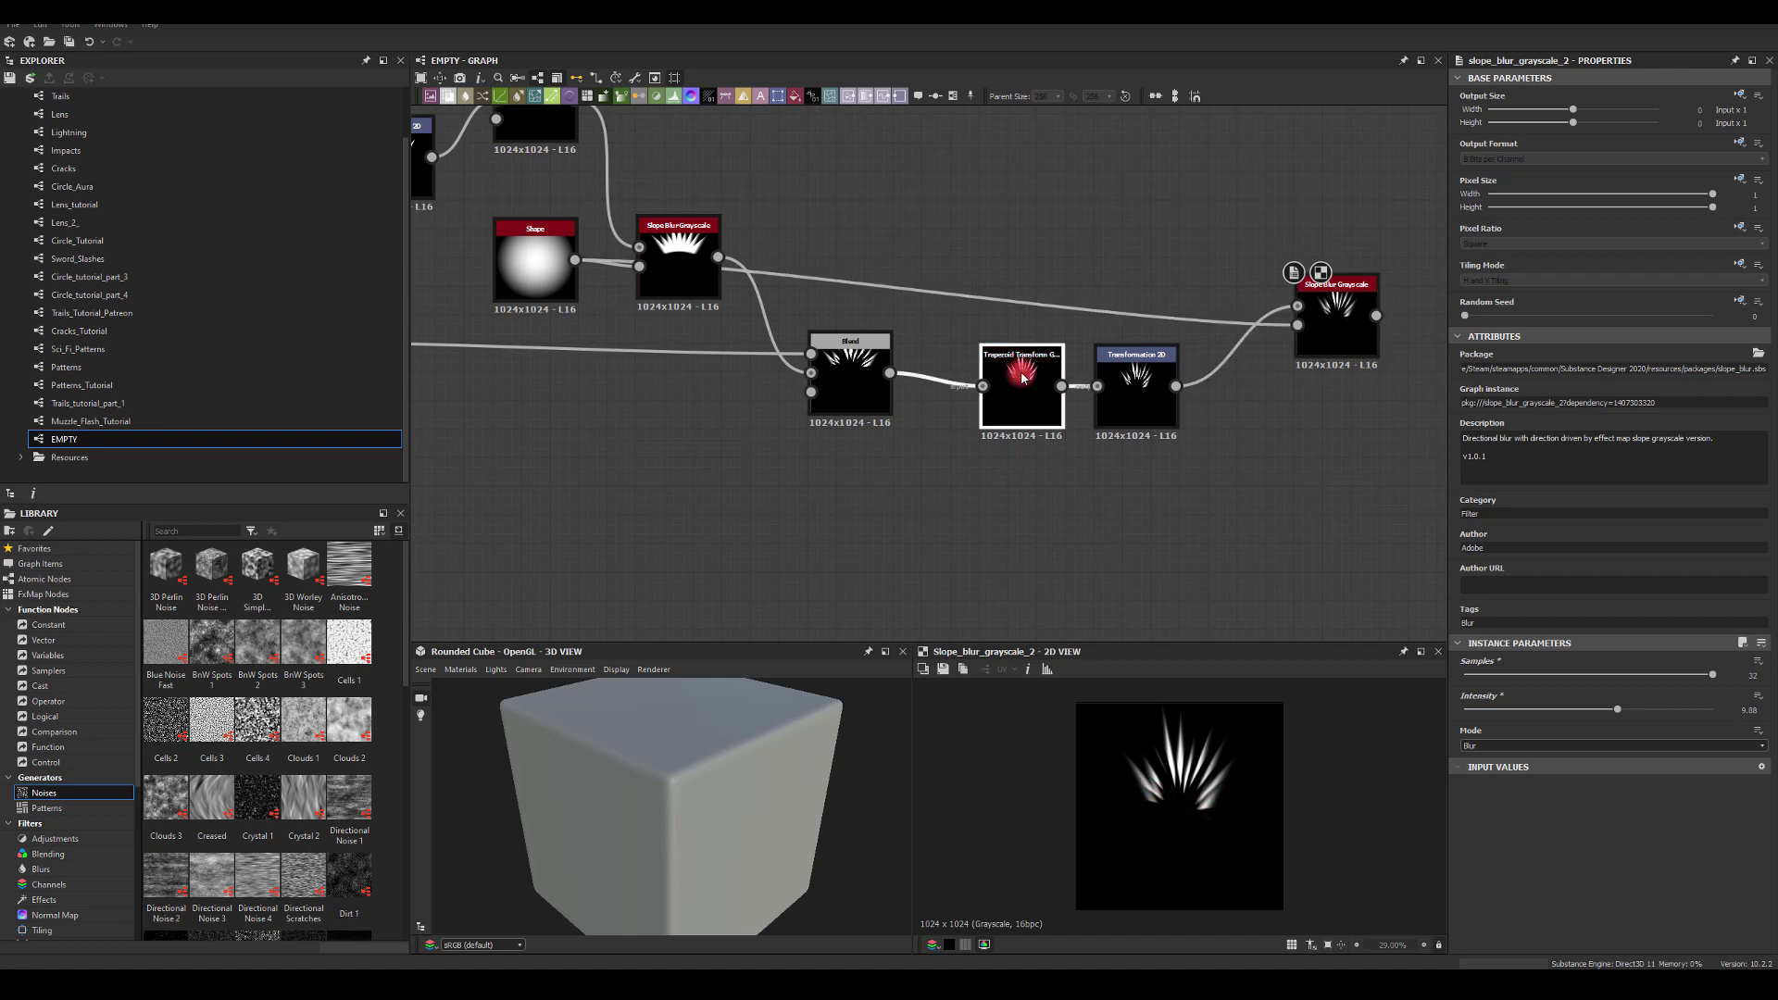
{"action": "left_click_drag", "start_coordinate": [1634, 713], "coordinate": [1750, 711]}
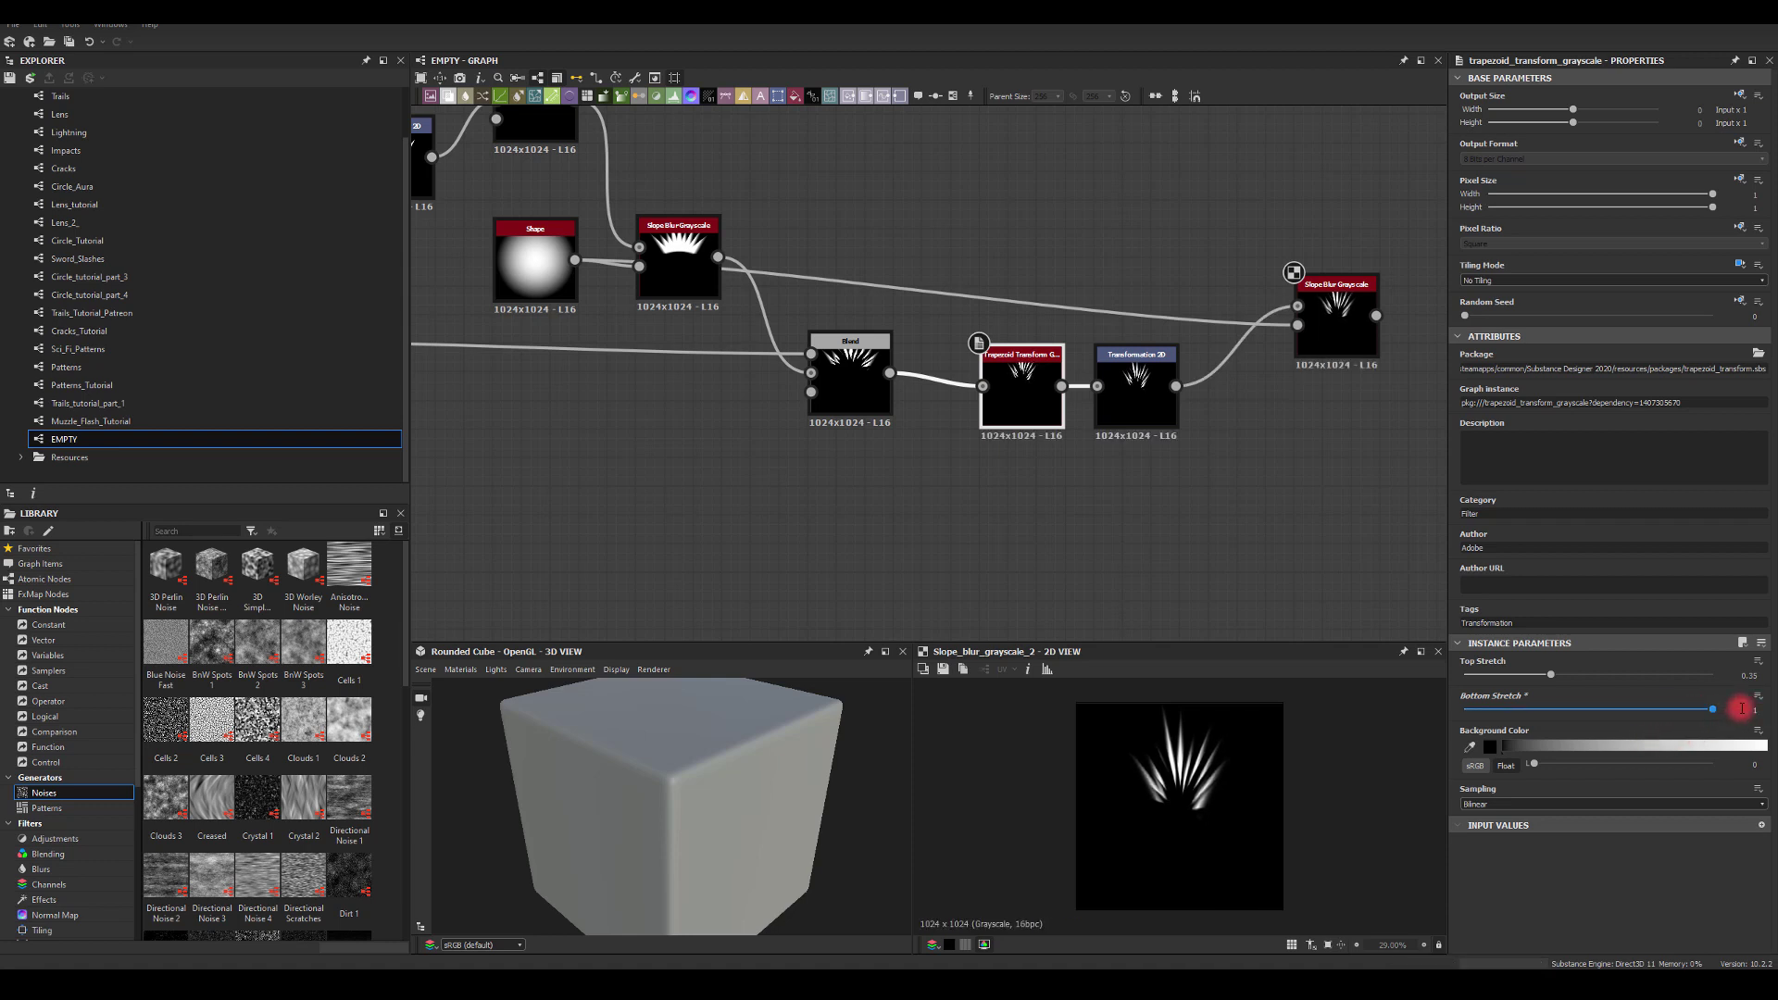
{"action": "left_click", "coordinate": [1687, 711]}
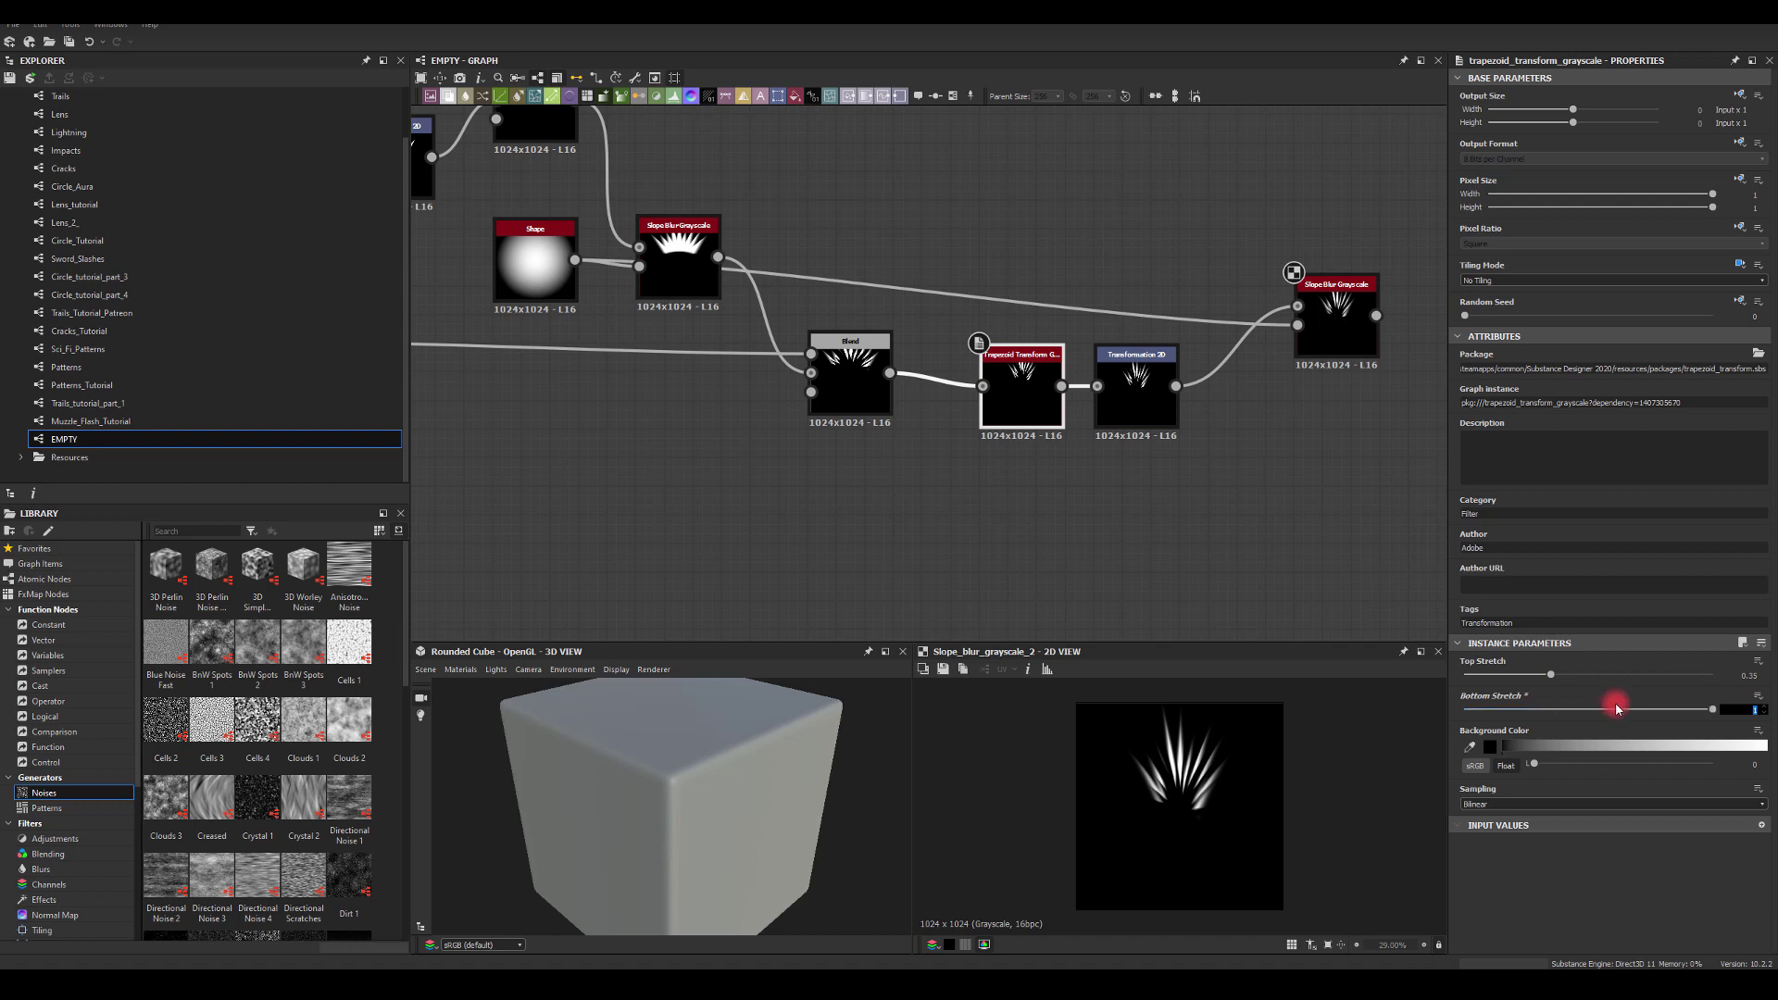
{"action": "type", "text": "5"}
{"action": "key", "text": "Return"}
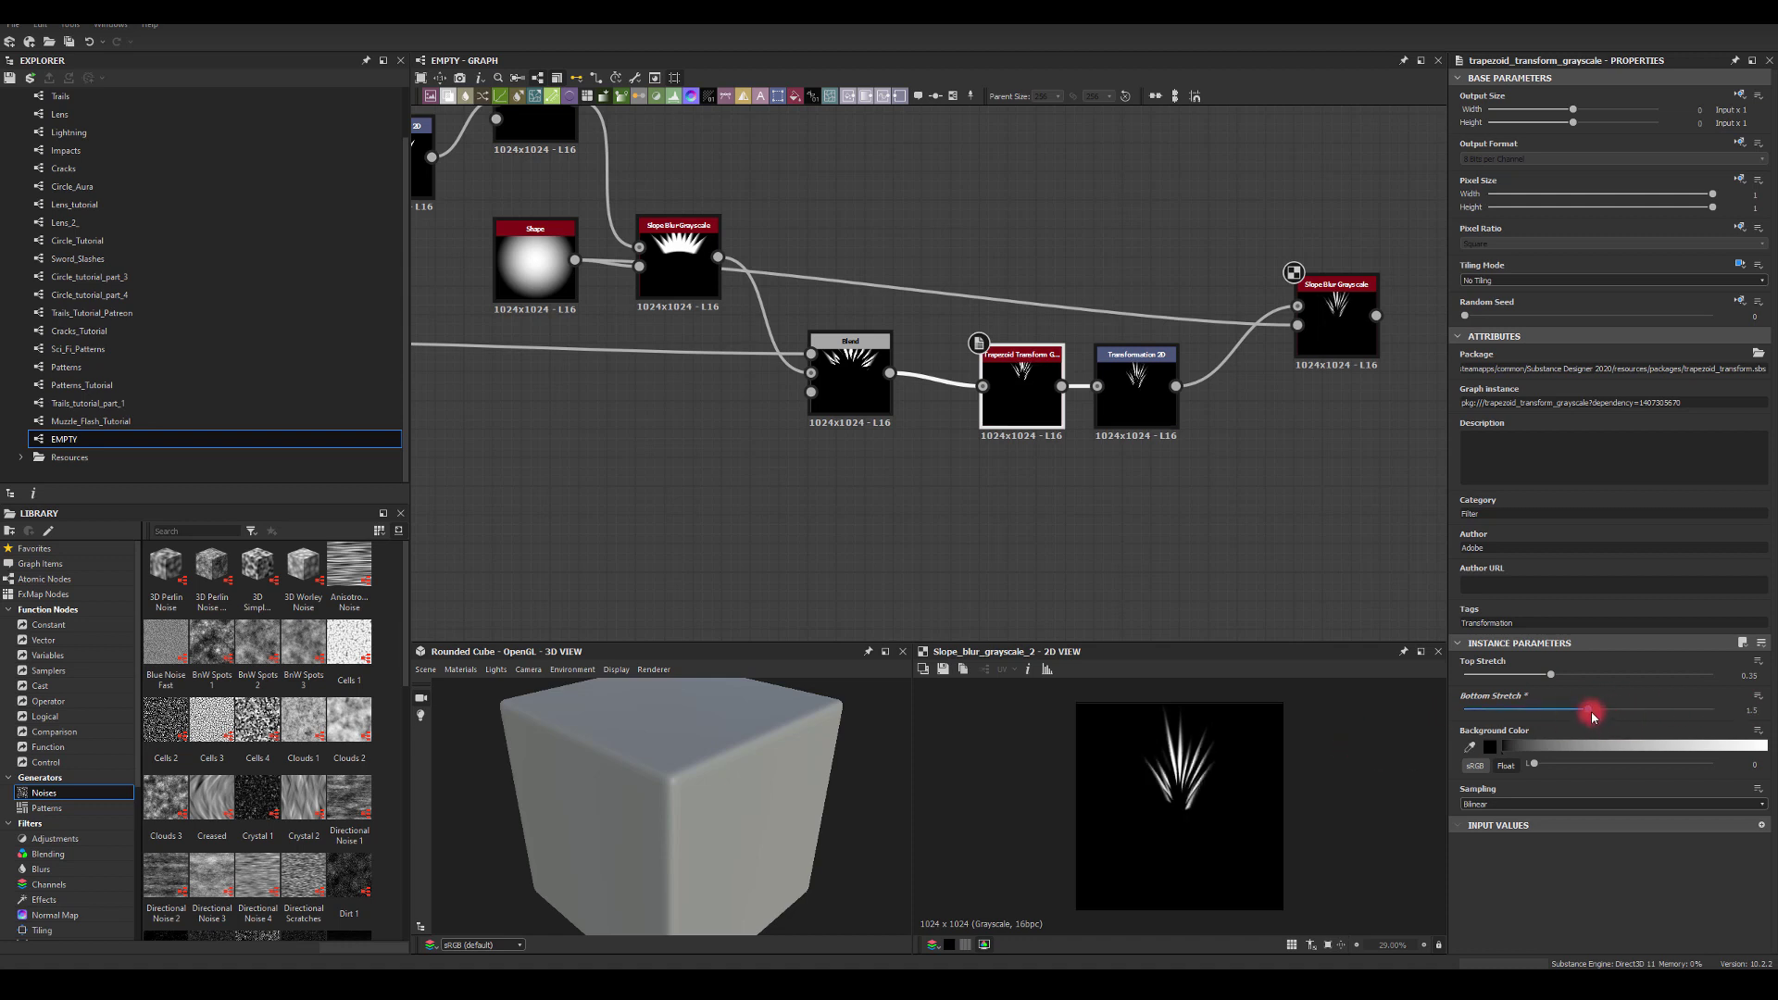
{"action": "left_click_drag", "start_coordinate": [1591, 715], "coordinate": [1566, 710]}
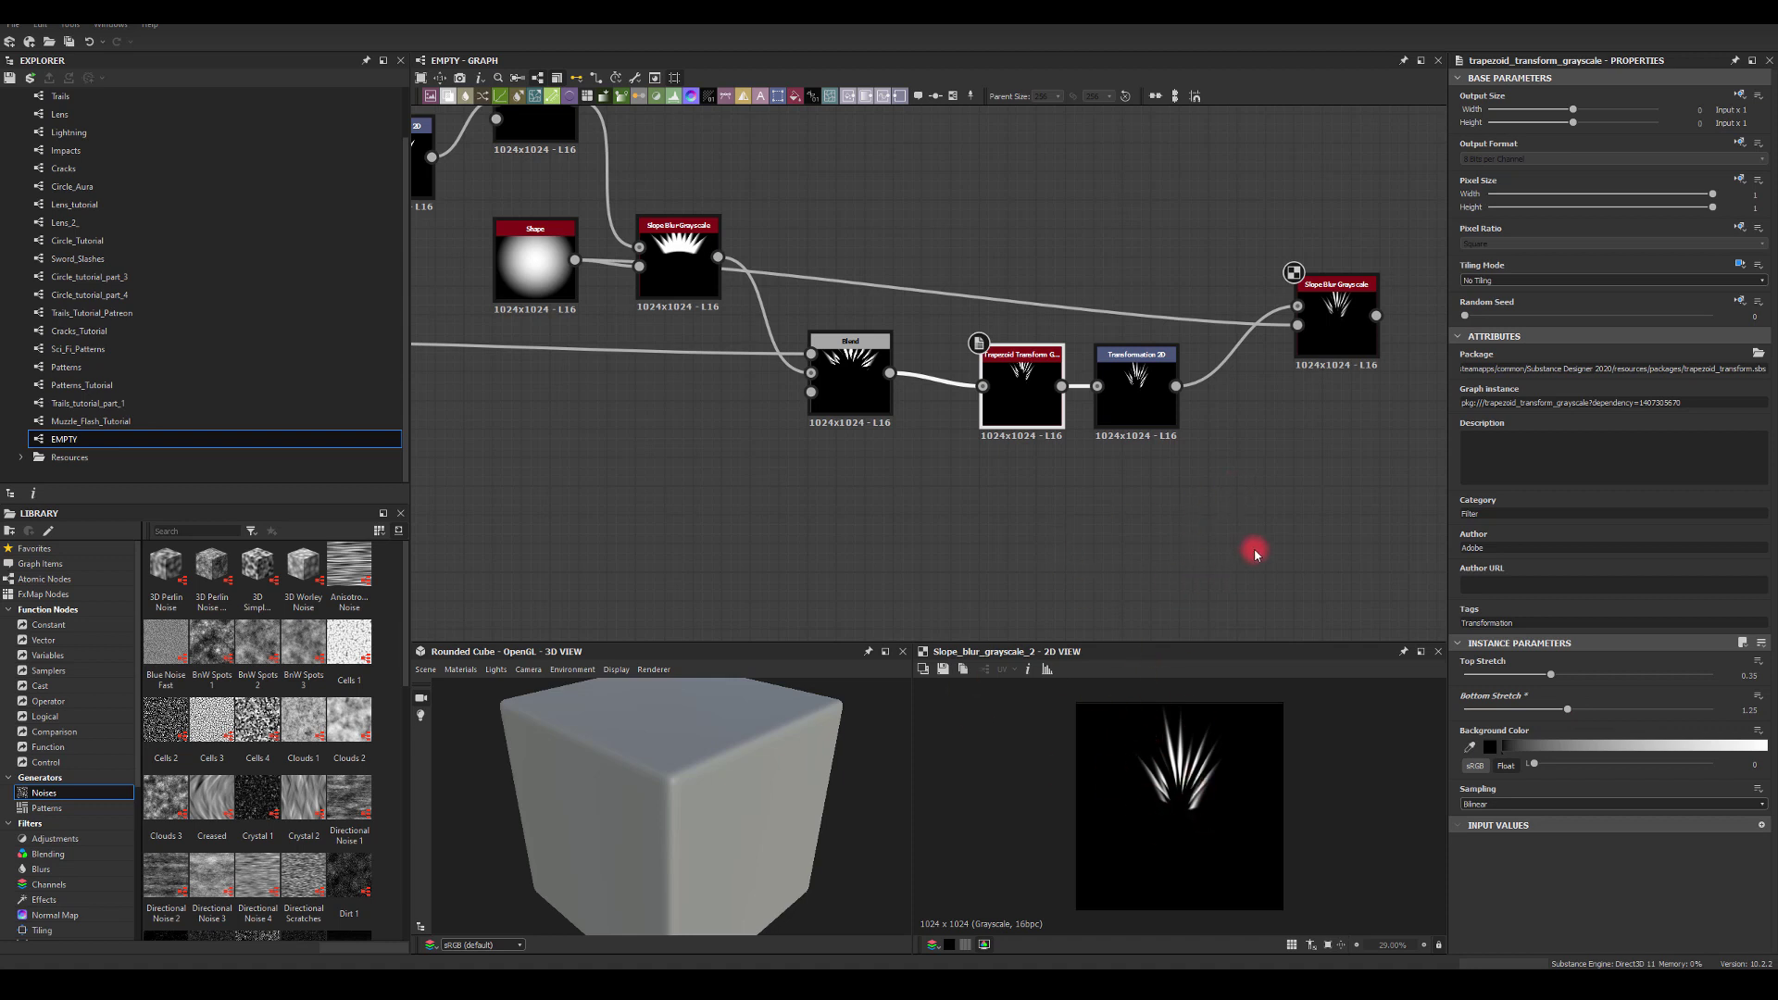
Move the last Slope Blur Grayscale closer to the Transformation 2D and add a Warp node fed by its output
{"action": "middle_click_drag", "start_coordinate": [1244, 546], "coordinate": [961, 632]}
{"action": "left_click_drag", "start_coordinate": [1061, 413], "coordinate": [1036, 366]}
{"action": "middle_click_drag", "start_coordinate": [1066, 354], "coordinate": [1034, 408]}
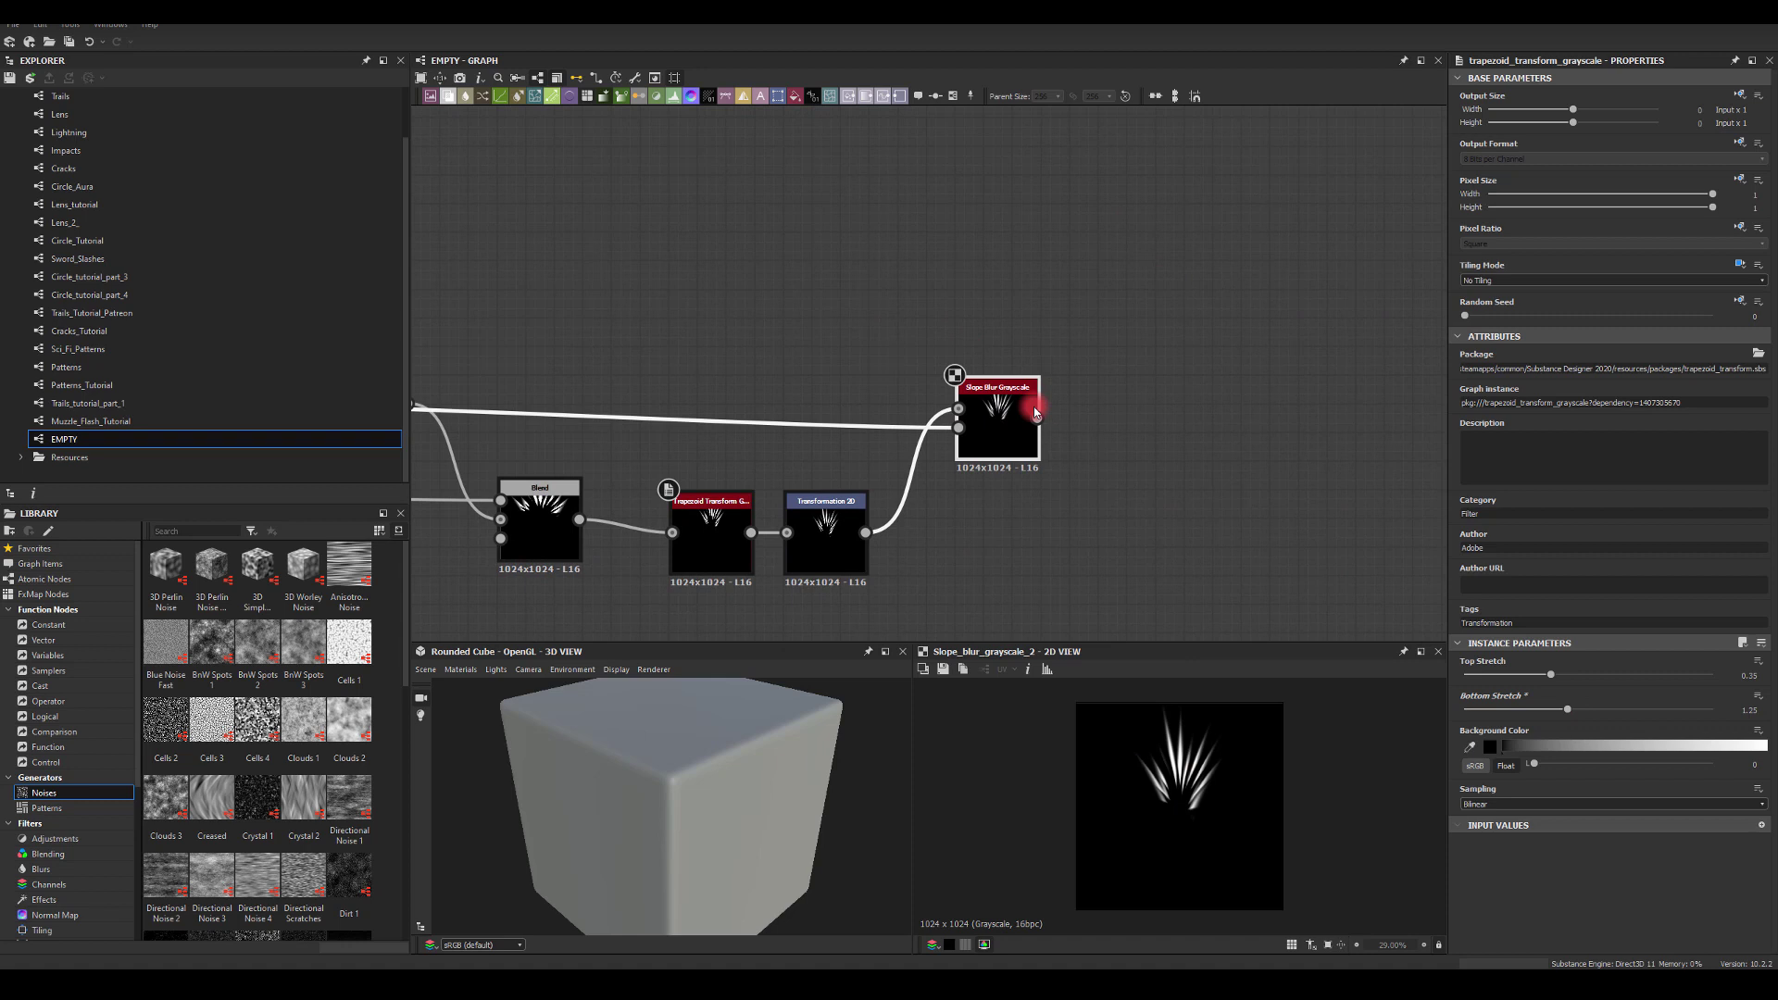
{"action": "left_click_drag", "start_coordinate": [1036, 412], "coordinate": [1198, 315]}
{"action": "type", "text": "wa"}
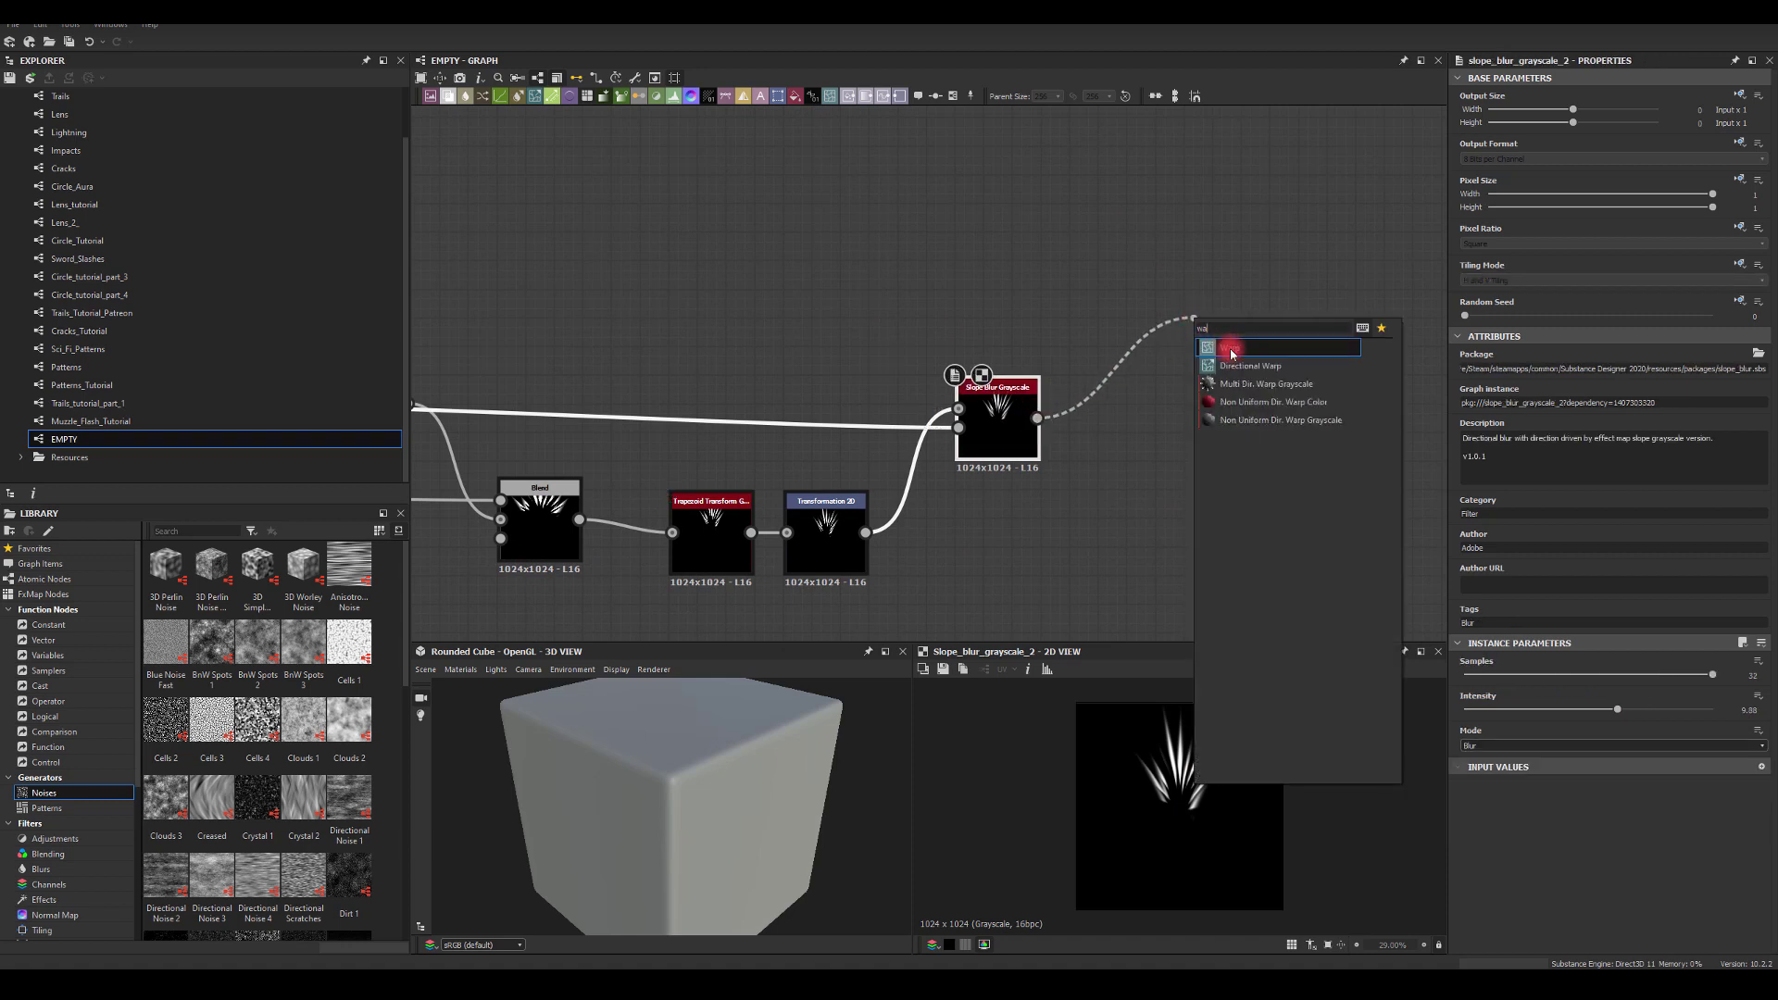
{"action": "left_click", "coordinate": [1230, 350]}
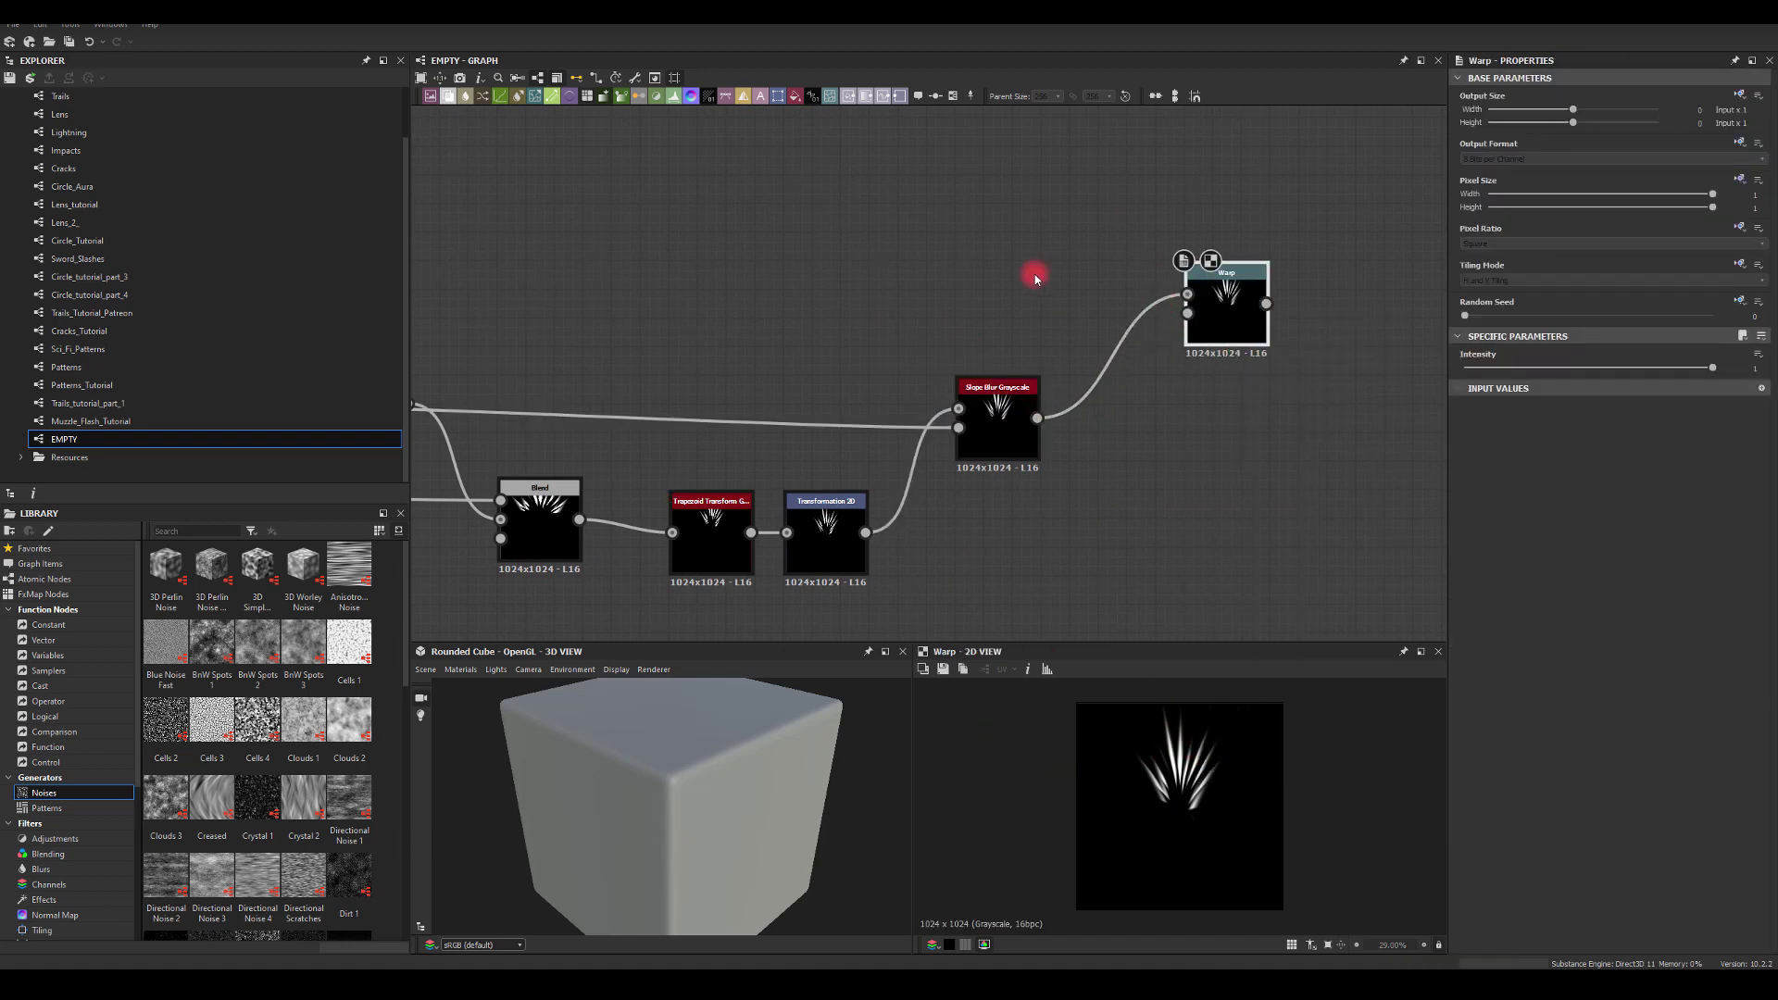
Add a Crystal 2 noise, blur it with Blur HQ Grayscale, and connect it to the Warp's gradient input
{"action": "middle_click_drag", "start_coordinate": [866, 309], "coordinate": [954, 355]}
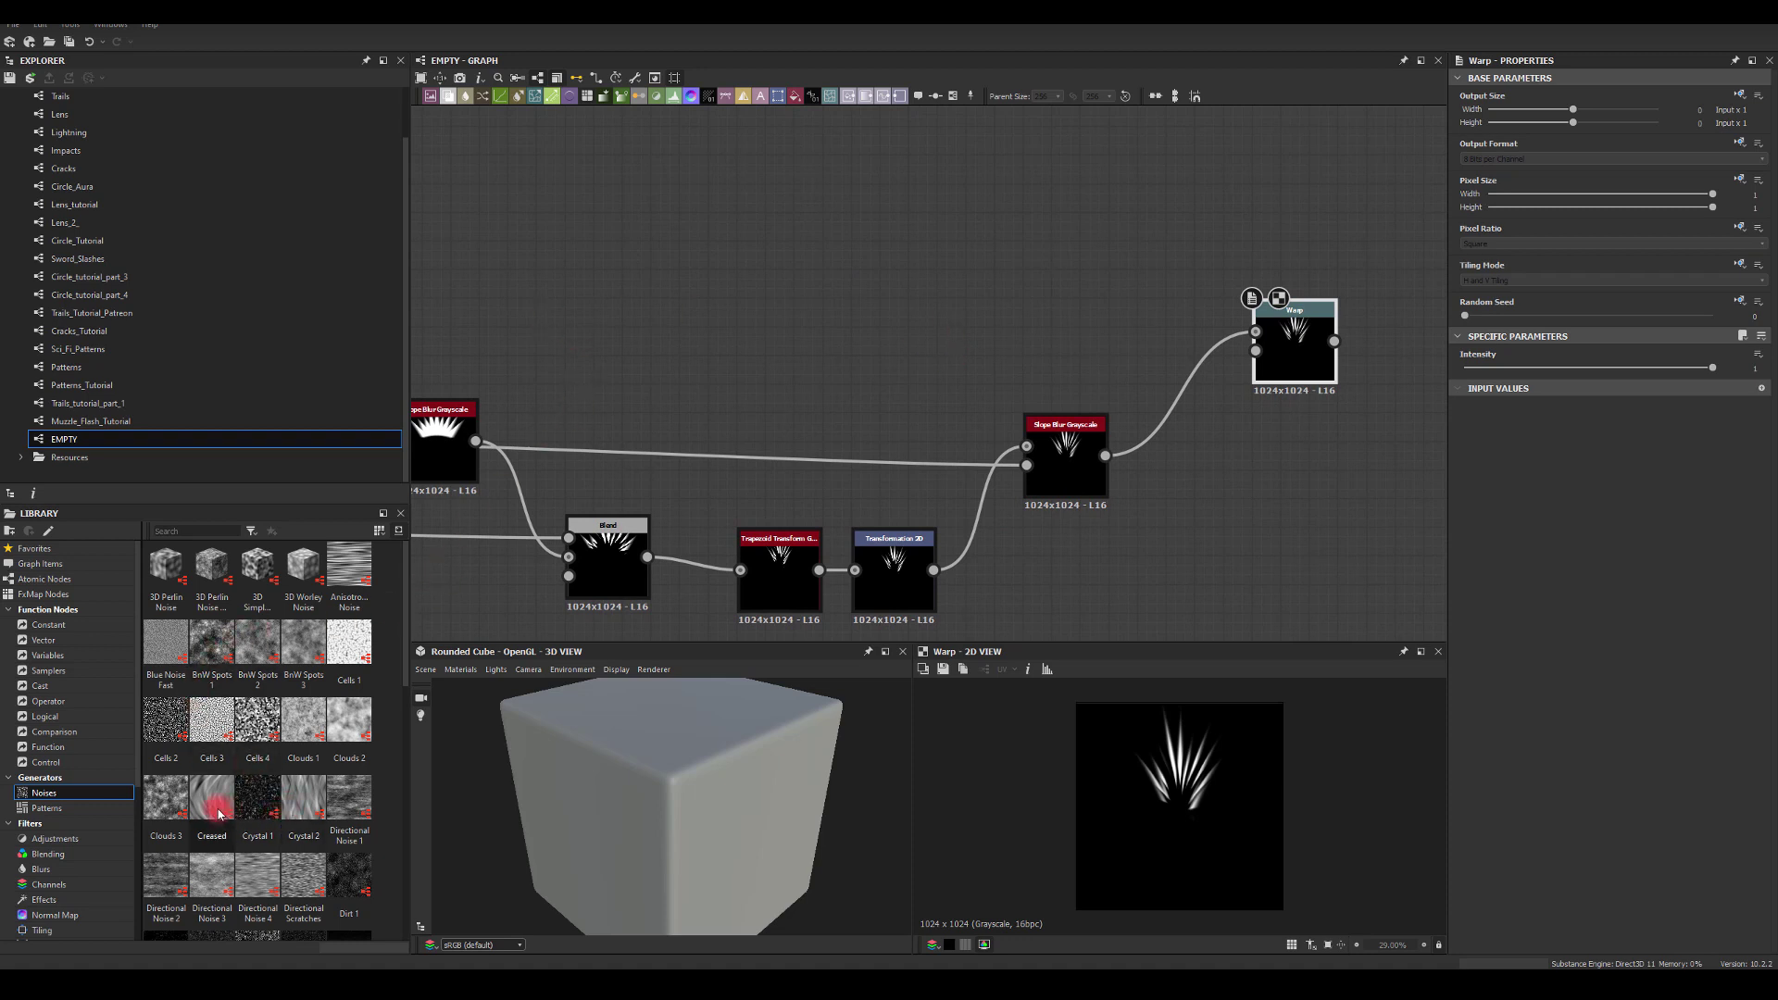
{"action": "left_click_drag", "start_coordinate": [304, 798], "coordinate": [1053, 255]}
{"action": "type", "text": "bl"}
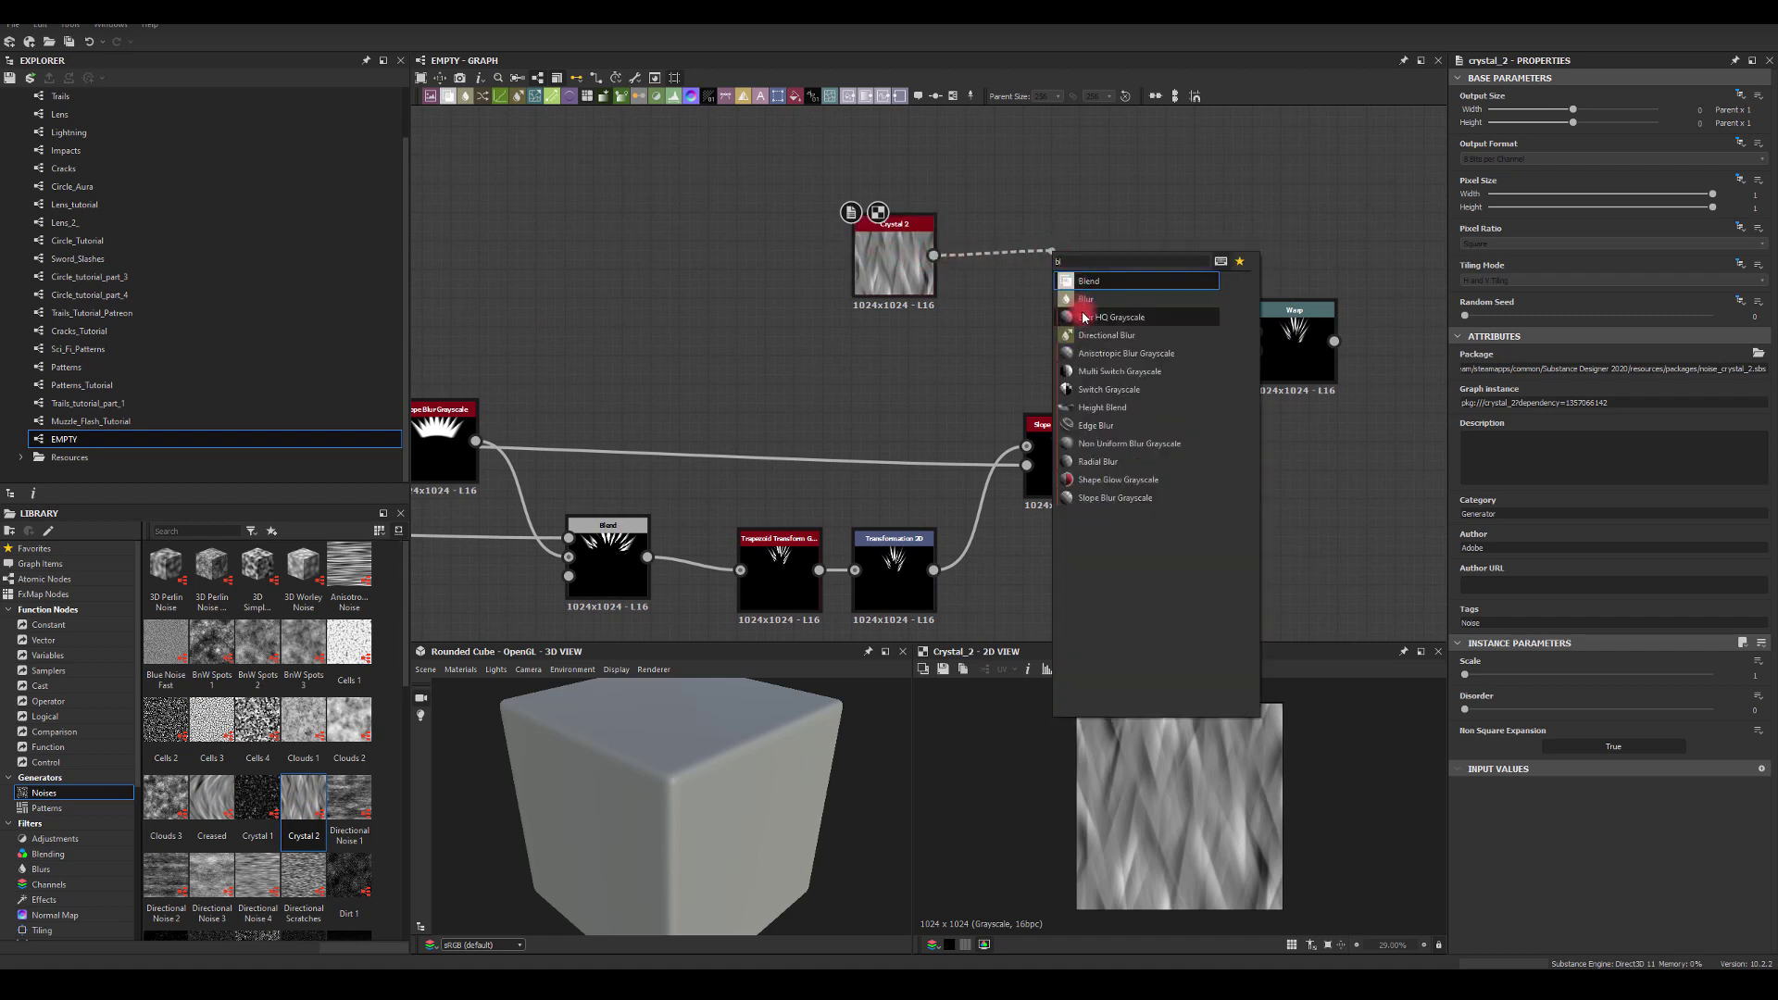
{"action": "left_click", "coordinate": [1083, 317]}
{"action": "left_click_drag", "start_coordinate": [1062, 255], "coordinate": [1281, 349]}
{"action": "left_click", "coordinate": [1282, 349]}
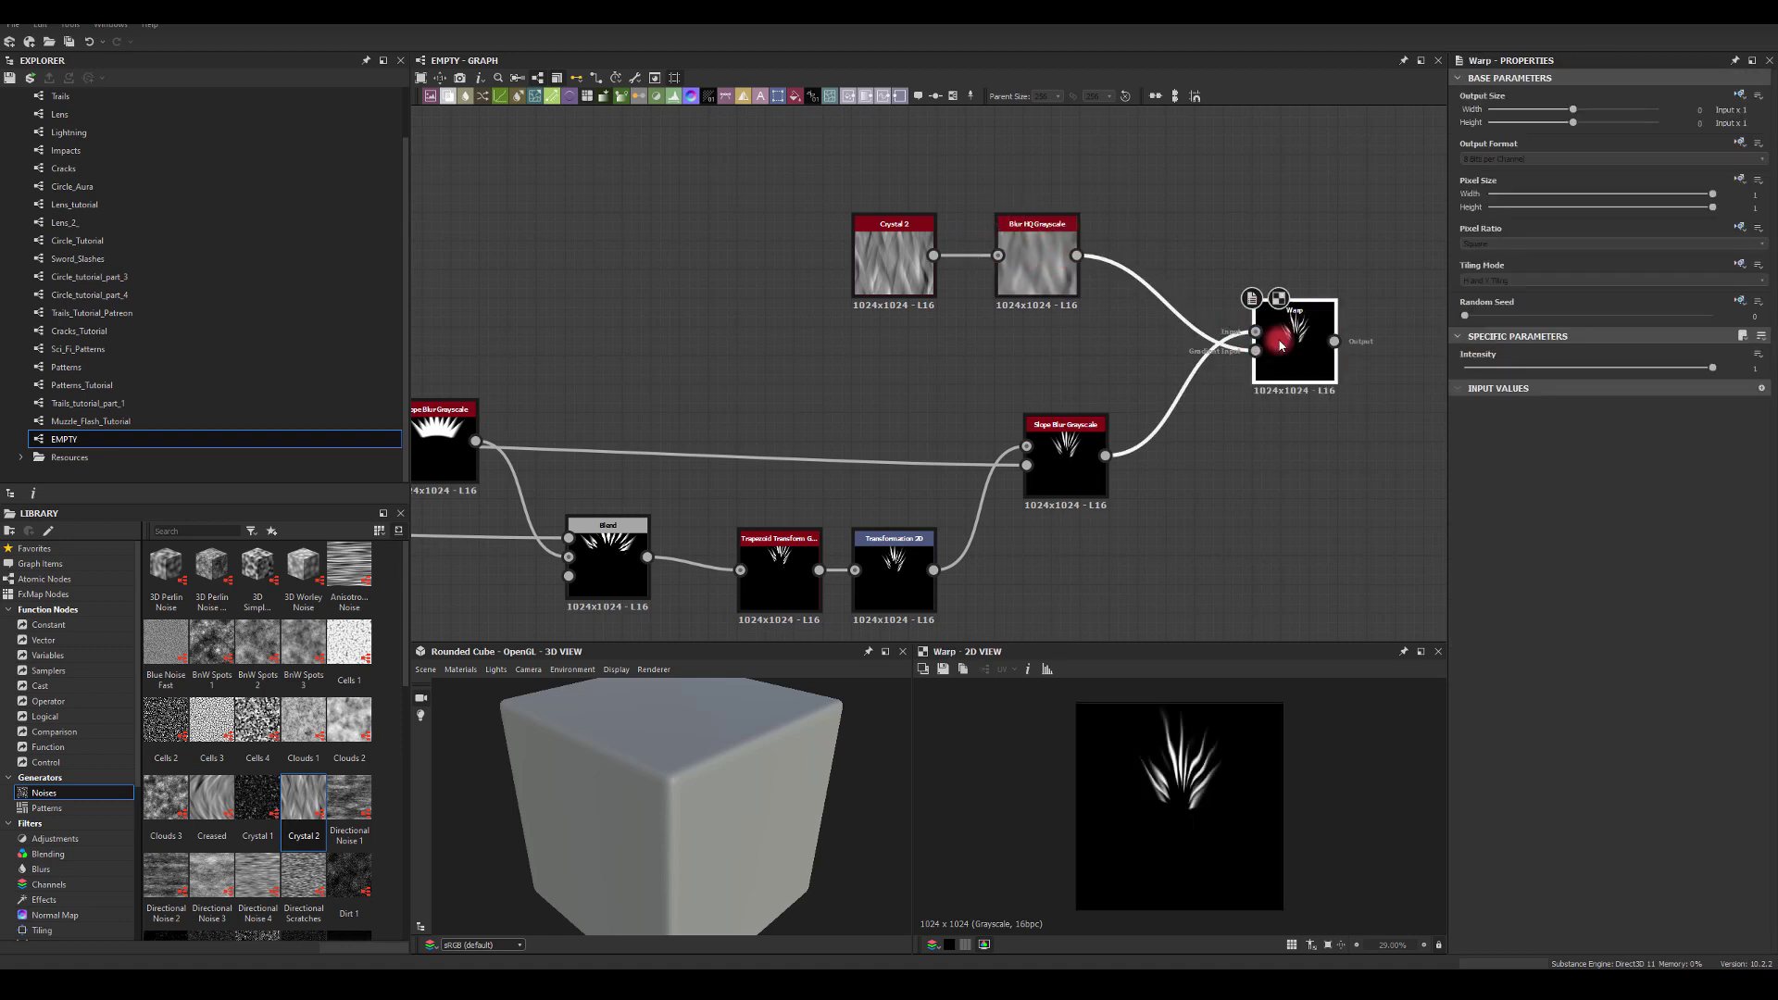
Set the Warp's Intensity to 0.4
{"action": "mouse_move", "coordinate": [1713, 370]}
{"action": "left_mouse_down"}
{"action": "mouse_move", "coordinate": [1359, 356]}
{"action": "mouse_move", "coordinate": [1726, 358]}
{"action": "left_mouse_up"}
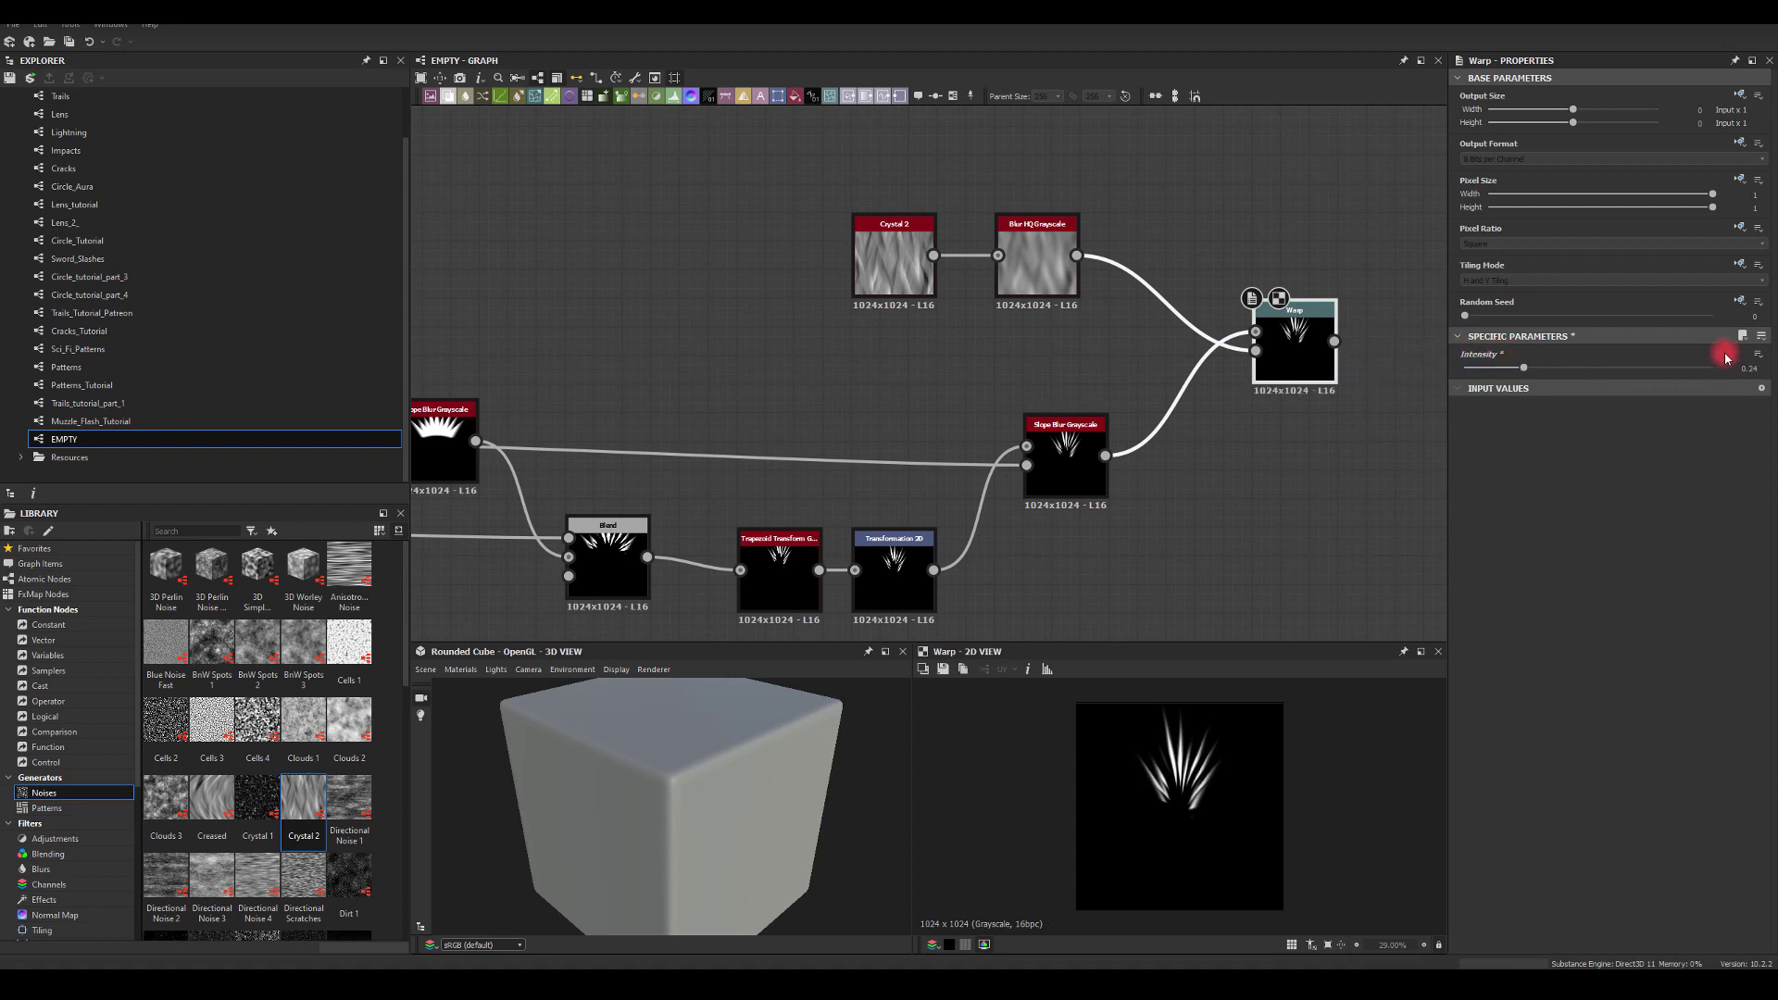
{"action": "left_click", "coordinate": [1769, 370]}
{"action": "key", "text": "BackSpace"}
{"action": "type", "text": "5"}
{"action": "key", "text": "Return"}
{"action": "left_click", "coordinate": [1281, 469]}
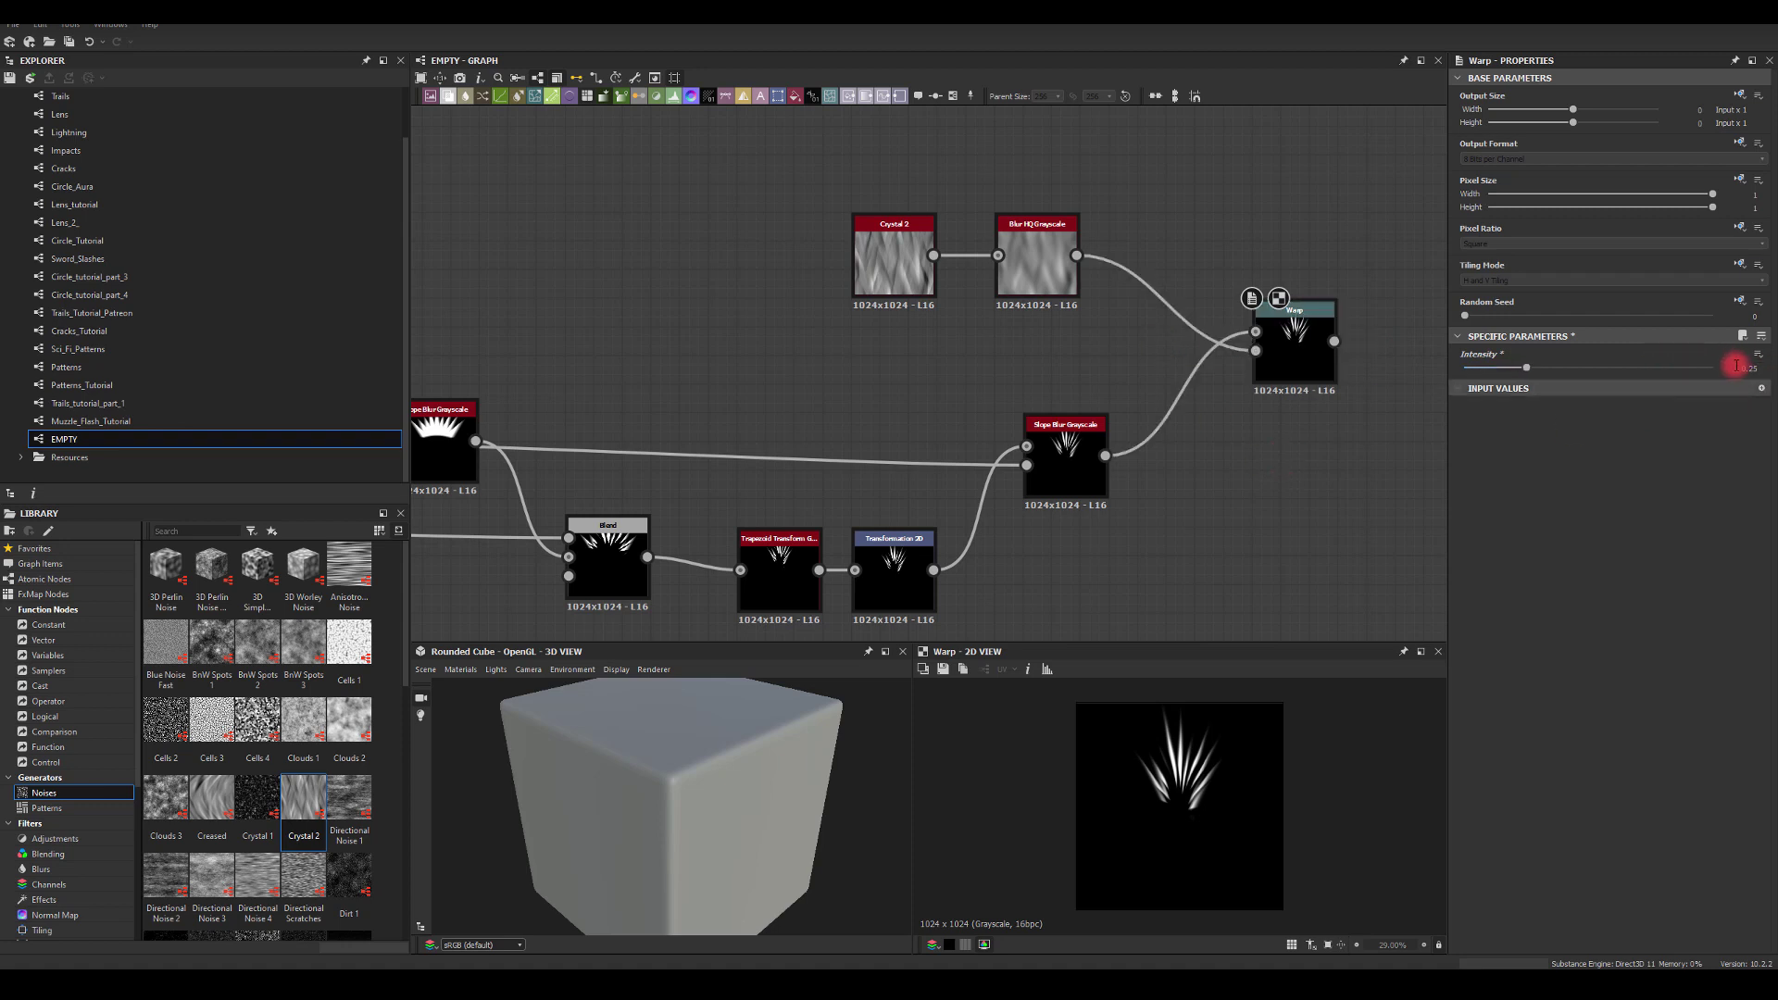
{"action": "type", "text": "0.4"}
{"action": "left_click", "coordinate": [945, 765]}
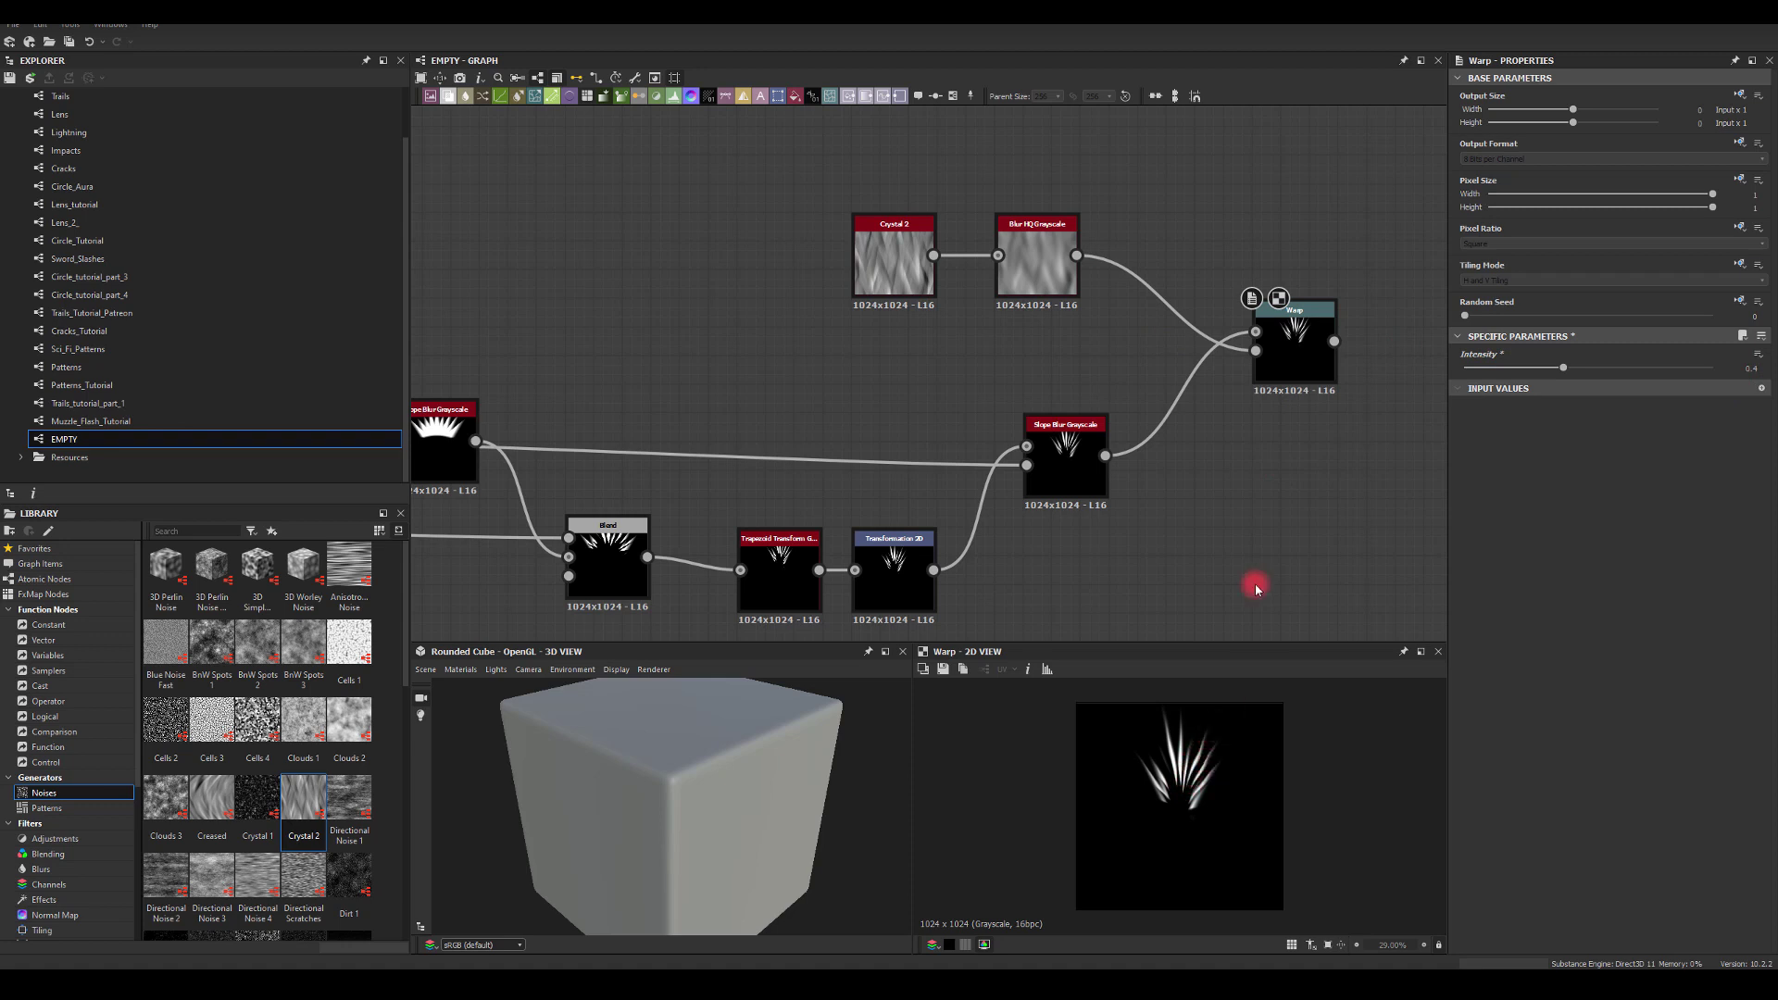
Add a Splatter Circular node after the Warp and connect the Warp's output to its first pattern input
{"action": "middle_click_drag", "start_coordinate": [1250, 389], "coordinate": [1010, 425]}
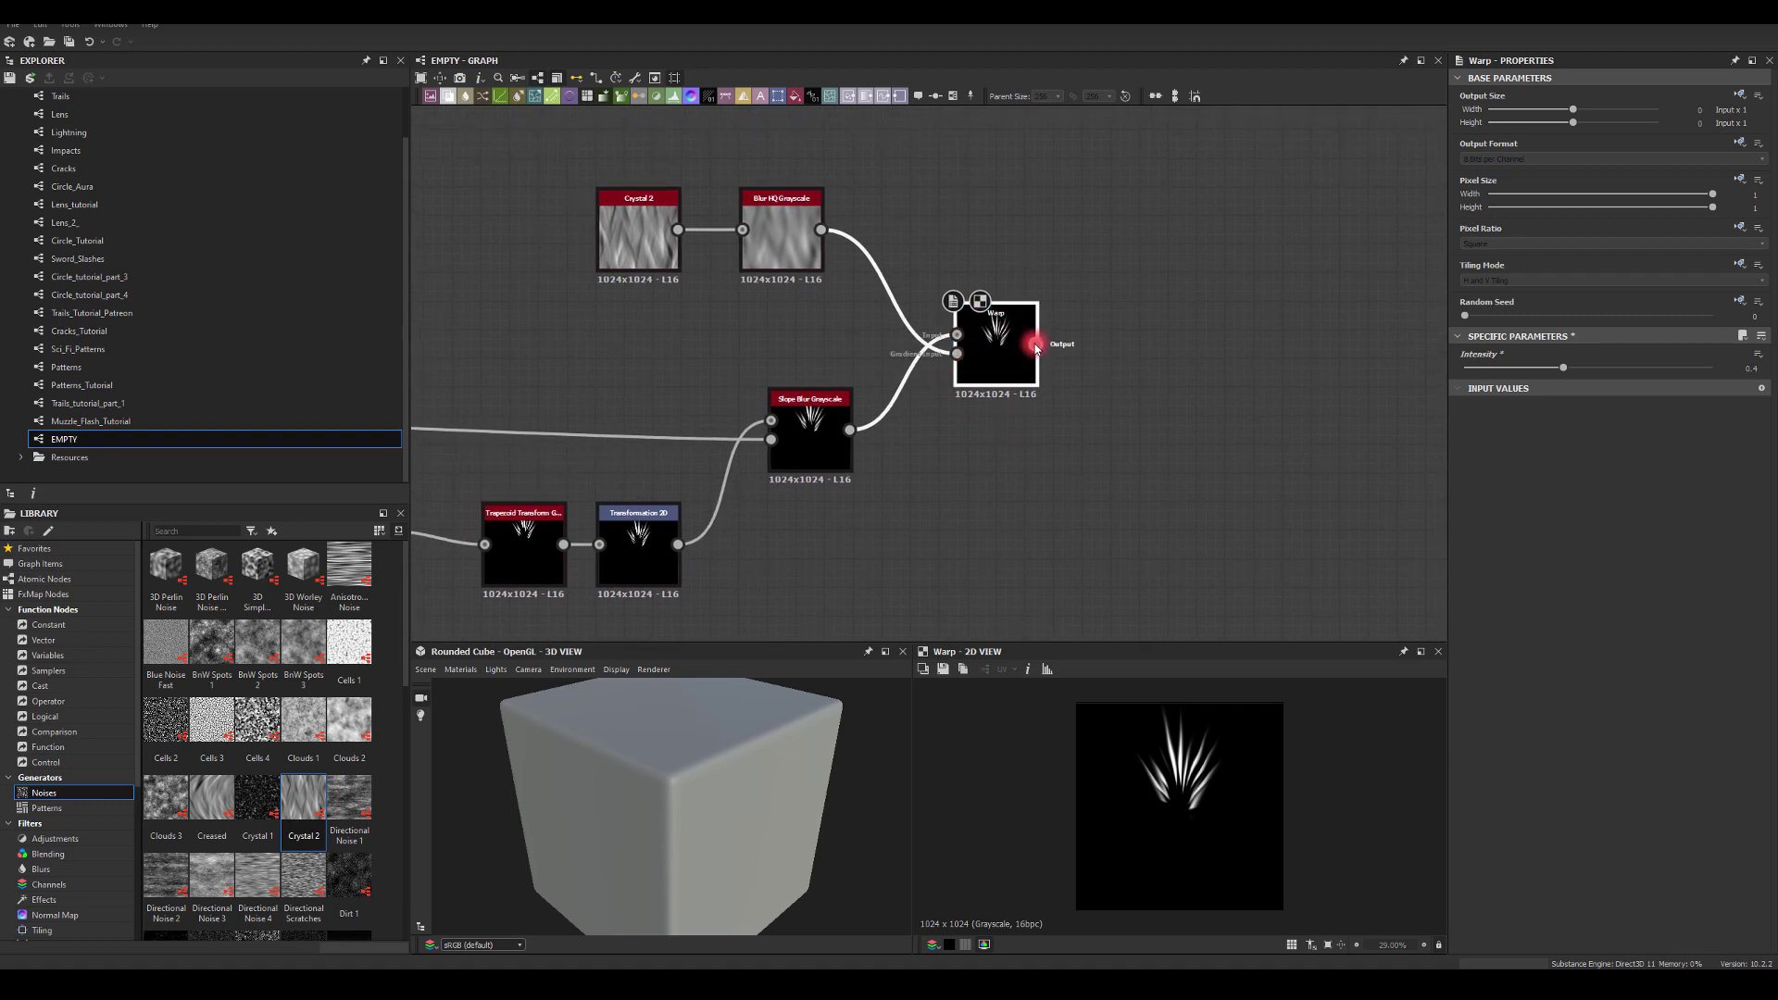
{"action": "key", "text": "space"}
{"action": "type", "text": "spl"}
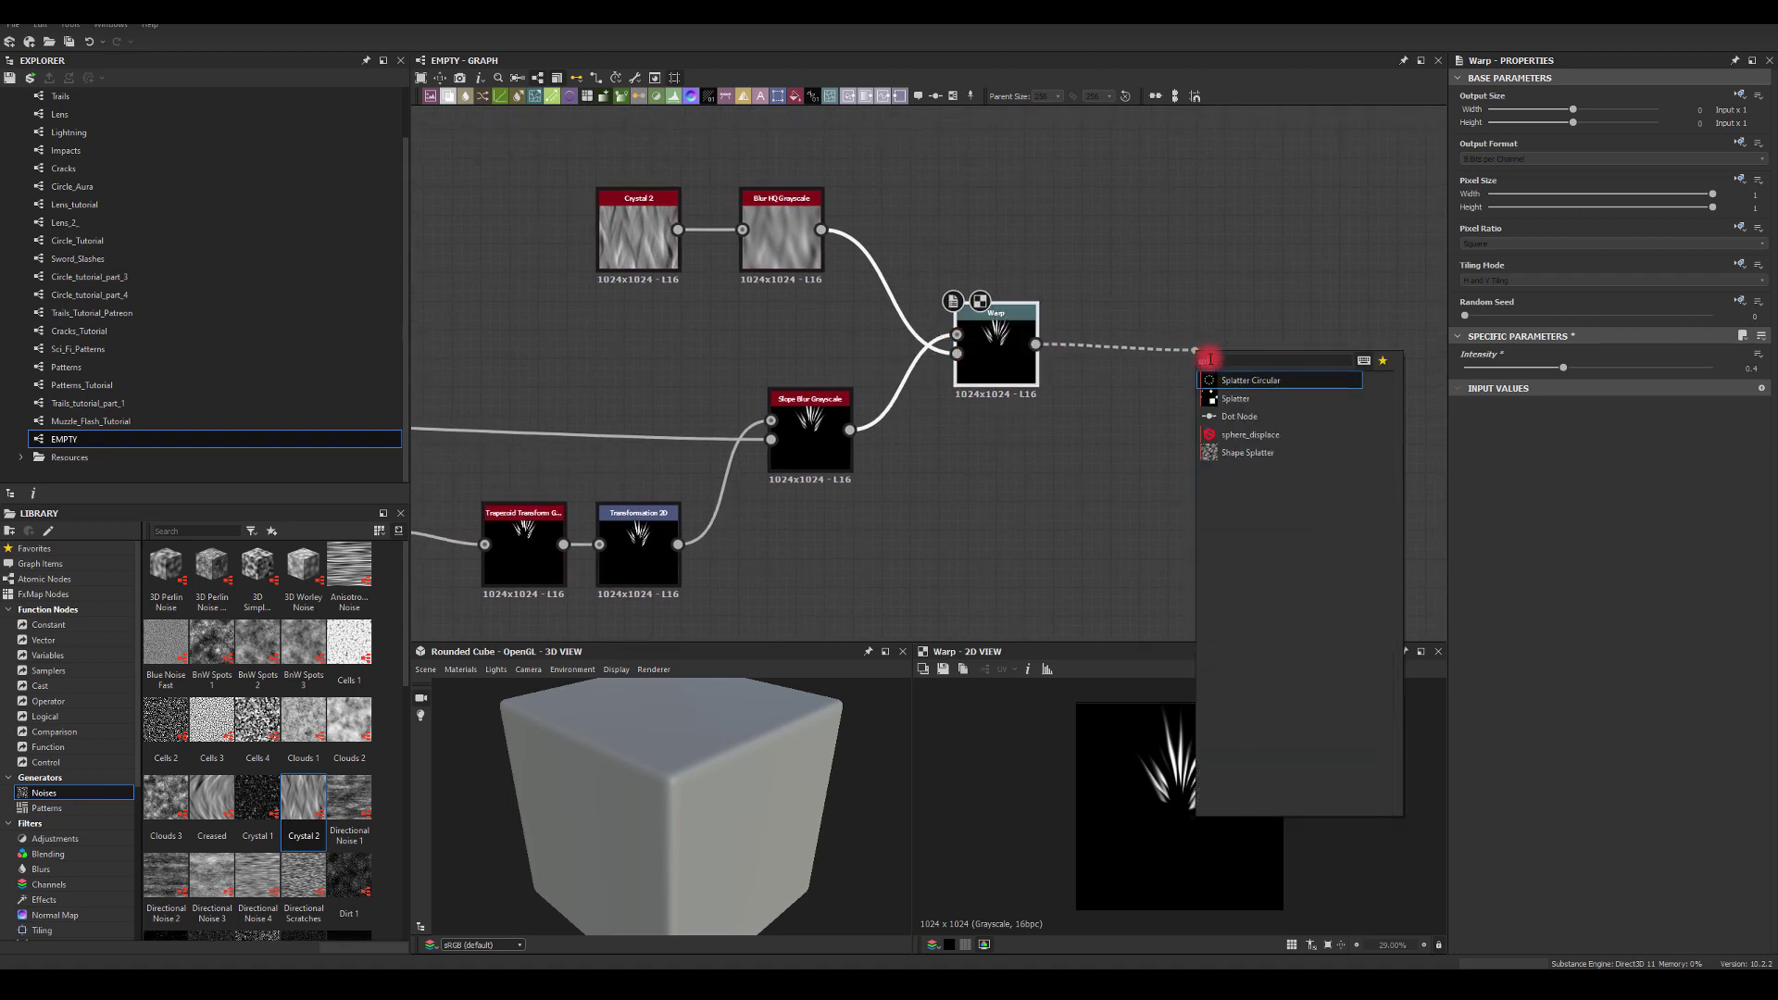
{"action": "left_click", "coordinate": [1230, 380]}
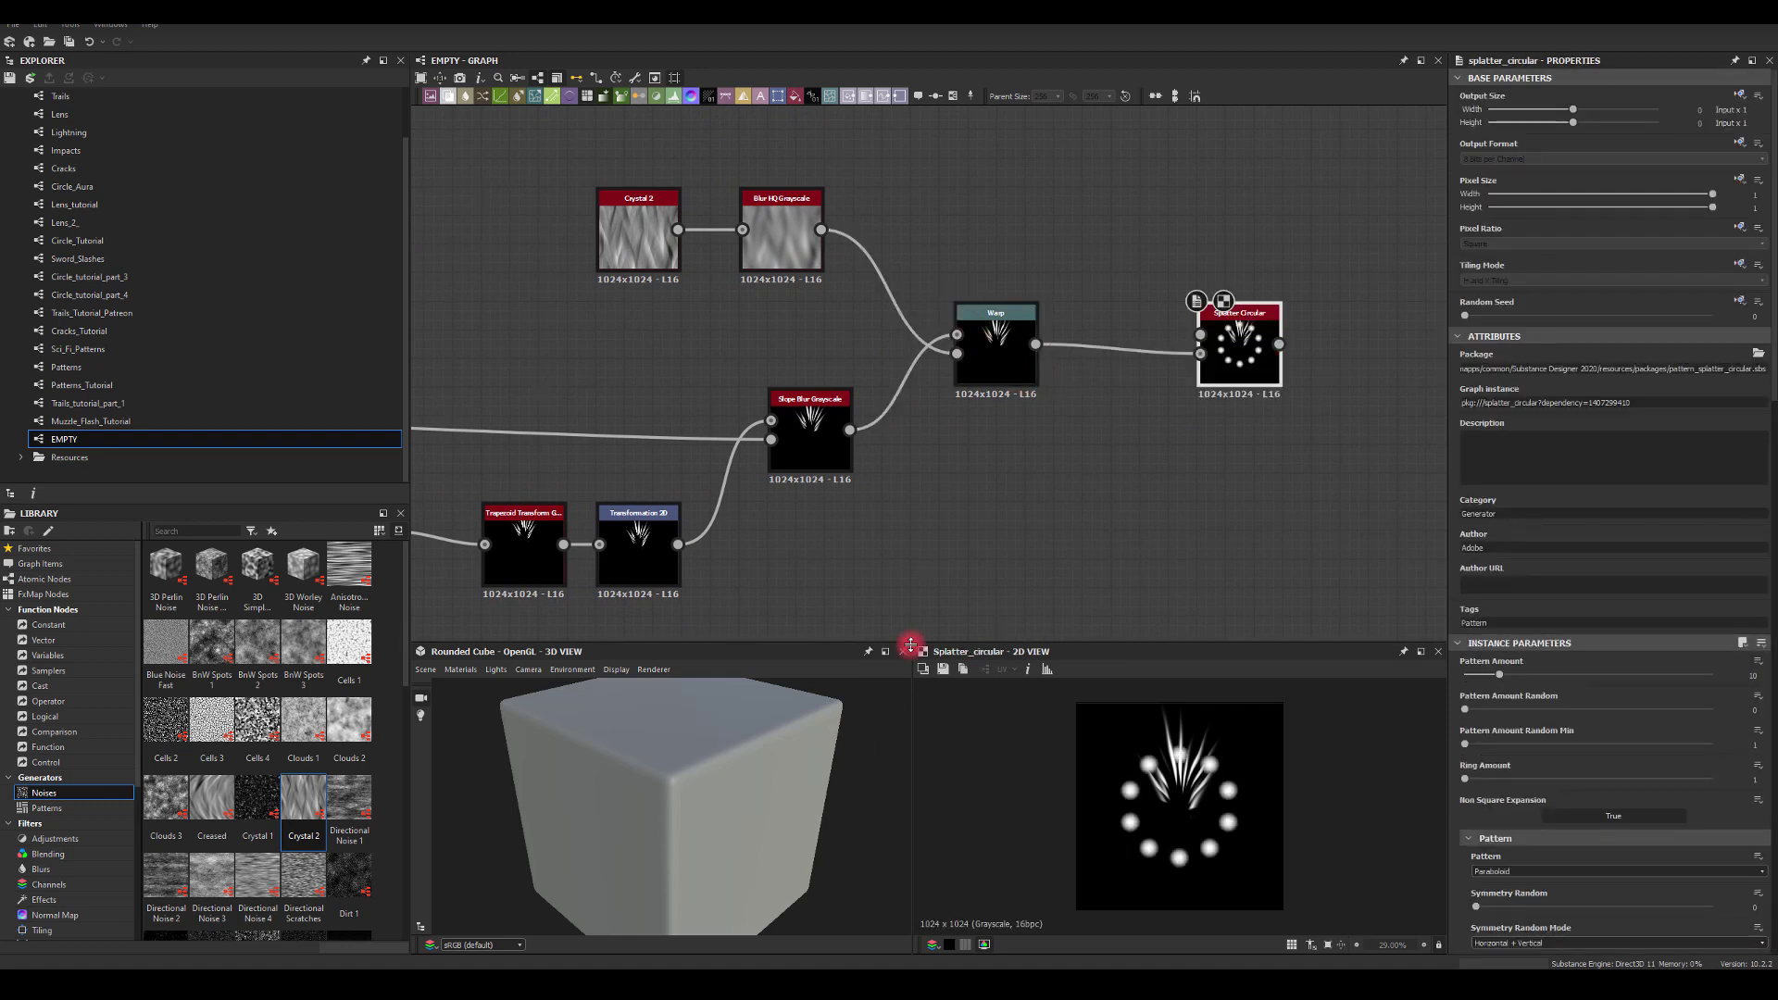
{"action": "mouse_move", "coordinate": [1200, 354]}
{"action": "left_mouse_down"}
{"action": "mouse_move", "coordinate": [1035, 344]}
{"action": "mouse_move", "coordinate": [1211, 334]}
{"action": "mouse_move", "coordinate": [1174, 345]}
{"action": "left_mouse_up"}
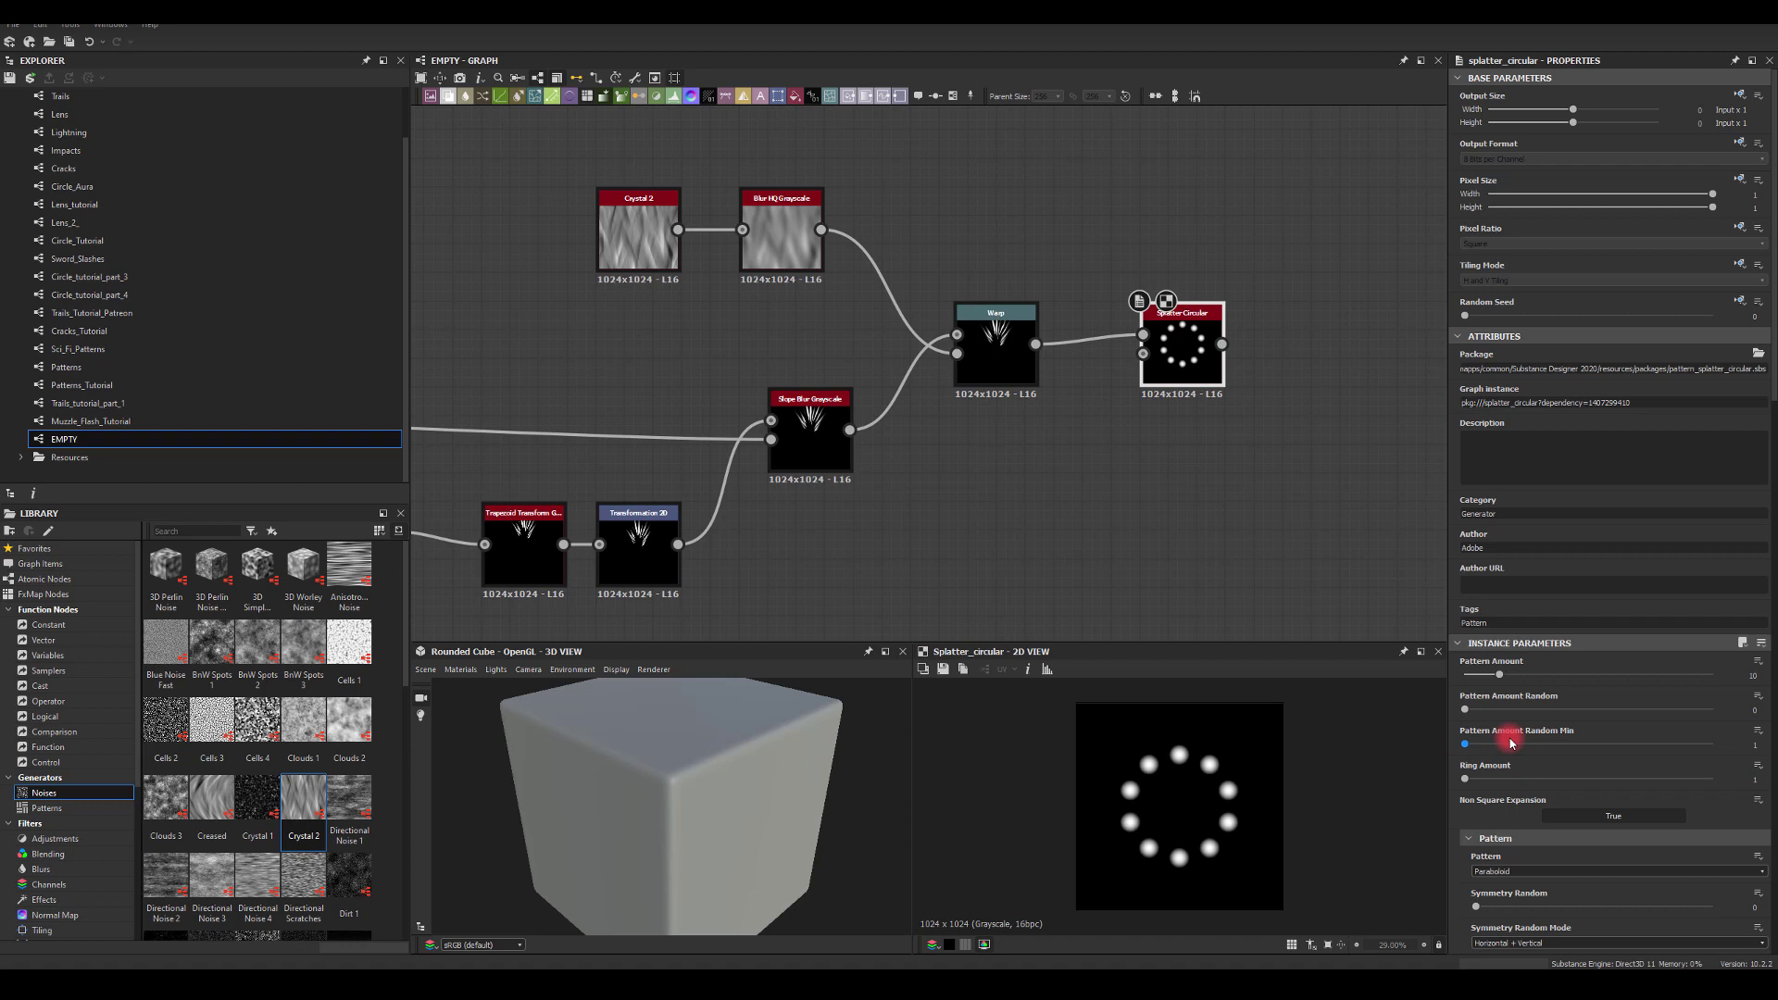
Set the Splatter Circular's Pattern to Image Input and its Pattern Amount to 3
{"action": "left_click", "coordinate": [1485, 872]}
{"action": "left_click", "coordinate": [1491, 893]}
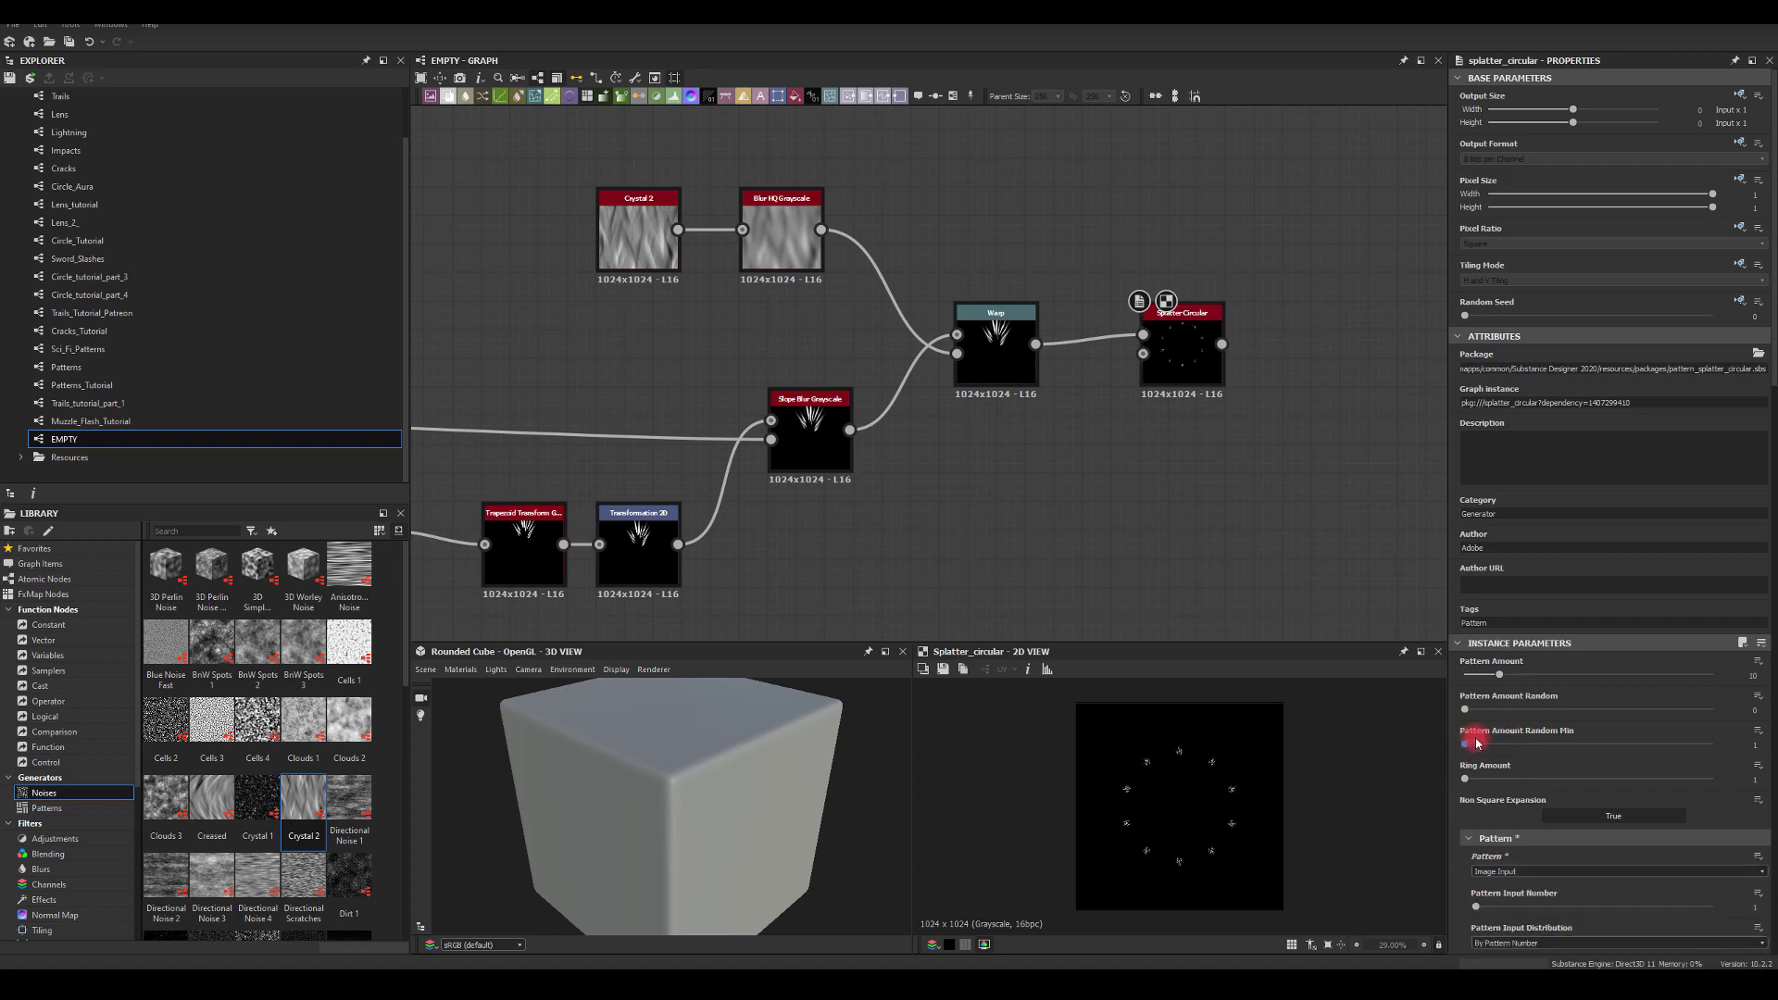
{"action": "scroll", "coordinate": [1479, 736], "scroll_direction": "down", "scroll_amount": 3}
{"action": "left_click", "coordinate": [1743, 466]}
{"action": "type", "text": "3"}
{"action": "key", "text": "Return"}
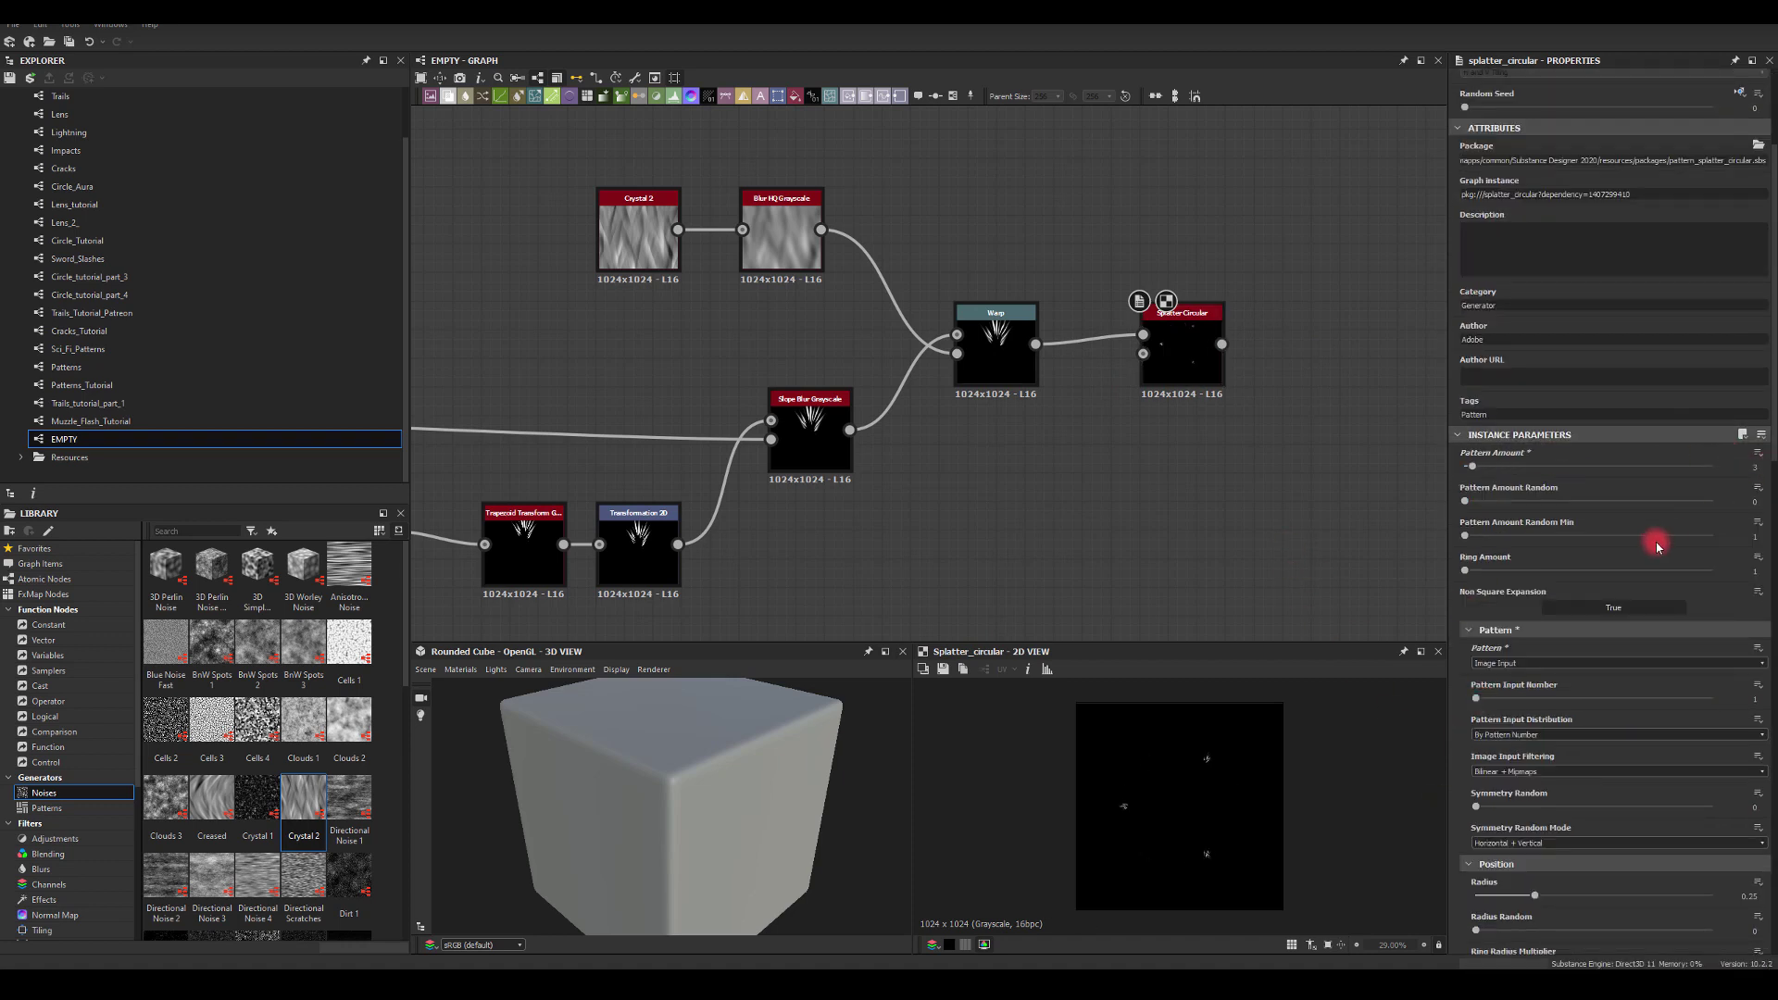
Set the Splatter Circular's Scale to 2, its Size to about 0.31 by 0.47, and its Radius to about 0.05
{"action": "scroll", "coordinate": [1644, 552], "scroll_direction": "down", "scroll_amount": 3}
{"action": "scroll", "coordinate": [1559, 596], "scroll_direction": "down", "scroll_amount": 6}
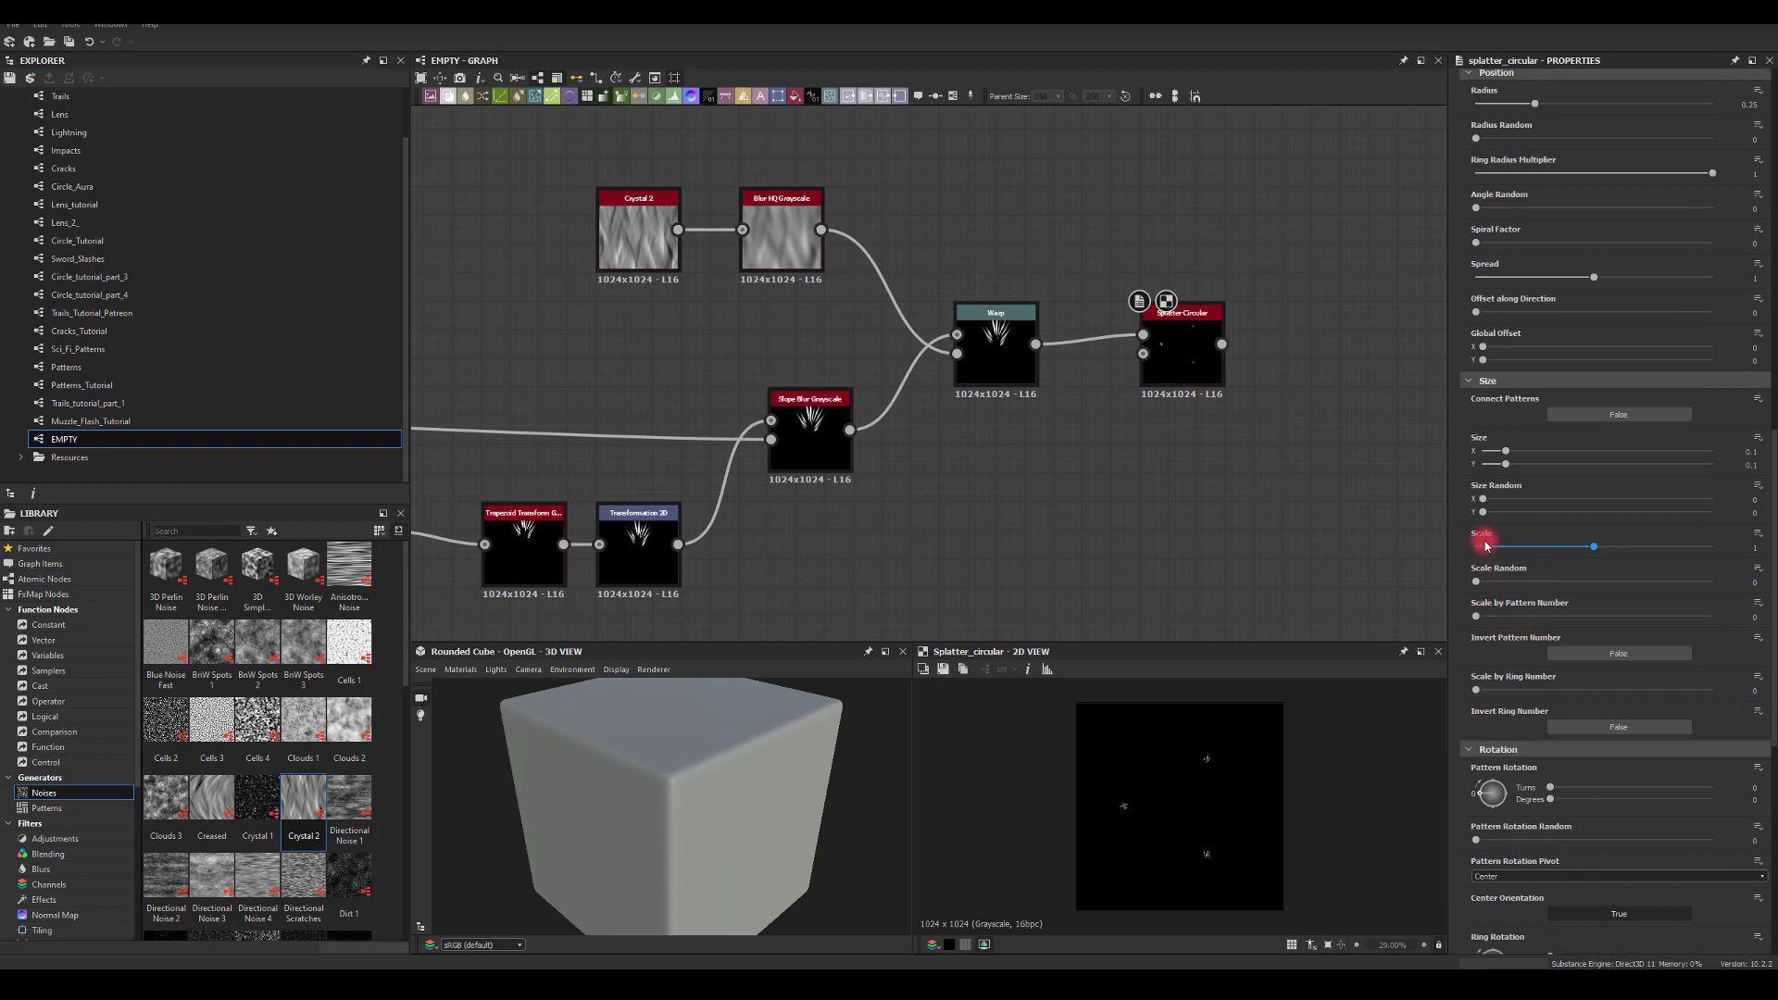
{"action": "left_click_drag", "start_coordinate": [1591, 545], "coordinate": [1712, 546]}
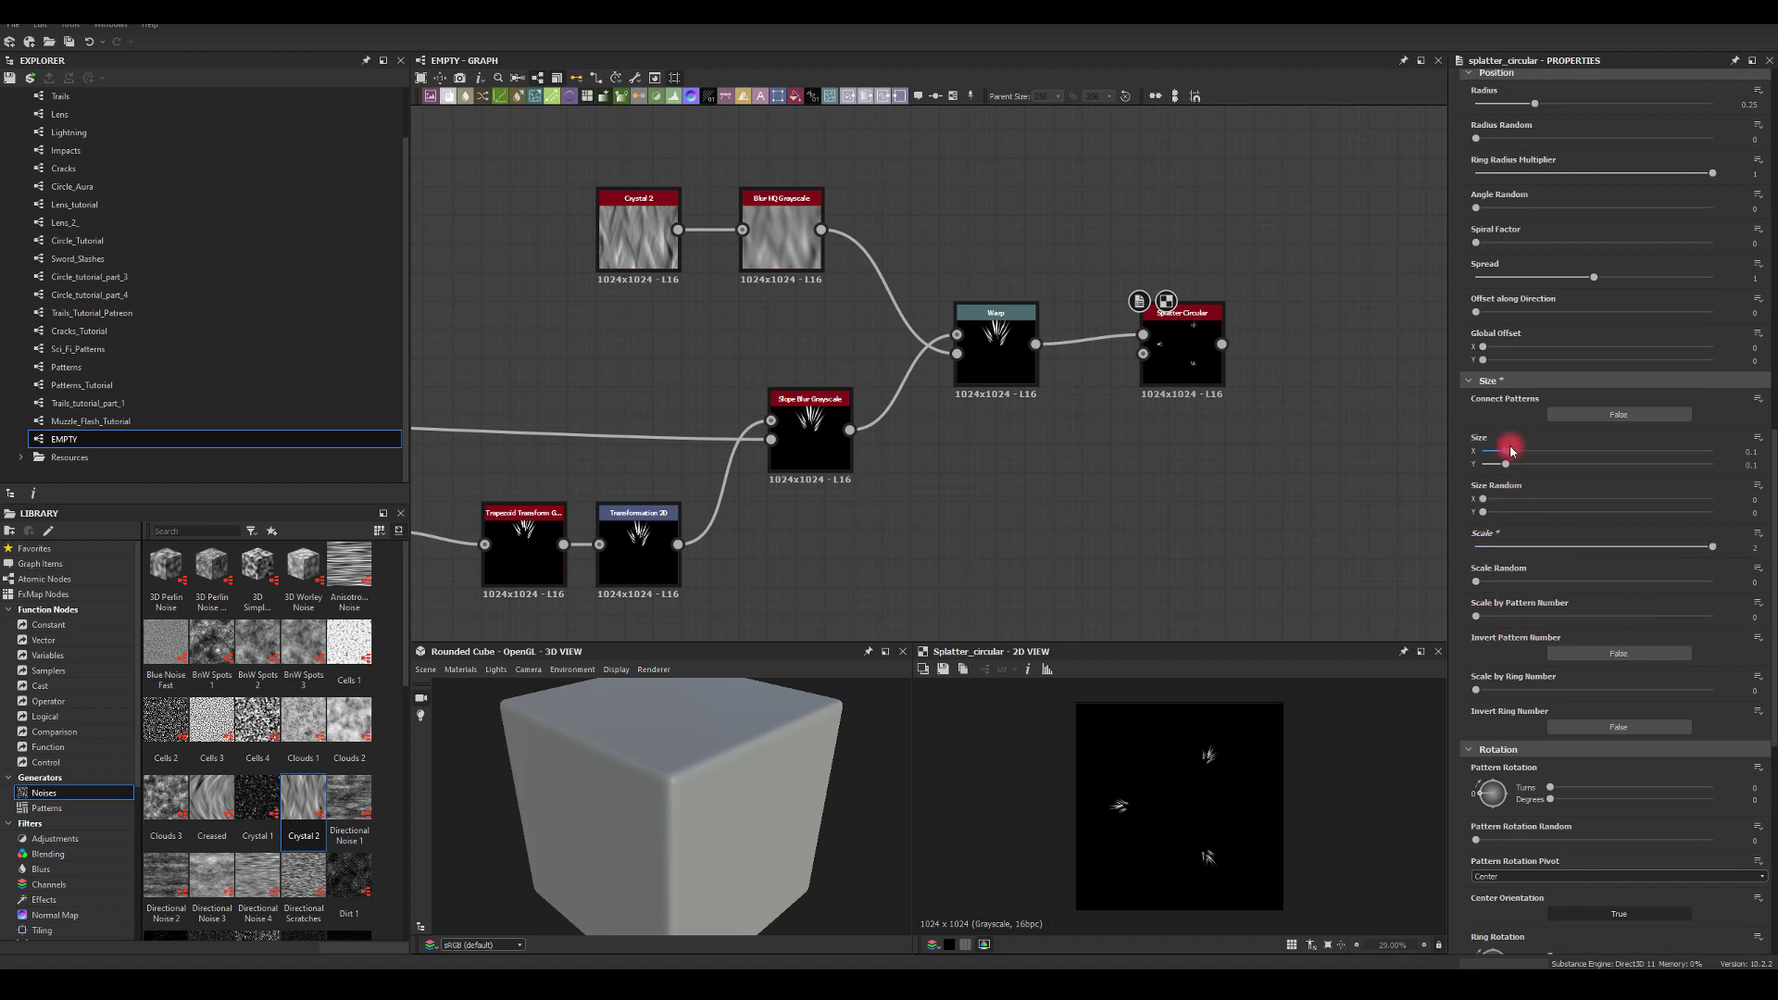
{"action": "left_click_drag", "start_coordinate": [1505, 451], "coordinate": [1641, 464]}
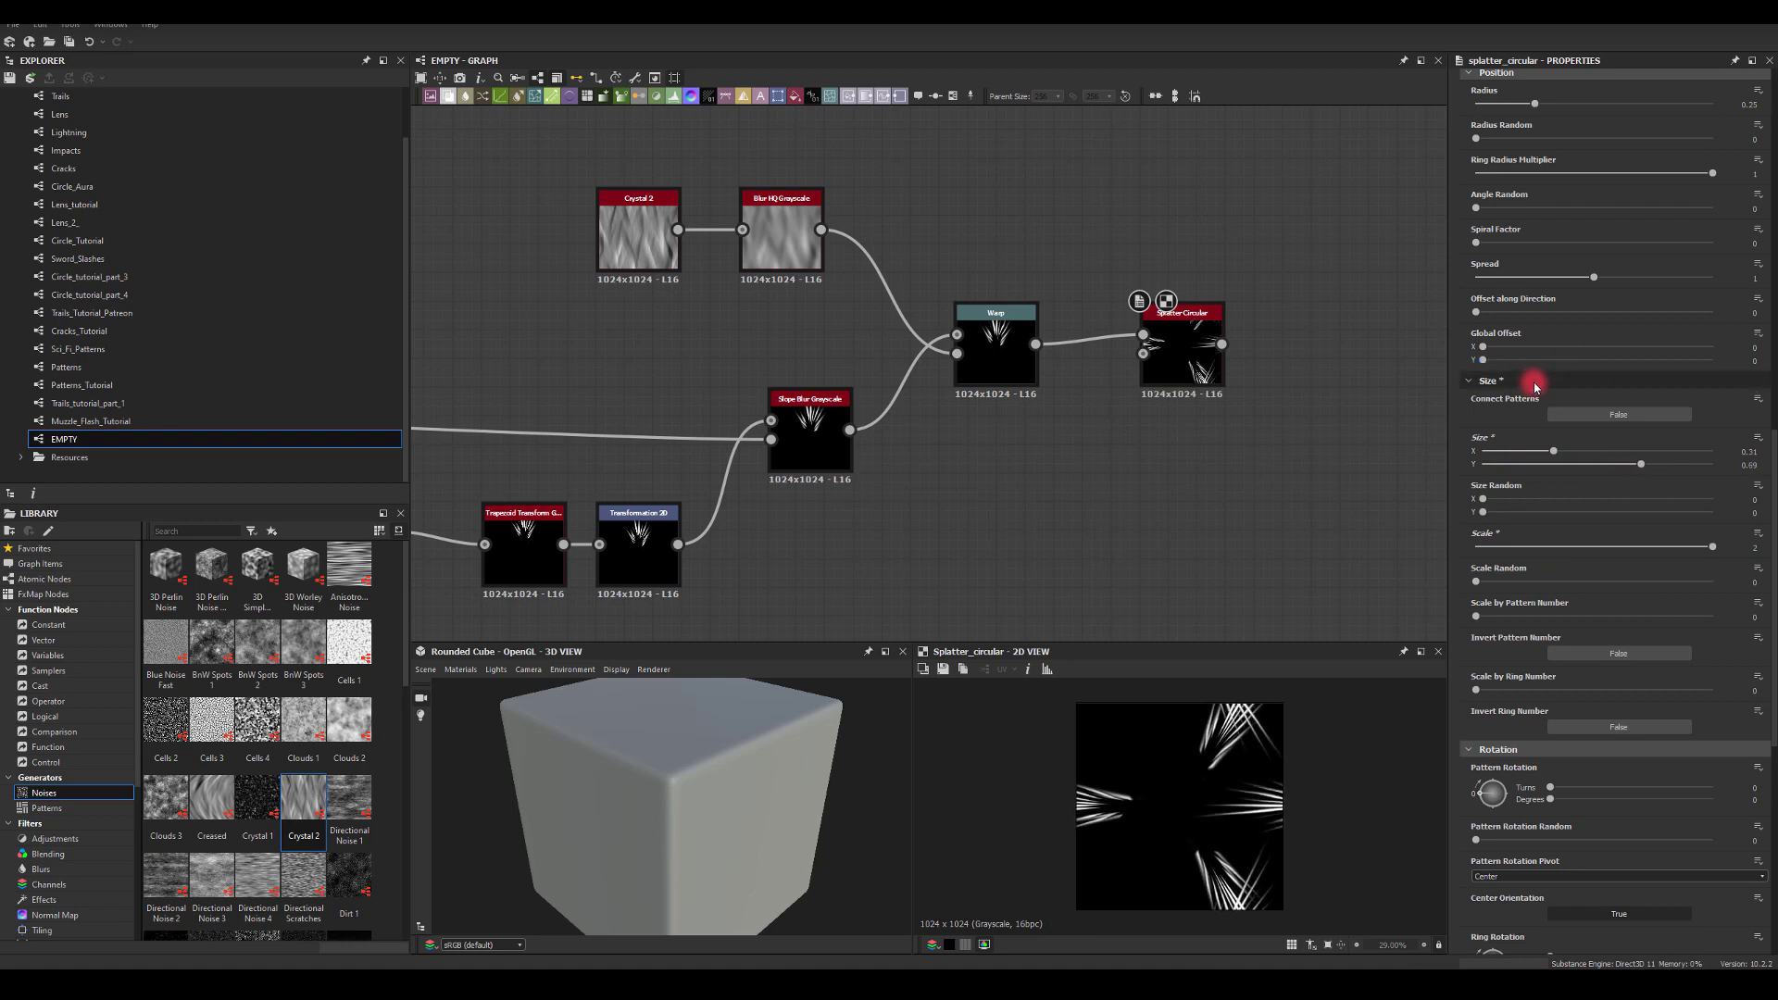
{"action": "left_click_drag", "start_coordinate": [1533, 100], "coordinate": [1482, 110]}
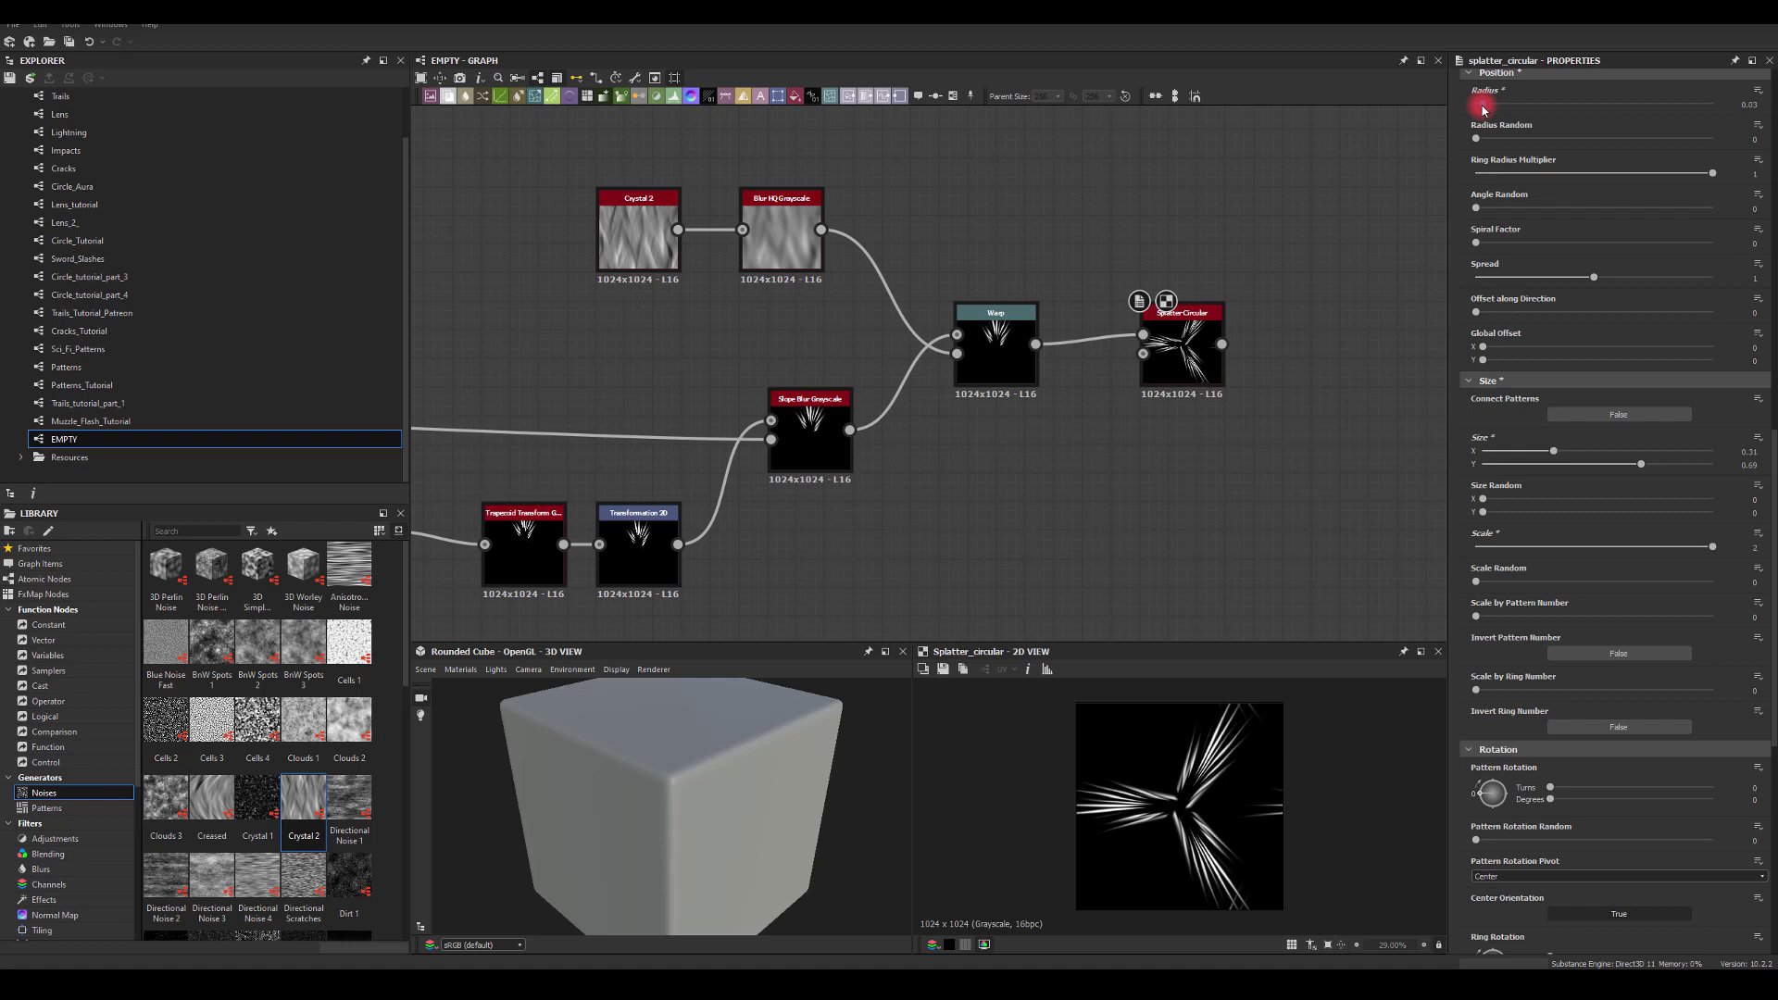
{"action": "left_click_drag", "start_coordinate": [1613, 454], "coordinate": [1590, 463]}
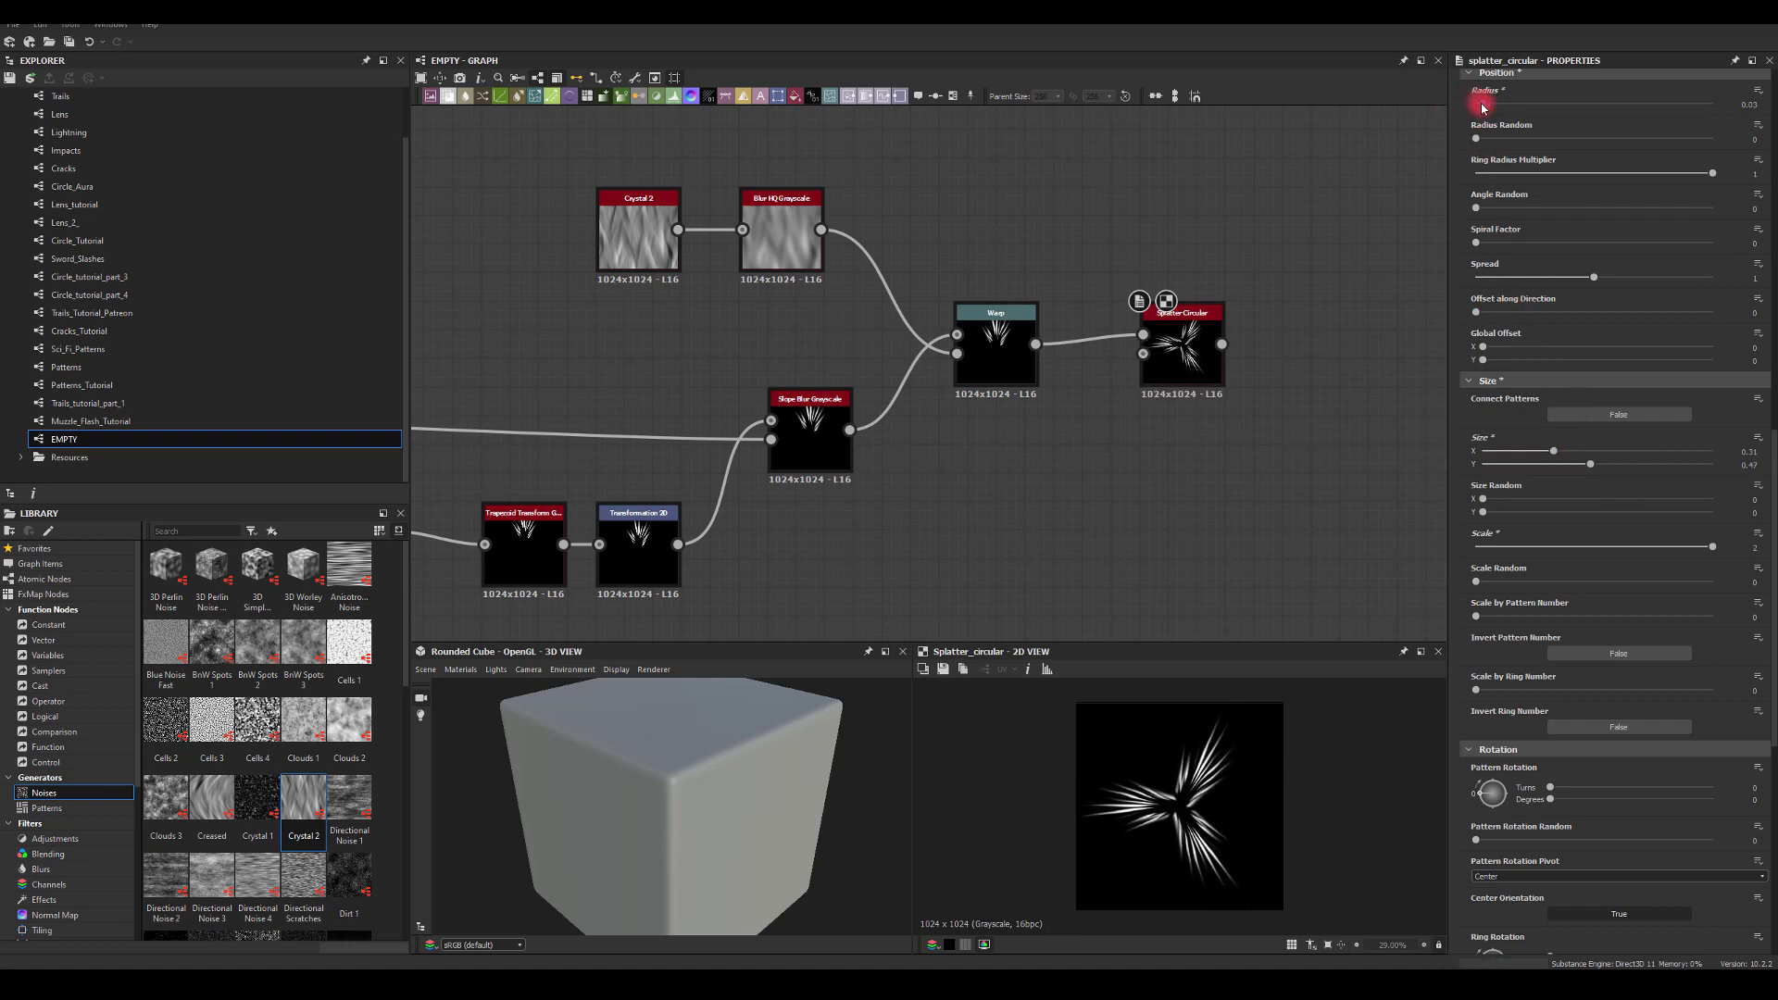
{"action": "left_click_drag", "start_coordinate": [1482, 107], "coordinate": [1489, 108]}
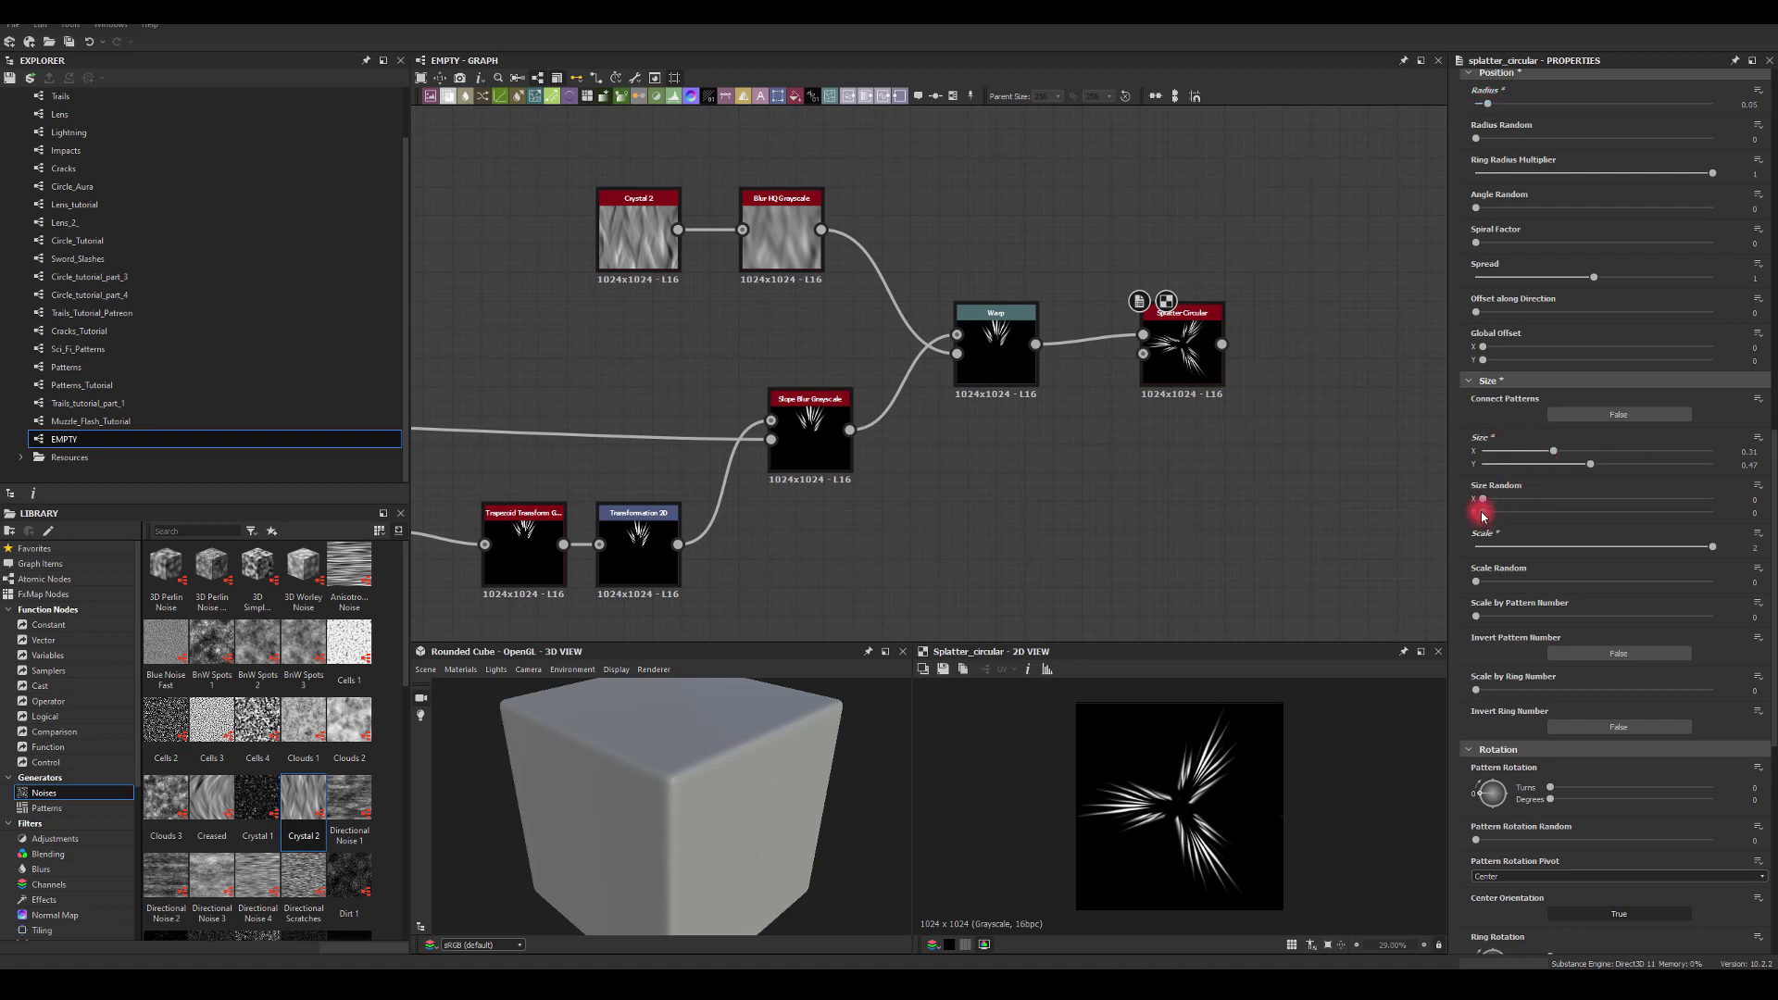
Set the splatter's Size Random to about 0.35 by 0.39 and enlarge its Size to about 0.4 by 0.67
{"action": "left_click_drag", "start_coordinate": [1481, 515], "coordinate": [1572, 512]}
{"action": "left_click_drag", "start_coordinate": [1553, 451], "coordinate": [1574, 451]}
{"action": "mouse_move", "coordinate": [1590, 464]}
{"action": "left_mouse_down"}
{"action": "mouse_move", "coordinate": [1652, 467]}
{"action": "mouse_move", "coordinate": [1636, 466]}
{"action": "left_mouse_up"}
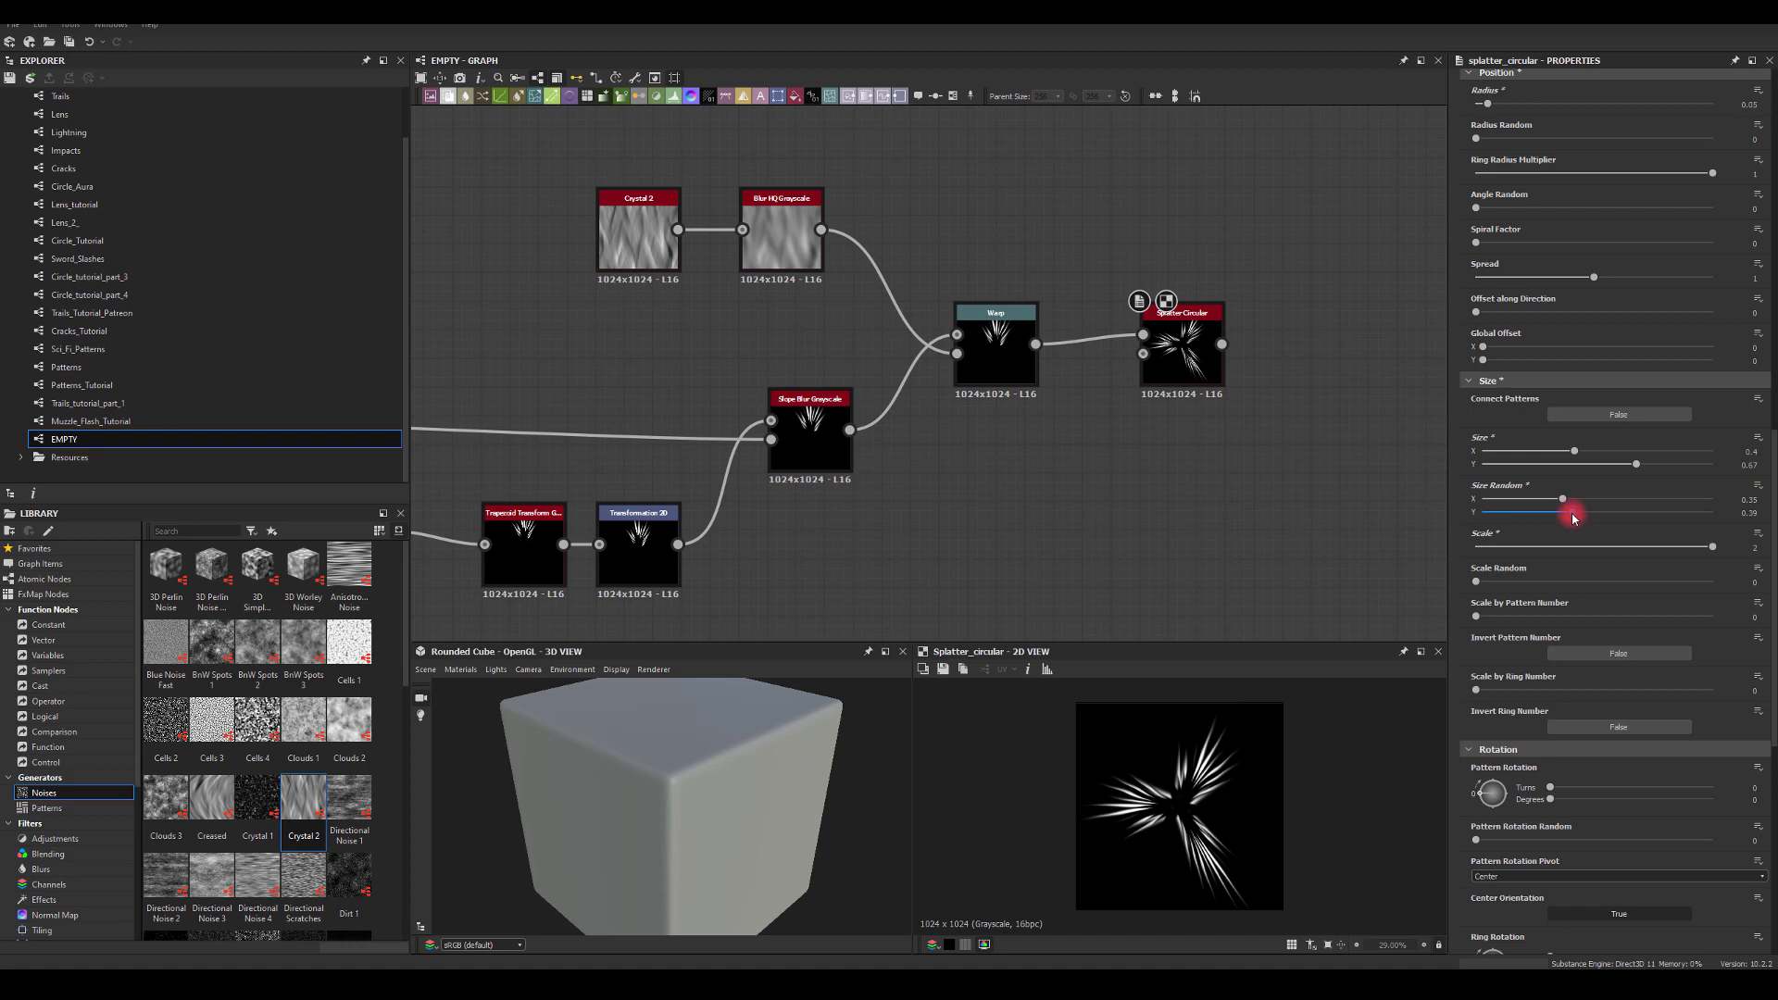
Add a Transformation 2D after the Splatter Circular and scale its image down uniformly about the centre
{"action": "middle_click_drag", "start_coordinate": [1169, 460], "coordinate": [991, 550]}
{"action": "left_click_drag", "start_coordinate": [1002, 428], "coordinate": [1151, 414]}
{"action": "type", "text": "tr"}
{"action": "left_click", "coordinate": [1182, 469]}
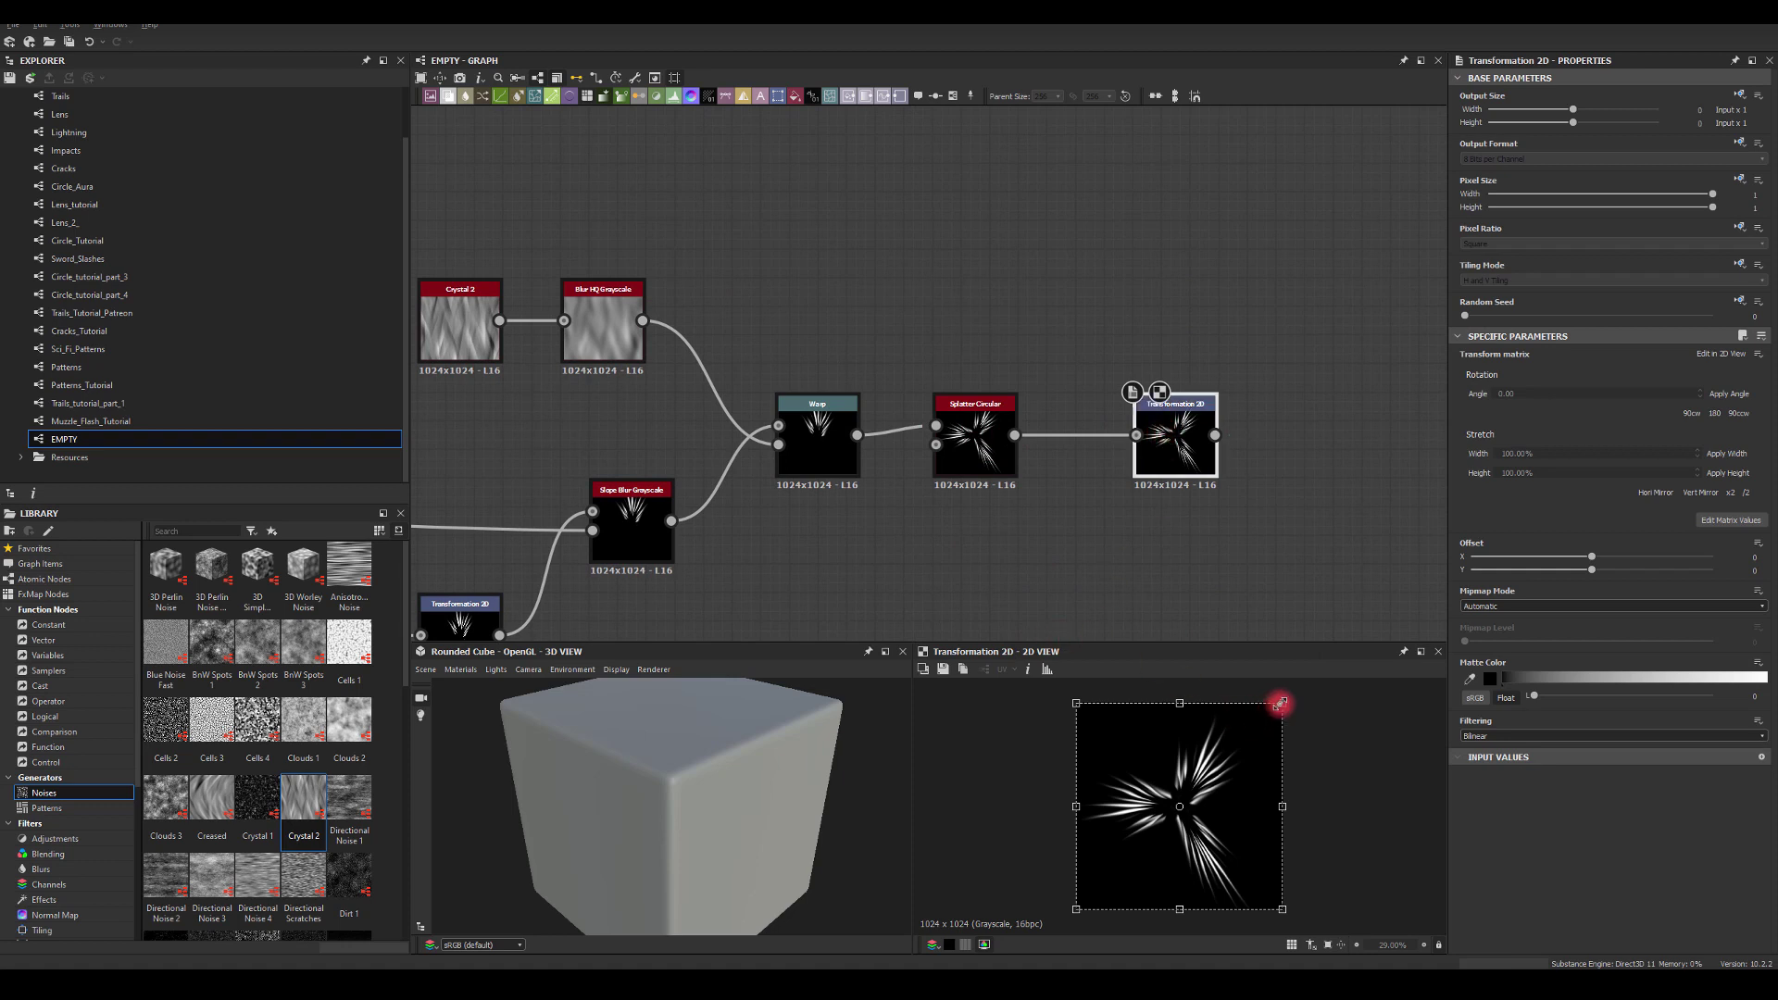
{"action": "left_click_drag", "start_coordinate": [1278, 704], "coordinate": [1251, 734]}
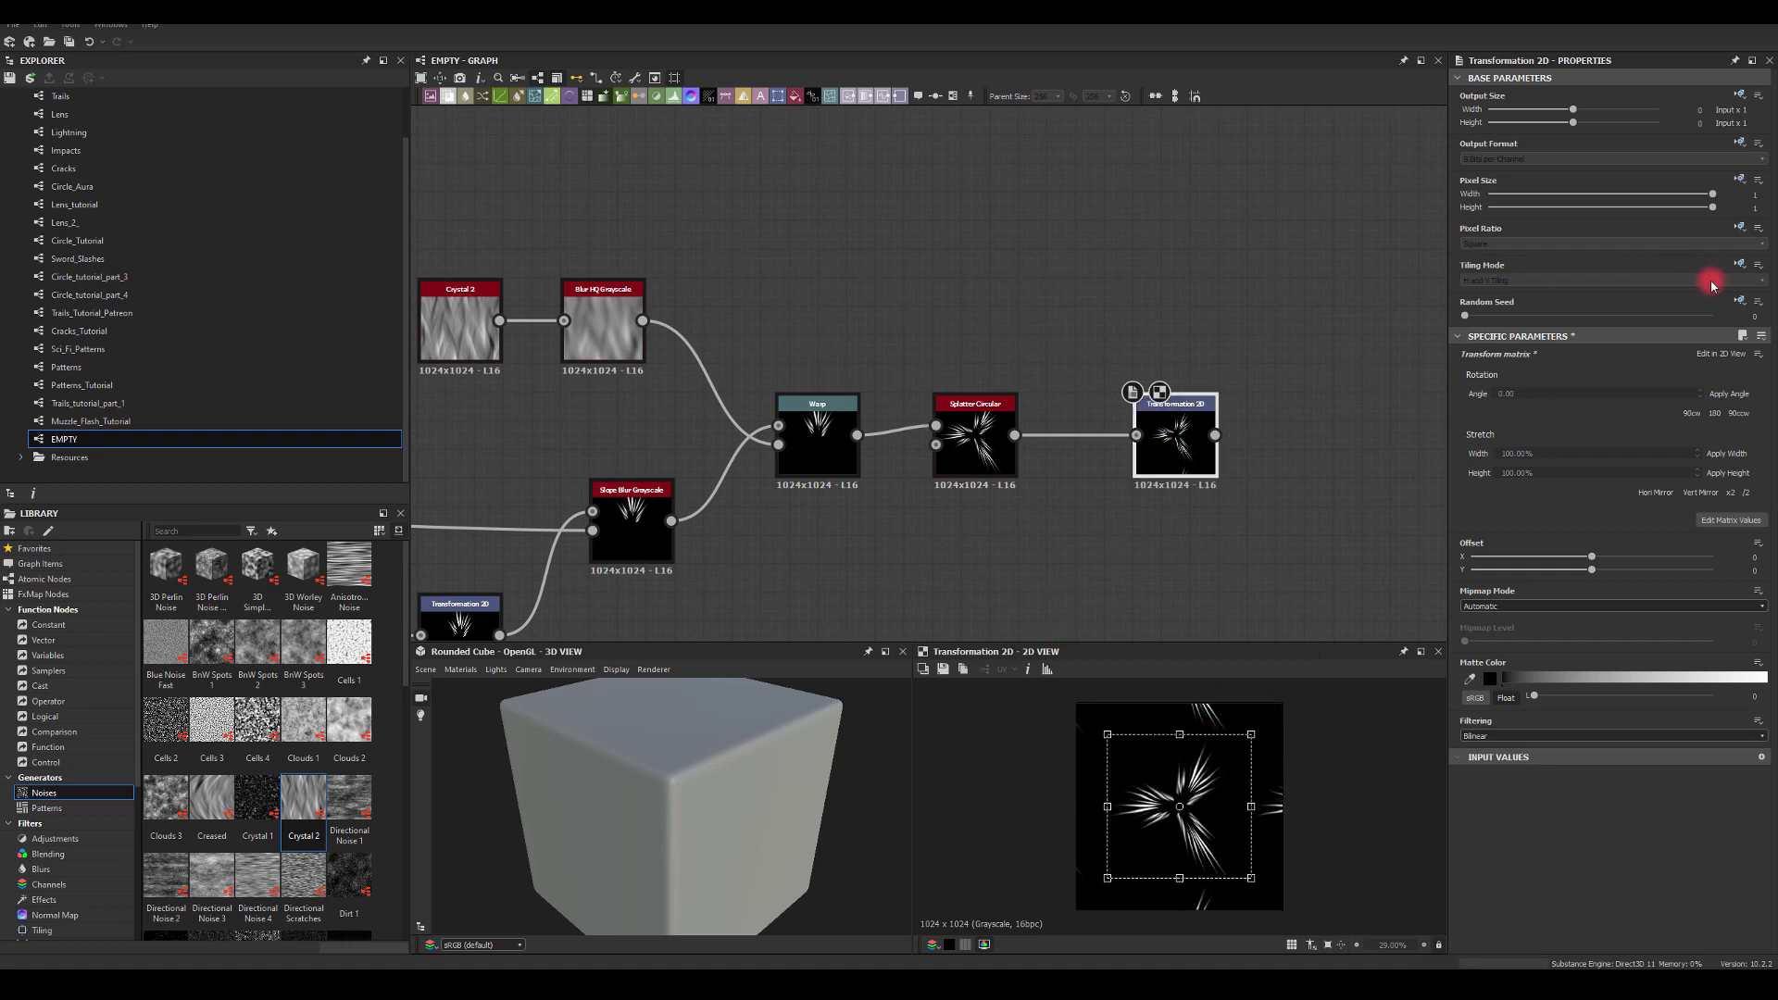
Override the new Transformation 2D's Tiling Mode and set it to No Tiling
{"action": "left_click", "coordinate": [1711, 316]}
{"action": "left_click", "coordinate": [1482, 279]}
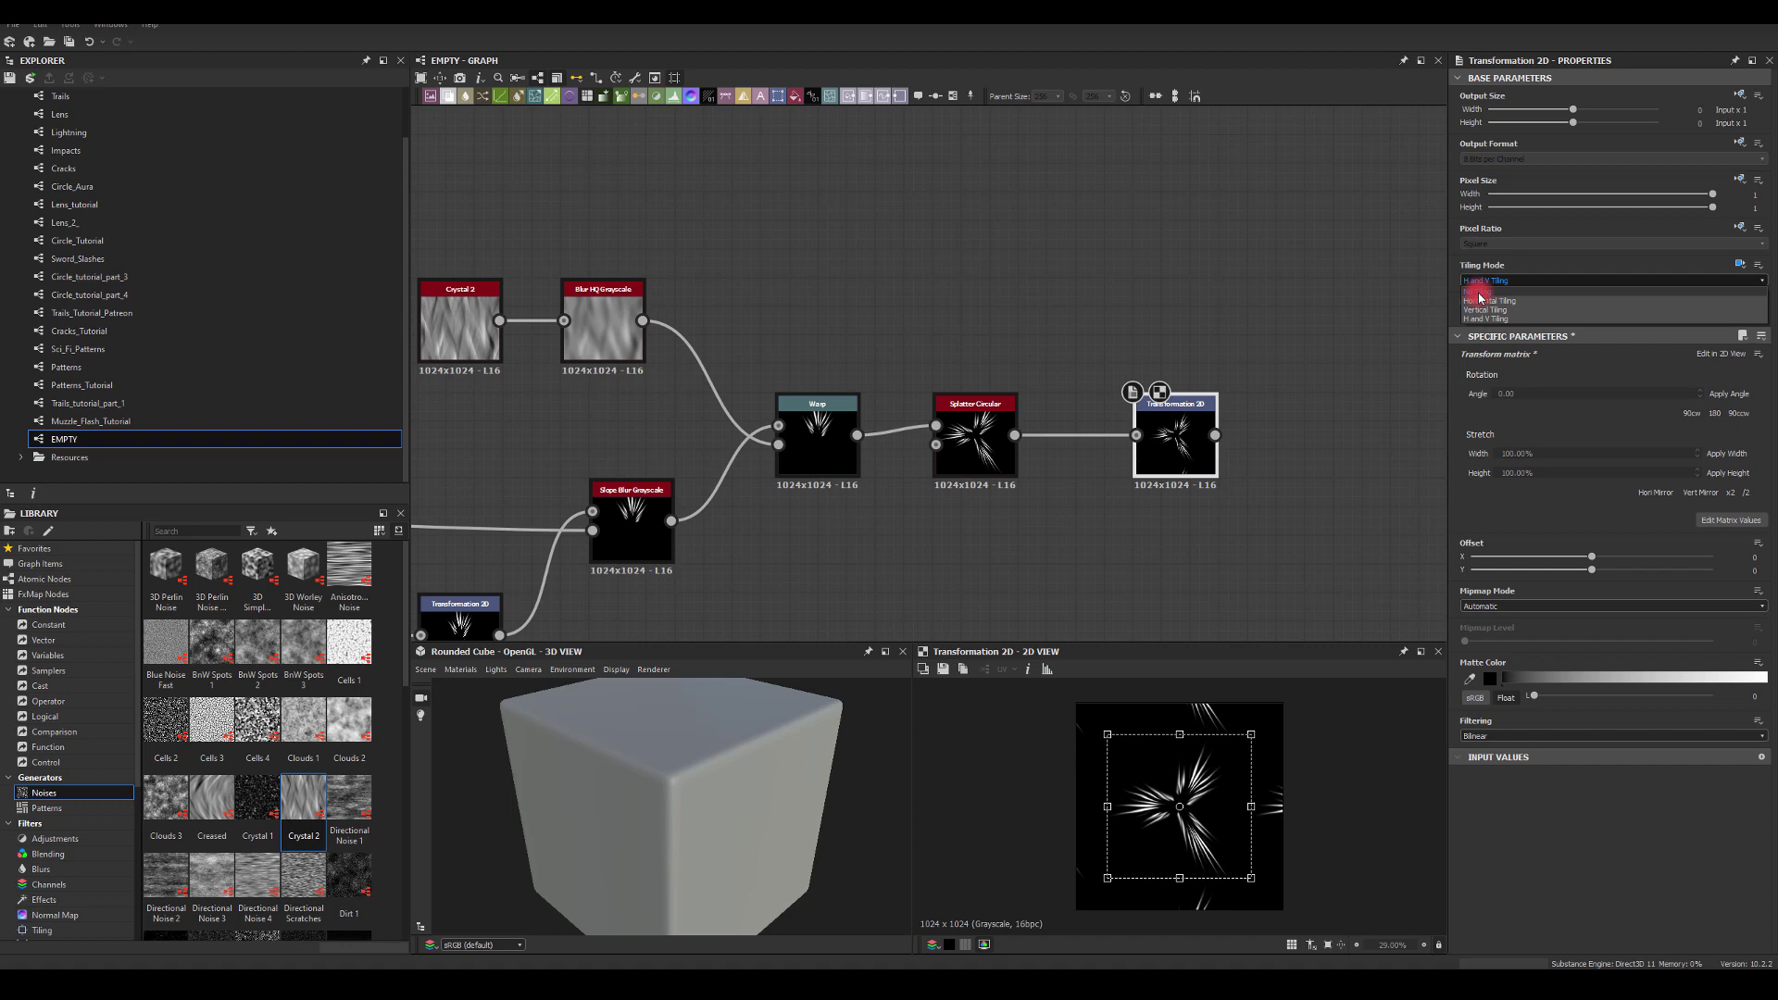
{"action": "left_click", "coordinate": [1491, 274]}
{"action": "left_click", "coordinate": [1257, 316]}
{"action": "left_click", "coordinate": [1174, 432]}
{"action": "left_click", "coordinate": [1285, 429]}
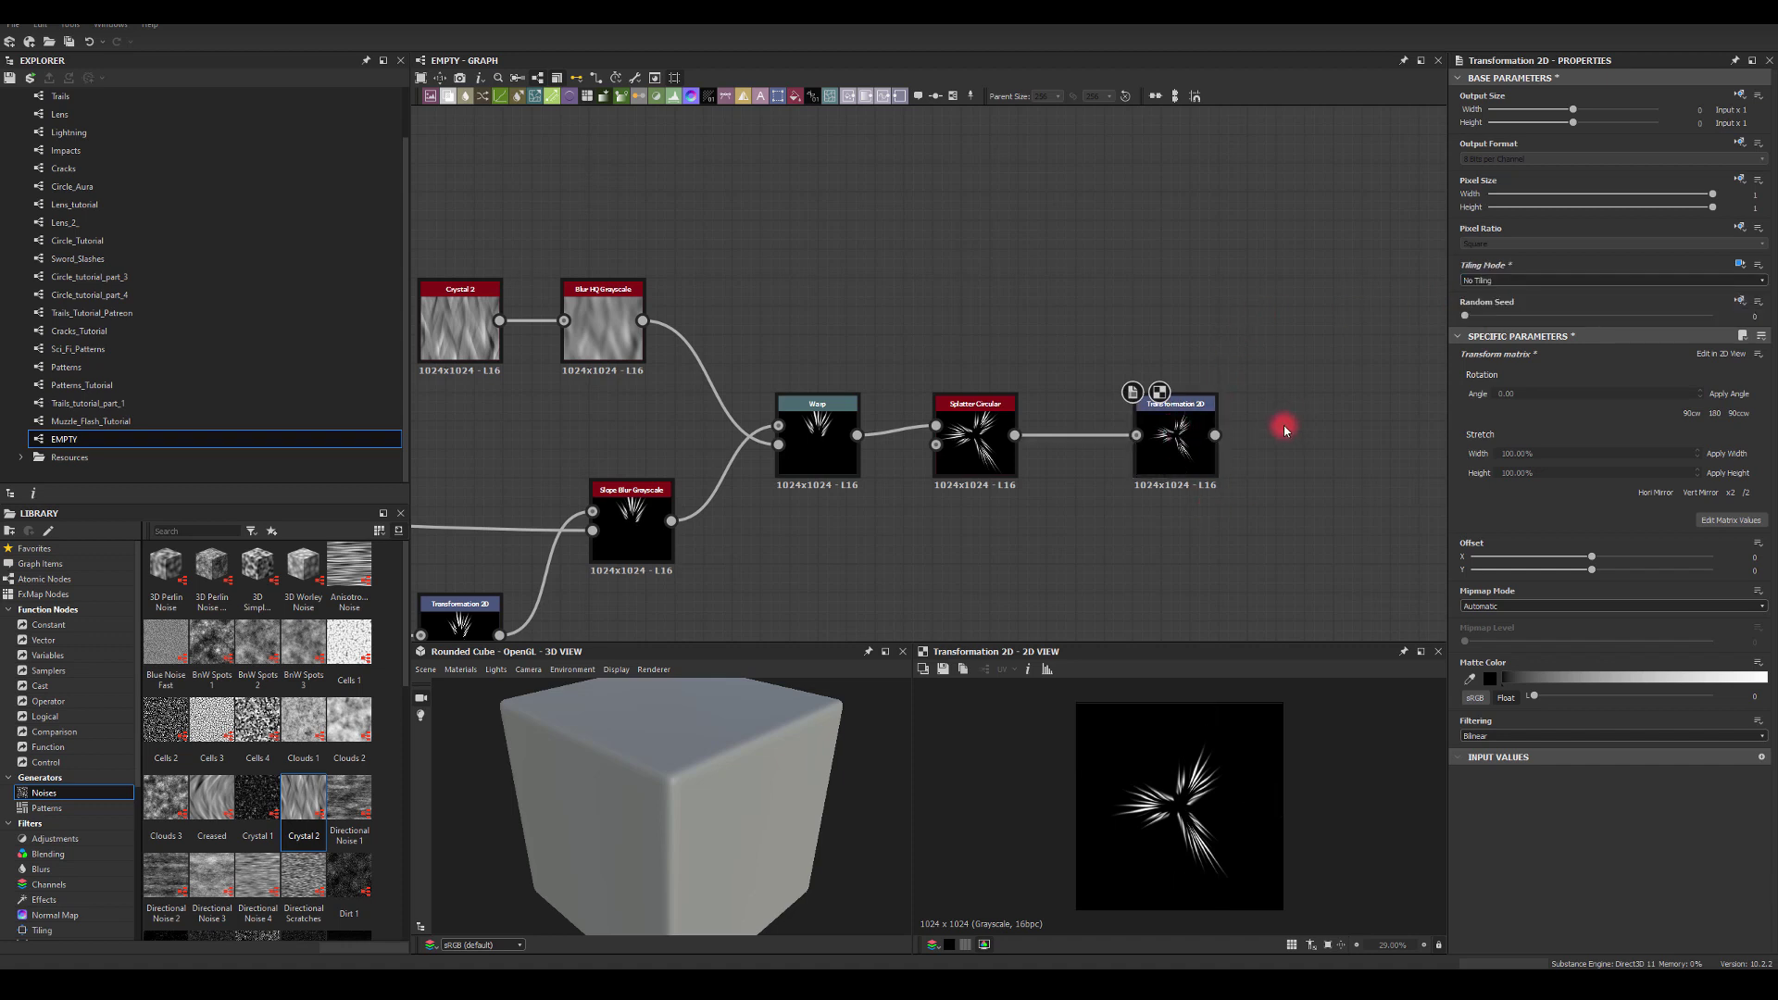
Add a Slope Blur Grayscale node fed by the second Transformation 2D's output
{"action": "middle_click_drag", "start_coordinate": [1286, 428], "coordinate": [1137, 386]}
{"action": "left_click_drag", "start_coordinate": [1067, 393], "coordinate": [1180, 390]}
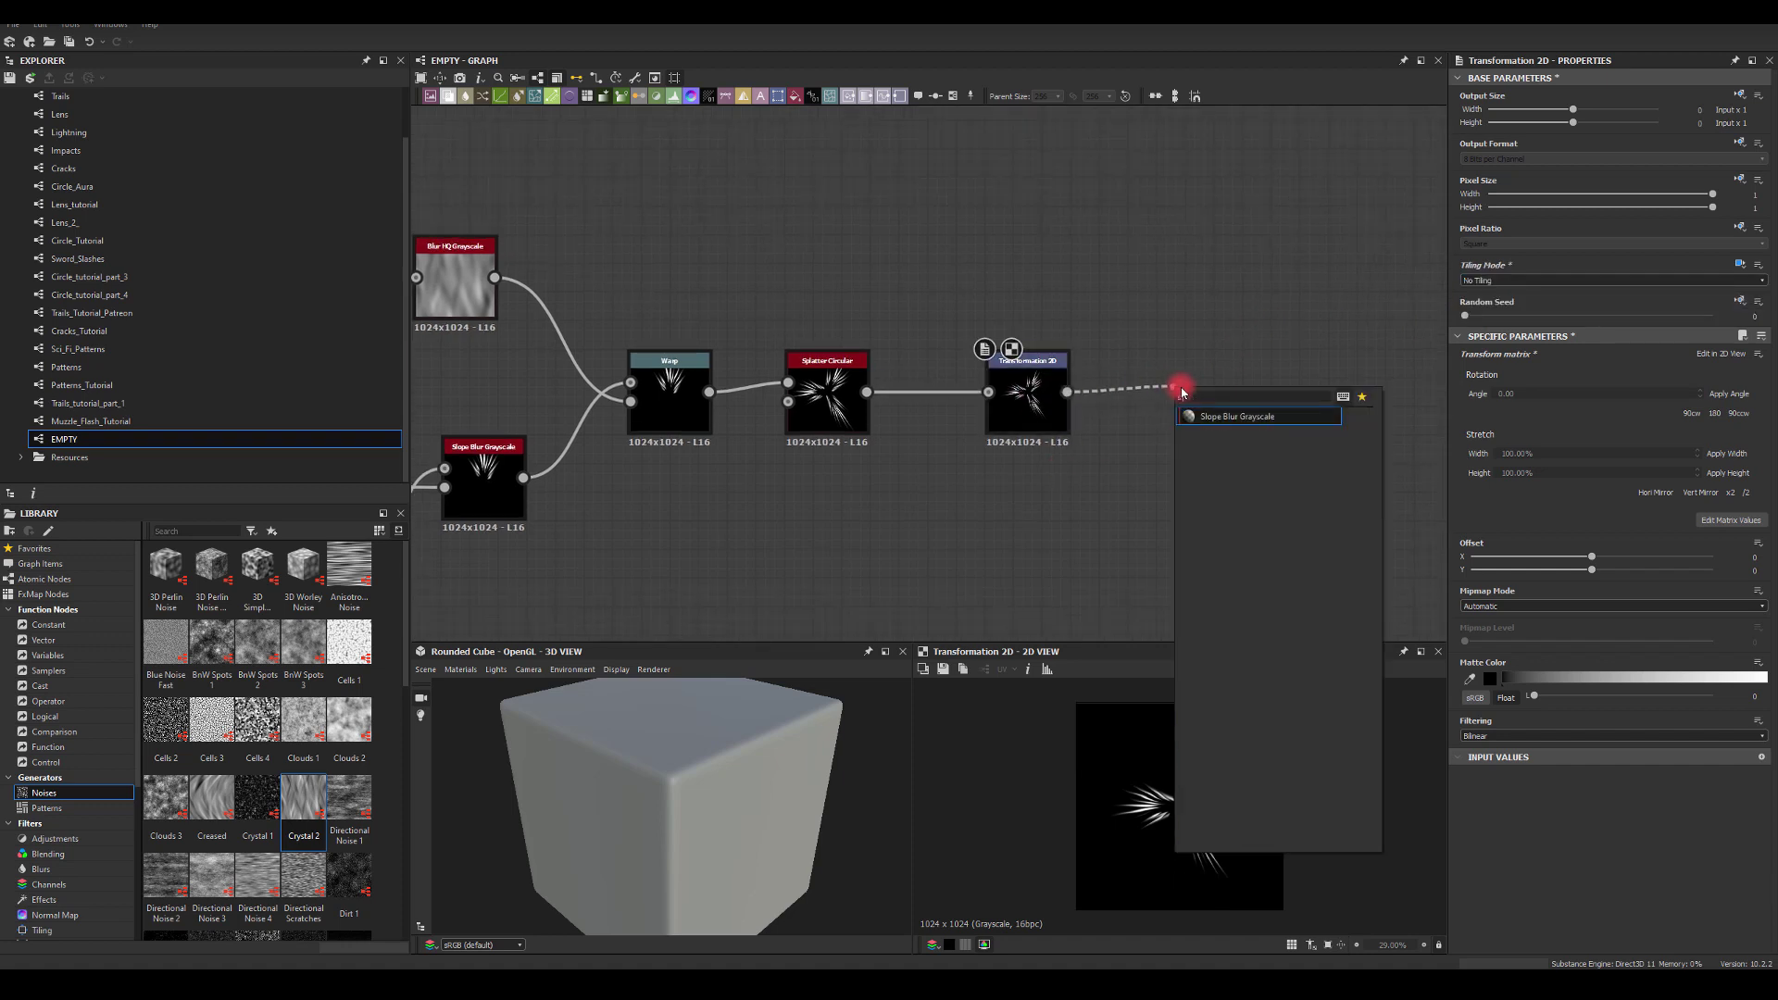
{"action": "left_click", "coordinate": [1203, 419]}
Add a Shape node with the Paraboloid pattern and connect it to the new Slope Blur Grayscale's slope input
{"action": "key", "text": "space"}
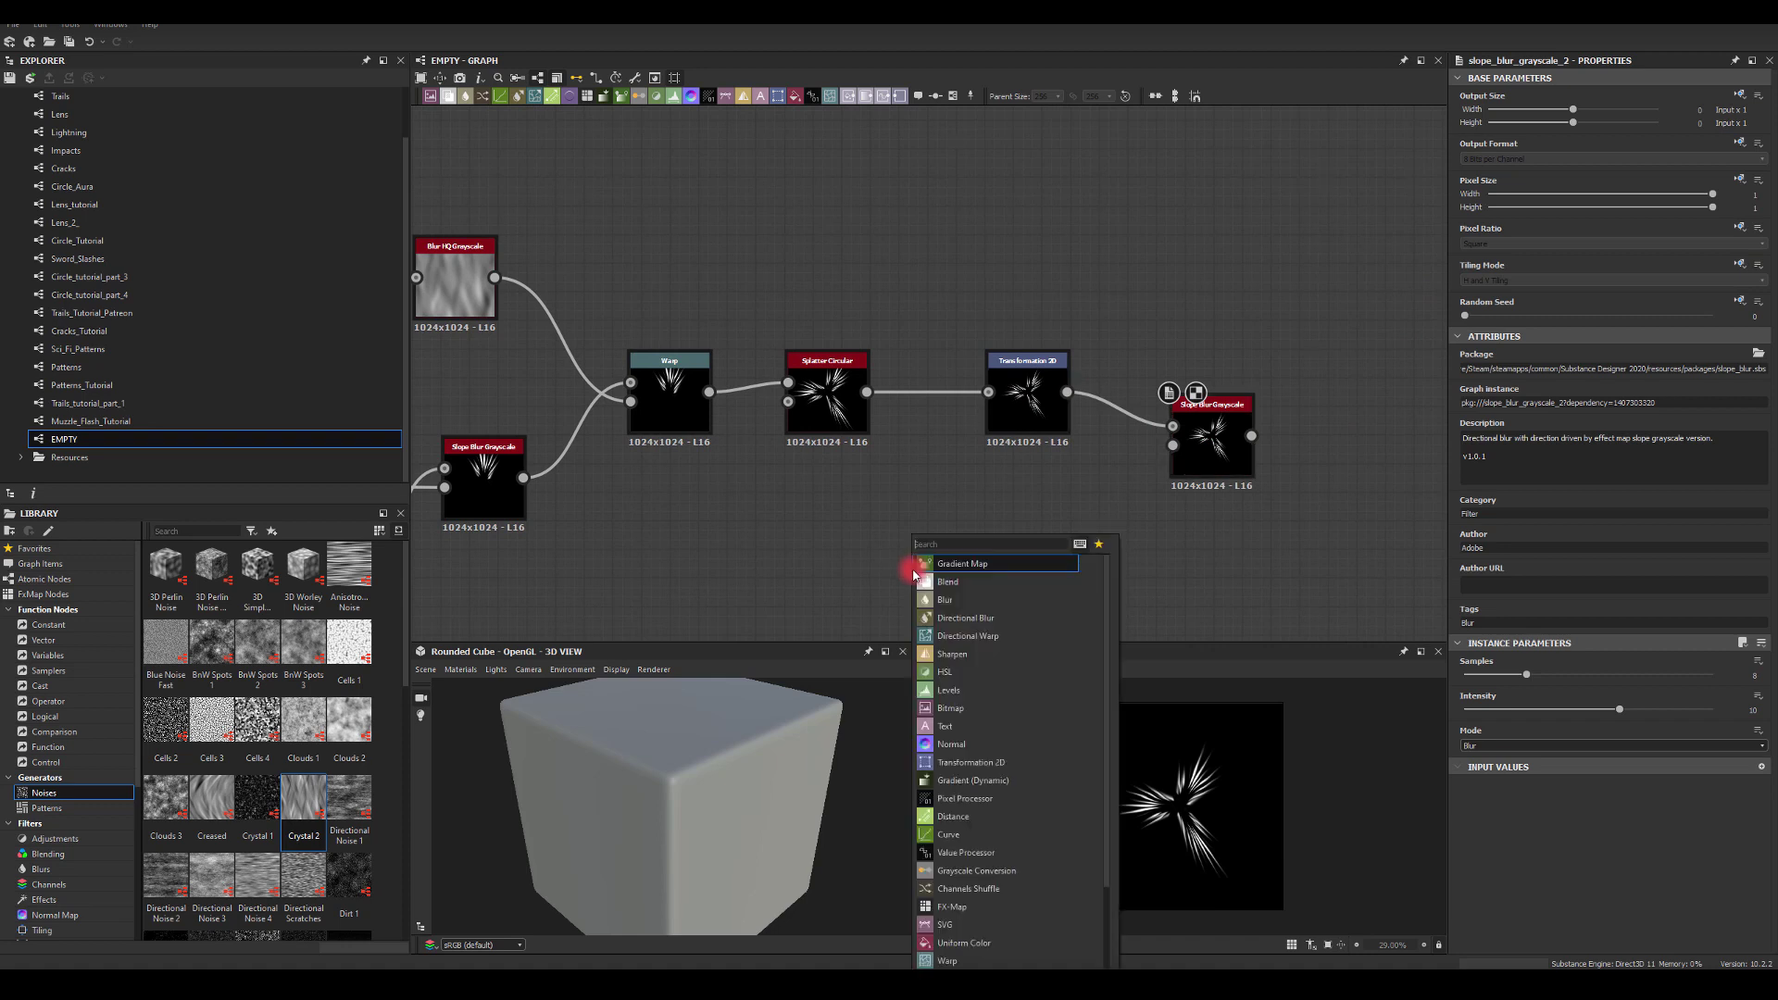
{"action": "type", "text": "sy"}
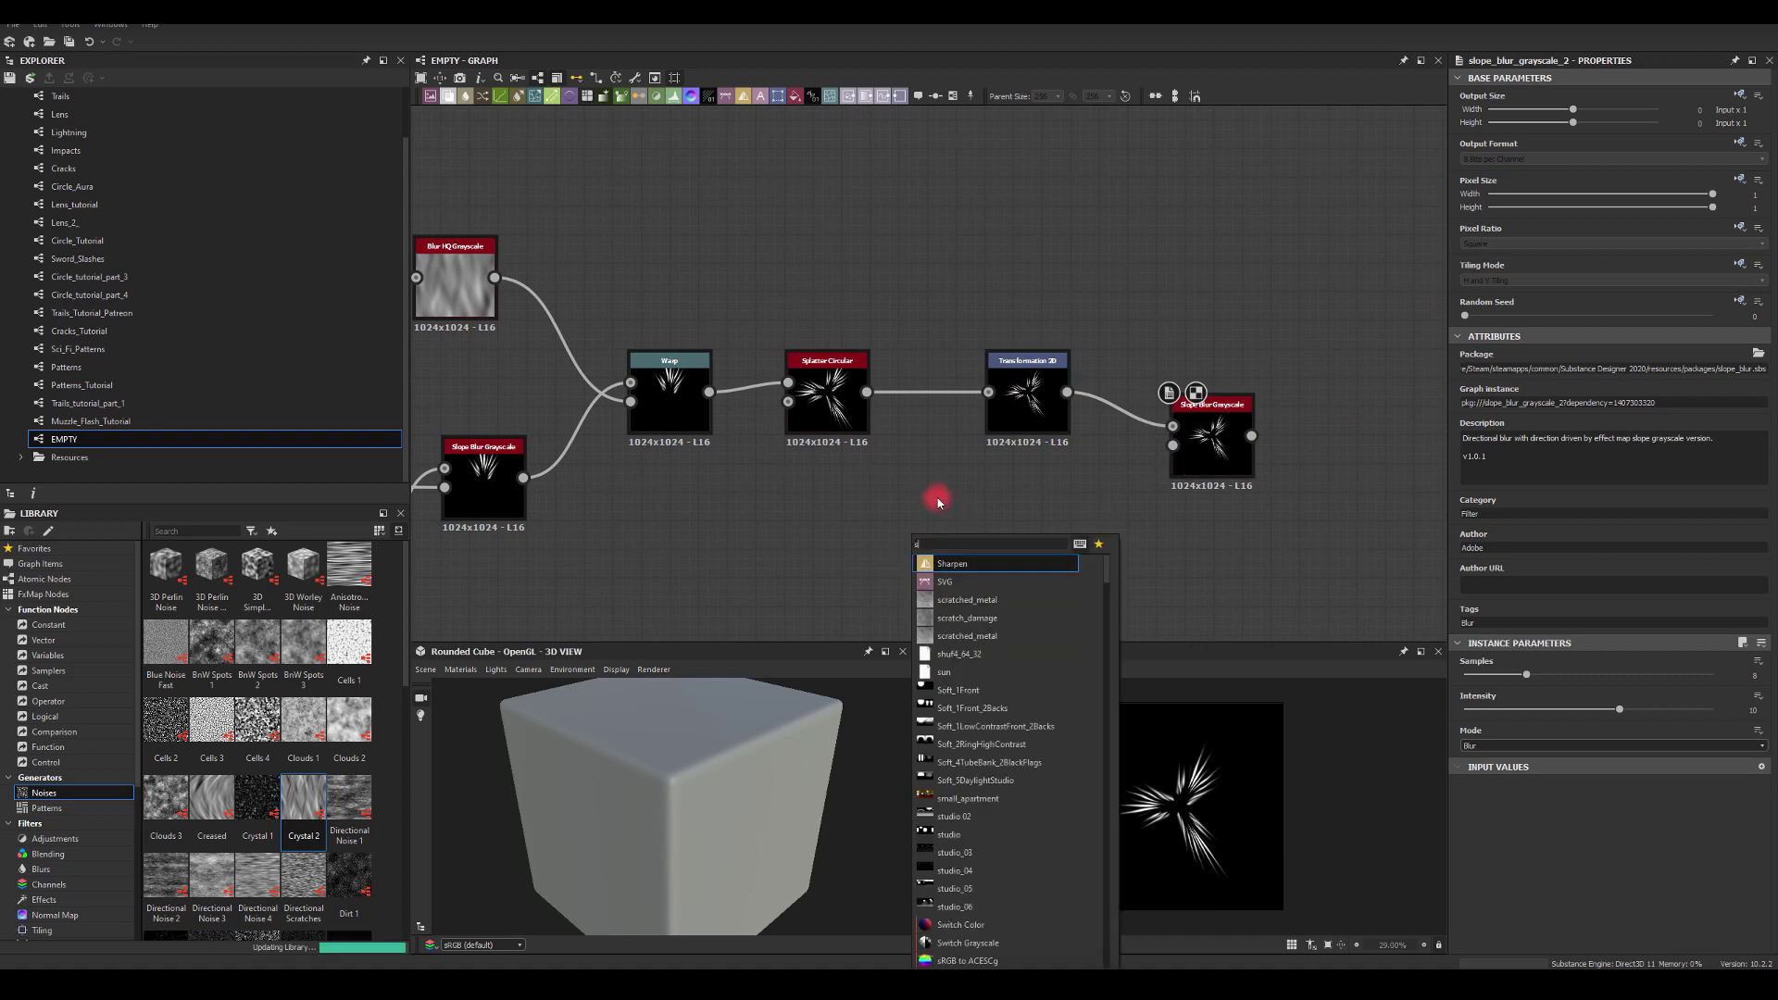
{"action": "left_click", "coordinate": [943, 579]}
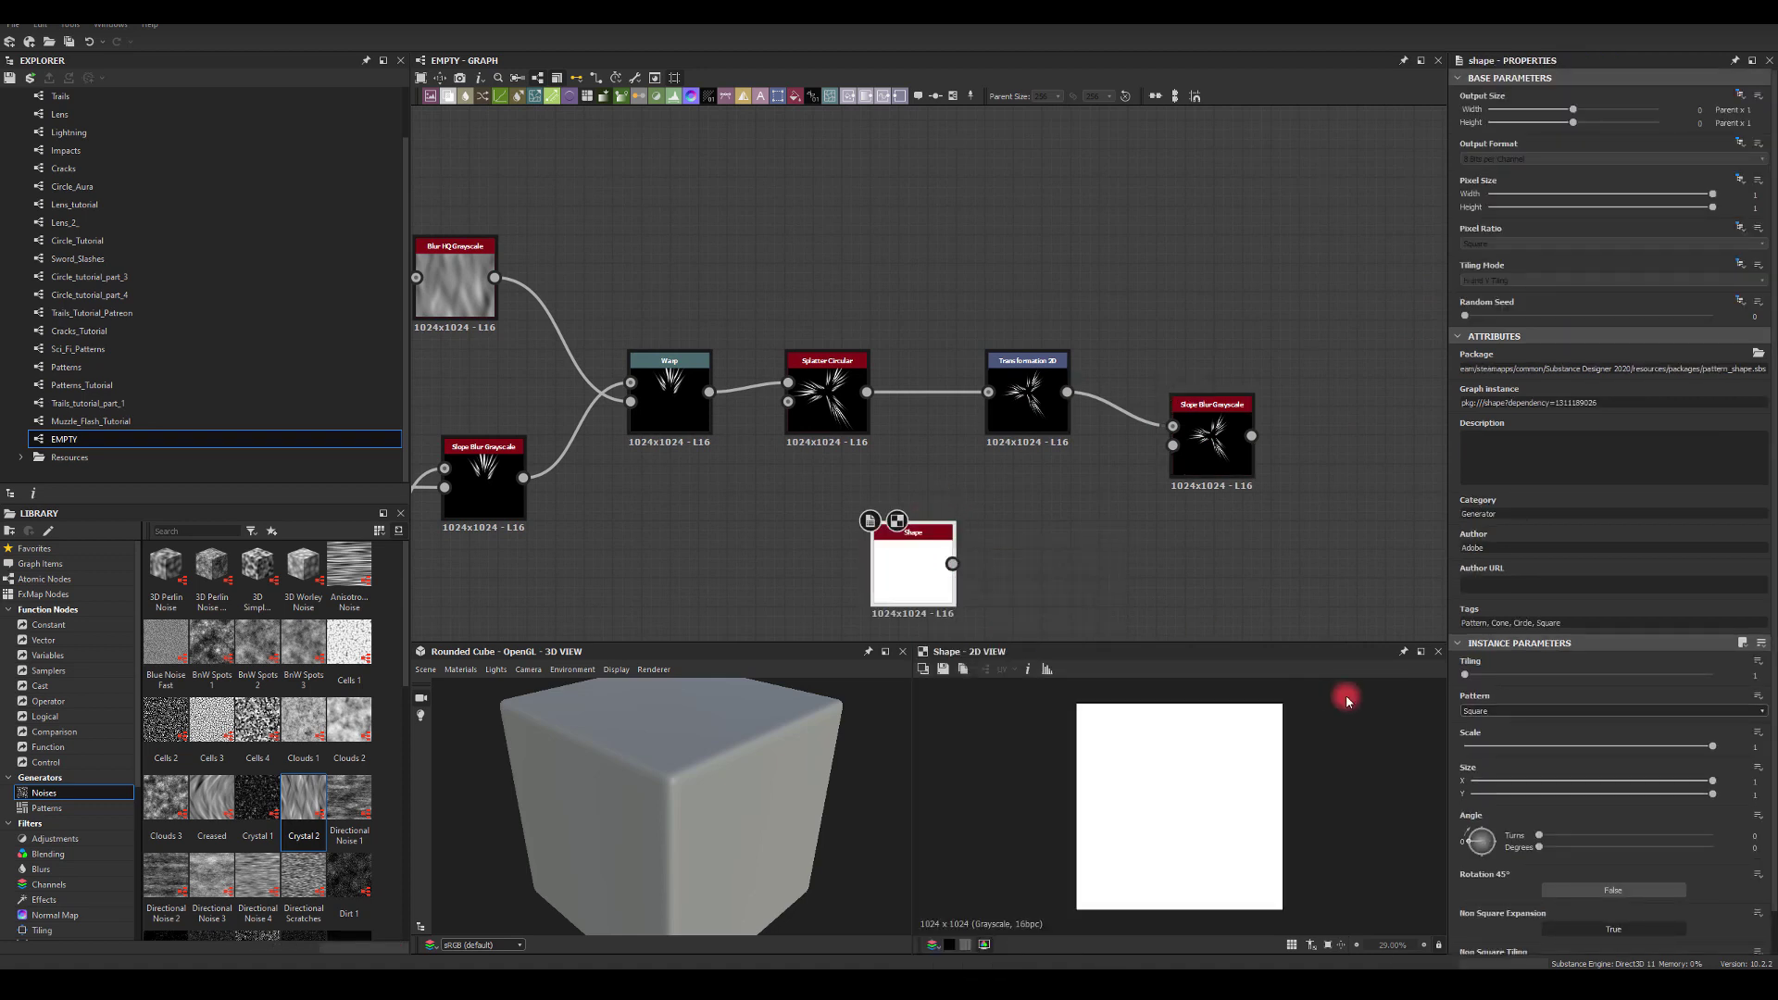
{"action": "left_click", "coordinate": [1480, 711]}
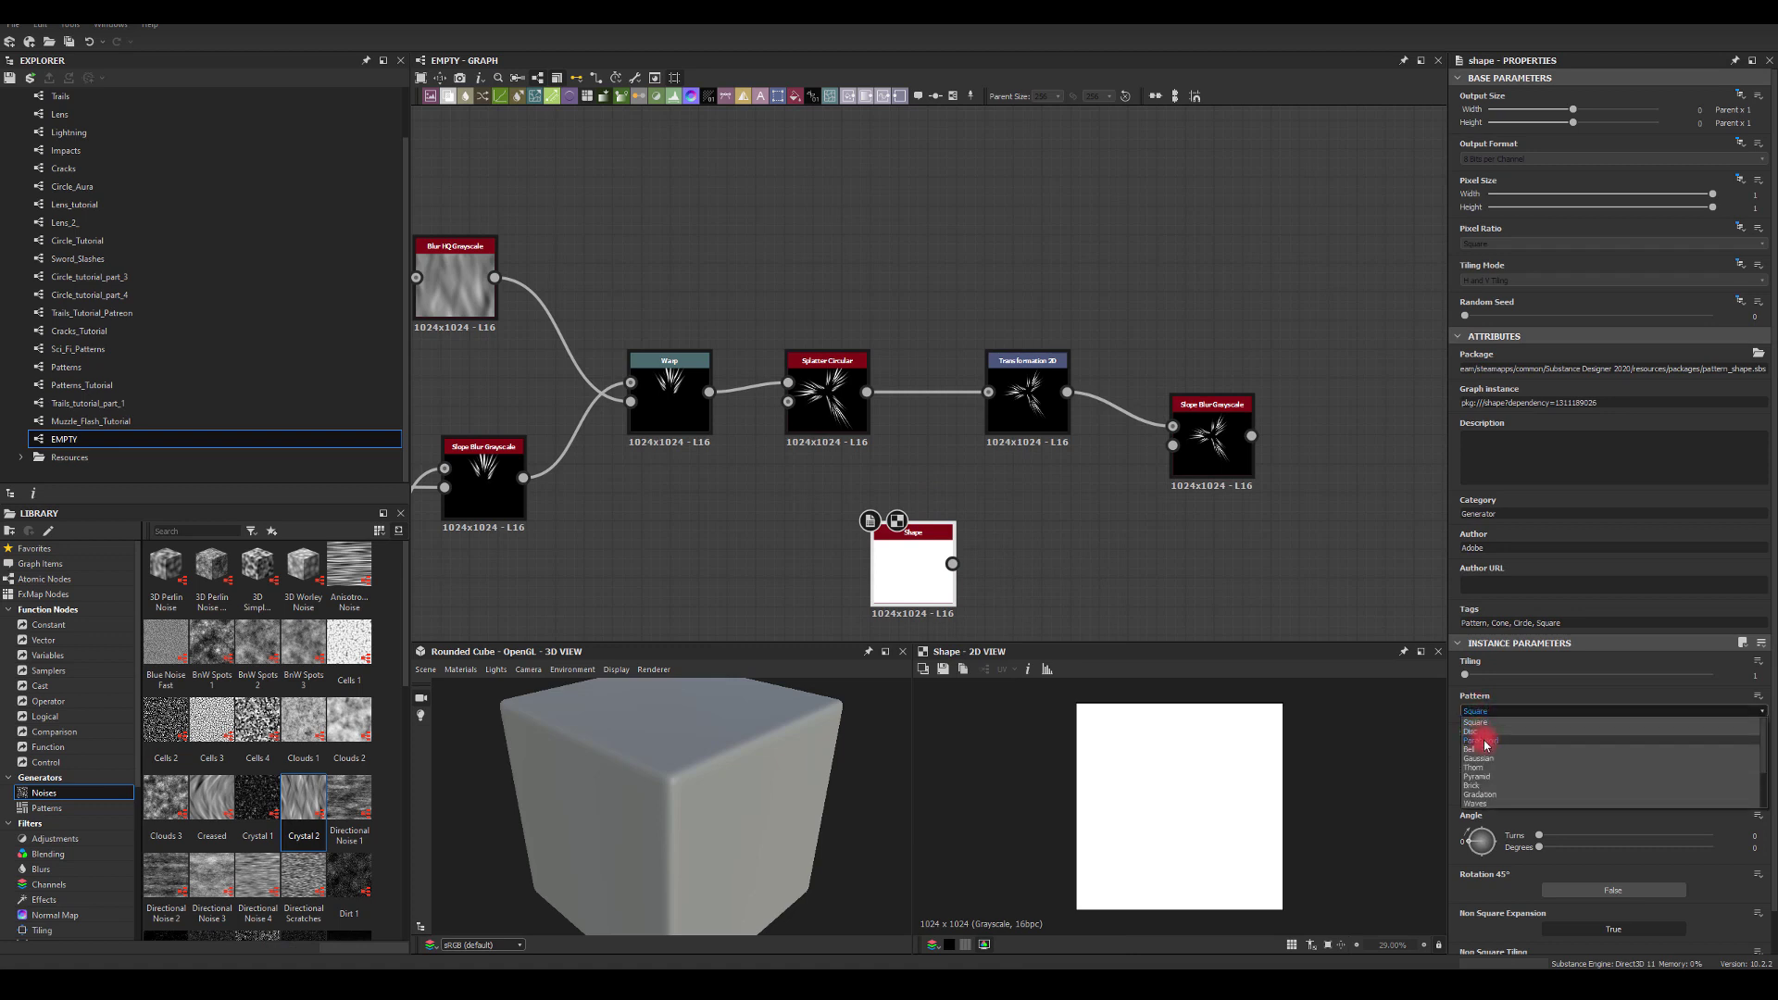
{"action": "left_click", "coordinate": [1483, 741]}
{"action": "left_click_drag", "start_coordinate": [951, 564], "coordinate": [1194, 444]}
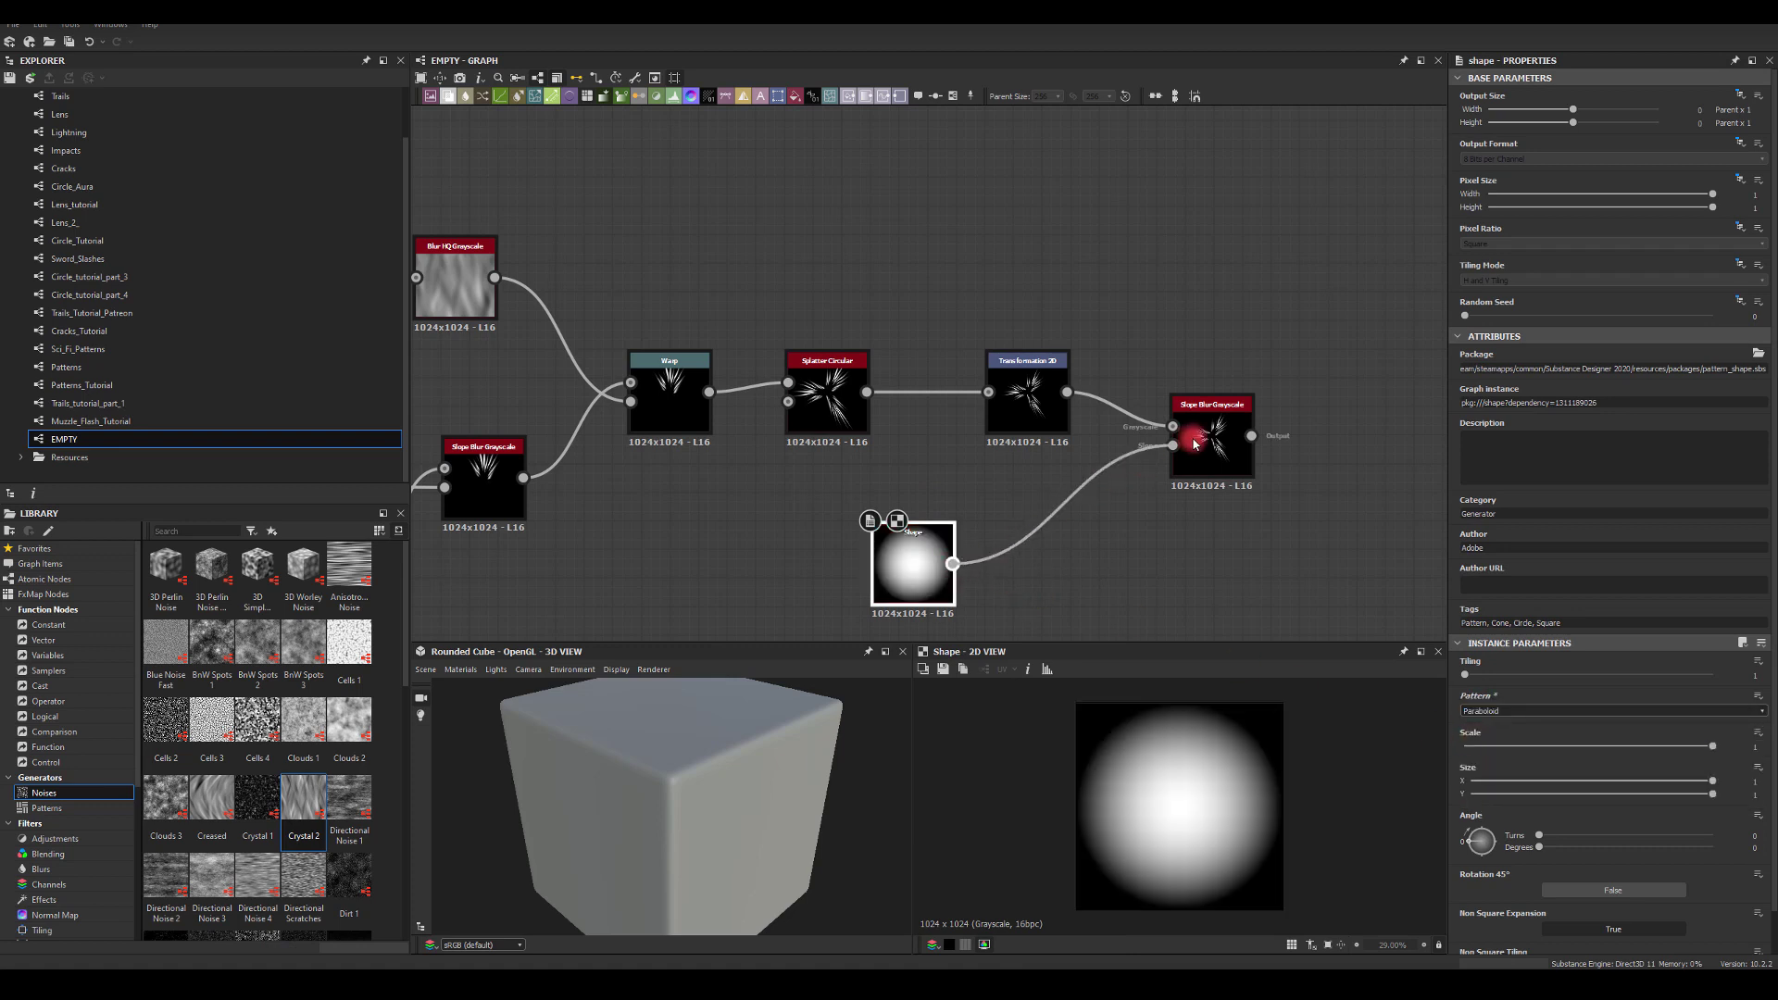
Raise the new Slope Blur Grayscale's Intensity to its maximum and align the Shape node beneath the Transformation 2D
{"action": "left_click", "coordinate": [1194, 444]}
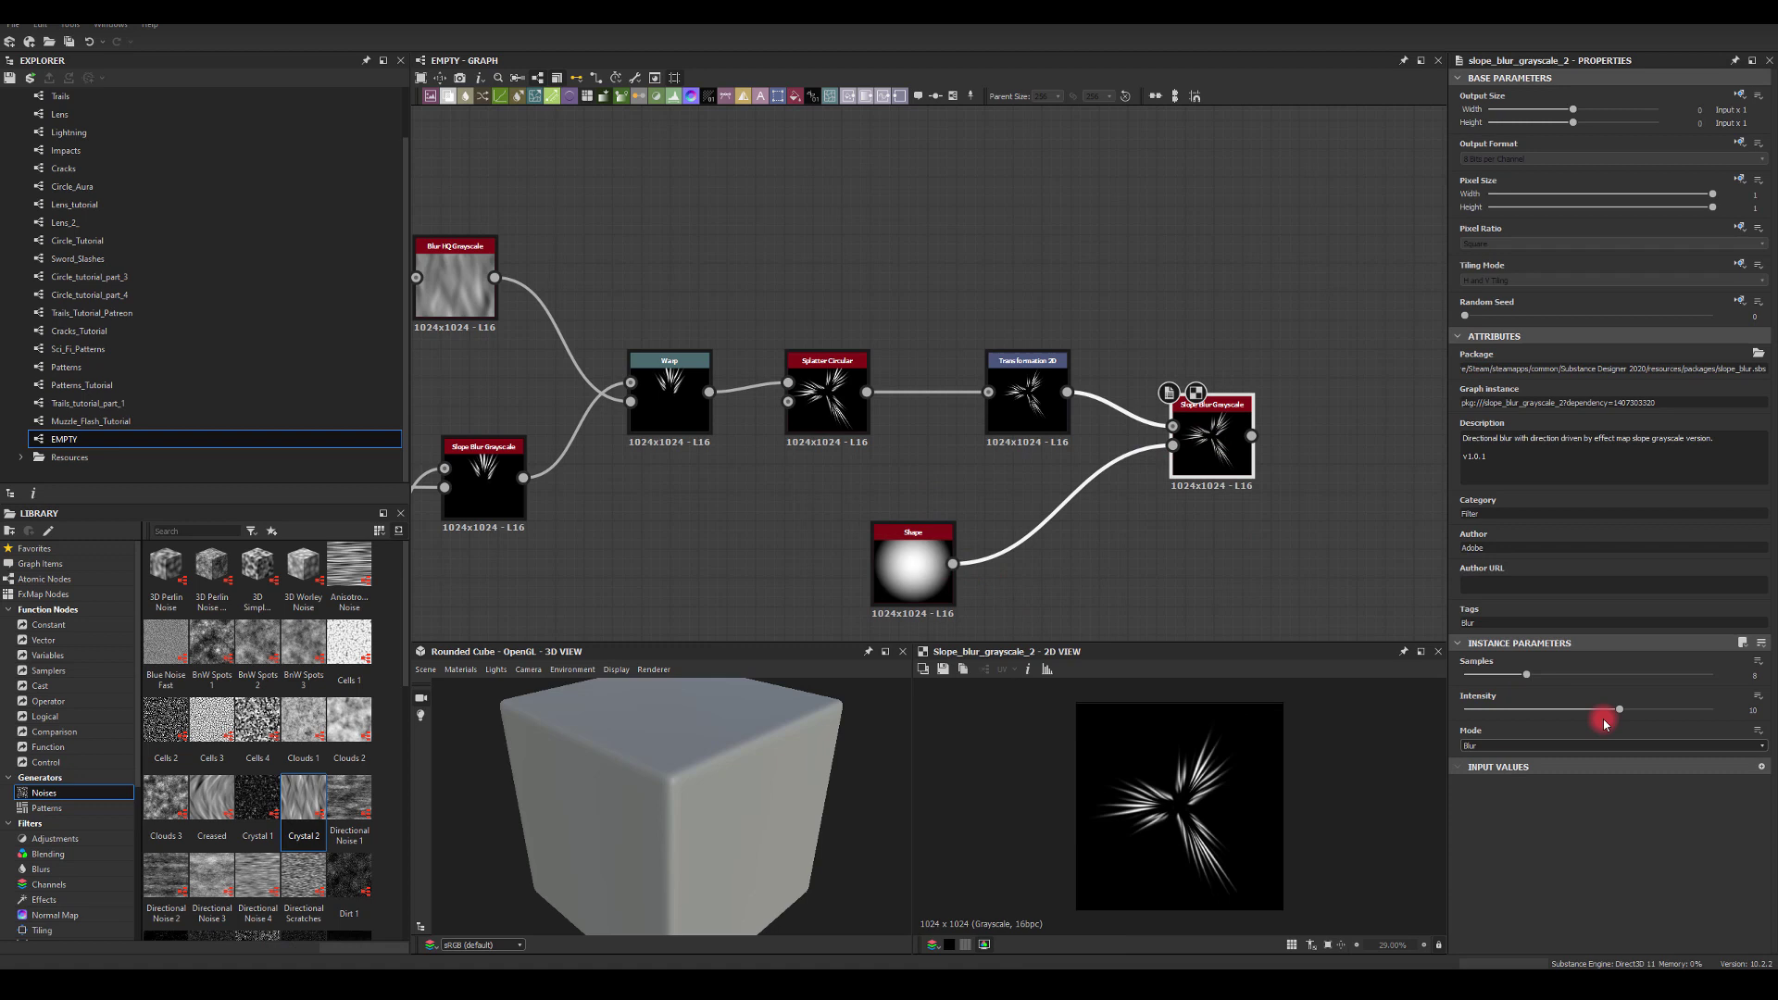
{"action": "left_click_drag", "start_coordinate": [1605, 723], "coordinate": [1760, 710]}
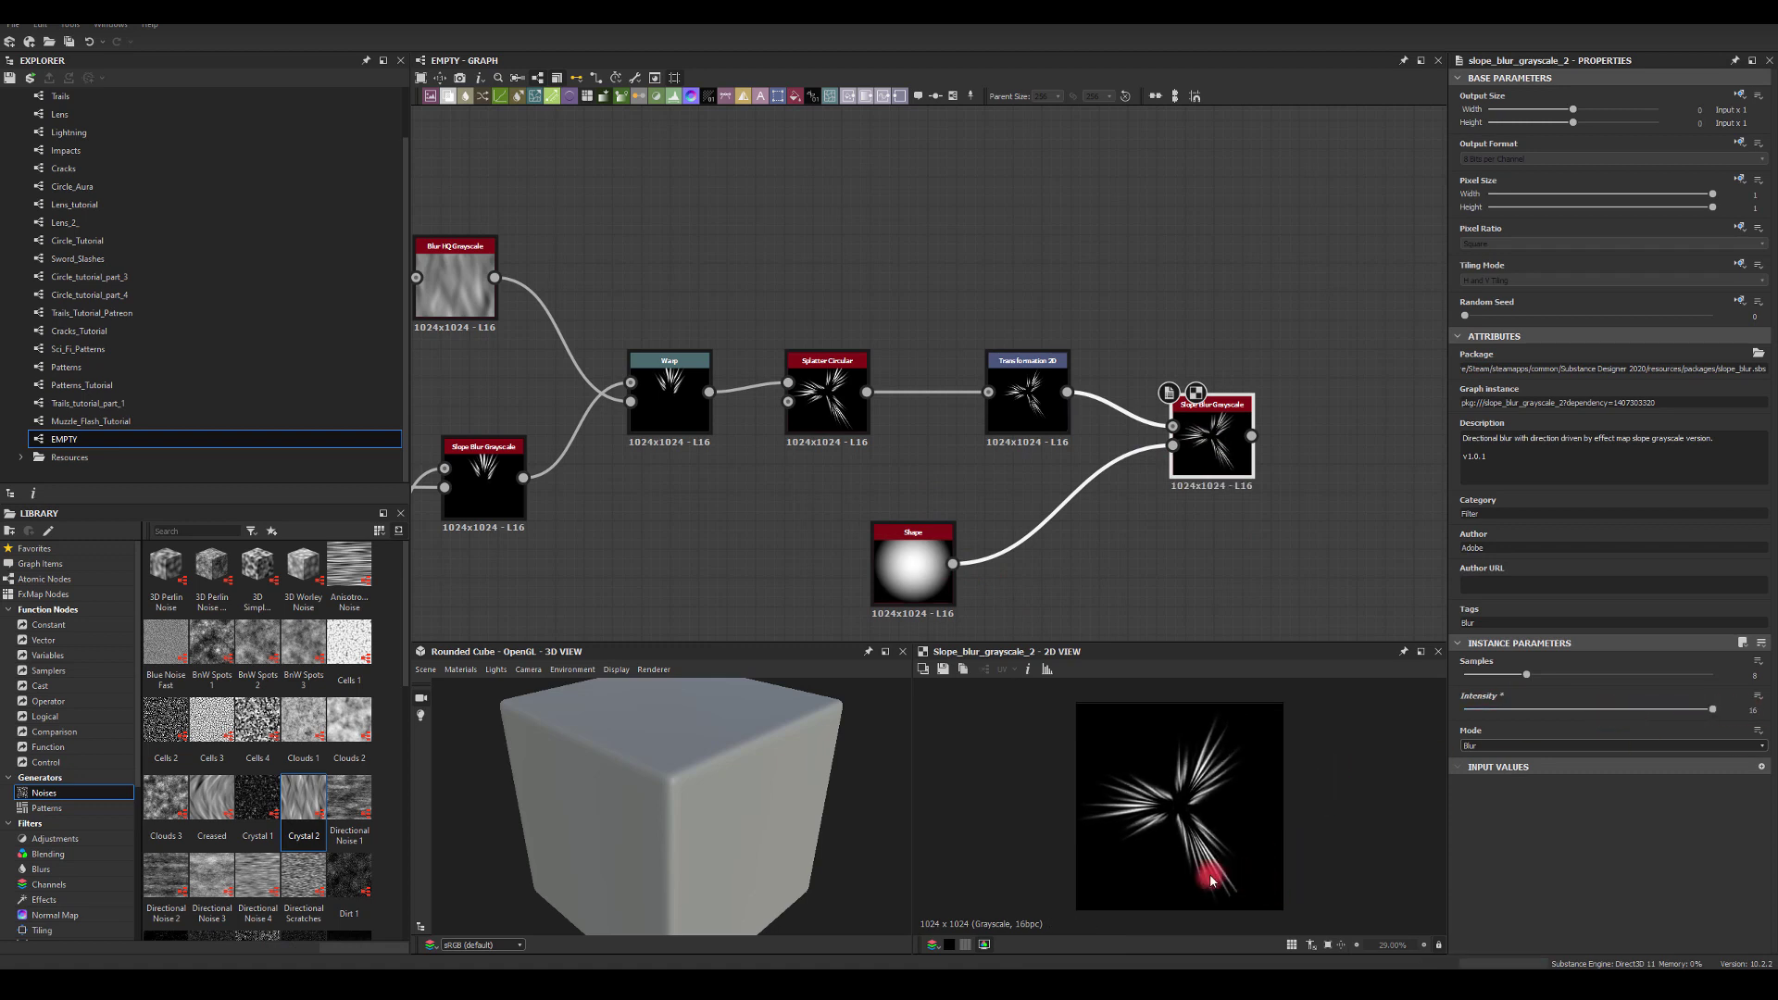
{"action": "middle_click_drag", "start_coordinate": [1076, 422], "coordinate": [971, 337]}
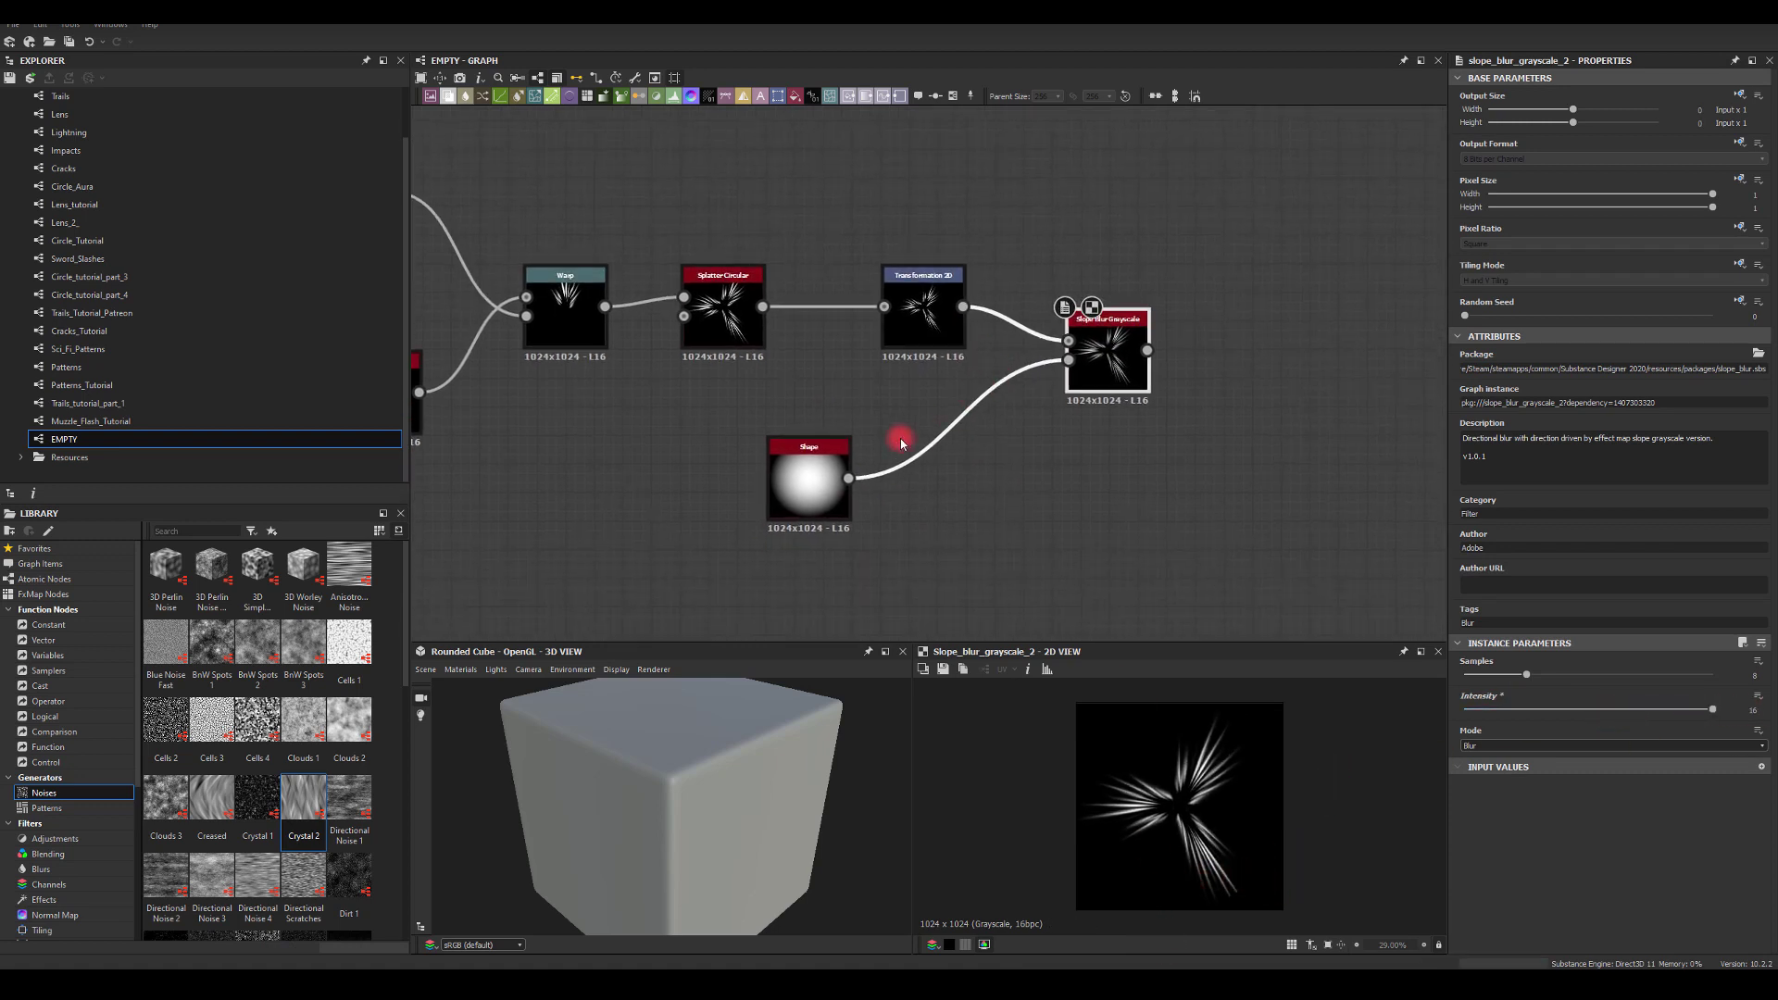
{"action": "left_click_drag", "start_coordinate": [836, 454], "coordinate": [952, 427]}
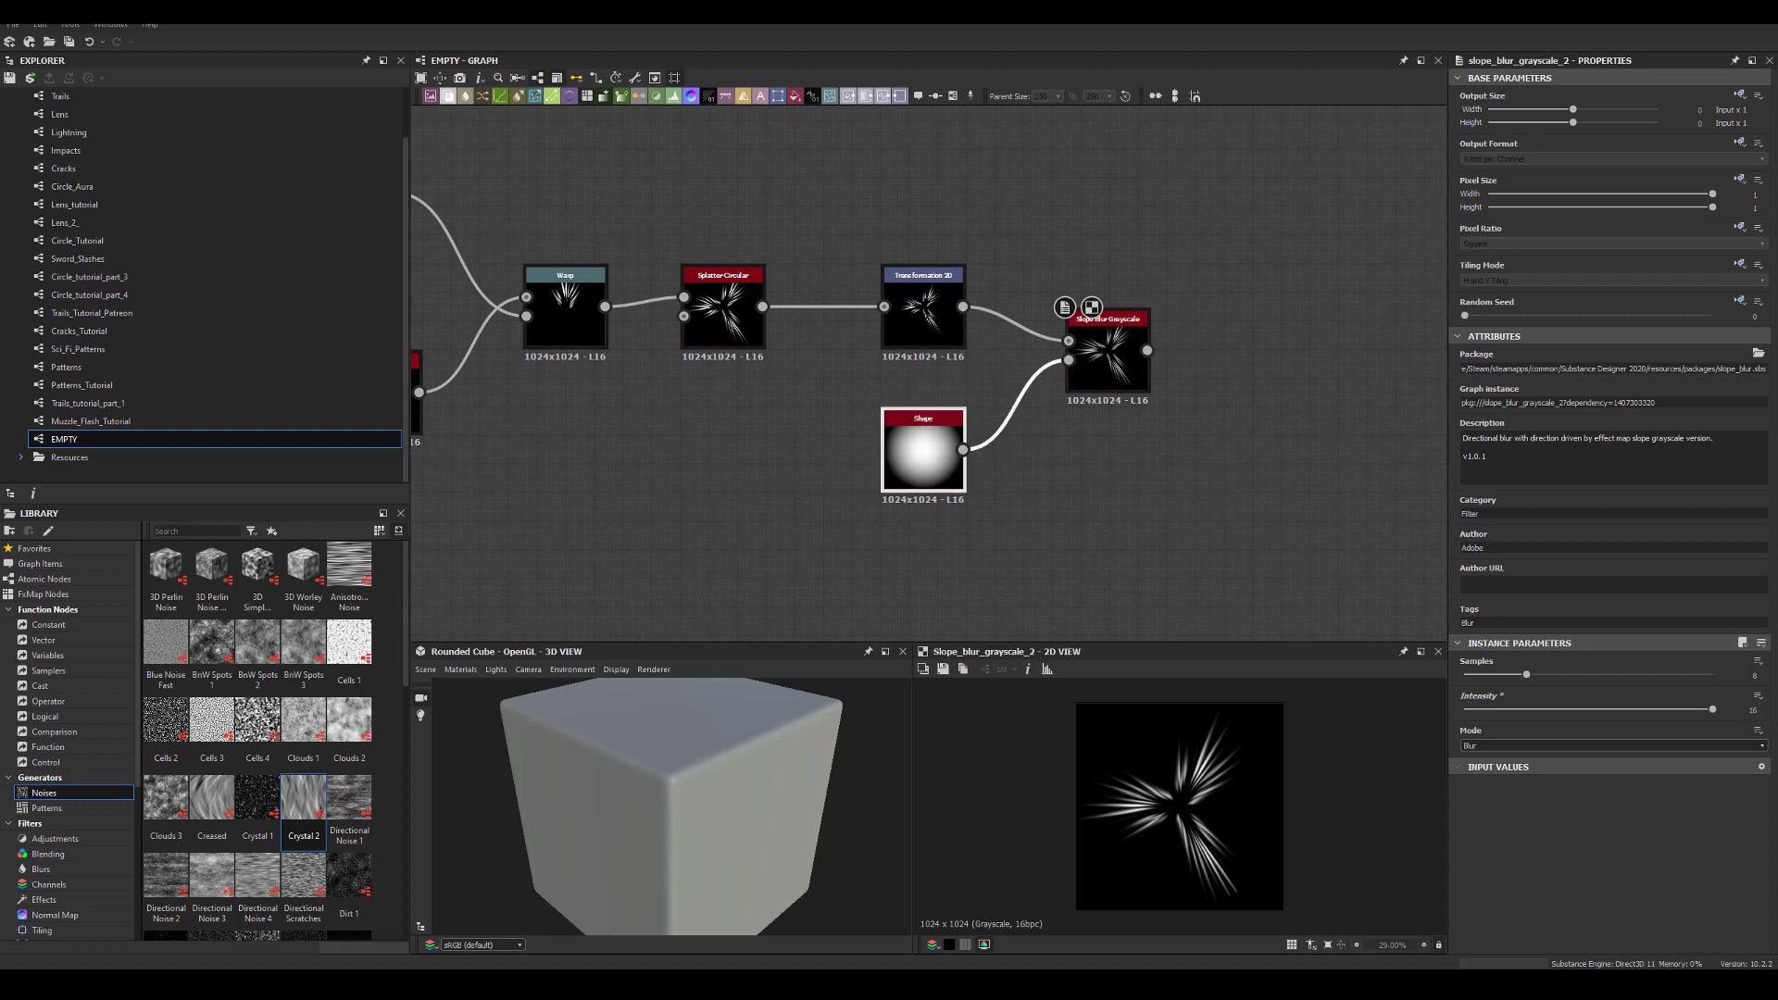
{"action": "middle_click_drag", "start_coordinate": [1014, 528], "coordinate": [1071, 444]}
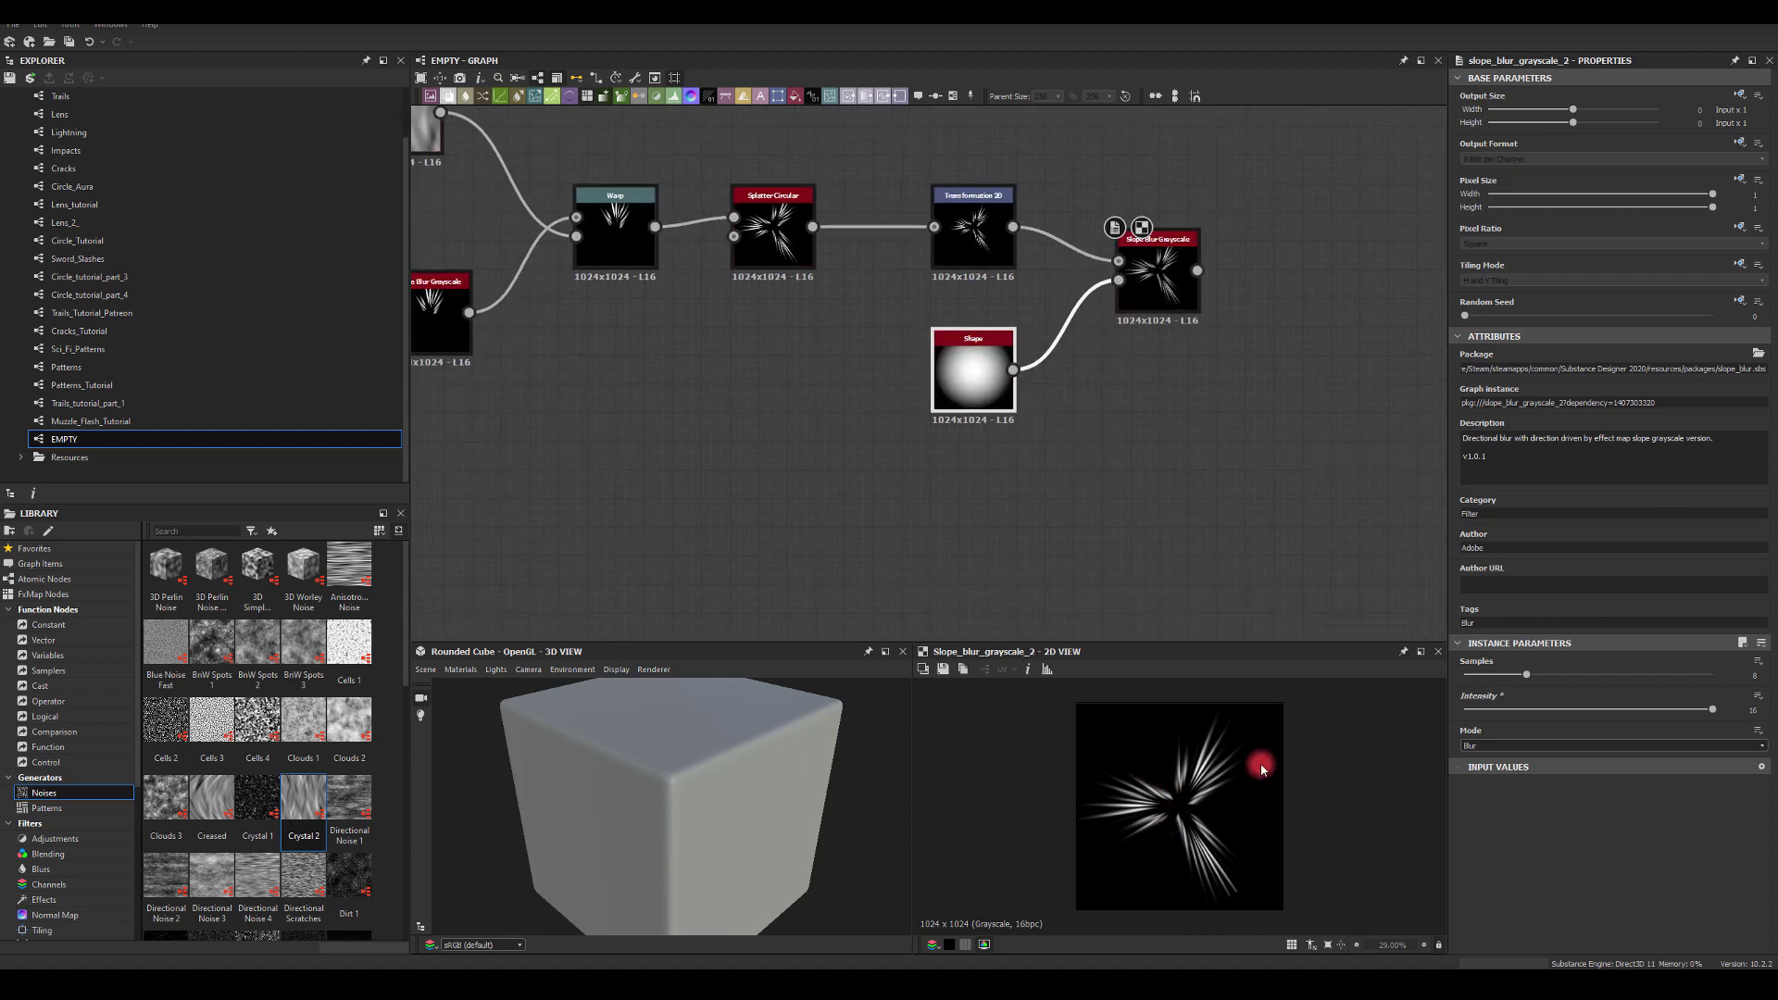
{"action": "middle_click_drag", "start_coordinate": [677, 442], "coordinate": [764, 475]}
{"action": "left_click", "coordinate": [843, 267]}
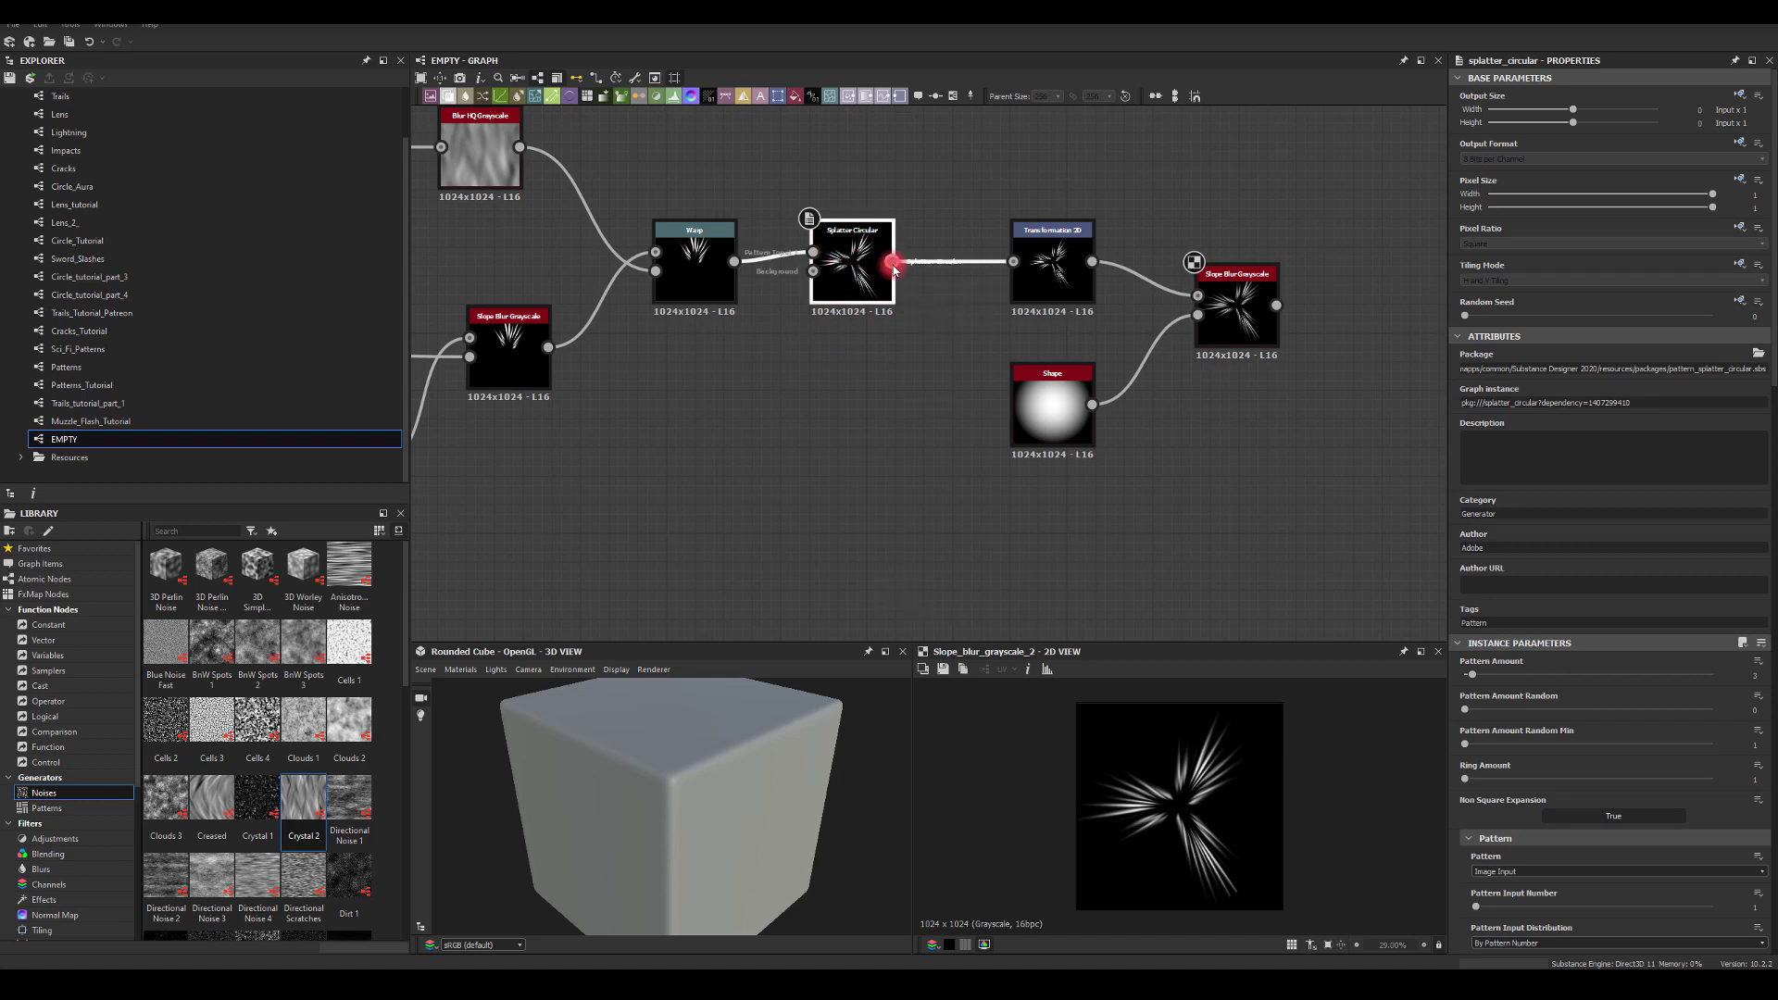
{"action": "left_click_drag", "start_coordinate": [893, 264], "coordinate": [1079, 553]}
{"action": "left_click", "coordinate": [1238, 500]}
{"action": "left_click", "coordinate": [1209, 304]}
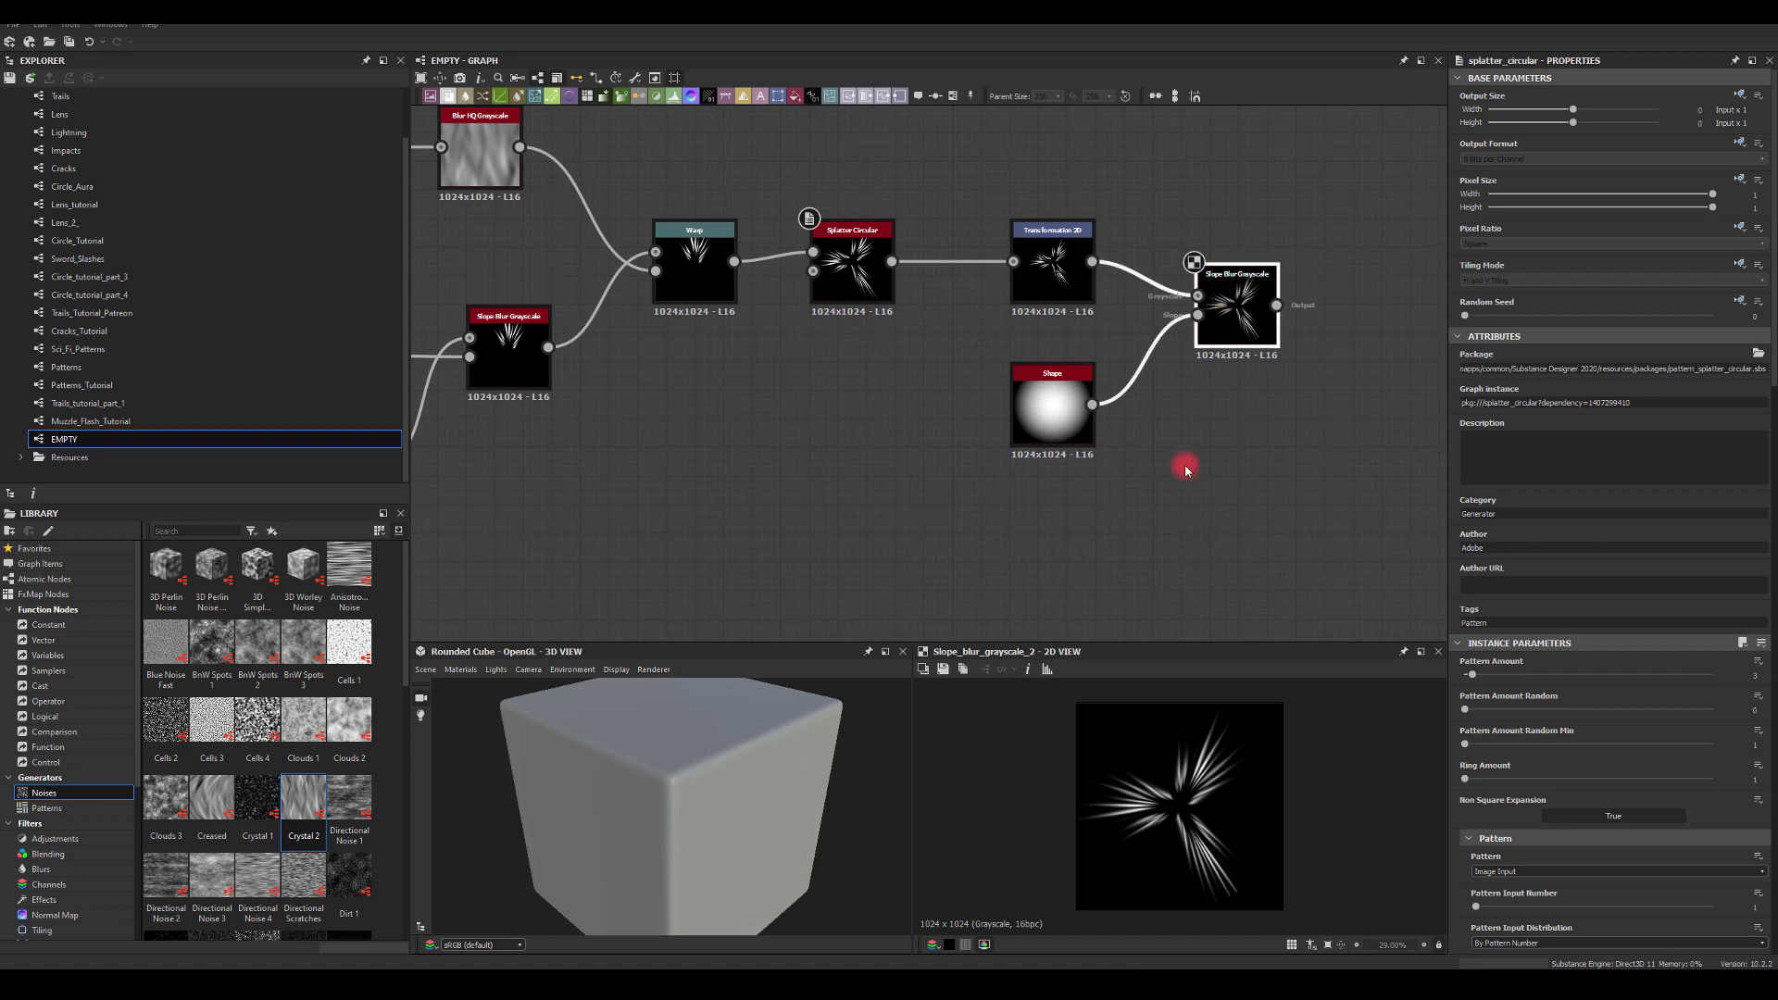
Add a Radial Blur node fed by the Splatter Circular's output, beneath the Slope Blur Grayscale
{"action": "left_click", "coordinate": [851, 239]}
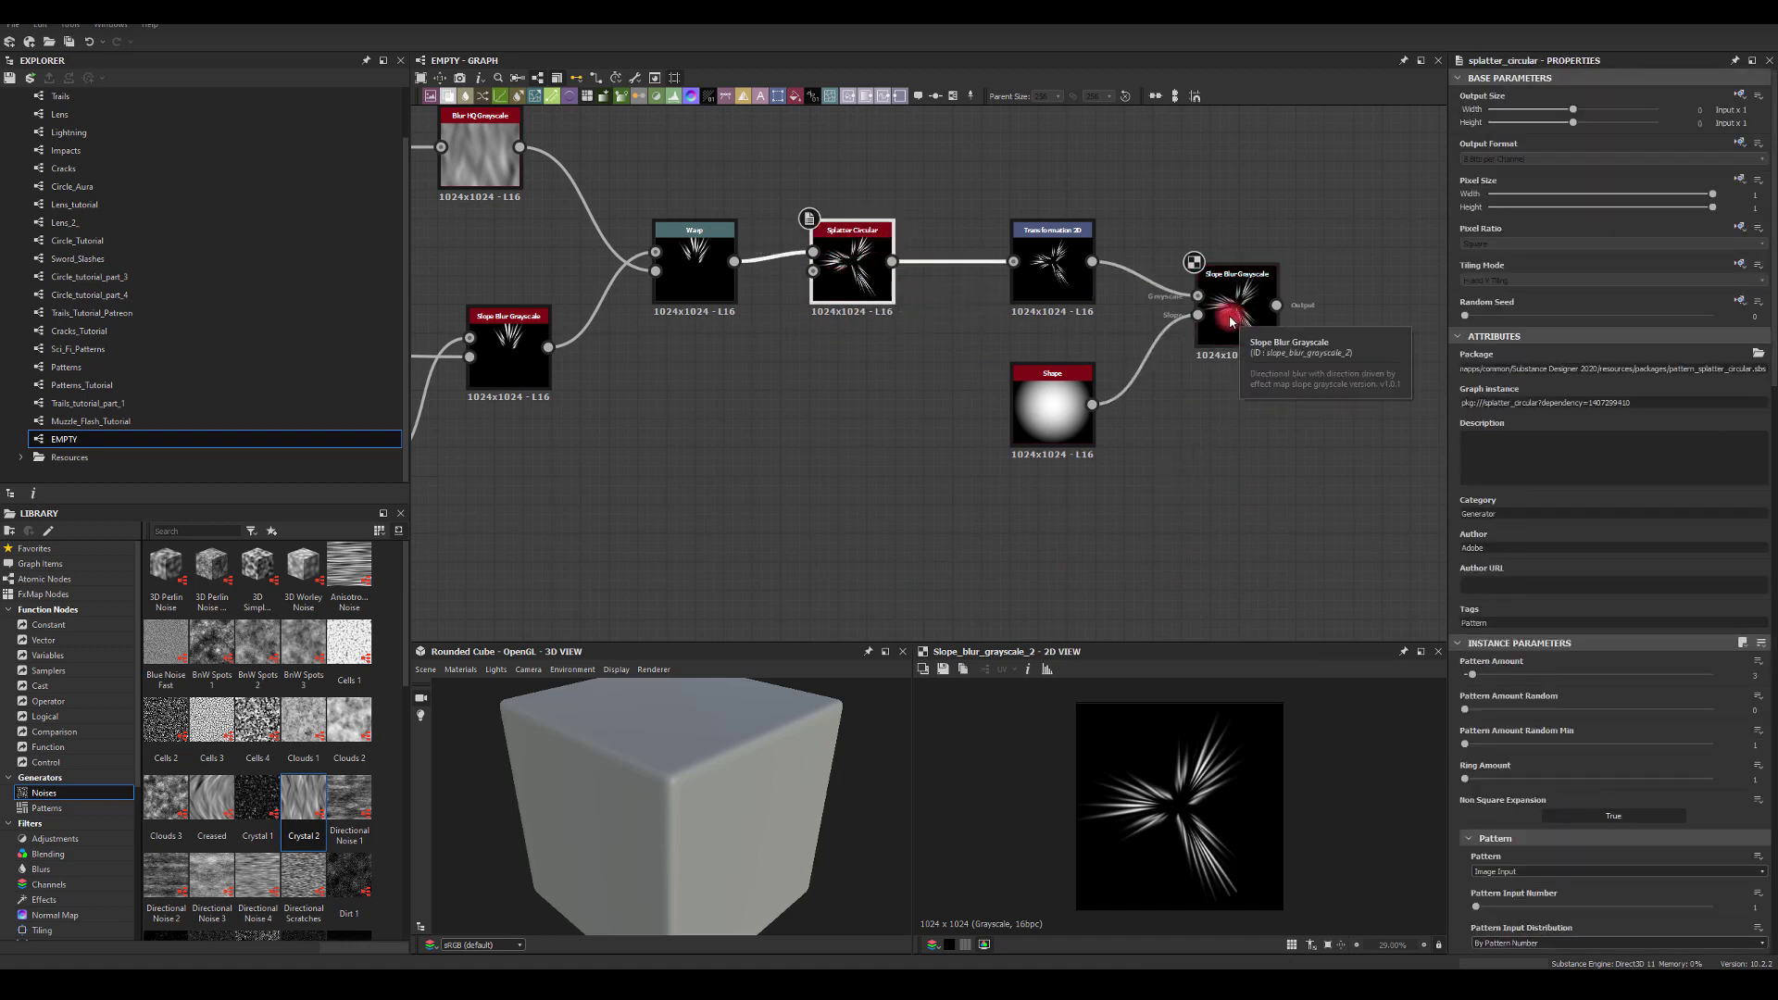
{"action": "left_click_drag", "start_coordinate": [891, 261], "coordinate": [1235, 532]}
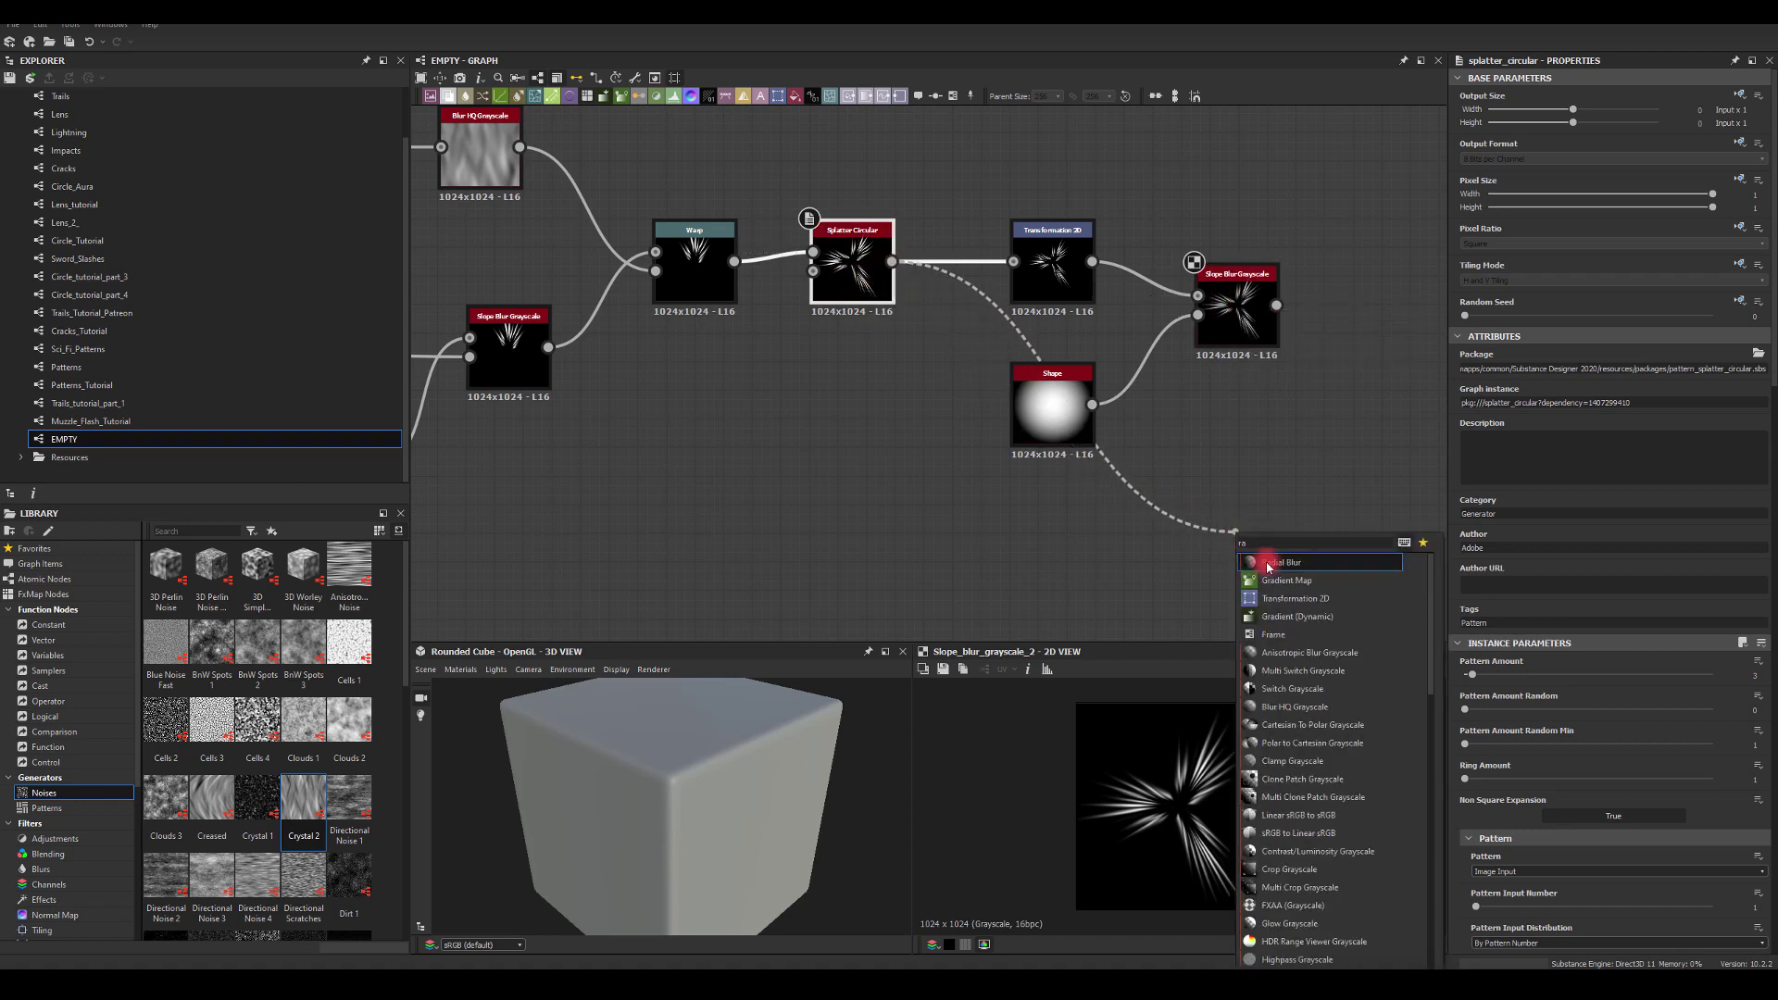
{"action": "left_click", "coordinate": [1271, 562]}
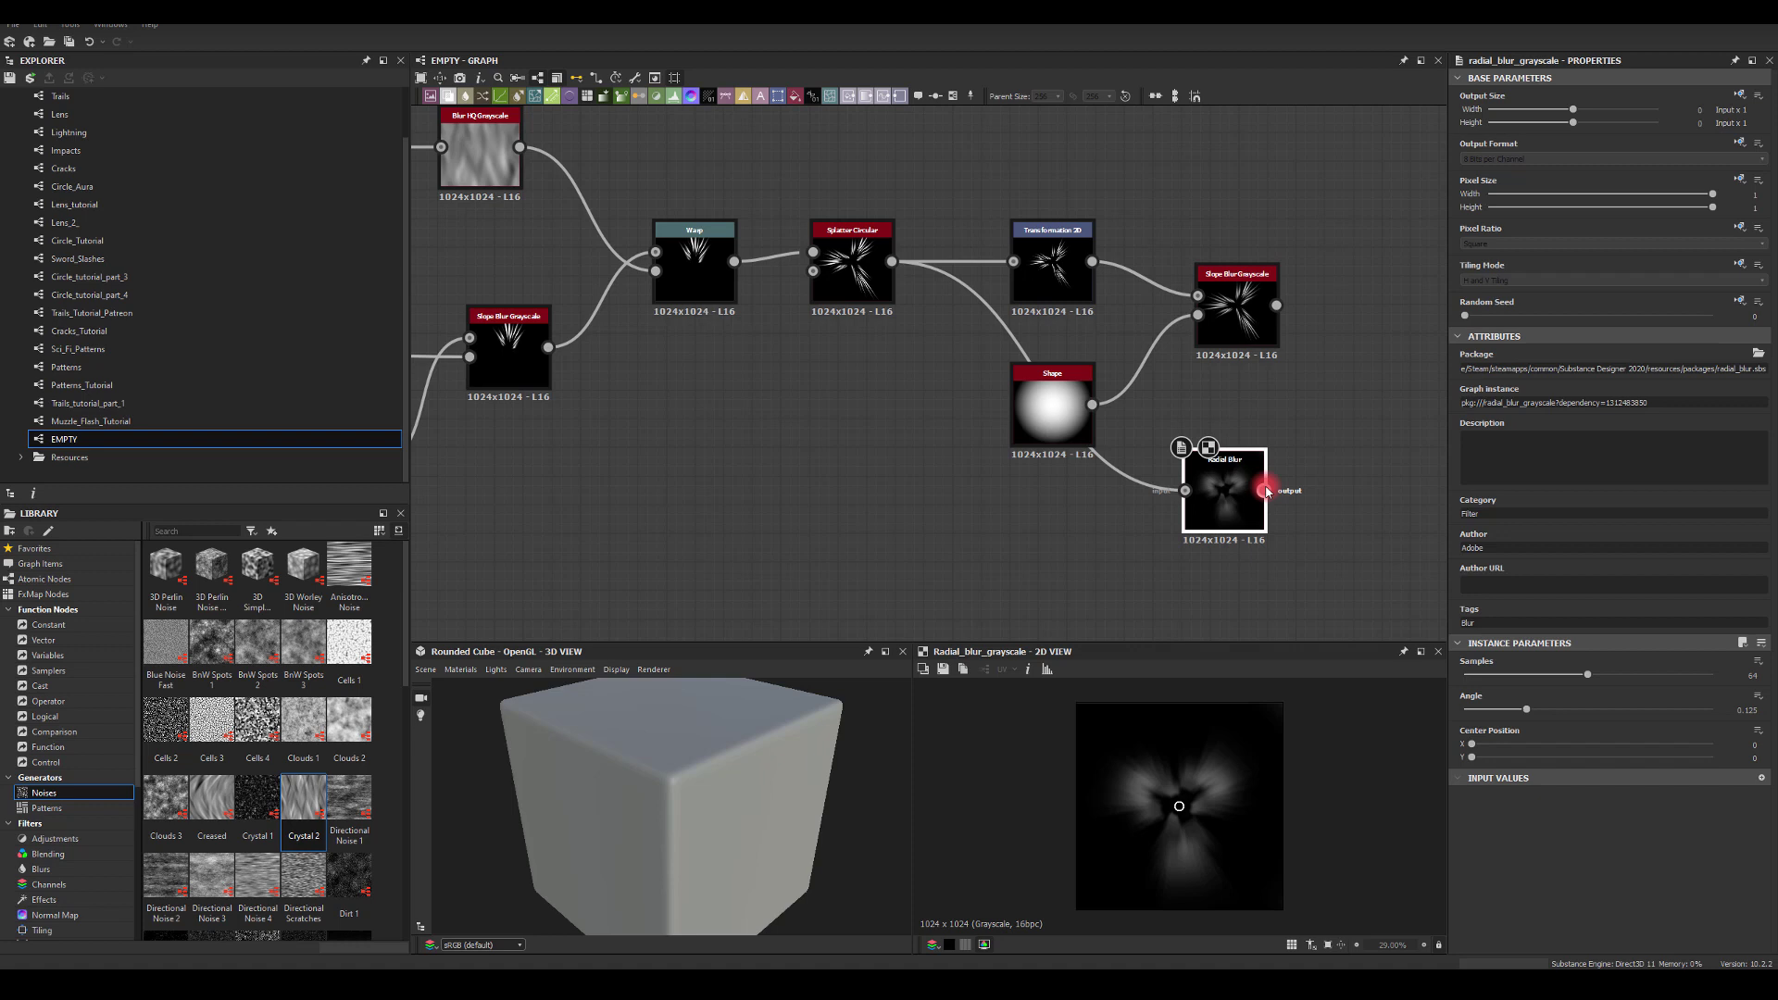
Try Radial Blur Angle values of 0.01 and 0.02, and settle on 0.015
{"action": "left_click", "coordinate": [1427, 691]}
{"action": "mouse_move", "coordinate": [1530, 711]}
{"action": "left_mouse_down"}
{"action": "mouse_move", "coordinate": [1441, 716]}
{"action": "mouse_move", "coordinate": [1475, 716]}
{"action": "left_mouse_up"}
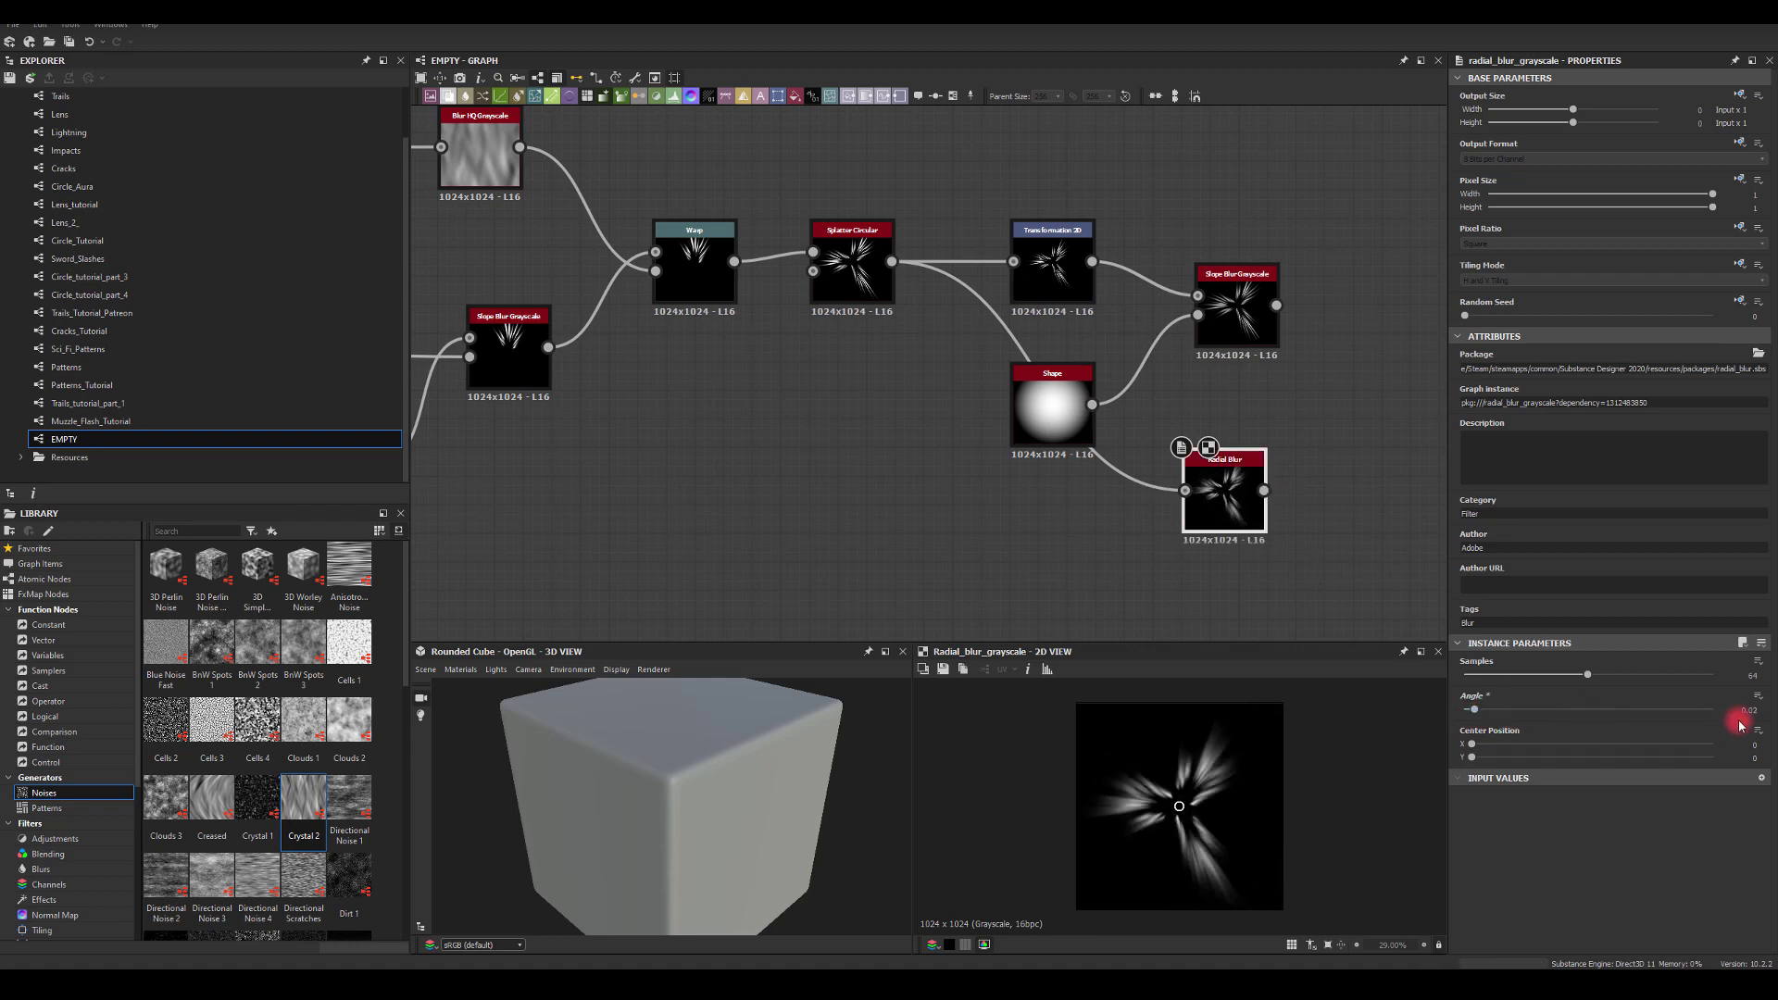
{"action": "type", "text": "0.01"}
{"action": "key", "text": "Return"}
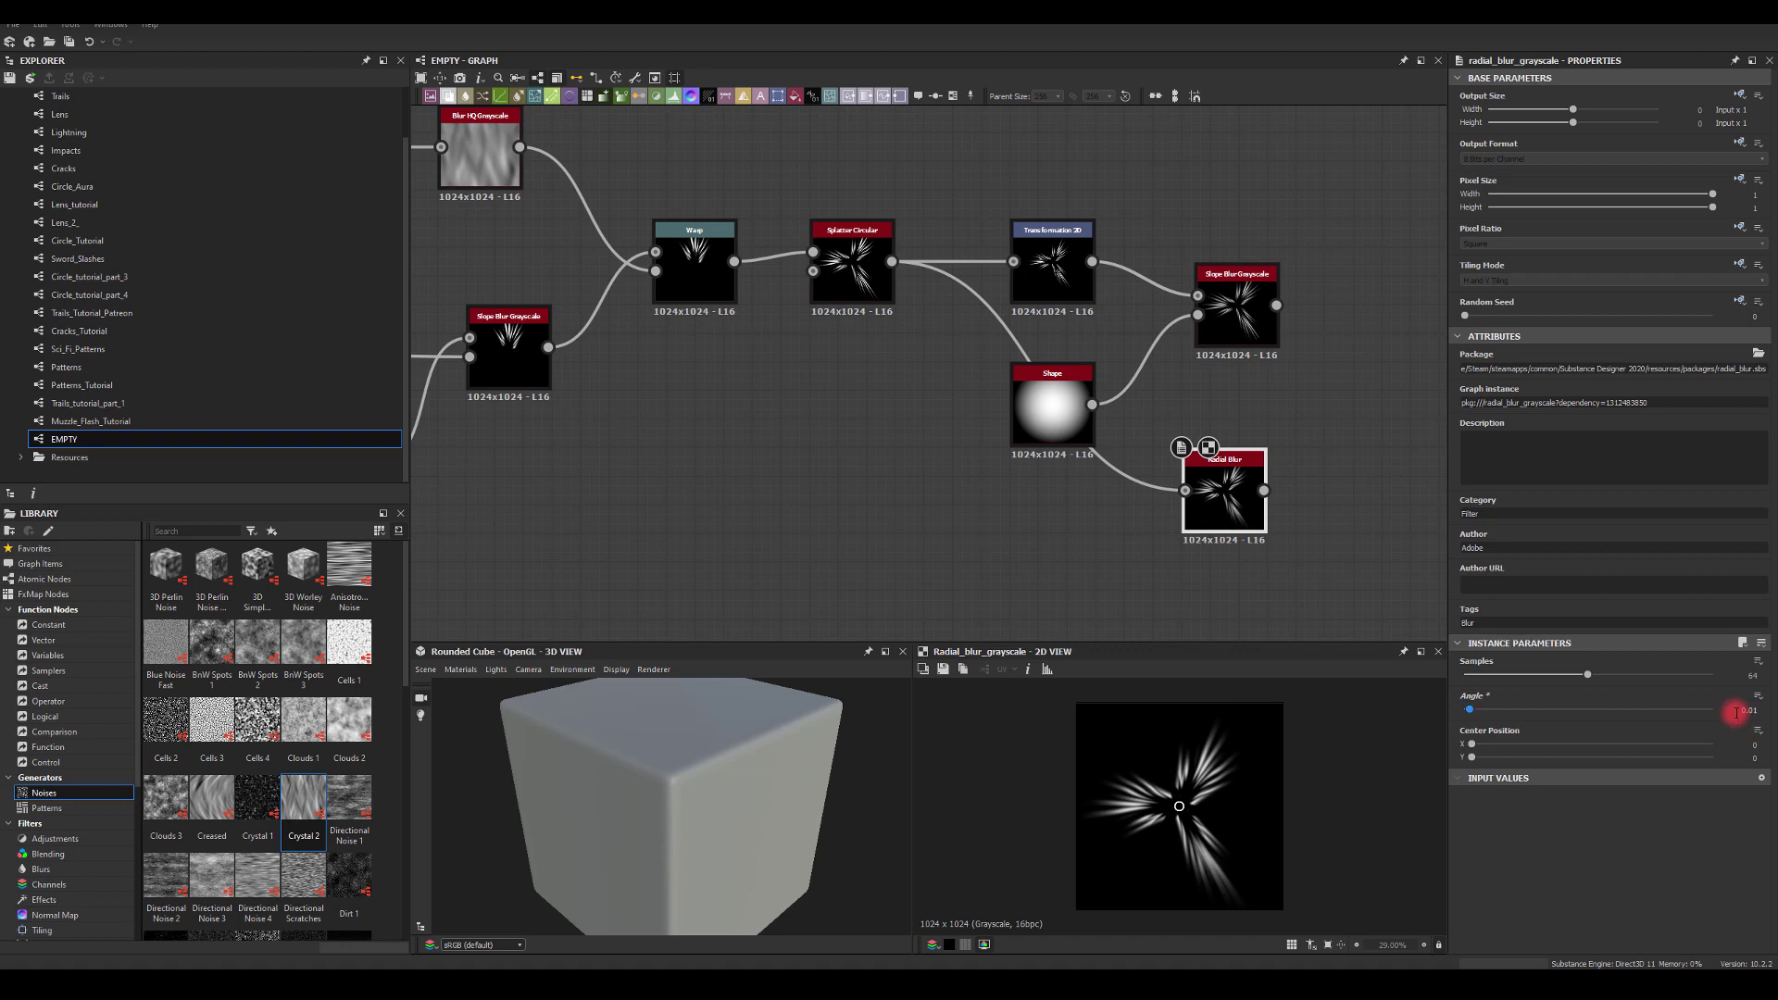
{"action": "type", "text": ".02"}
{"action": "key", "text": "Return"}
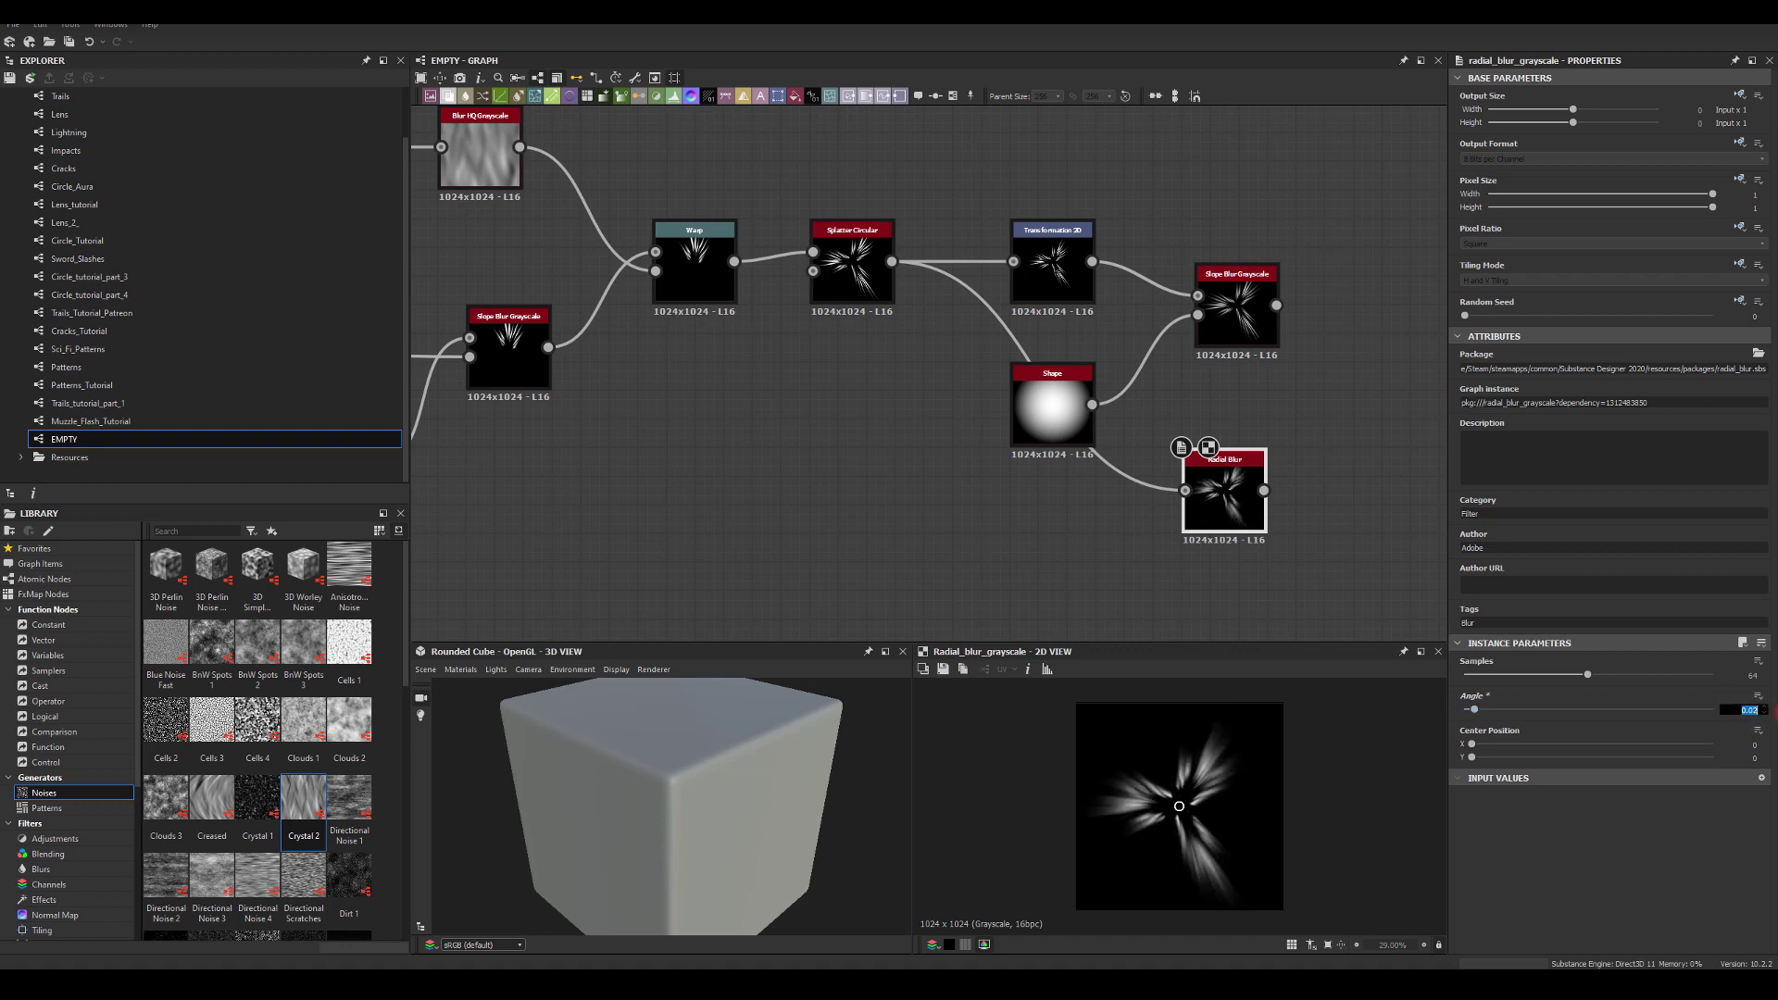
{"action": "left_click", "coordinate": [1734, 692]}
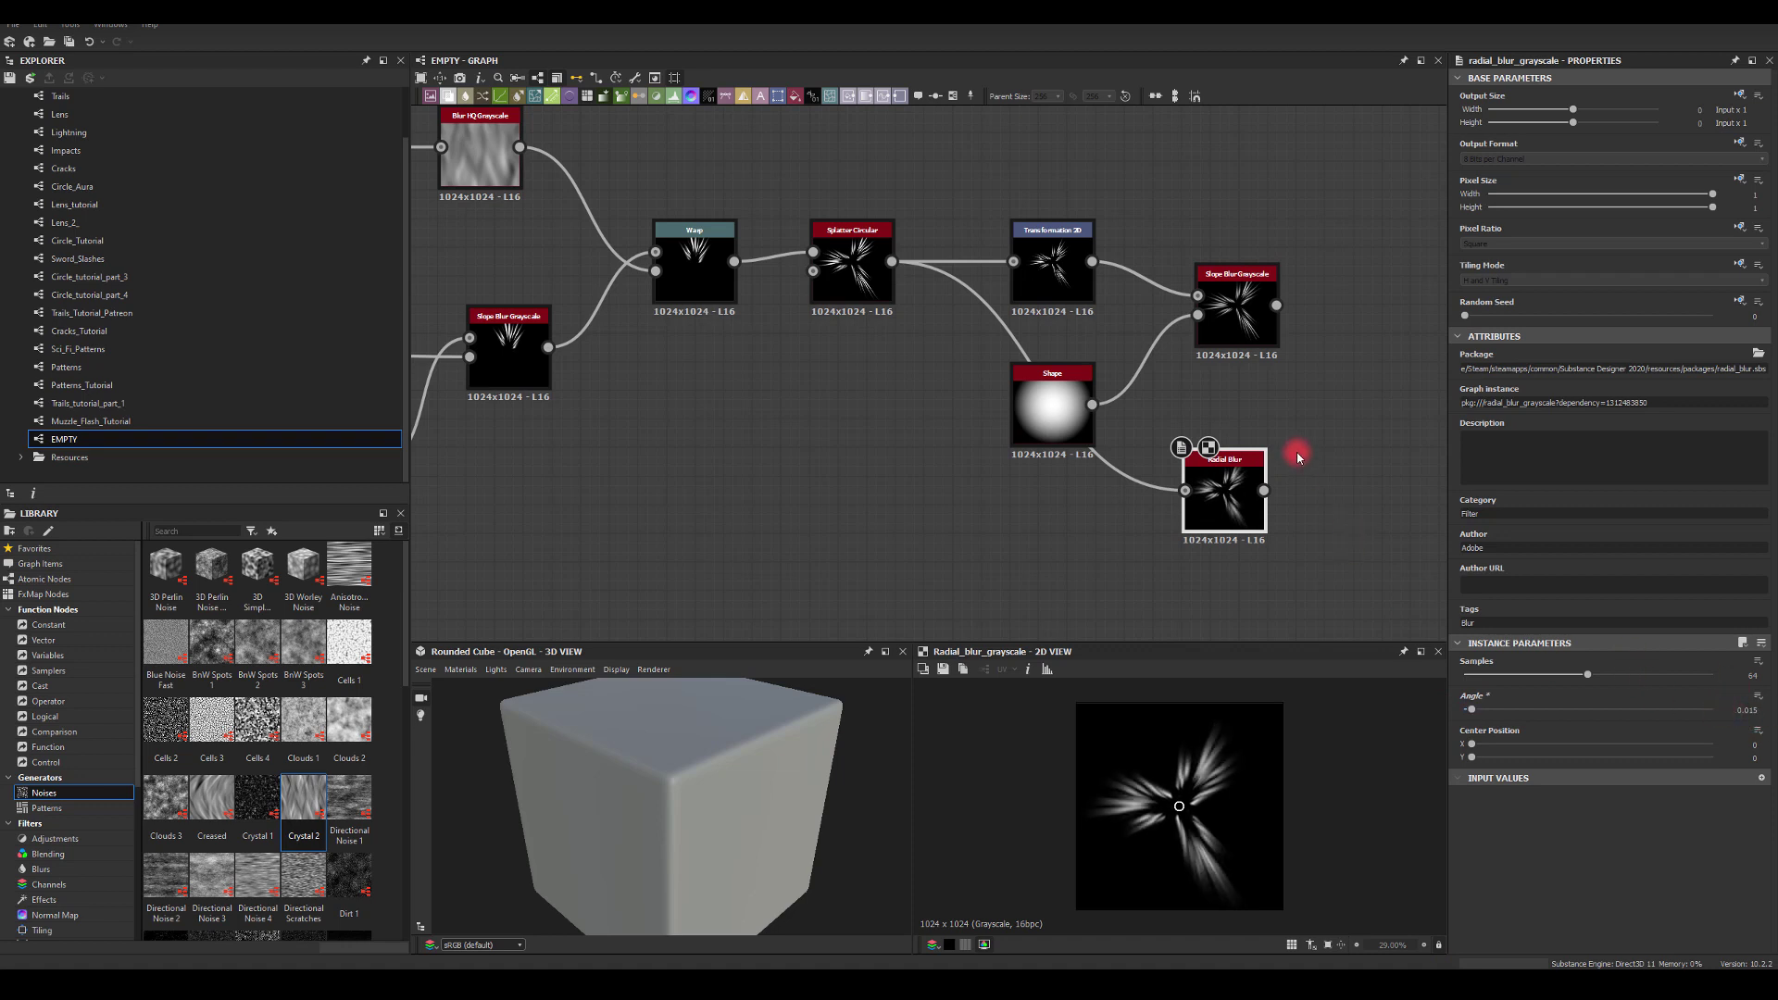
Duplicate the Radial Blur, place the copy below the original, and set the copy's Angle to -0.015
{"action": "middle_click_drag", "start_coordinate": [1297, 458], "coordinate": [1239, 385]}
{"action": "key", "text": "ctrl+d"}
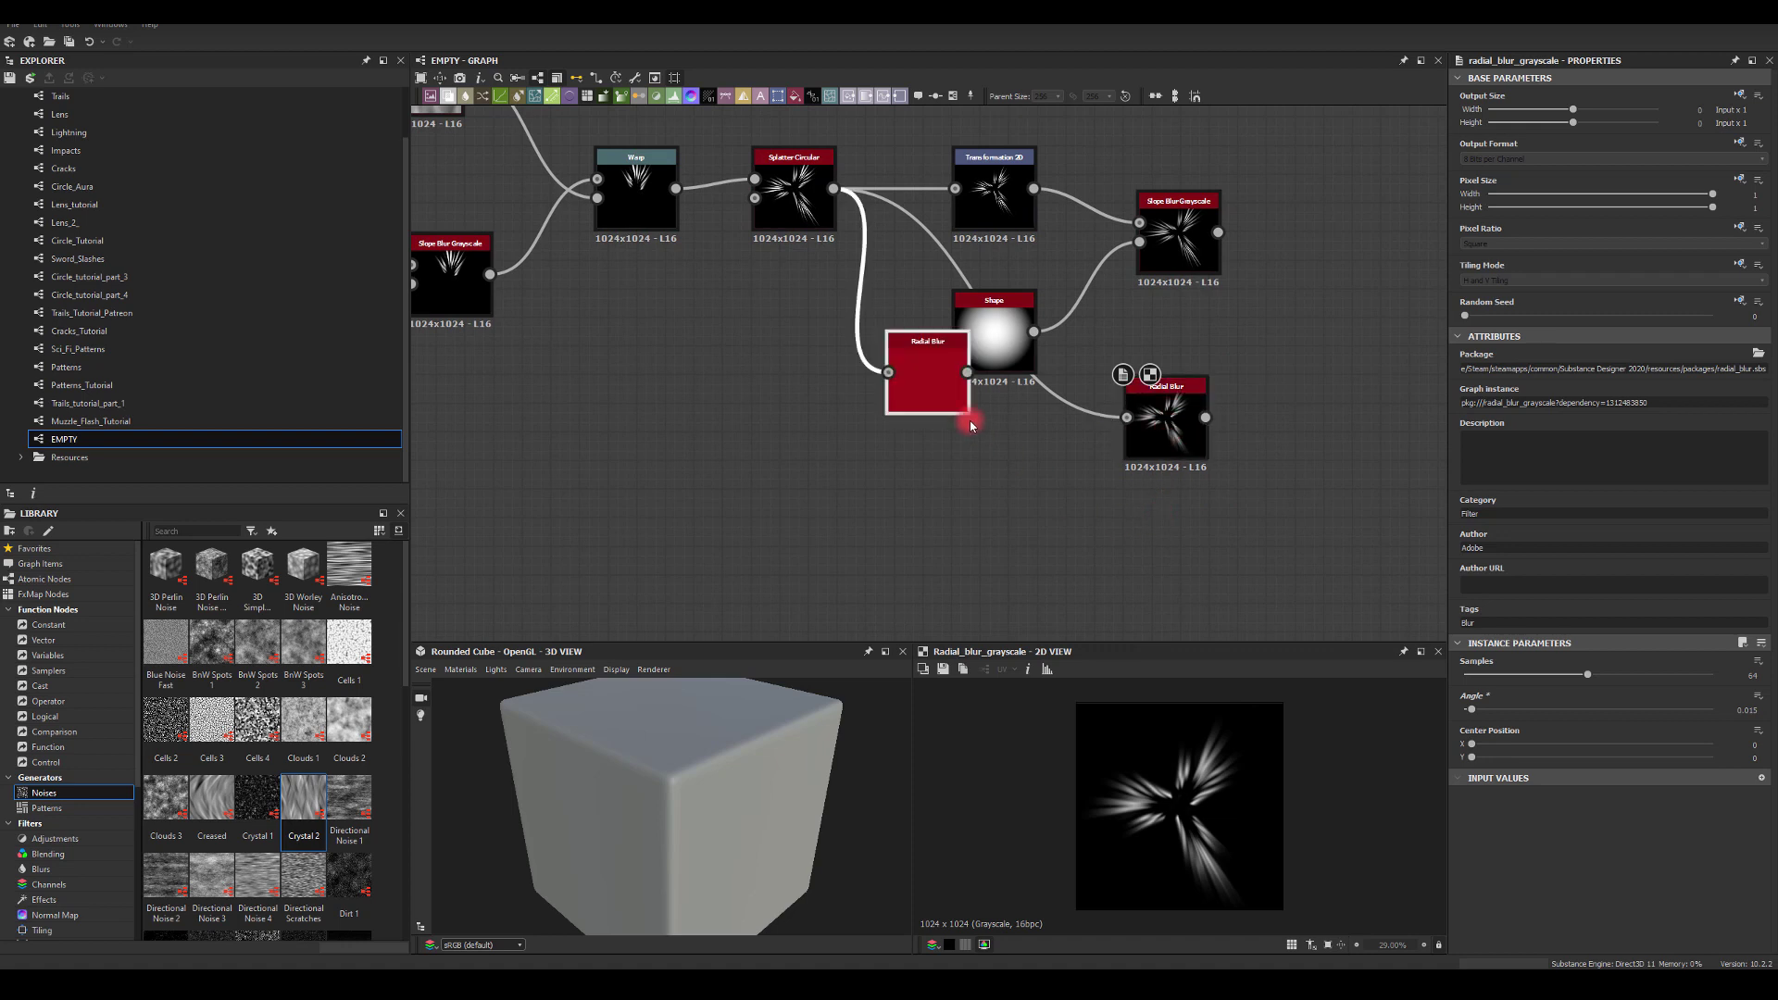
{"action": "left_click_drag", "start_coordinate": [951, 398], "coordinate": [1181, 544]}
{"action": "left_click", "coordinate": [1730, 708]}
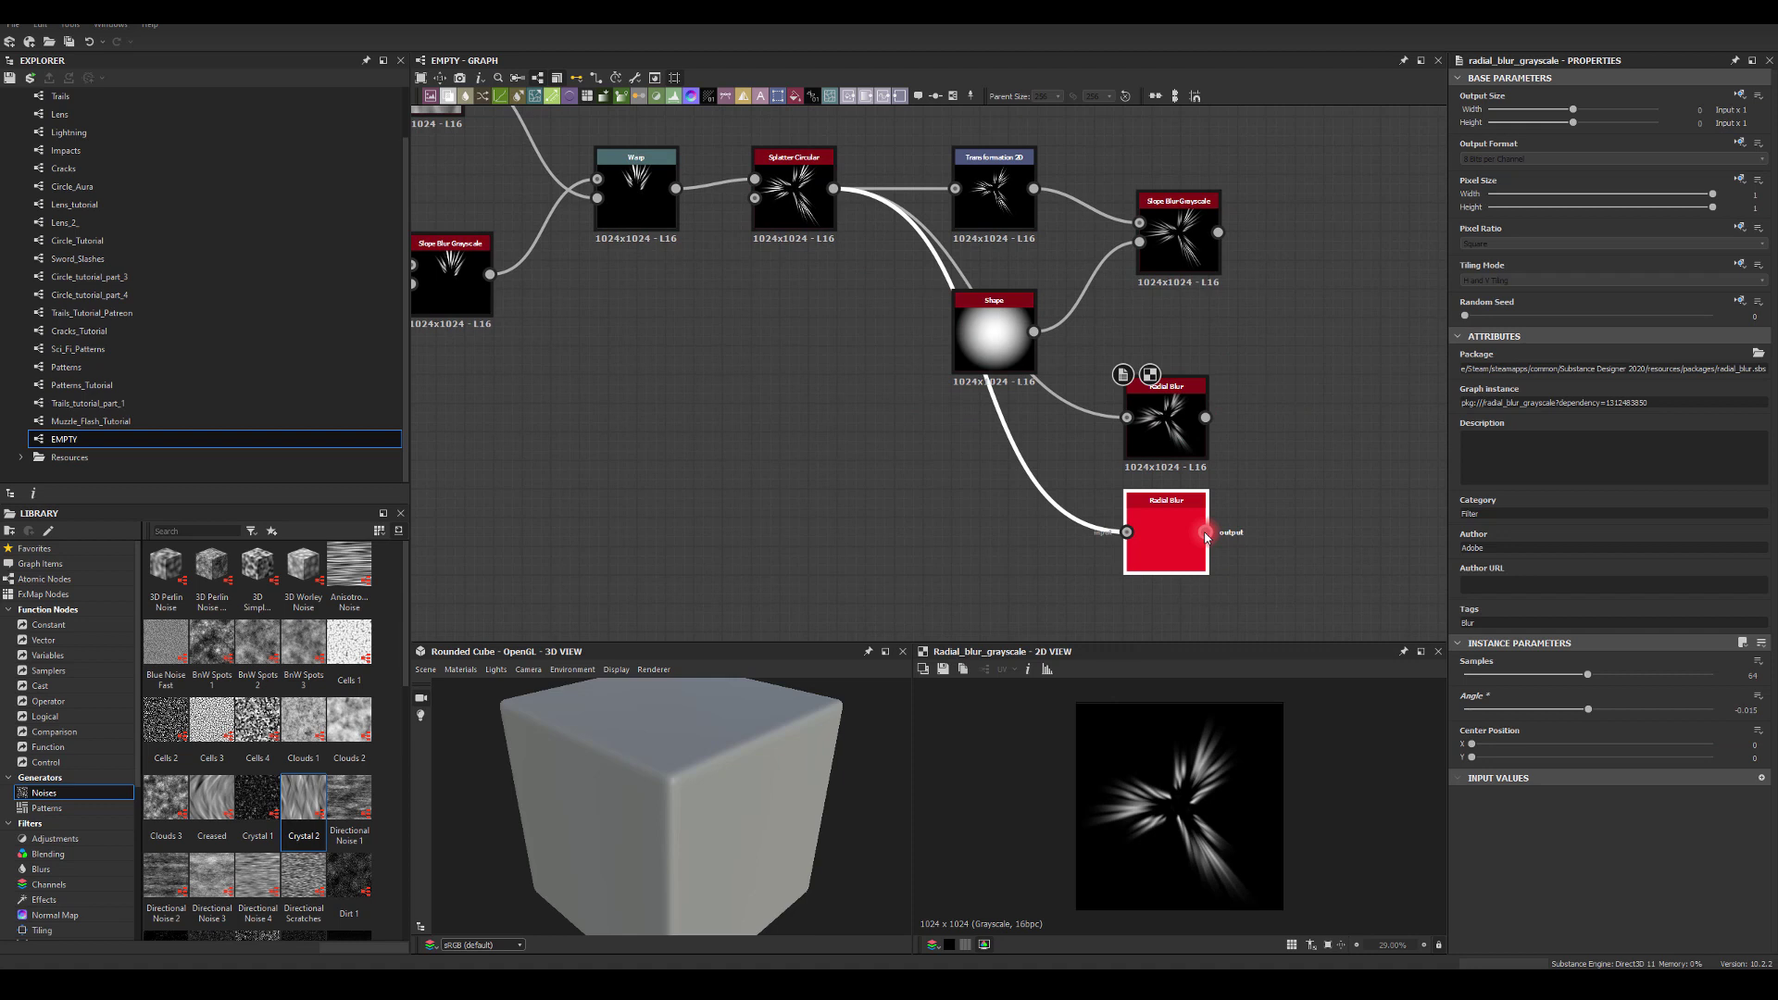
Add a Blend node combining the original Radial Blur as foreground with its copy as background
{"action": "left_click_drag", "start_coordinate": [1205, 531], "coordinate": [1298, 426]}
{"action": "type", "text": "blend"}
{"action": "key", "text": "Return"}
{"action": "left_click", "coordinate": [1352, 463]}
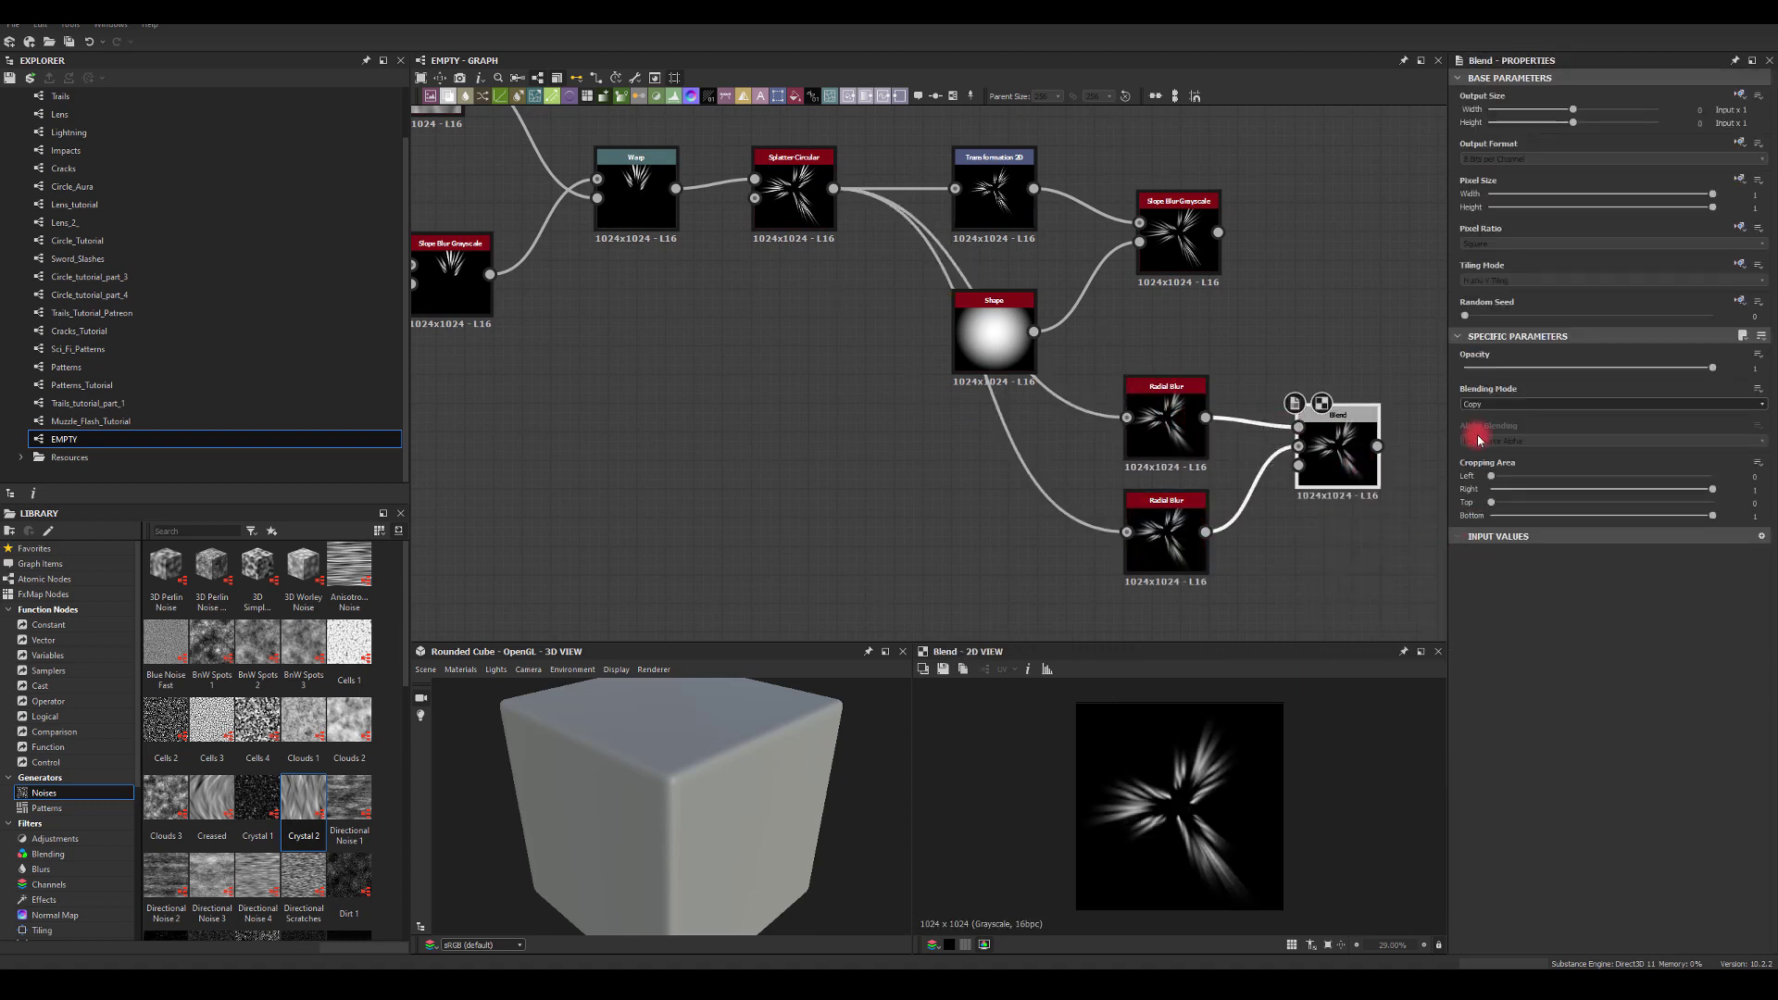
Compare the Add (Linear Dodge) and Max (Lighten) blending modes on the Radial Blur Blend, and keep Max (Lighten)
{"action": "left_click", "coordinate": [1483, 406]}
{"action": "left_click", "coordinate": [1480, 421]}
{"action": "middle_click_drag", "start_coordinate": [1211, 337], "coordinate": [1025, 375]}
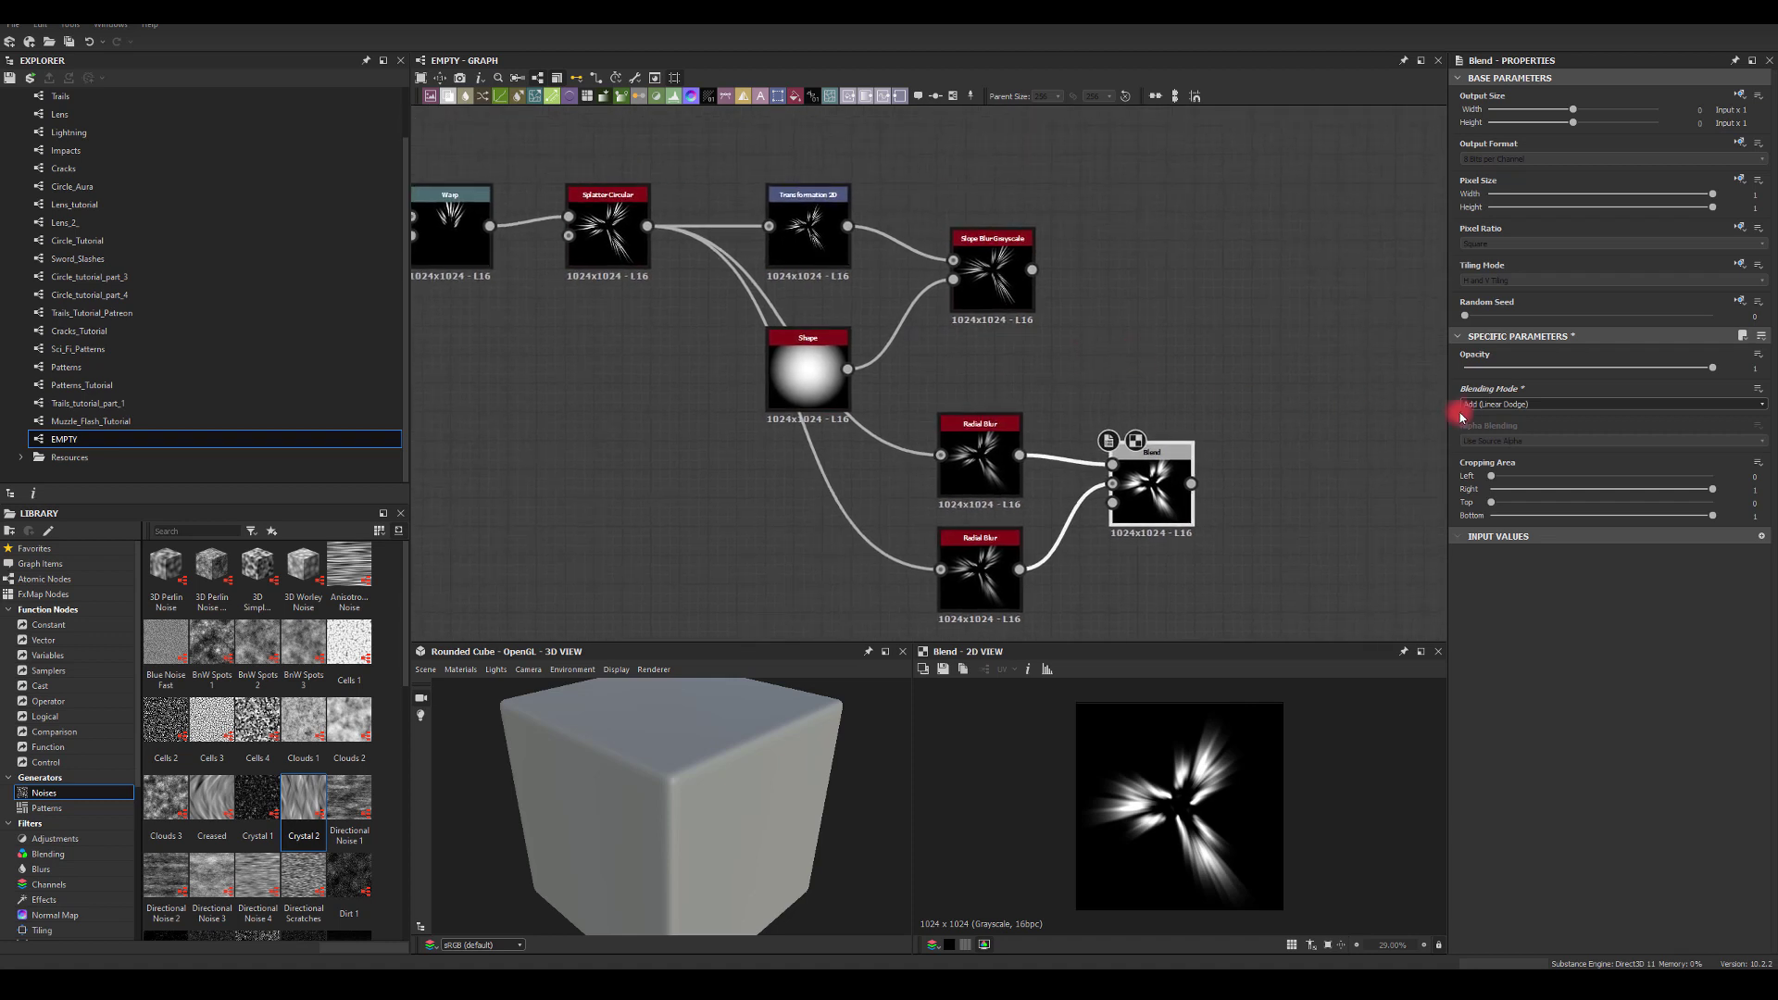
{"action": "left_click", "coordinate": [1483, 406]}
{"action": "left_click", "coordinate": [1488, 432]}
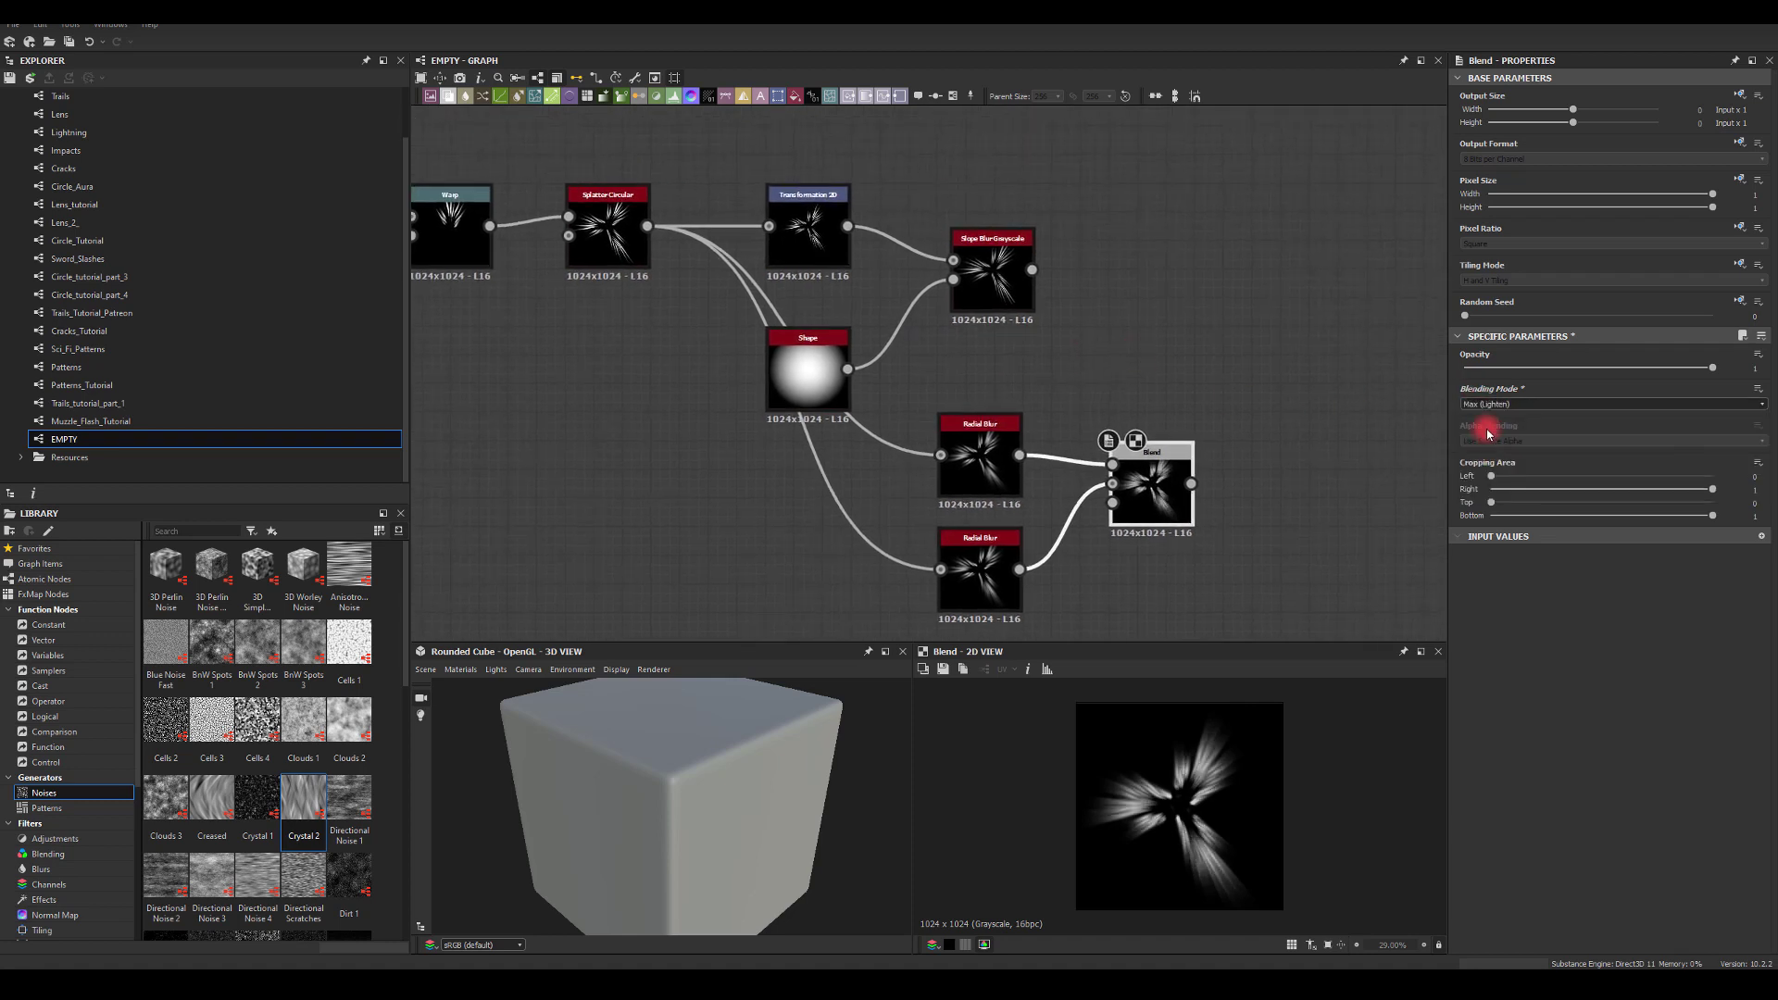
{"action": "left_click", "coordinate": [1487, 404]}
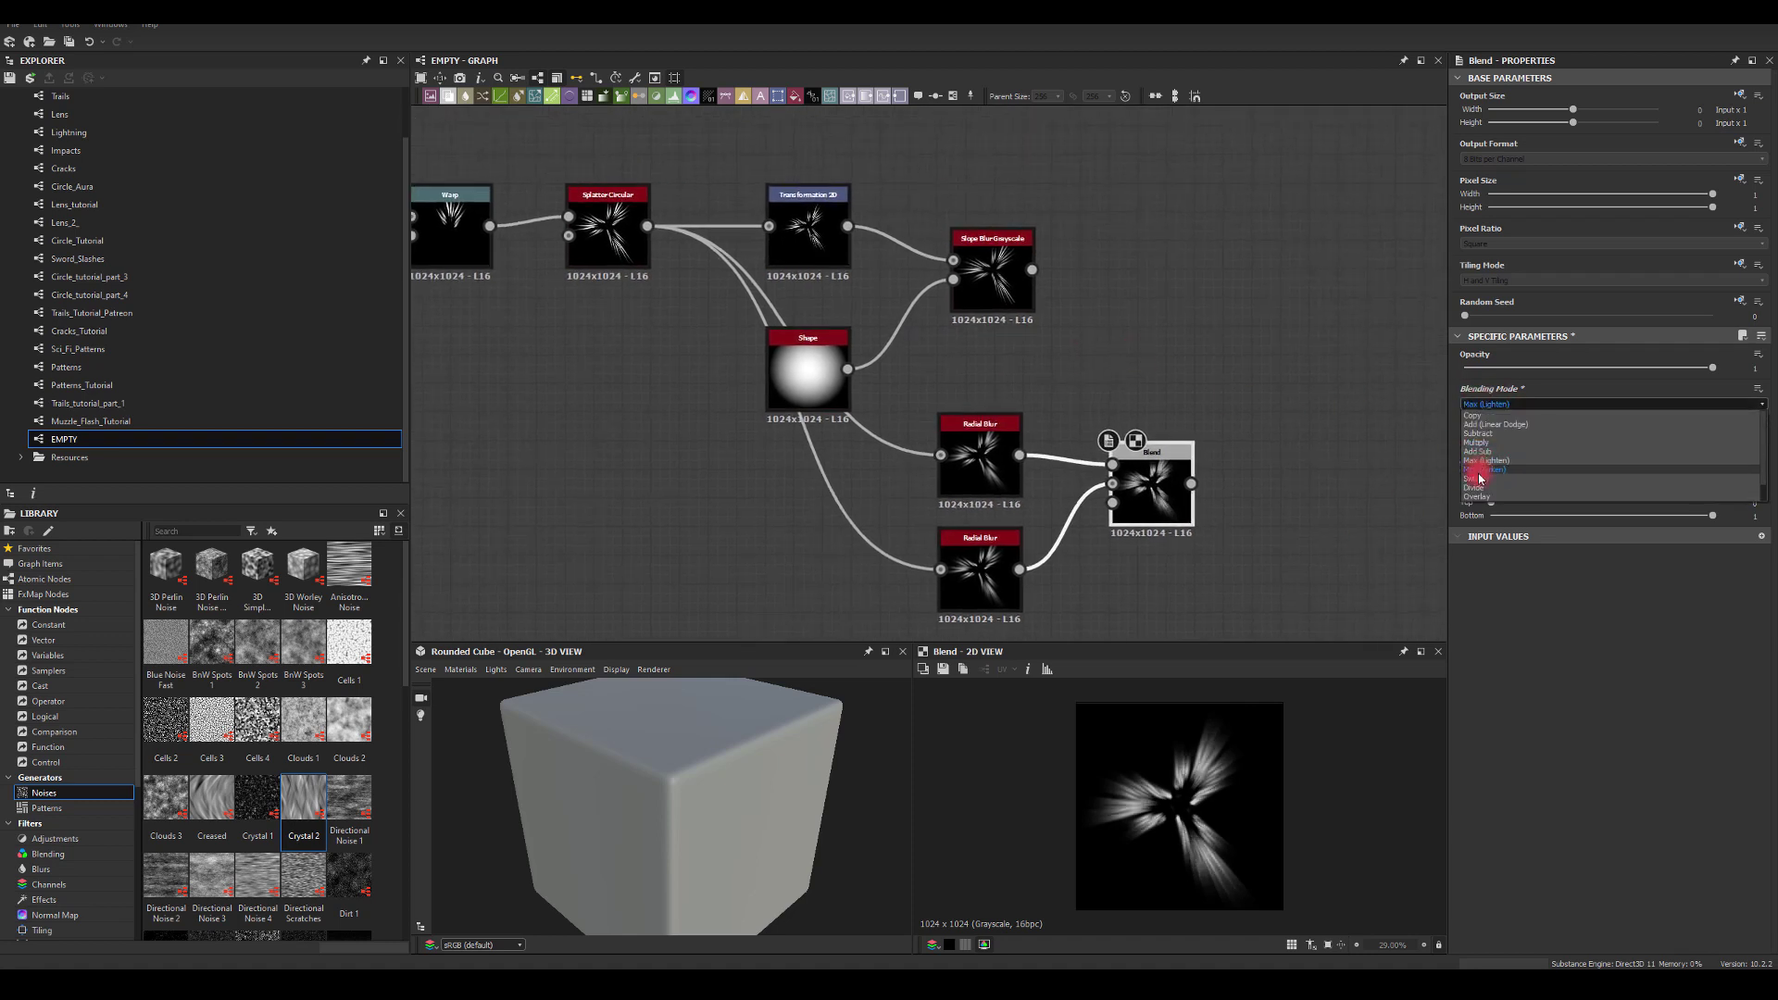
{"action": "left_click", "coordinate": [1478, 463]}
{"action": "left_click", "coordinate": [1479, 404]}
{"action": "scroll", "coordinate": [1481, 426], "scroll_direction": "up", "scroll_amount": 1}
{"action": "left_click", "coordinate": [1482, 456]}
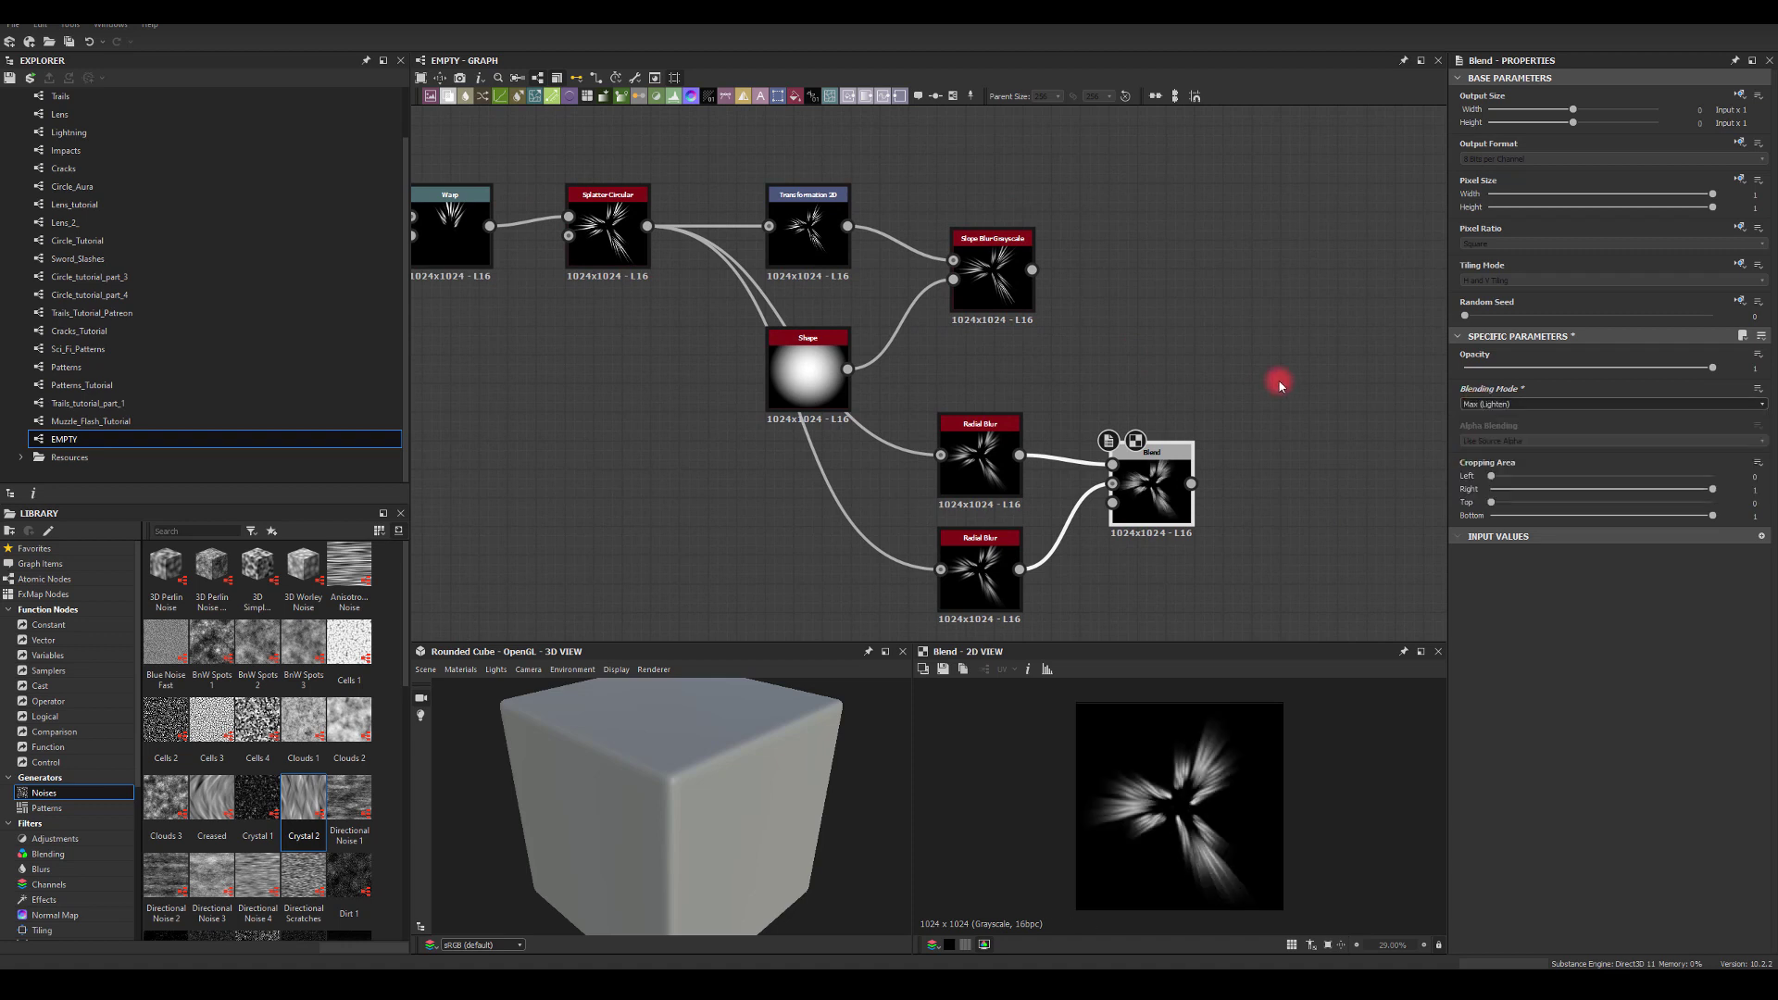
Add a second Blend node with the Radial Blur Blend as foreground and the latest Slope Blur Grayscale as background
{"action": "left_click_drag", "start_coordinate": [1192, 483], "coordinate": [1293, 311]}
{"action": "type", "text": "bl"}
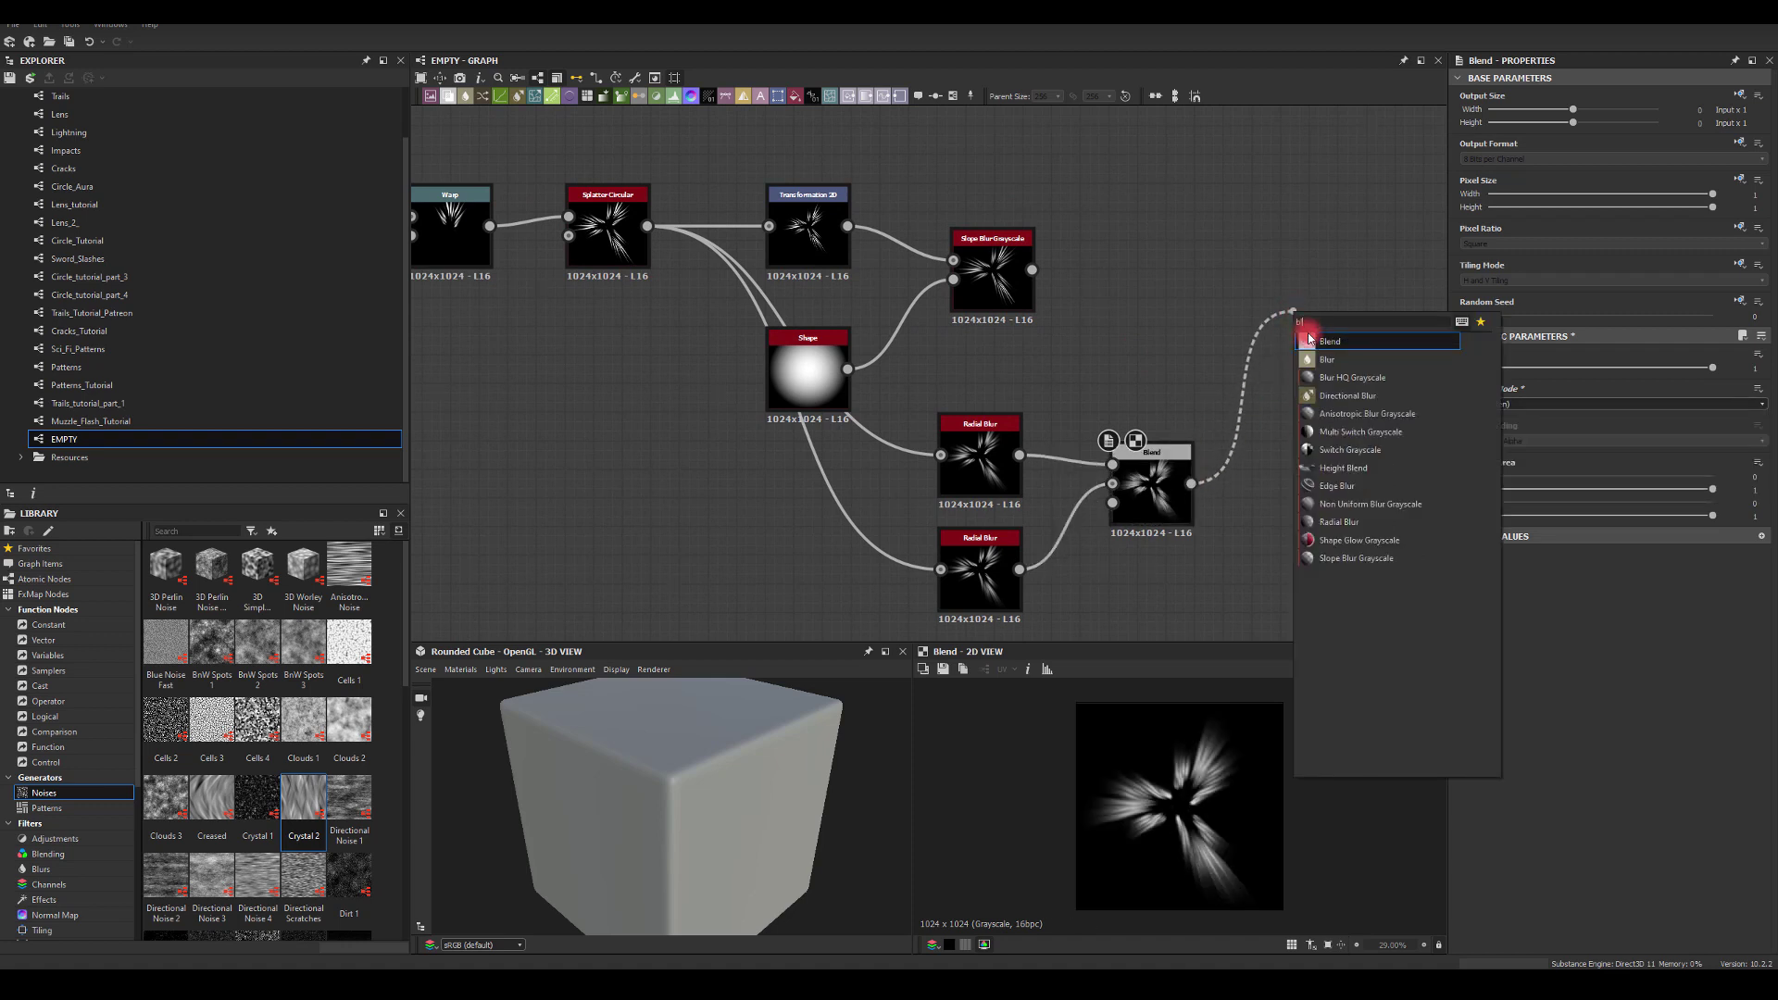
{"action": "left_click", "coordinate": [1311, 337]}
{"action": "left_click_drag", "start_coordinate": [1192, 483], "coordinate": [1285, 261]}
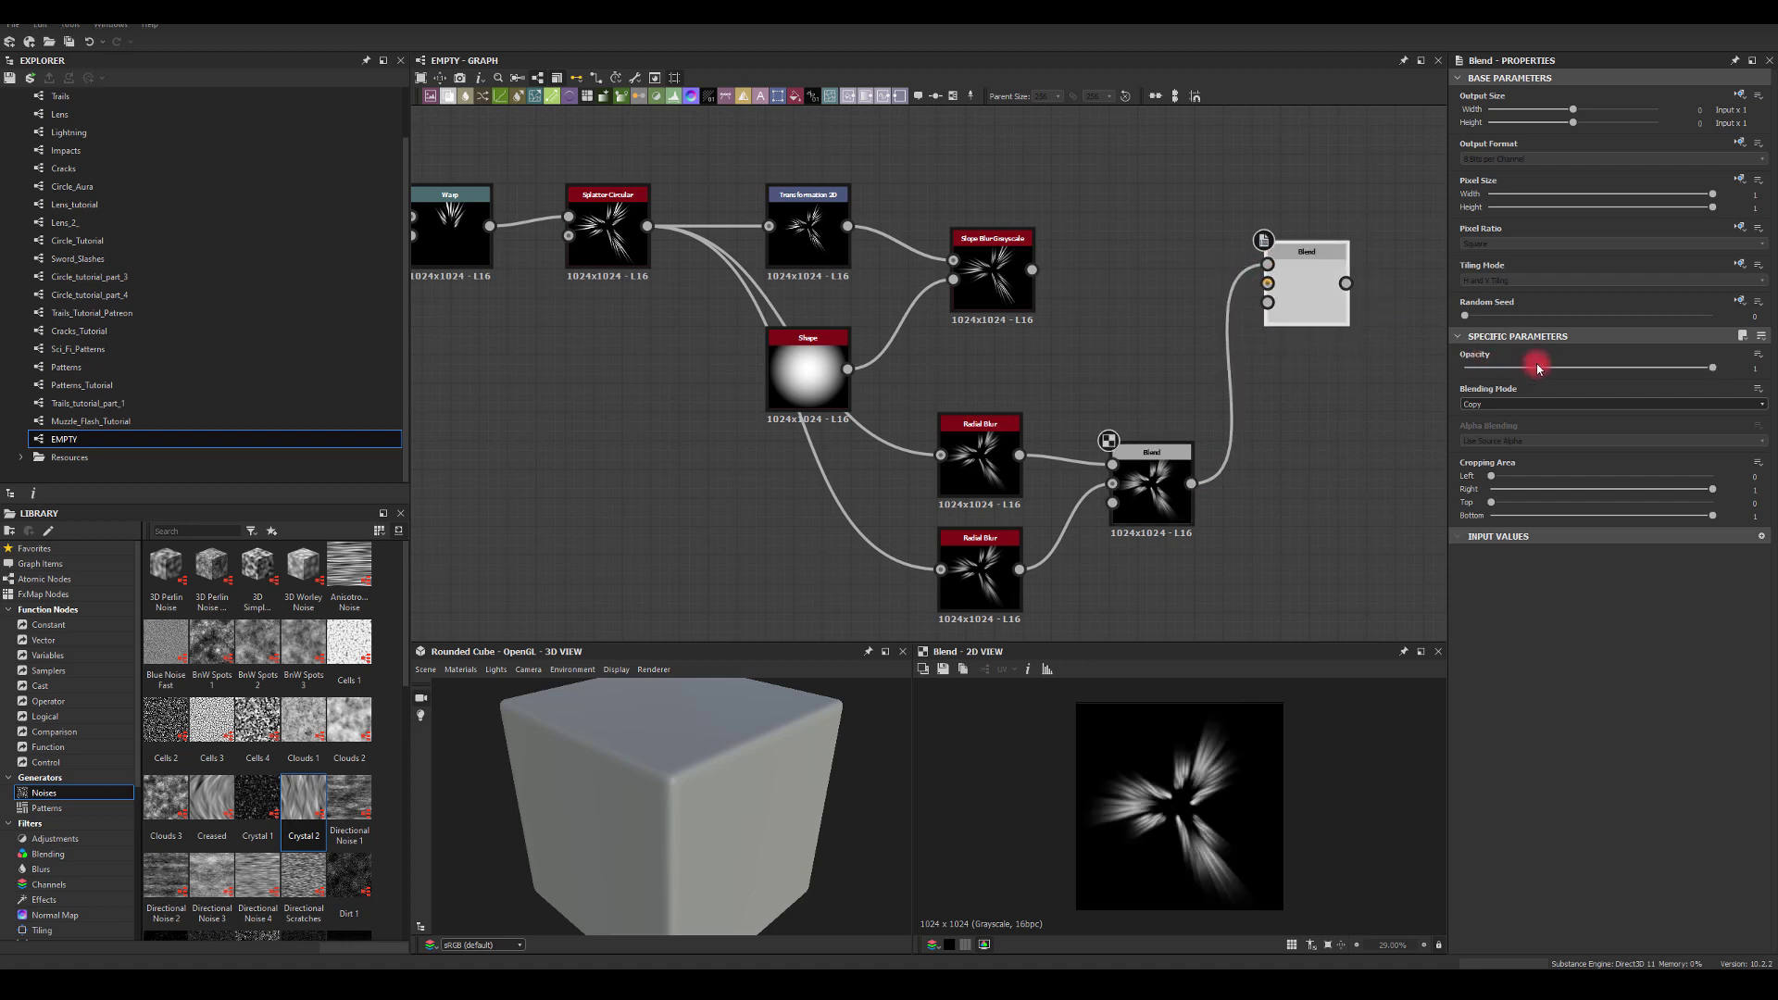
{"action": "left_click_drag", "start_coordinate": [1031, 269], "coordinate": [1268, 282]}
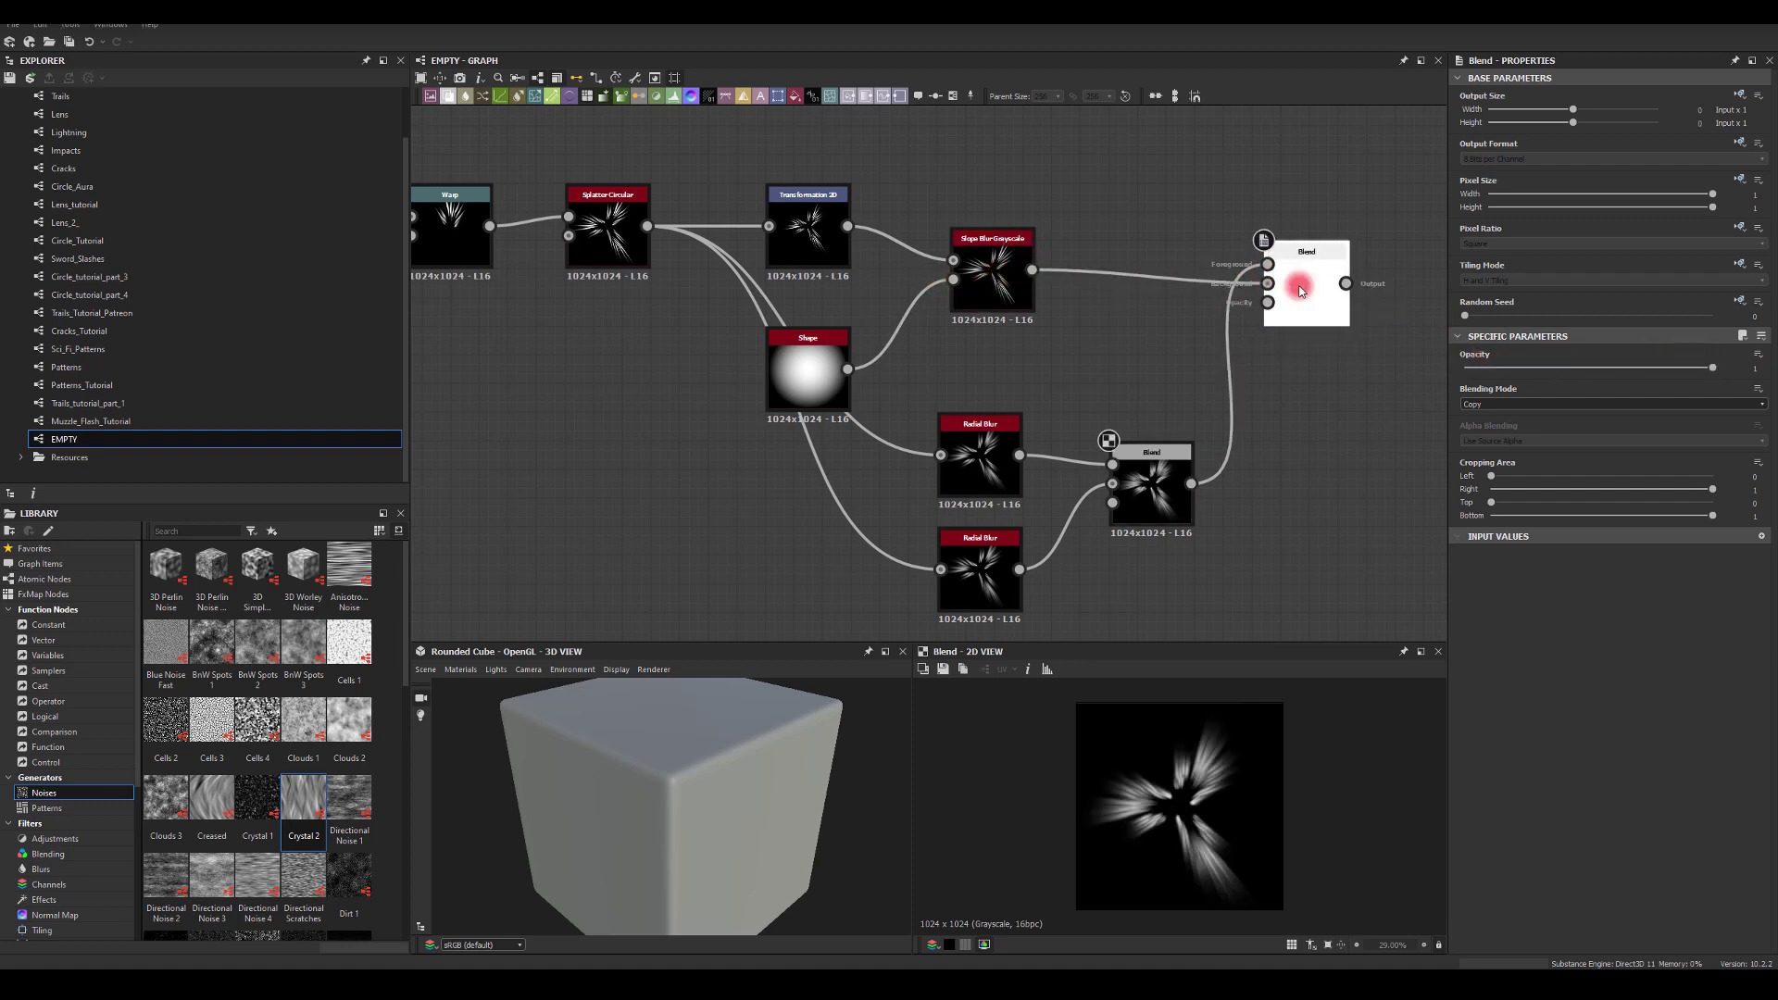
Set the second Blend's Blending Mode to Add (Linear Dodge) and lower its Opacity to about 0.34
{"action": "left_click", "coordinate": [1467, 402]}
{"action": "left_click", "coordinate": [1491, 418]}
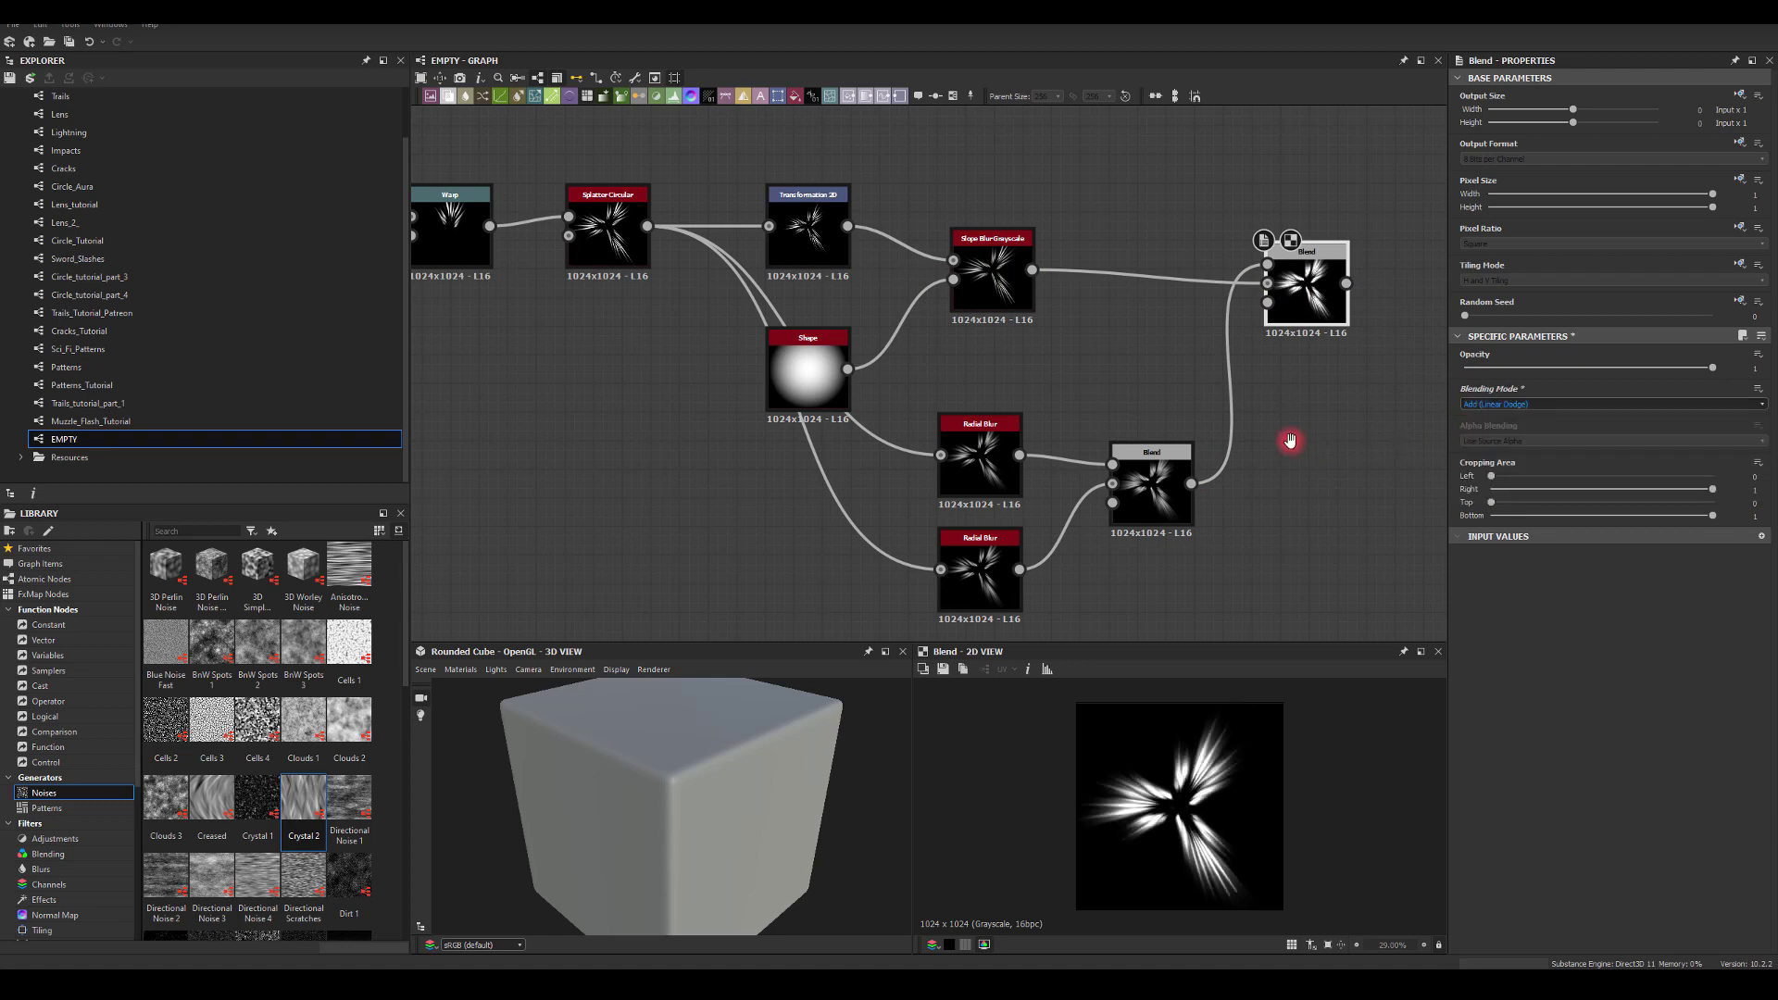
{"action": "middle_click_drag", "start_coordinate": [1290, 436], "coordinate": [1167, 452]}
{"action": "left_click_drag", "start_coordinate": [1707, 367], "coordinate": [1570, 409]}
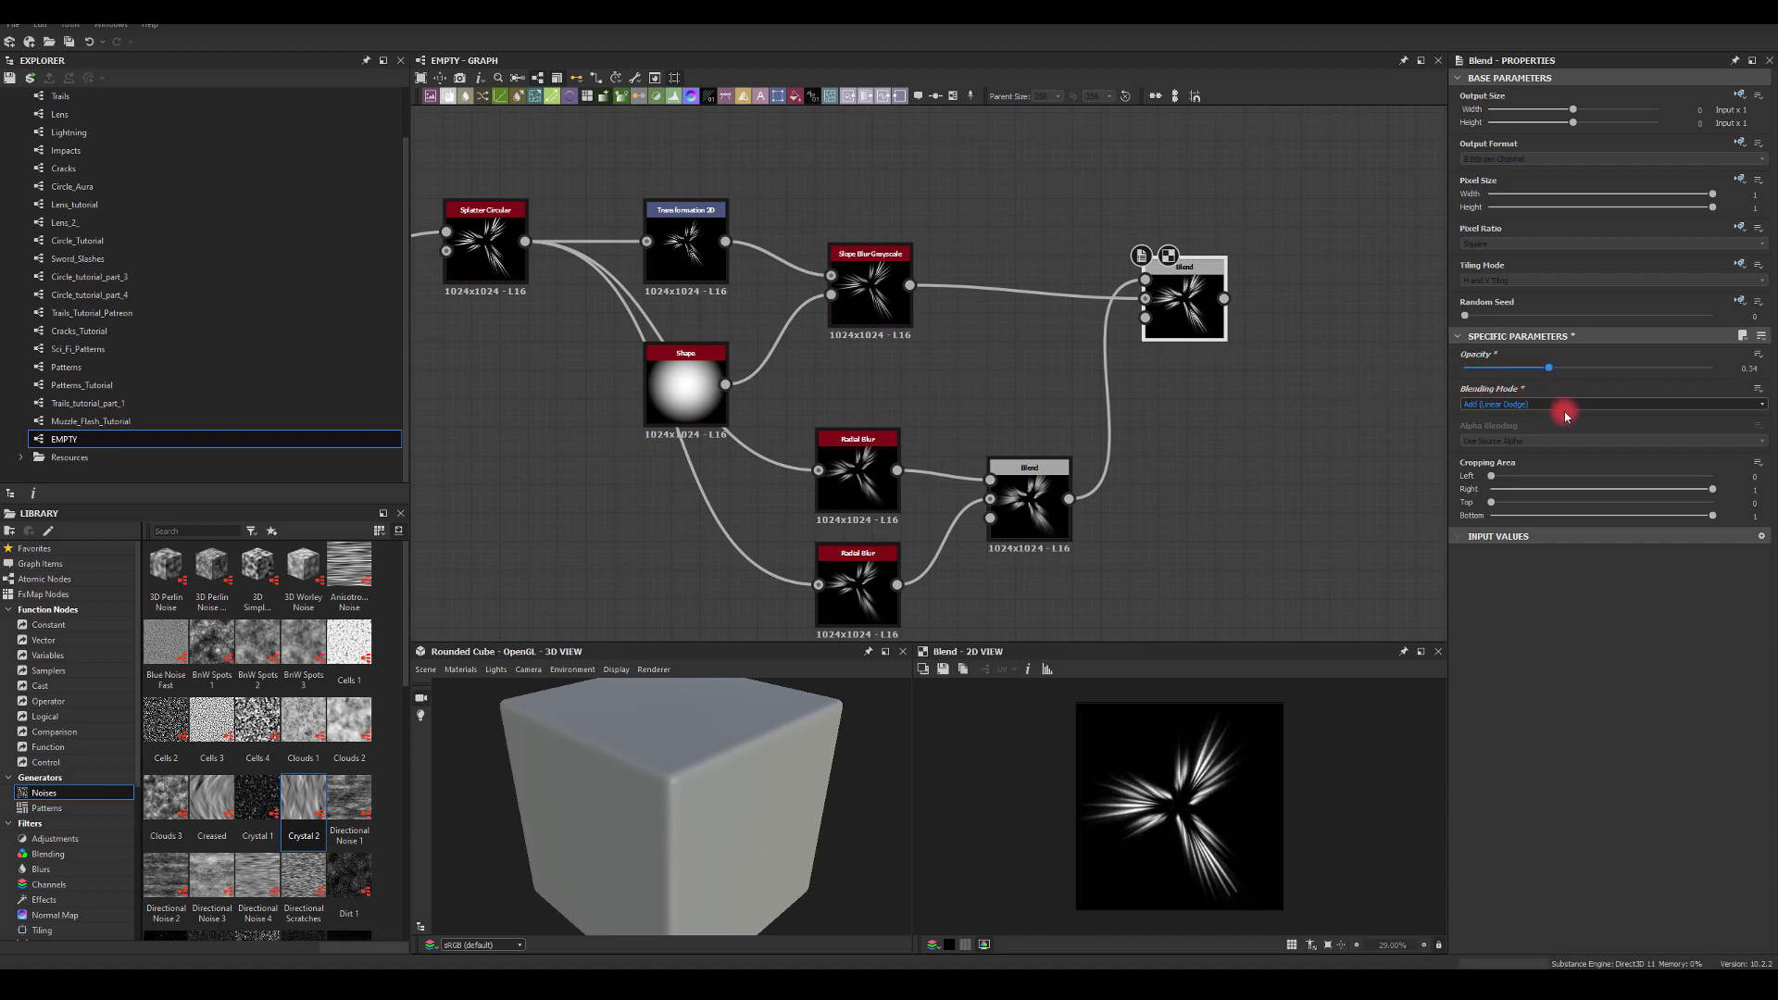
Add a Blur HQ Grayscale node fed by the Radial Blur Blend's output
{"action": "left_click_drag", "start_coordinate": [1071, 500], "coordinate": [1355, 342]}
{"action": "type", "text": "bl"}
{"action": "left_click", "coordinate": [1266, 583]}
Add a third Blend node with the Blur HQ Grayscale as foreground and the second Blend as background
{"action": "type", "text": "bl"}
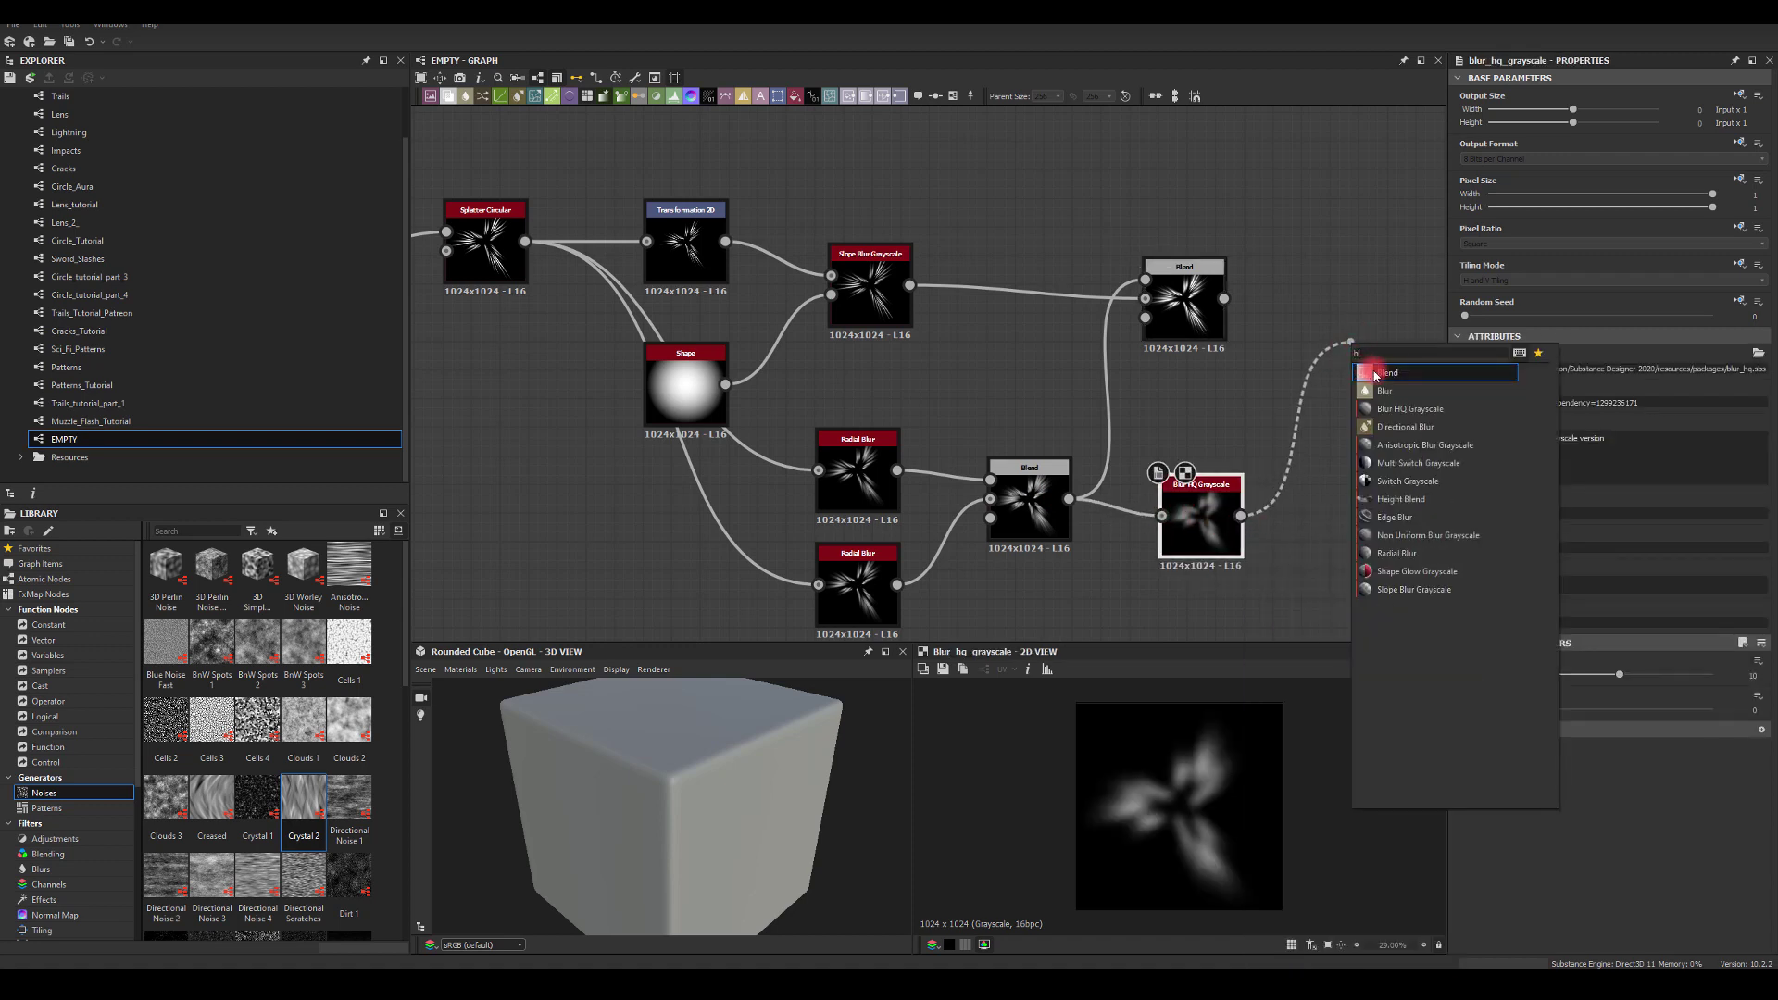
{"action": "left_click", "coordinate": [1370, 387]}
{"action": "left_click_drag", "start_coordinate": [1240, 516], "coordinate": [1394, 321]}
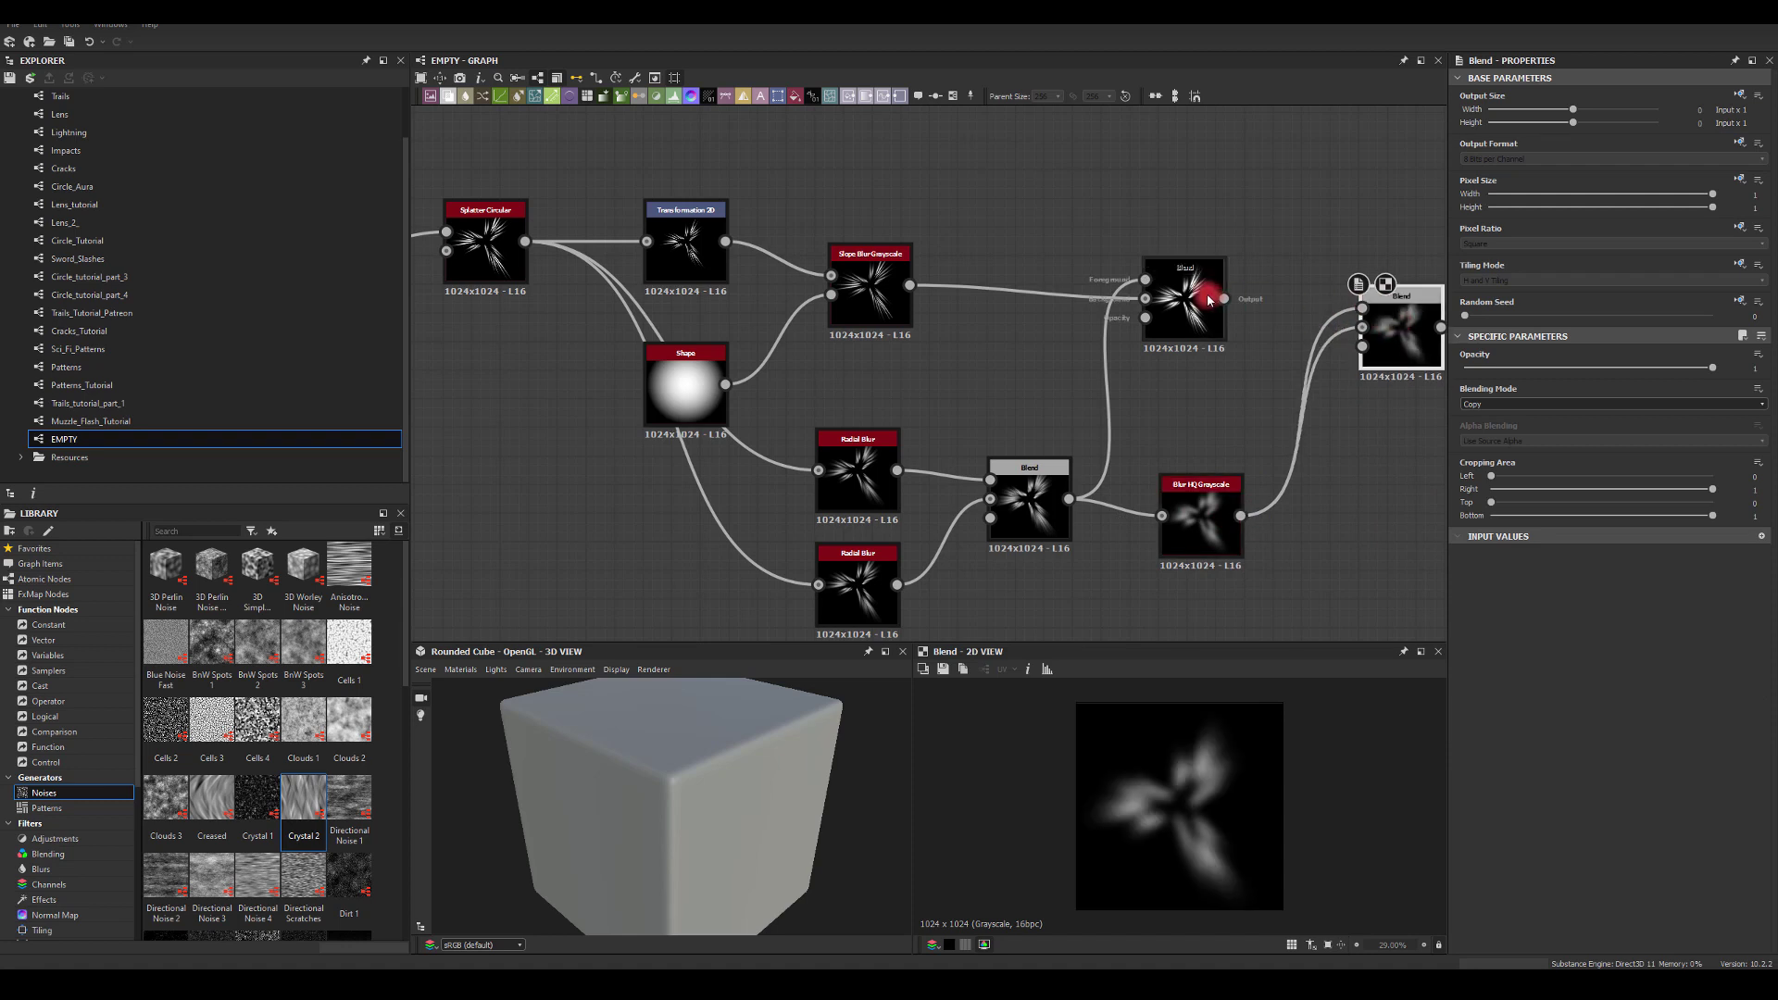
{"action": "left_click_drag", "start_coordinate": [1223, 298], "coordinate": [1362, 327]}
{"action": "left_click", "coordinate": [1497, 363]}
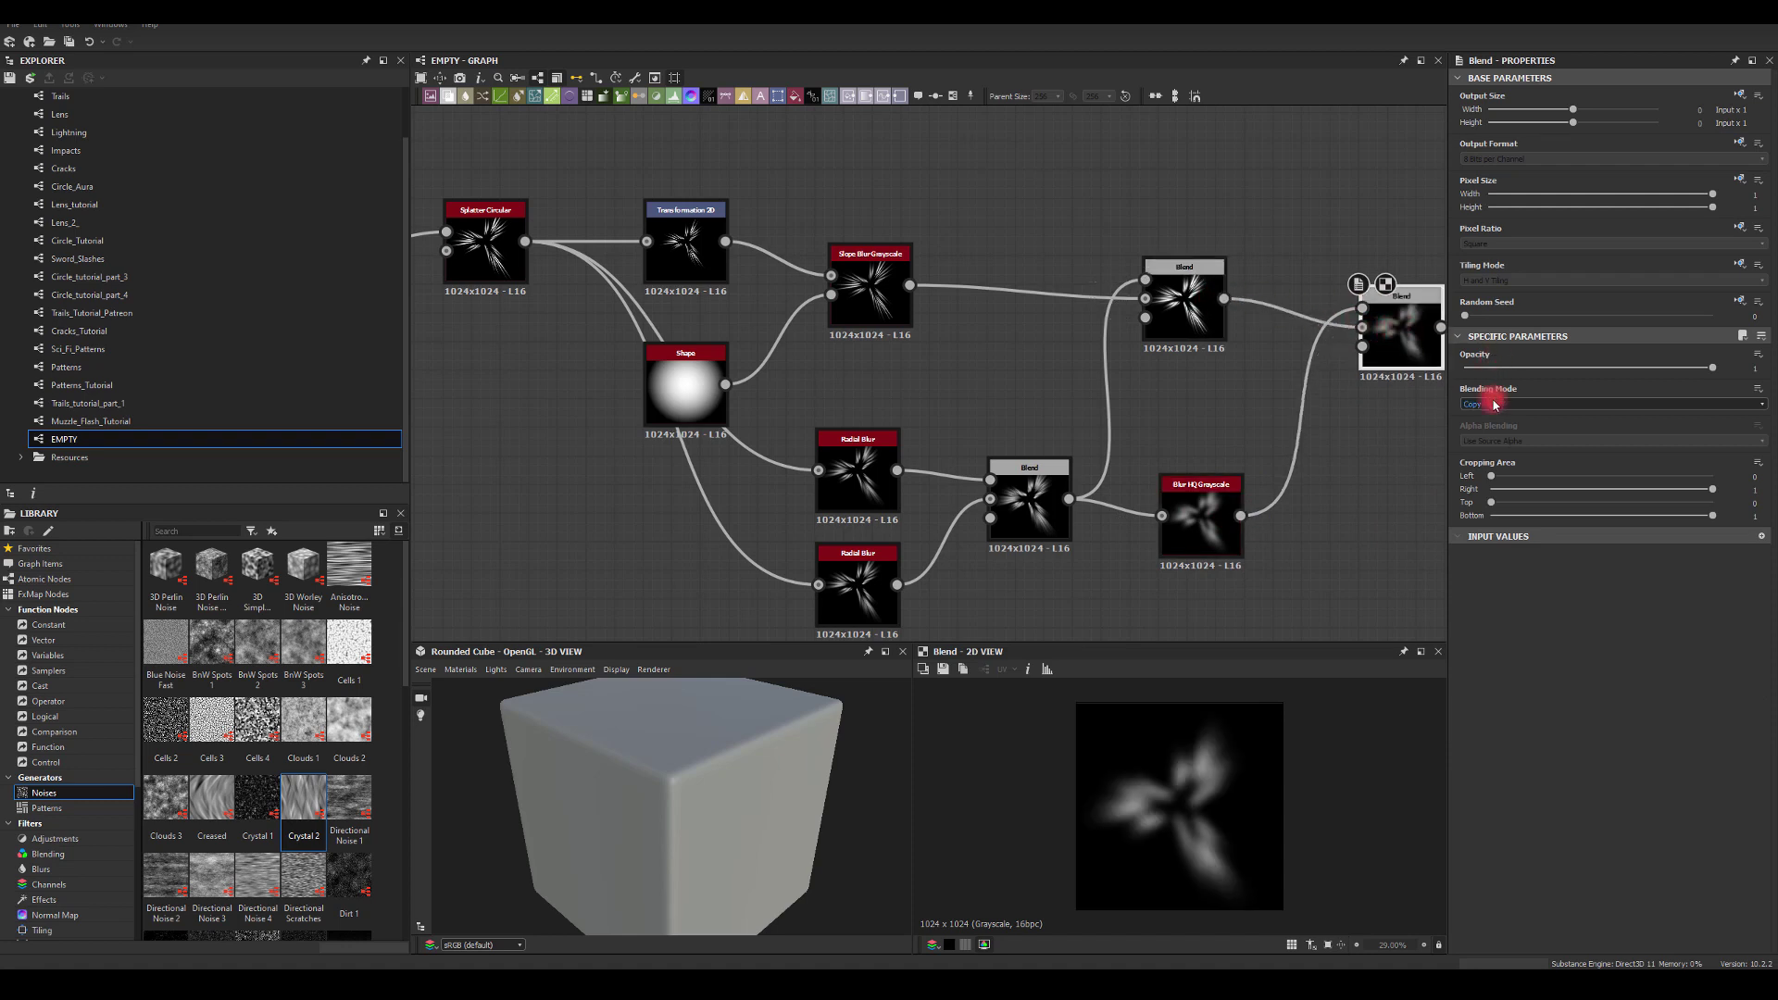
Compare Add (Linear Dodge) and Max (Lighten) on the third Blend, keeping Max (Lighten) with Opacity at 1
{"action": "left_click", "coordinate": [1492, 405]}
{"action": "left_click", "coordinate": [1482, 427]}
{"action": "mouse_move", "coordinate": [1333, 443]}
{"action": "middle_mouse_down"}
{"action": "mouse_move", "coordinate": [1135, 473]}
{"action": "mouse_move", "coordinate": [1126, 445]}
{"action": "middle_mouse_up"}
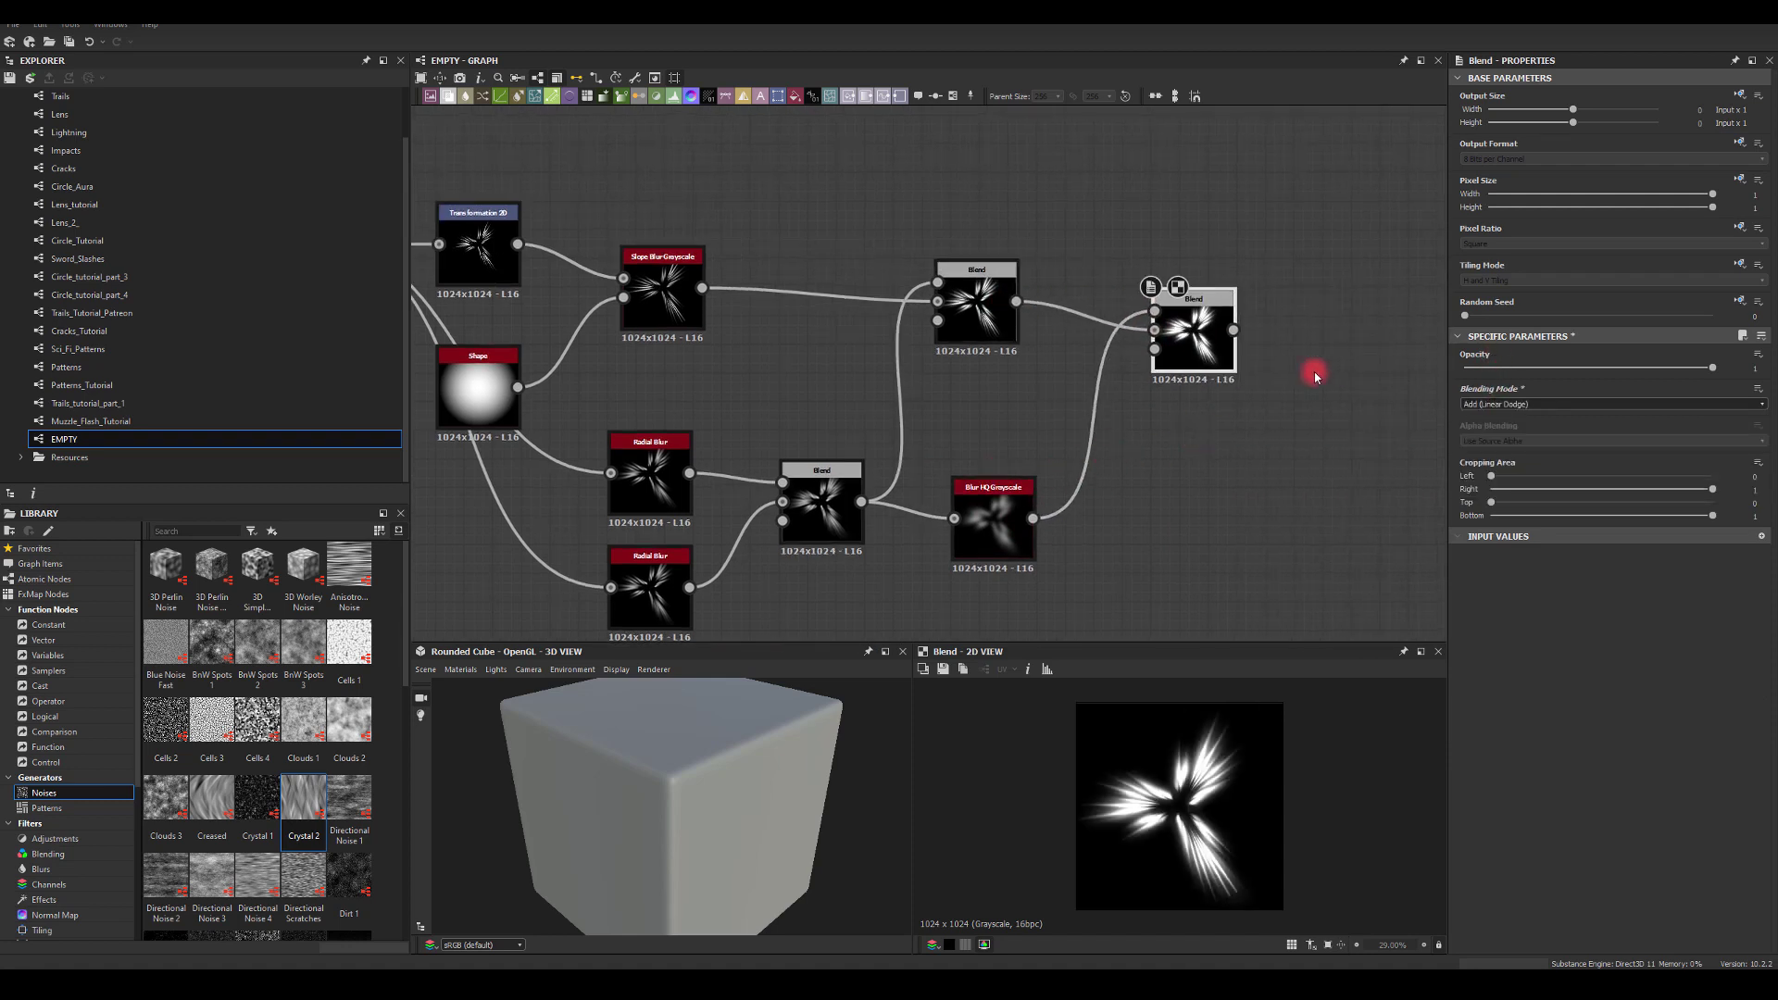
{"action": "left_click", "coordinate": [1484, 406]}
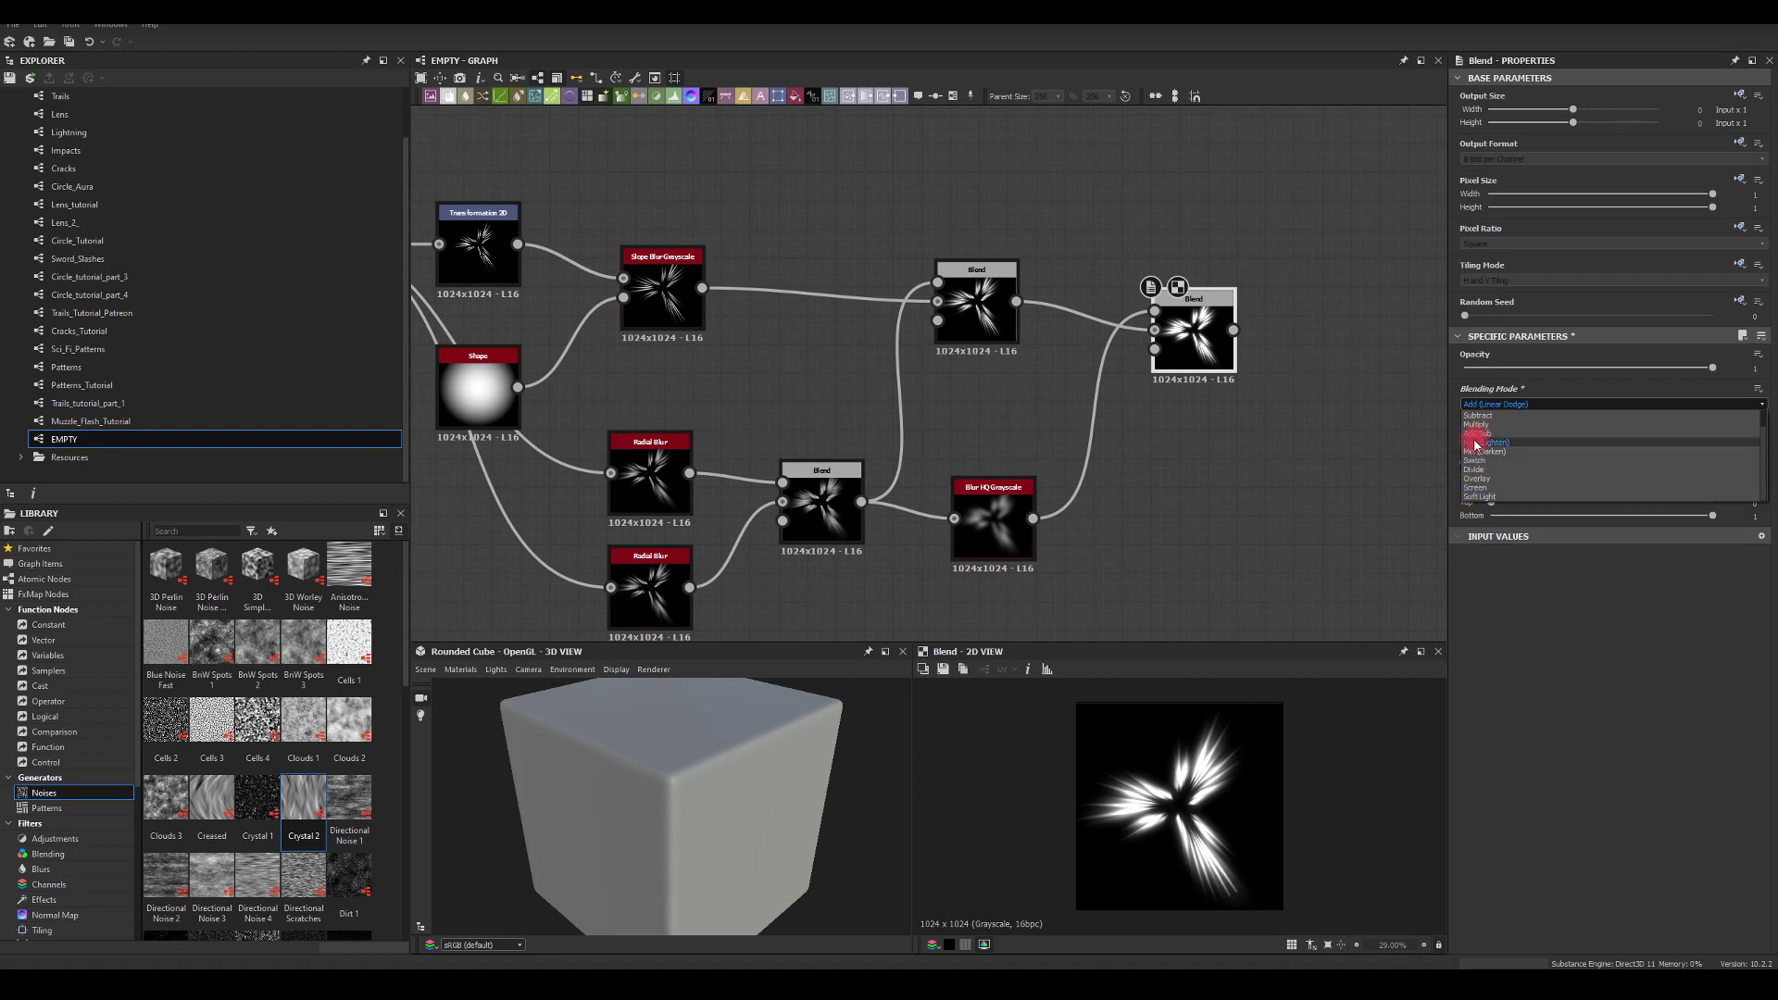
{"action": "left_click", "coordinate": [1475, 443]}
{"action": "left_click_drag", "start_coordinate": [1163, 301], "coordinate": [1163, 286]}
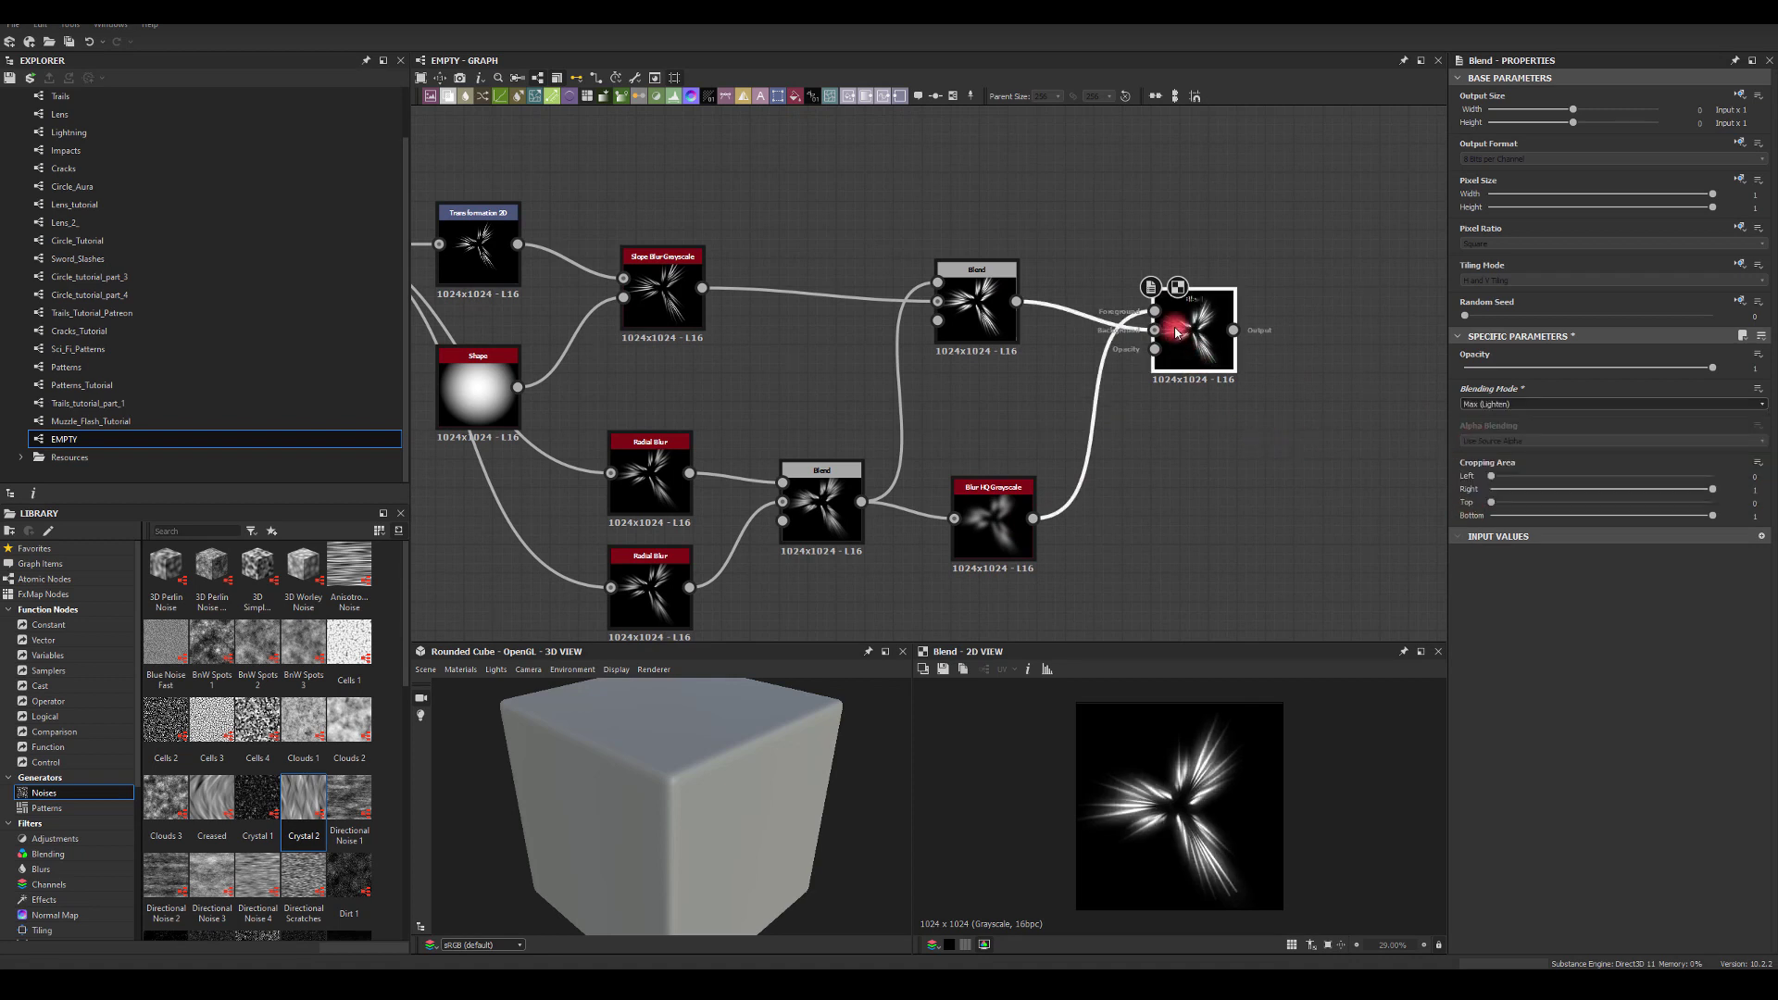
{"action": "left_click_drag", "start_coordinate": [1710, 367], "coordinate": [1766, 411]}
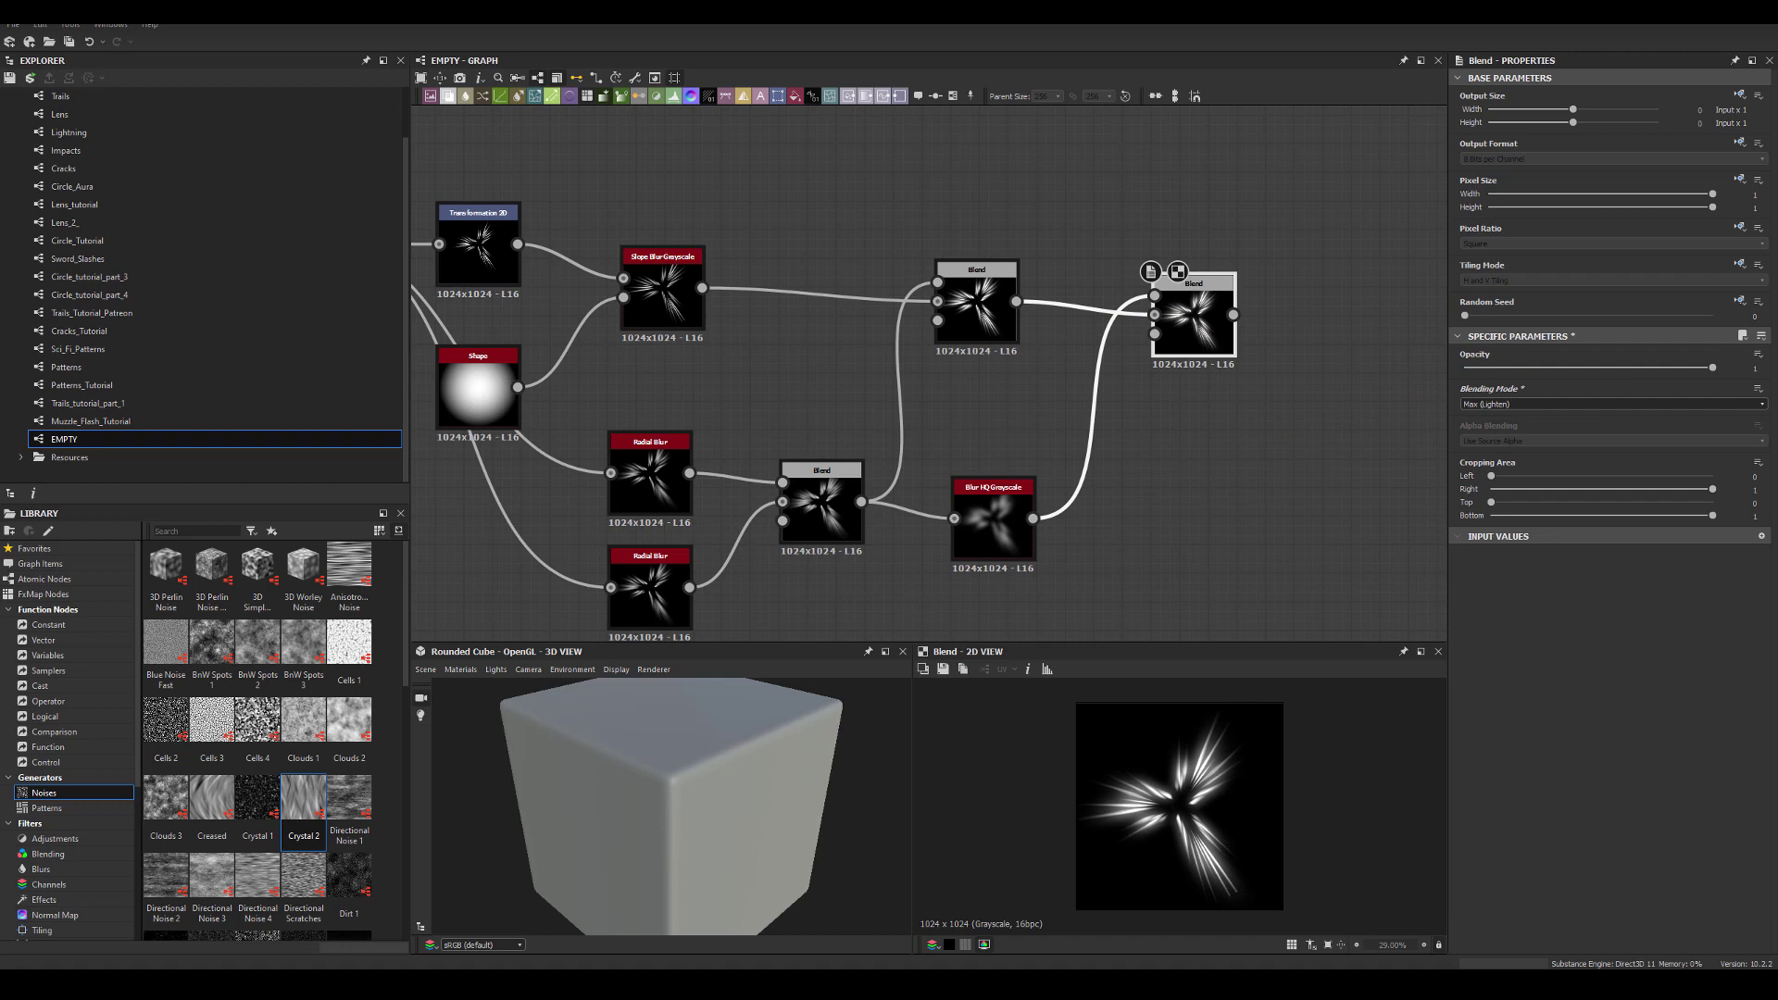
Align the third Blend with its neighbour and add a Gradient Map node fed by its output
{"action": "middle_click_drag", "start_coordinate": [1202, 430], "coordinate": [1059, 482]}
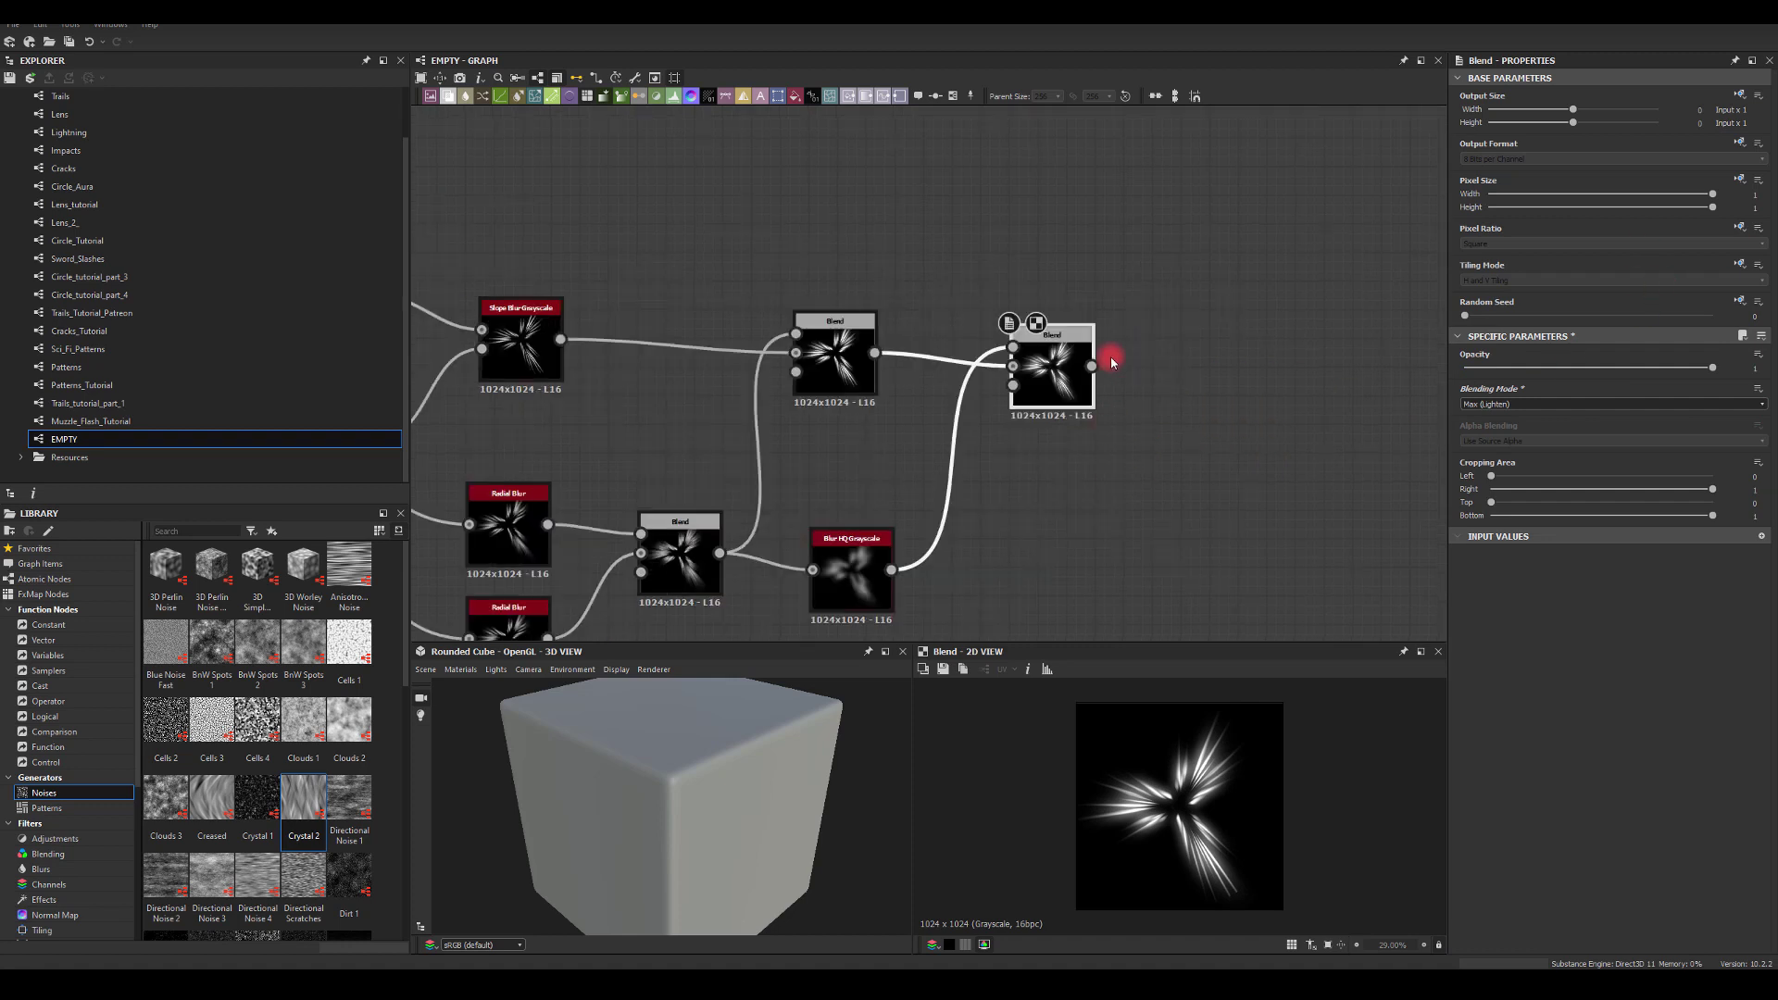
{"action": "left_click_drag", "start_coordinate": [1031, 363], "coordinate": [1030, 348]}
{"action": "left_click_drag", "start_coordinate": [1156, 343], "coordinate": [1367, 287]}
{"action": "type", "text": "gr"}
{"action": "left_click", "coordinate": [1389, 329]}
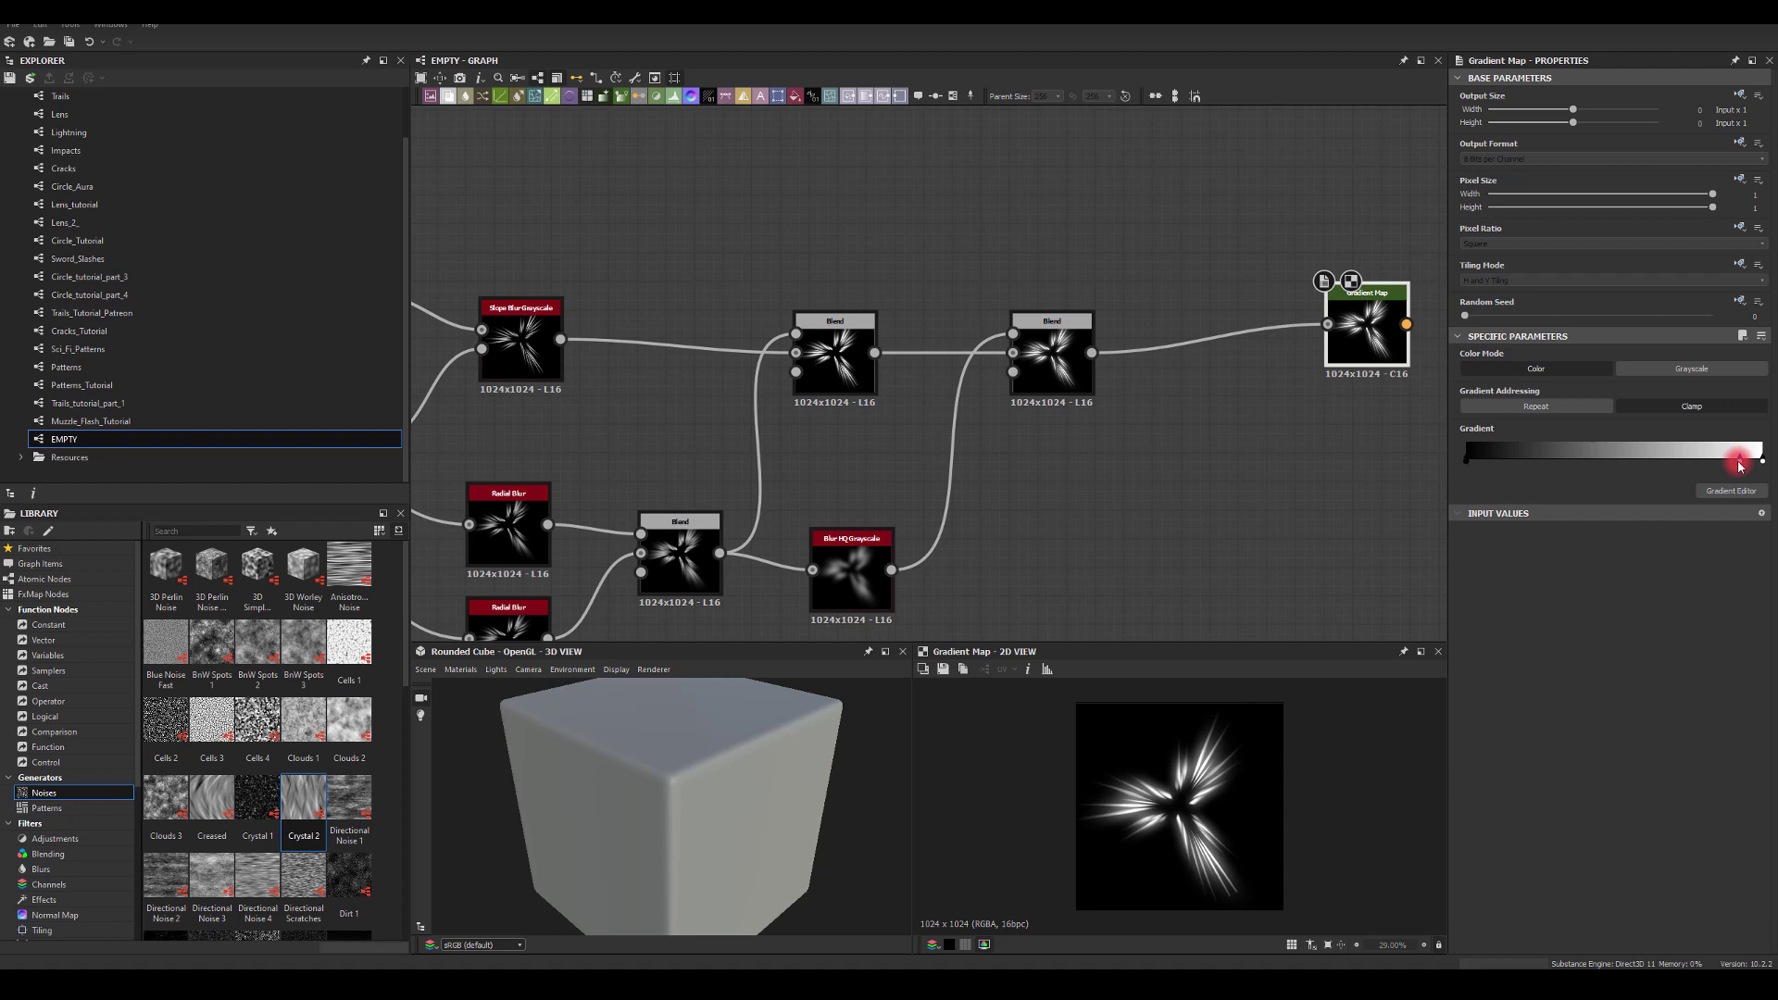
Recolour the Gradient Map's key near the white end to a light warm yellow in the Gradient Editor
{"action": "left_click", "coordinate": [1732, 491]}
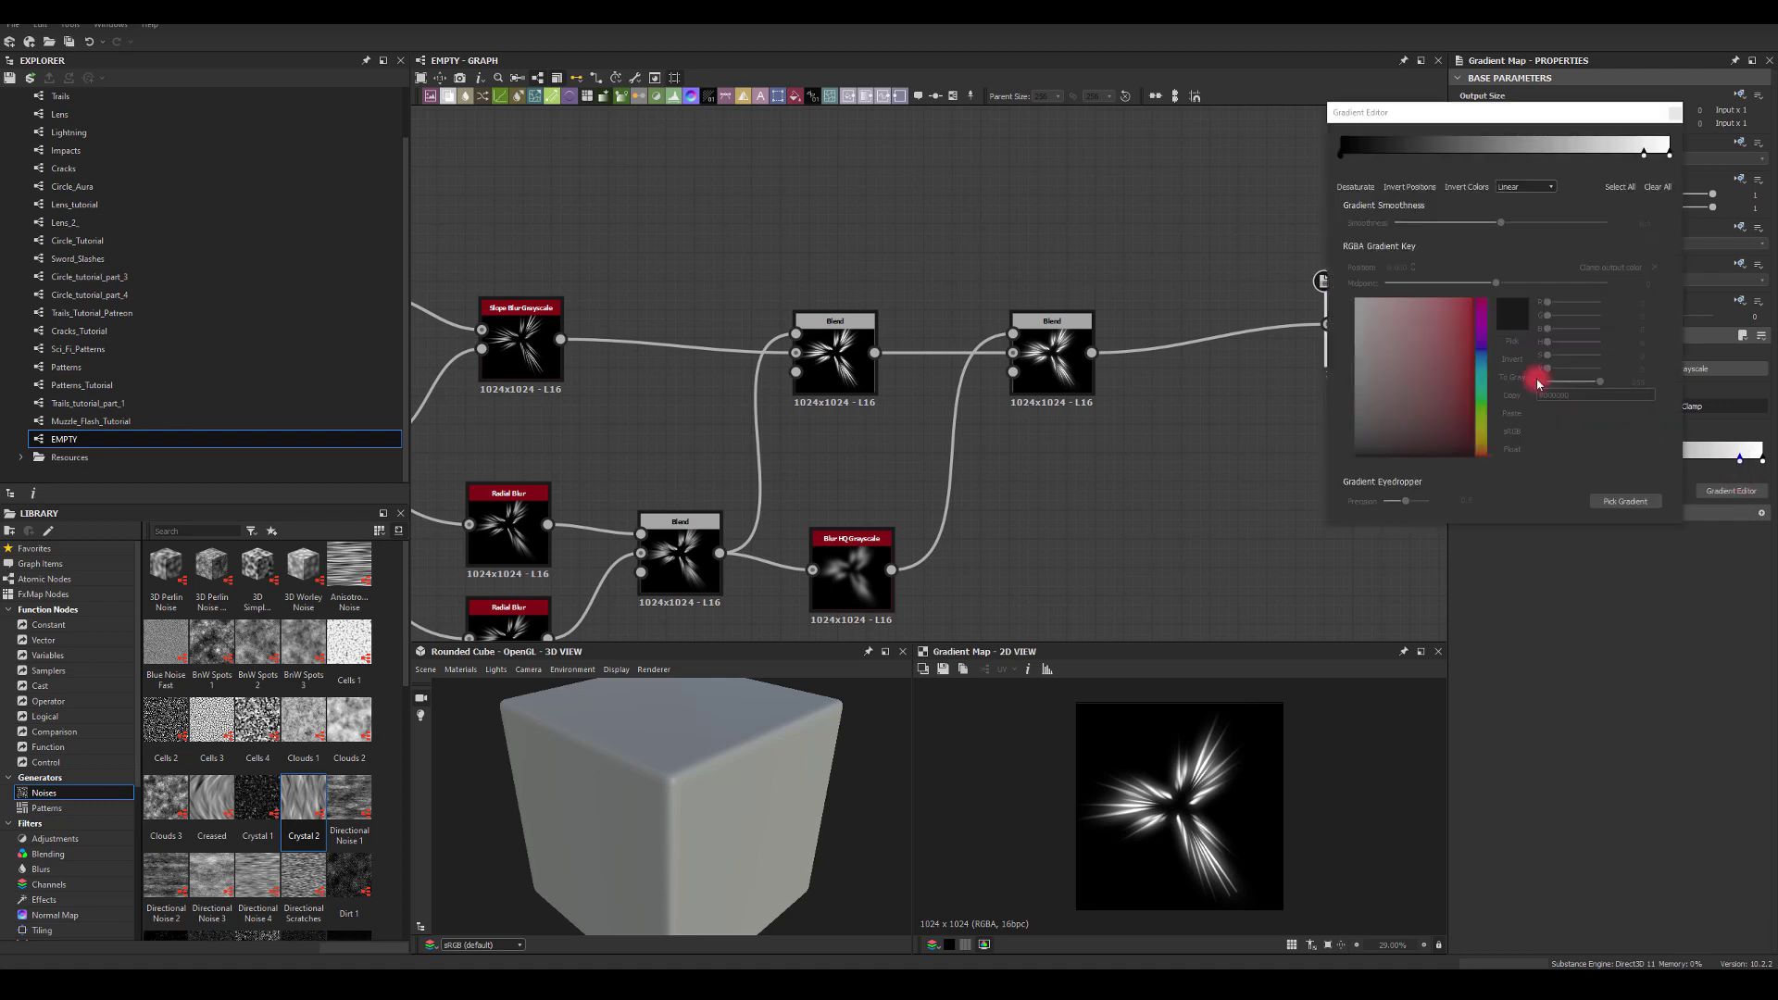
{"action": "left_click", "coordinate": [1644, 157]}
{"action": "left_click_drag", "start_coordinate": [1447, 311], "coordinate": [1465, 297]}
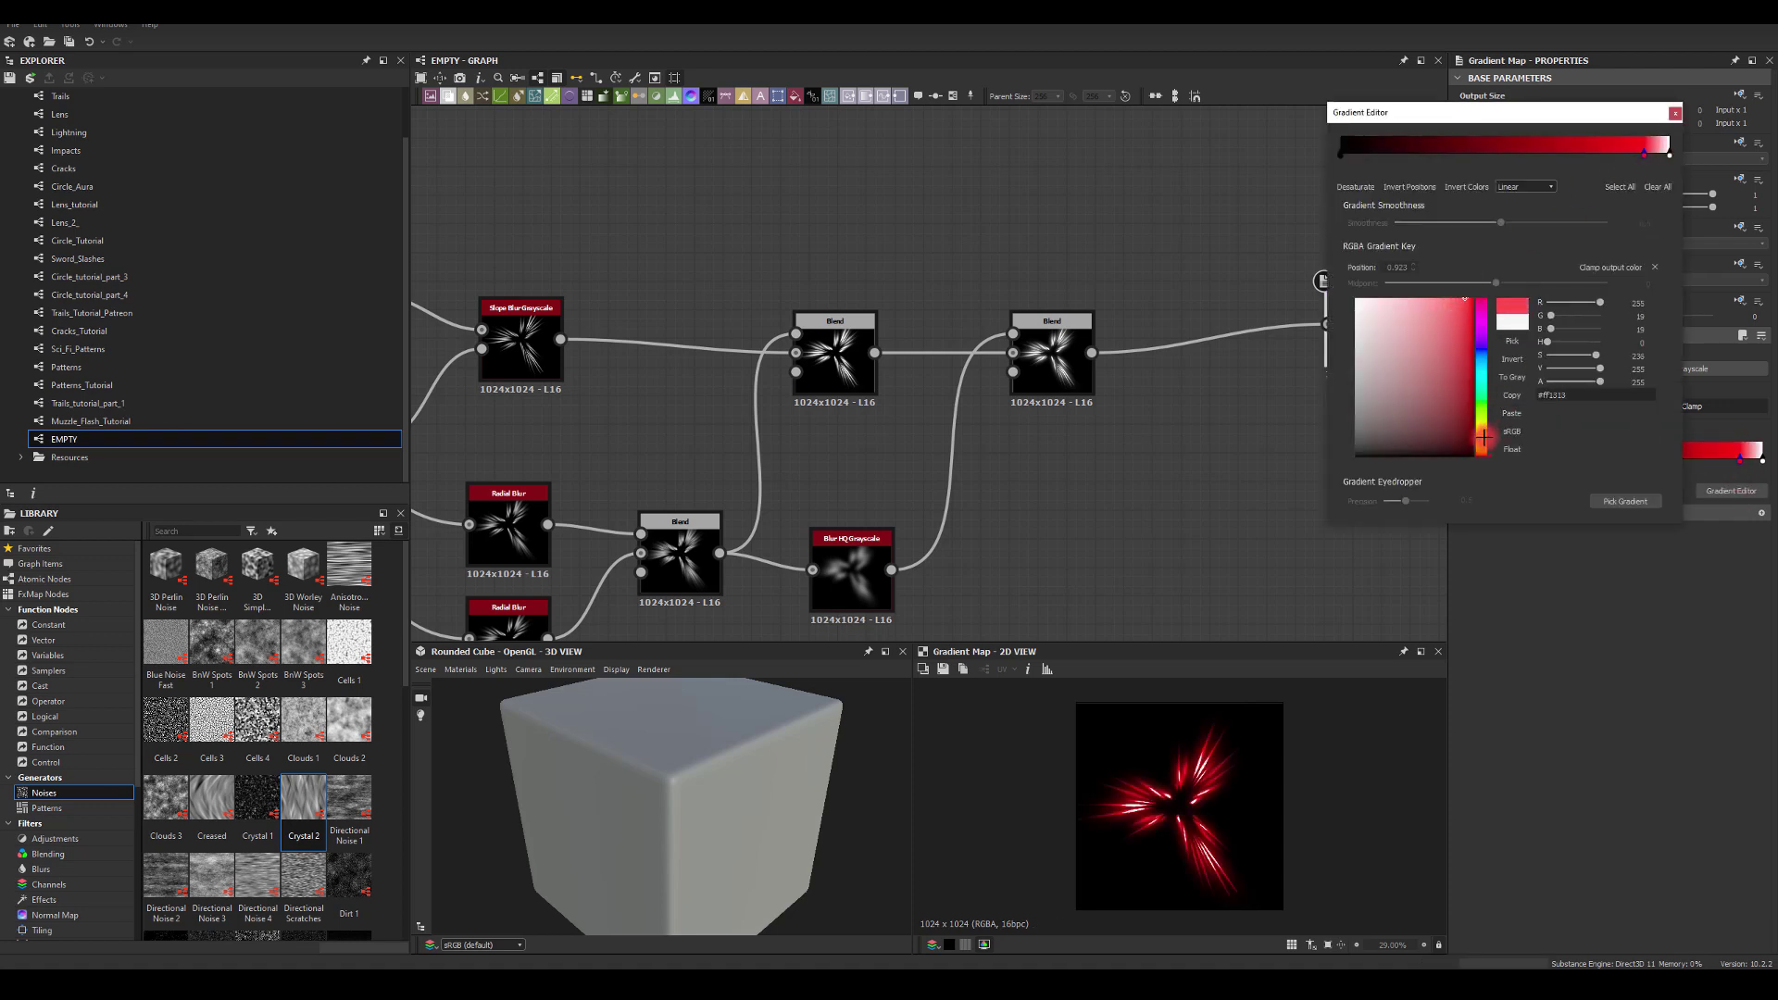
{"action": "left_click_drag", "start_coordinate": [1484, 433], "coordinate": [1482, 442]}
{"action": "mouse_move", "coordinate": [1446, 309]}
{"action": "left_mouse_down"}
{"action": "mouse_move", "coordinate": [1451, 286]}
{"action": "mouse_move", "coordinate": [1429, 284]}
{"action": "mouse_move", "coordinate": [1454, 299]}
{"action": "left_mouse_up"}
{"action": "left_click", "coordinate": [1512, 430]}
{"action": "left_click_drag", "start_coordinate": [1486, 444], "coordinate": [1486, 433]}
{"action": "mouse_move", "coordinate": [1420, 317]}
{"action": "left_mouse_down"}
{"action": "mouse_move", "coordinate": [1416, 278]}
{"action": "mouse_move", "coordinate": [1387, 250]}
{"action": "left_mouse_up"}
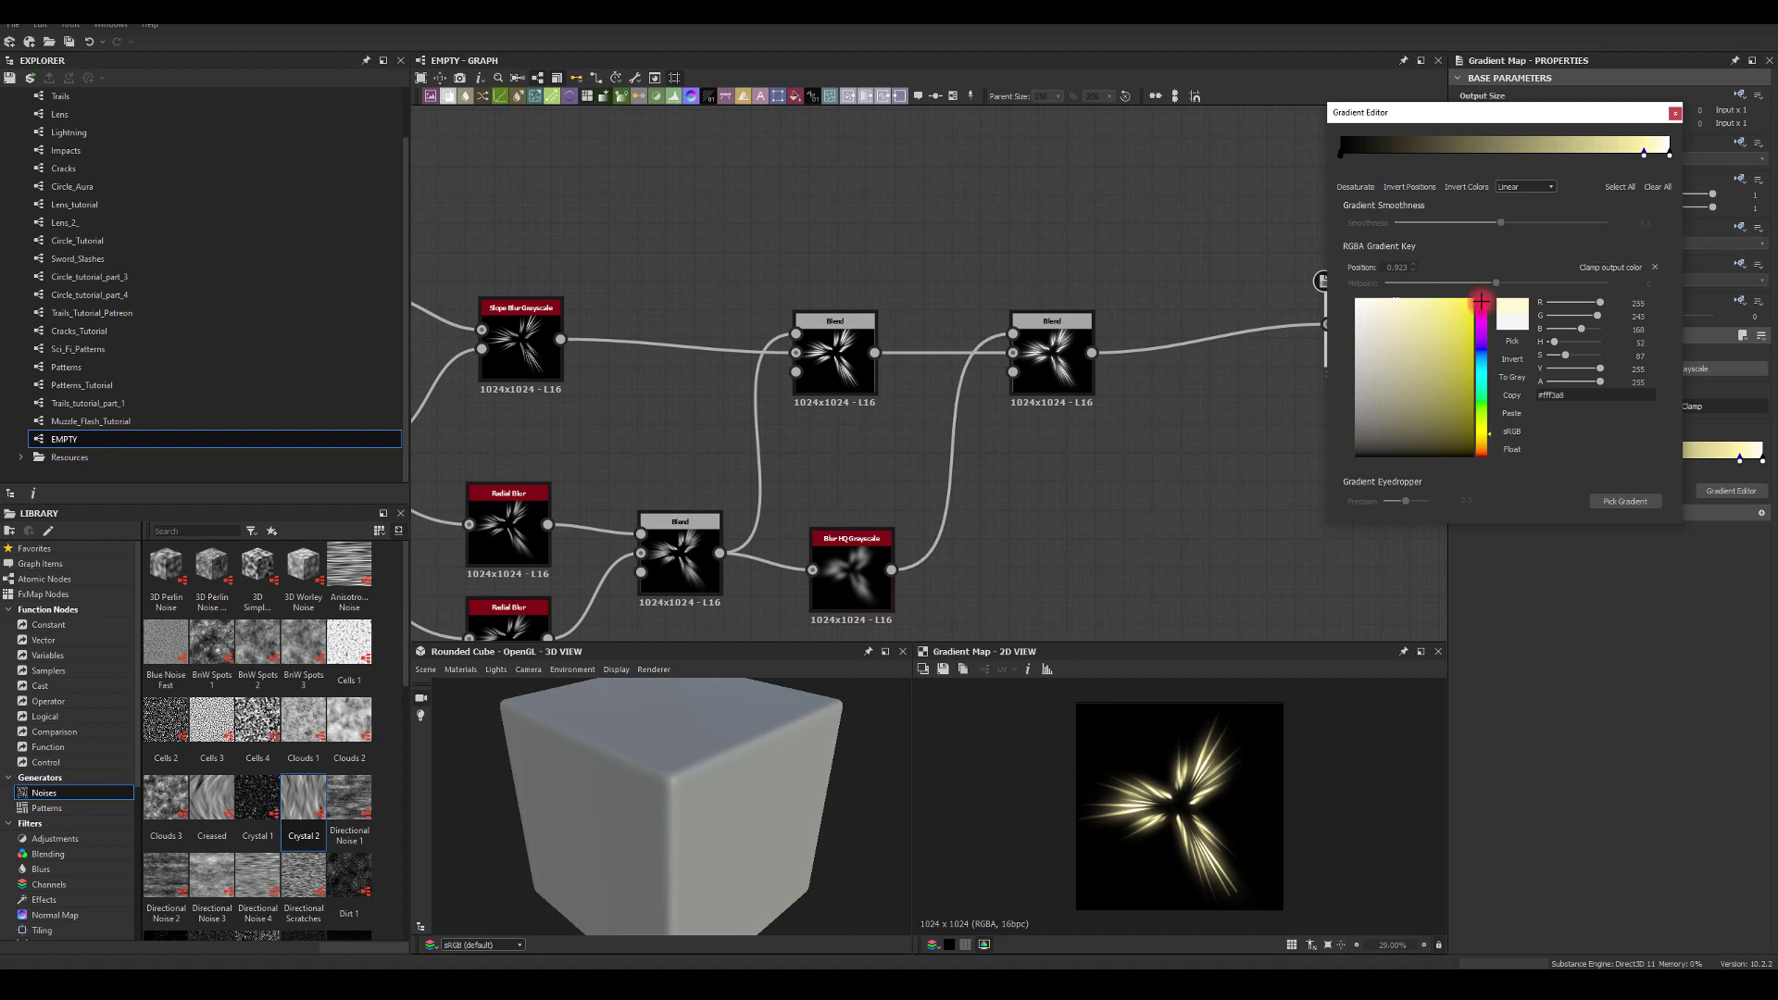
{"action": "left_click_drag", "start_coordinate": [1374, 323], "coordinate": [1412, 299]}
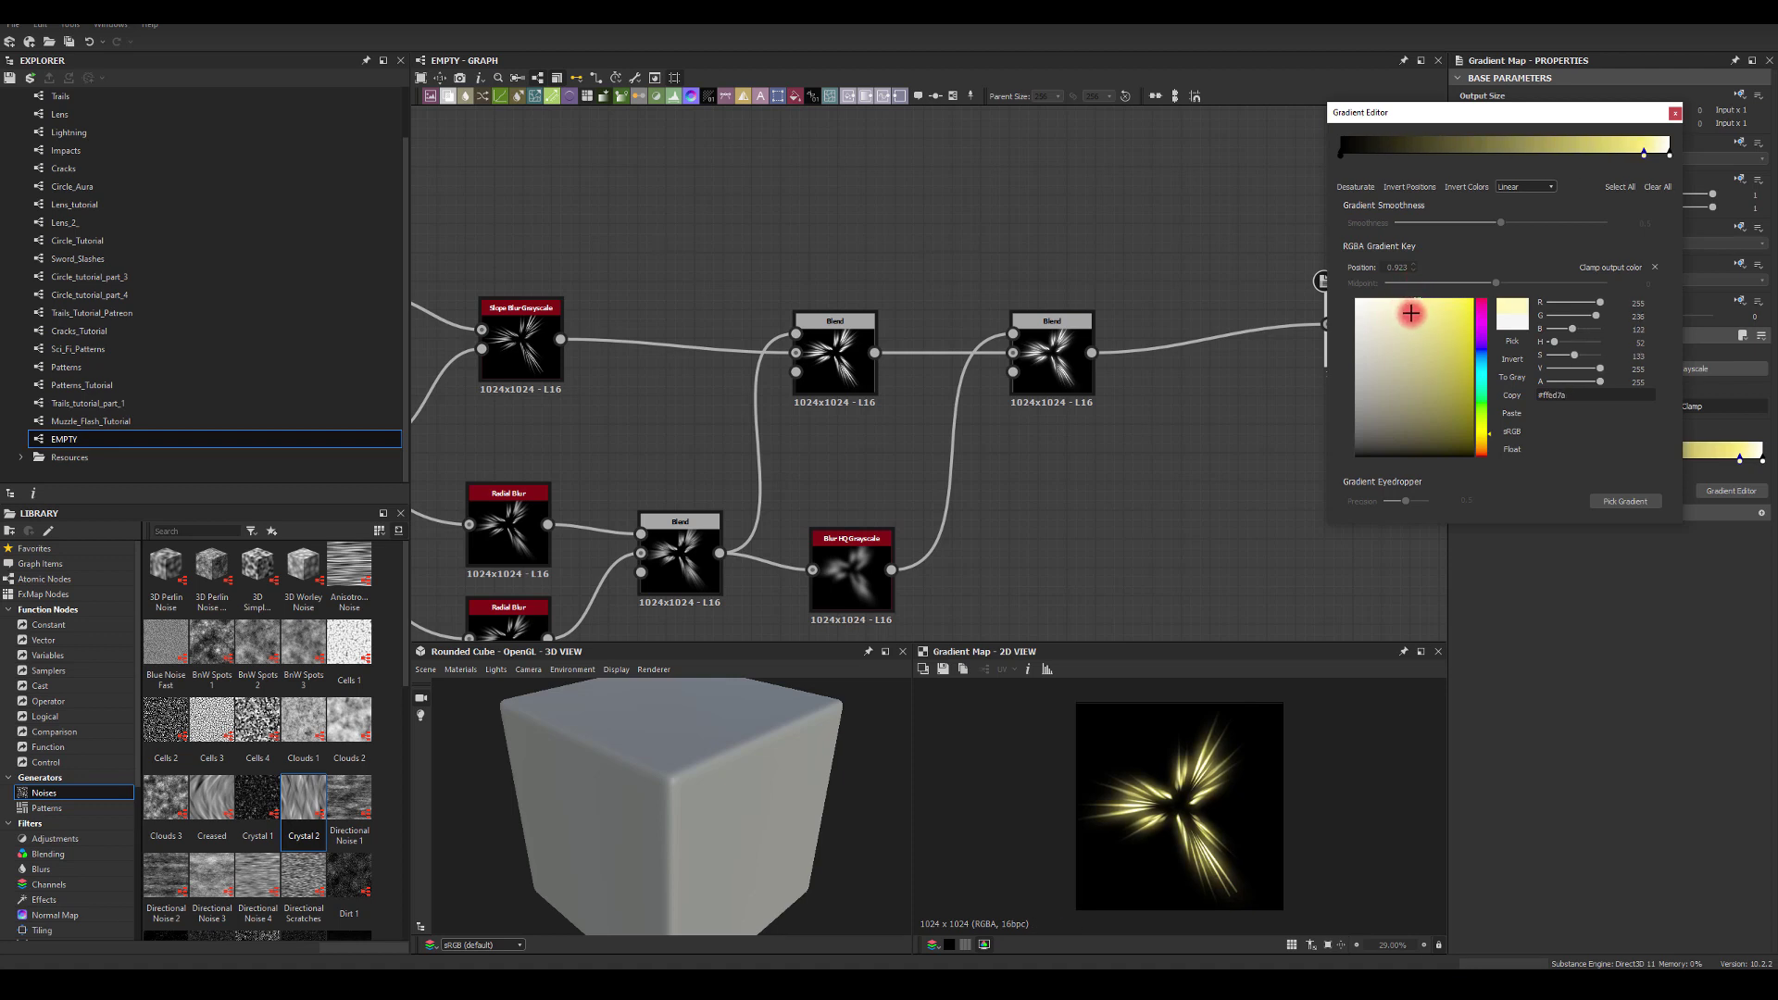
{"action": "left_click", "coordinate": [1674, 117]}
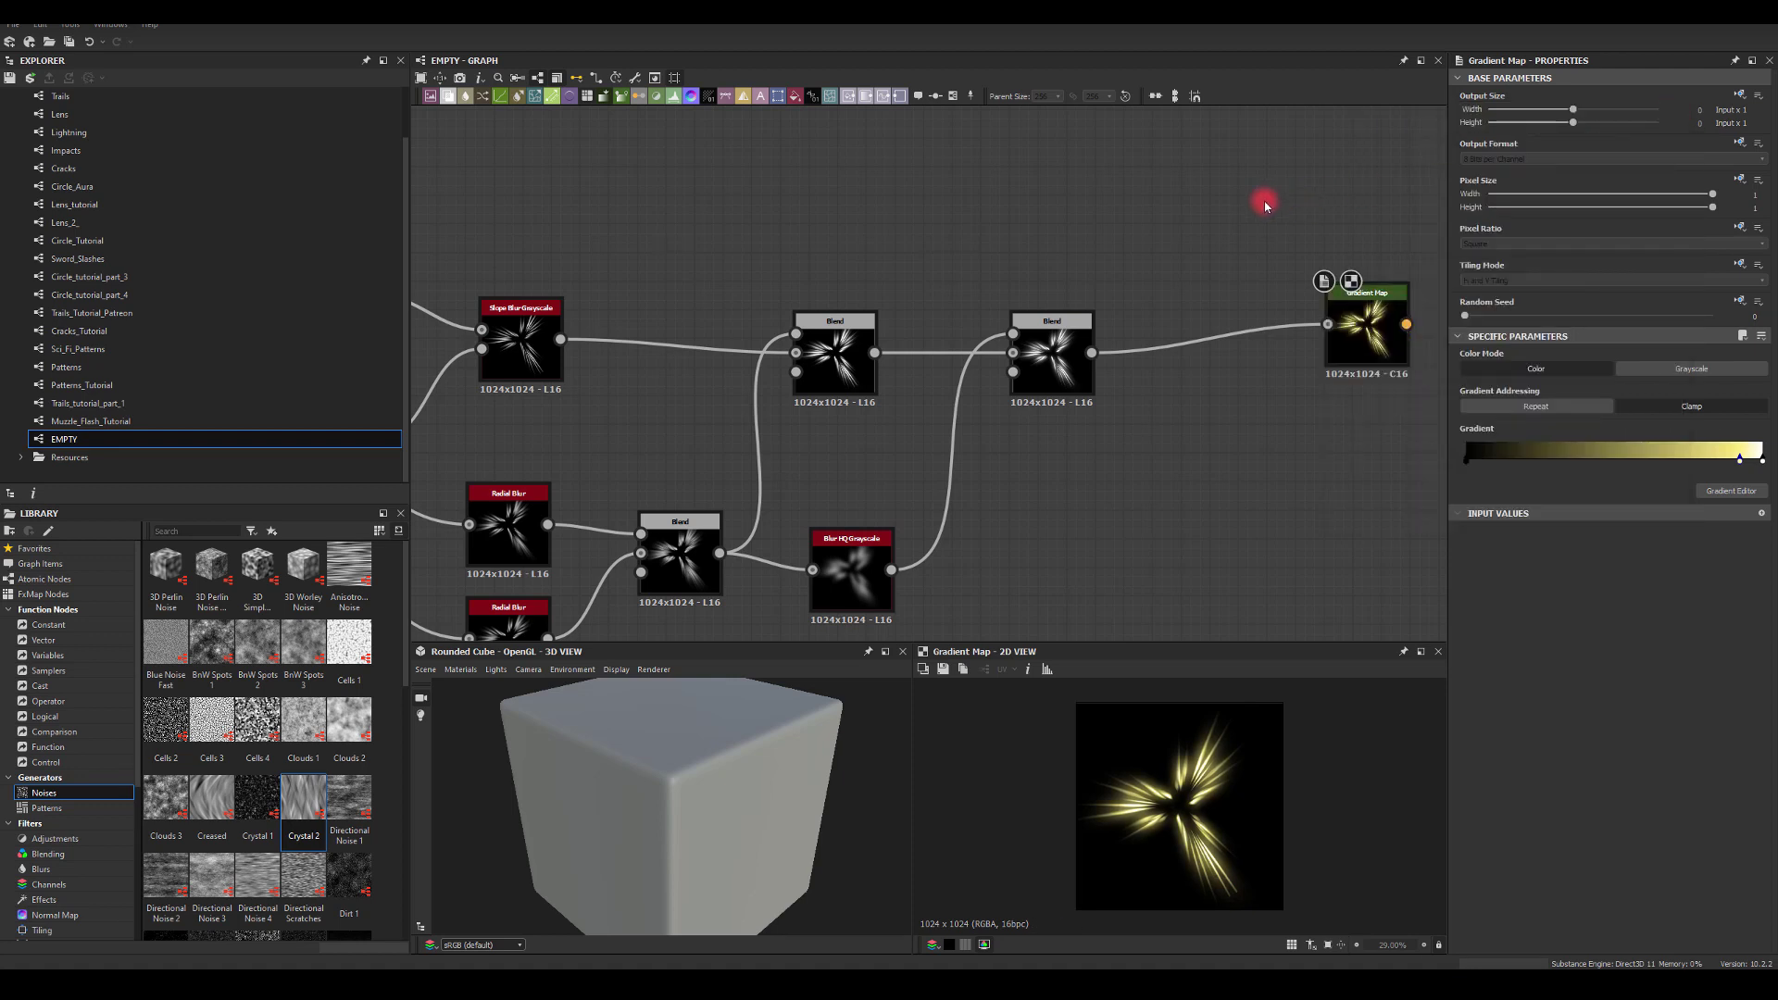
Add a Glow node fed by the Gradient Map's output
{"action": "scroll", "coordinate": [1185, 805], "scroll_direction": "up", "scroll_amount": 4}
{"action": "scroll", "coordinate": [1184, 810], "scroll_direction": "down", "scroll_amount": 5}
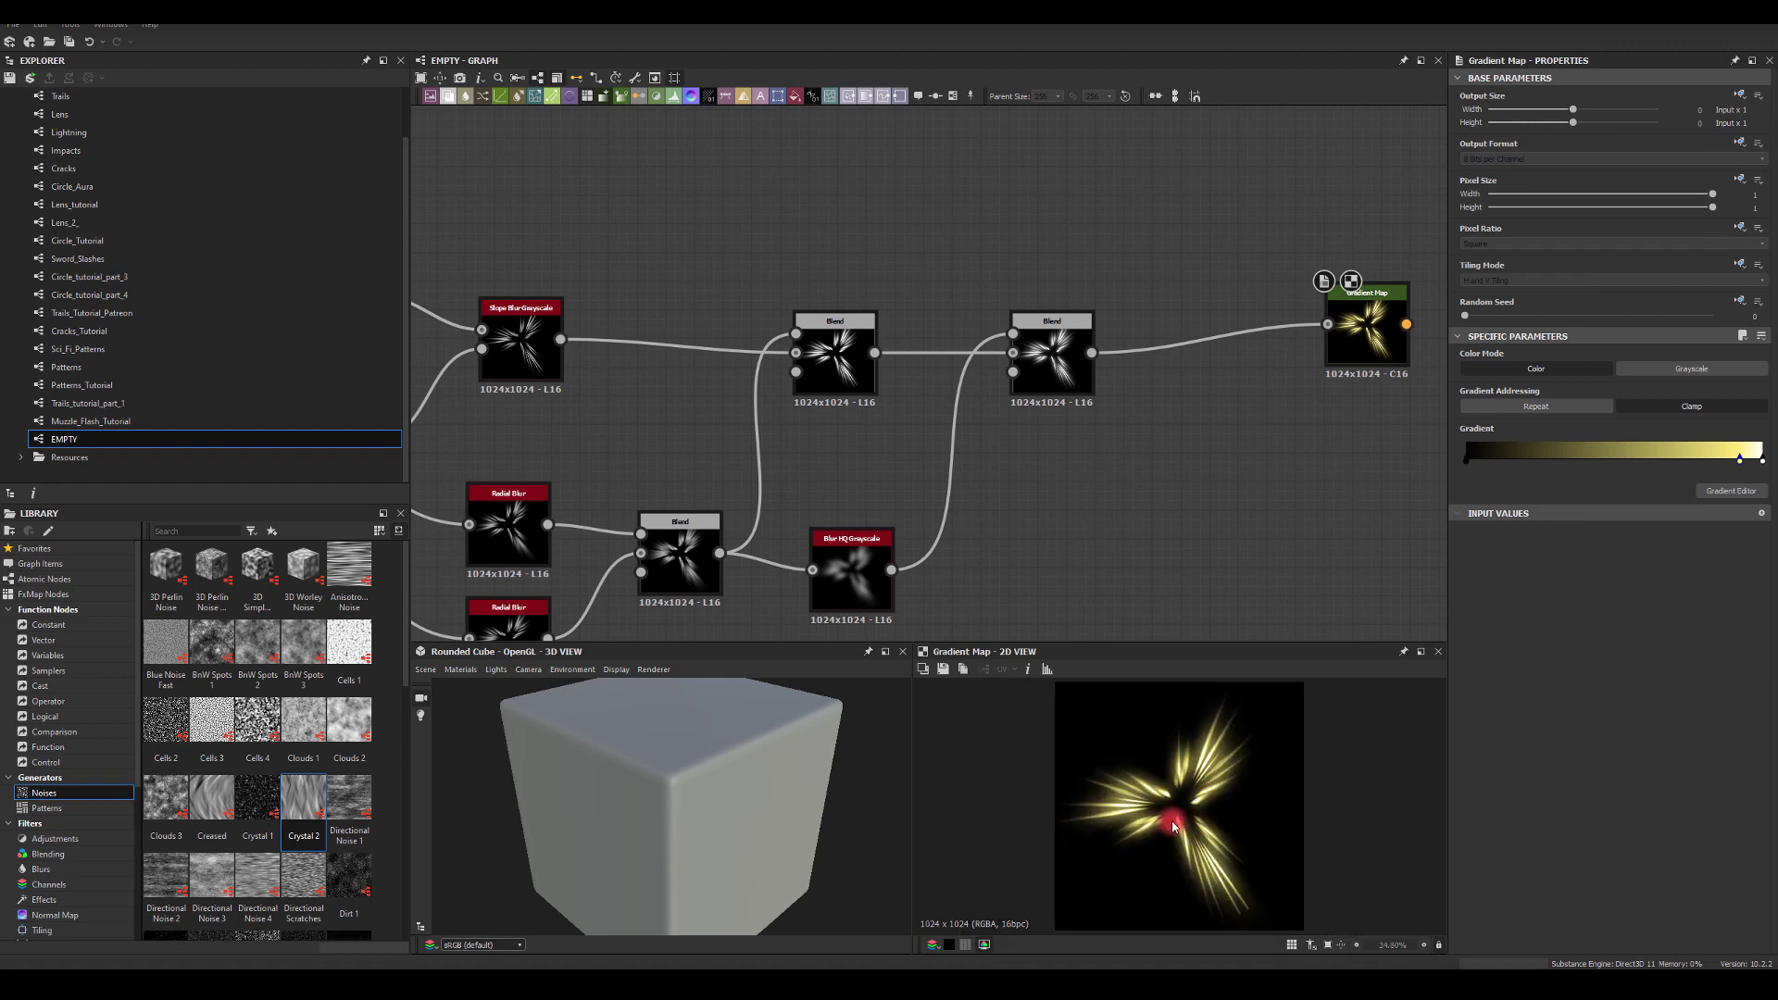
{"action": "scroll", "coordinate": [1200, 736], "scroll_direction": "down", "scroll_amount": 1}
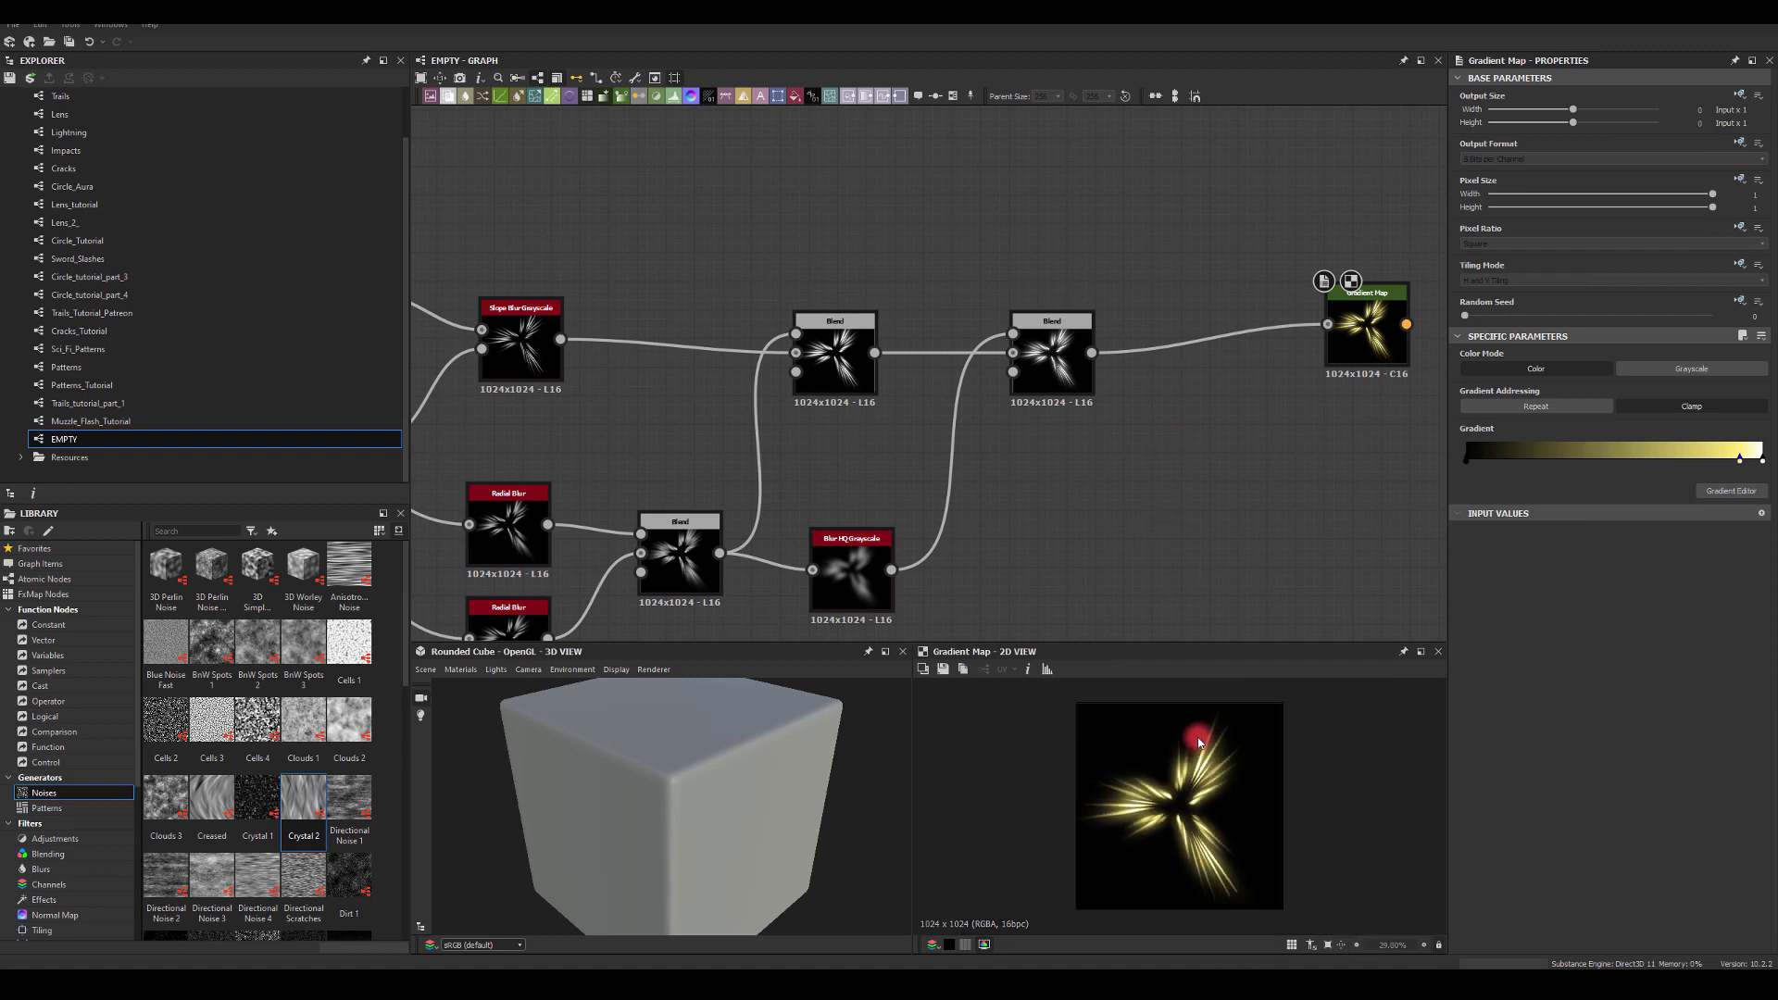
{"action": "scroll", "coordinate": [1199, 750], "scroll_direction": "up", "scroll_amount": 1}
{"action": "middle_click_drag", "start_coordinate": [1242, 468], "coordinate": [1157, 456]}
{"action": "left_click", "coordinate": [1240, 329]}
{"action": "left_click_drag", "start_coordinate": [1242, 330], "coordinate": [1373, 342]}
{"action": "type", "text": "glow"}
{"action": "left_click", "coordinate": [1373, 375]}
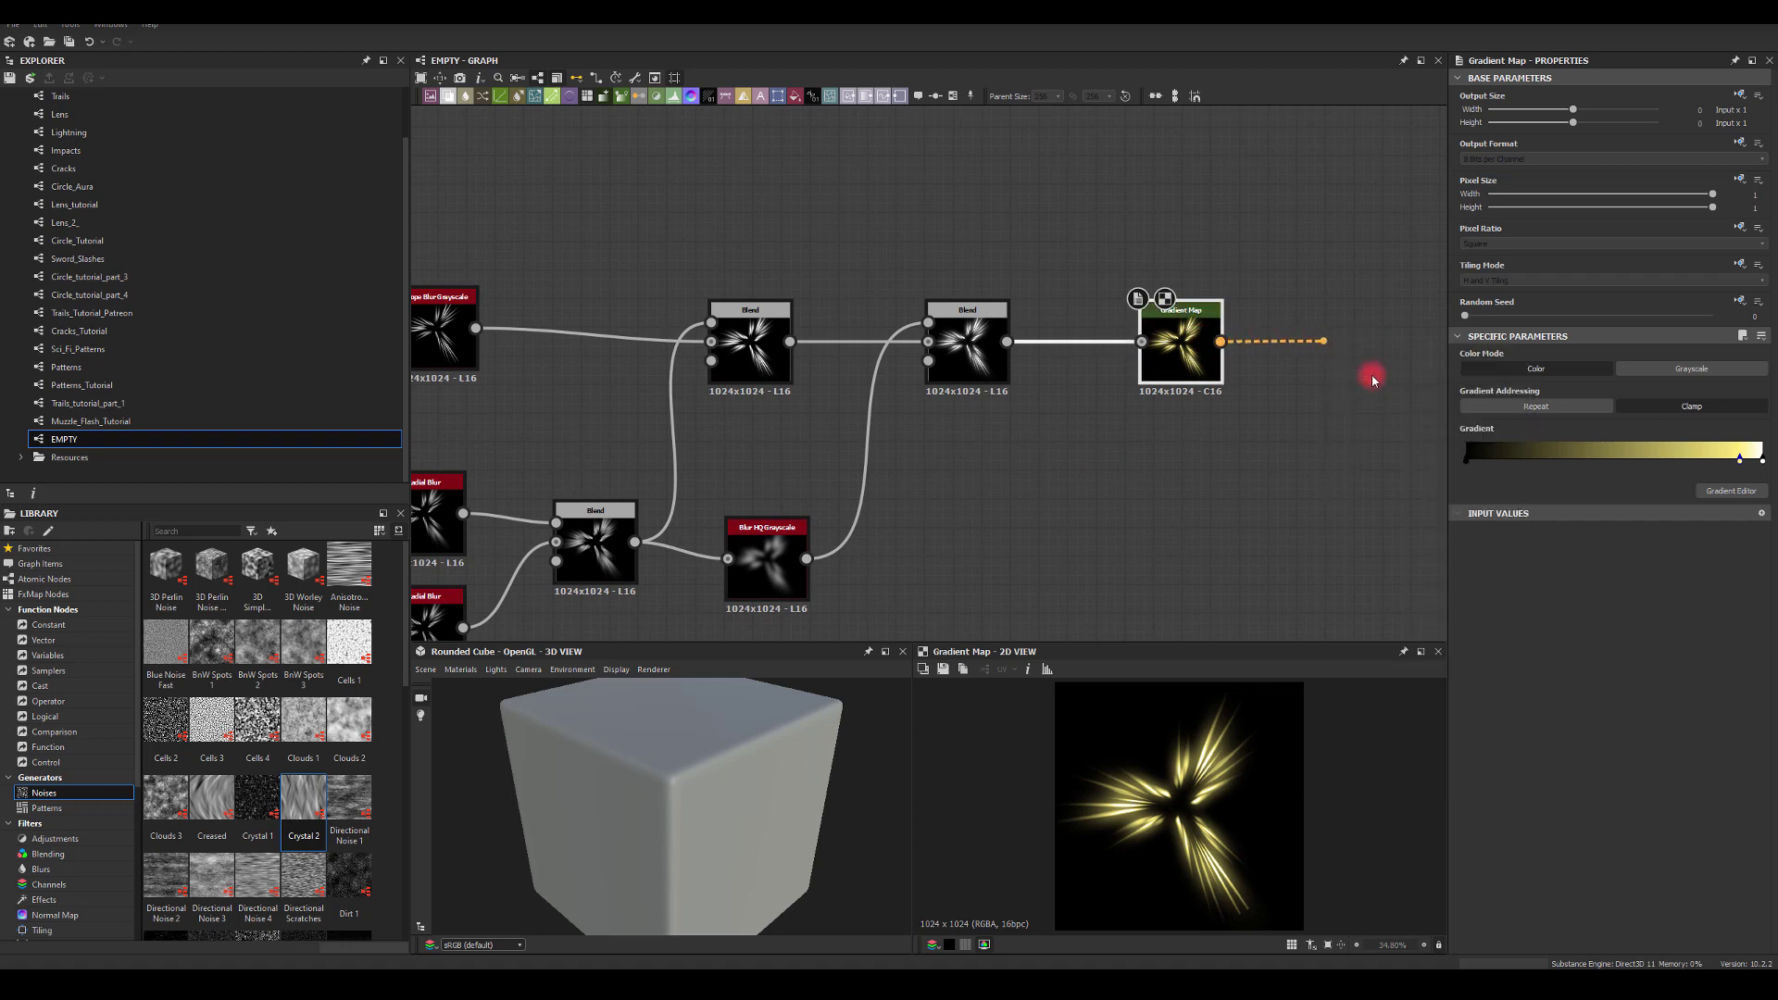
Set the Glow node's Glow Color to a bright yellow
{"action": "left_click", "coordinate": [1453, 763]}
{"action": "left_click", "coordinate": [1491, 782]}
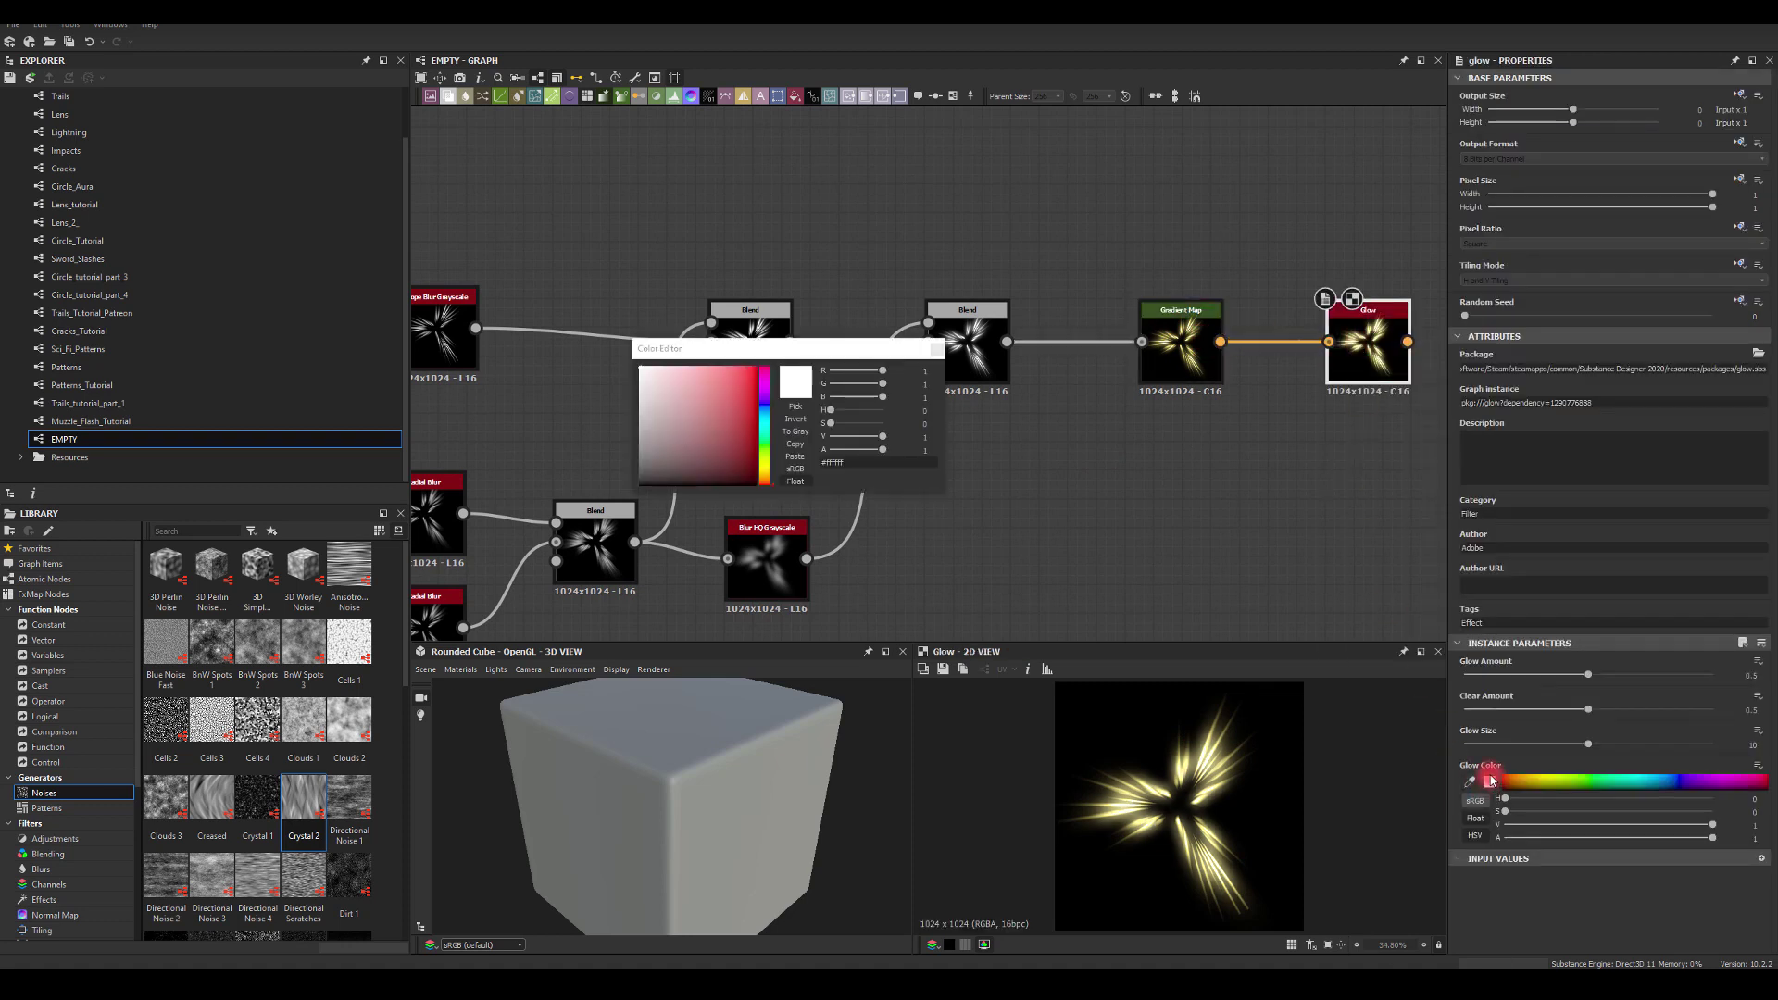
{"action": "left_click_drag", "start_coordinate": [768, 473], "coordinate": [764, 468]}
{"action": "left_click", "coordinate": [709, 367]}
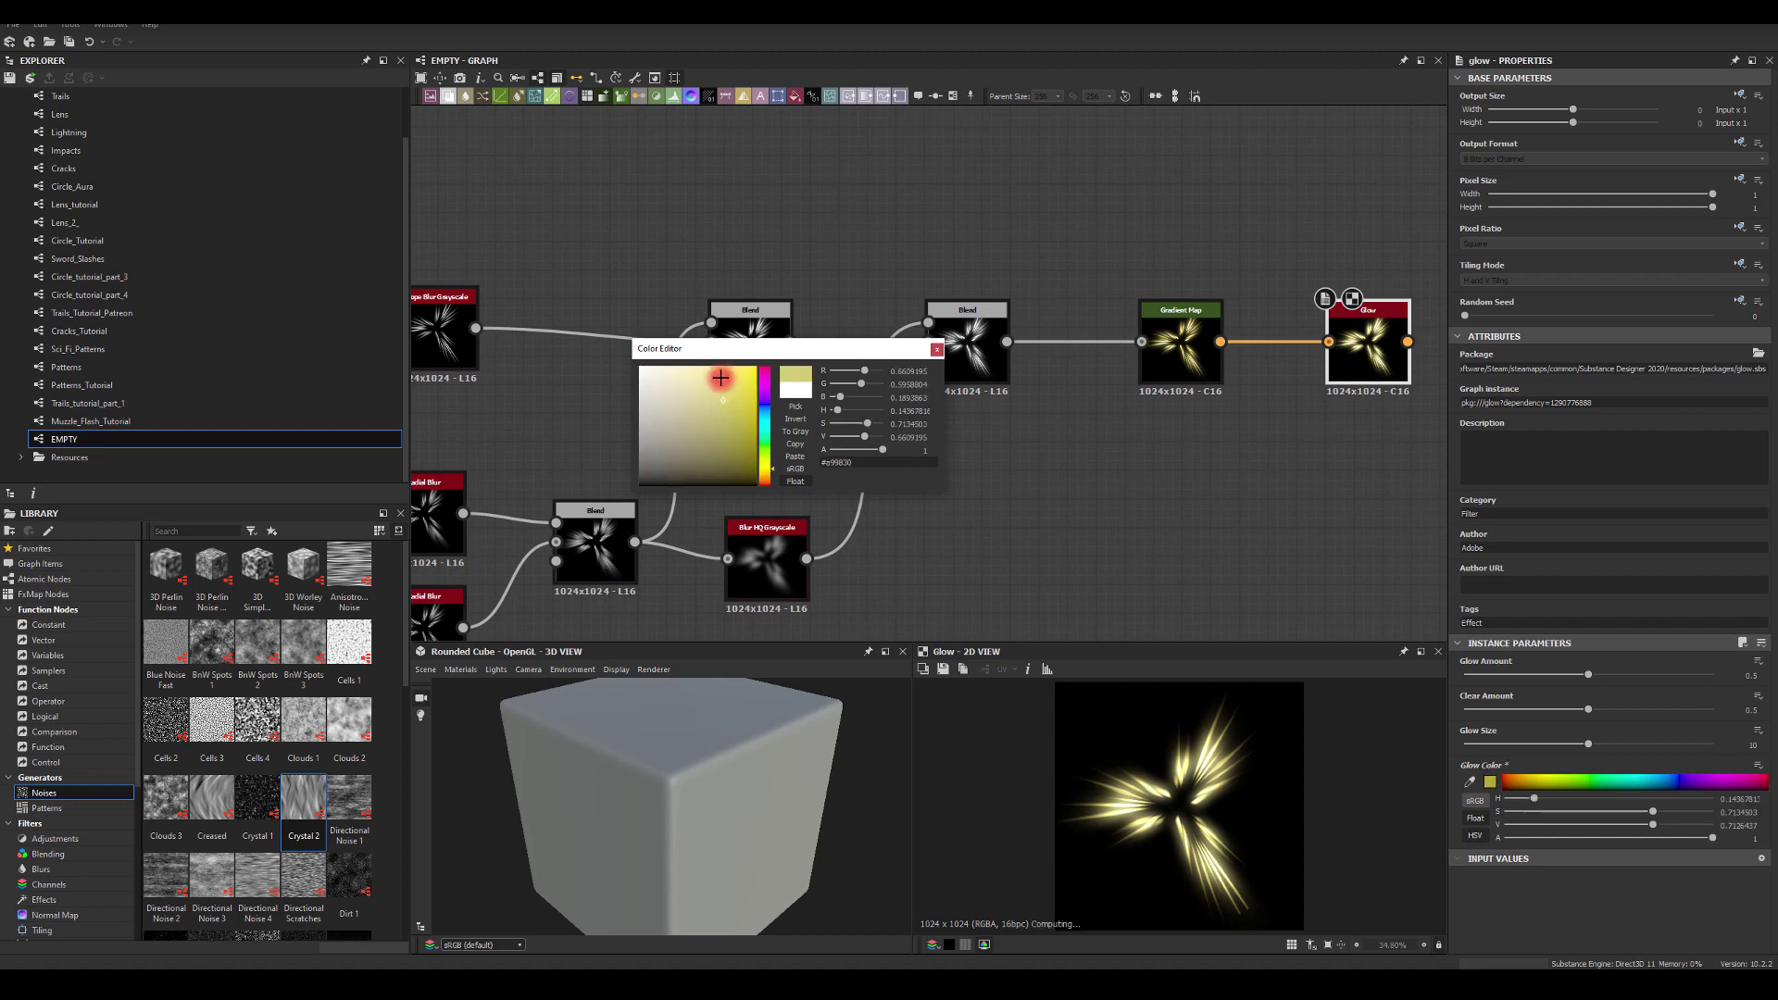
{"action": "left_click", "coordinate": [840, 357]}
{"action": "left_click", "coordinate": [938, 353]}
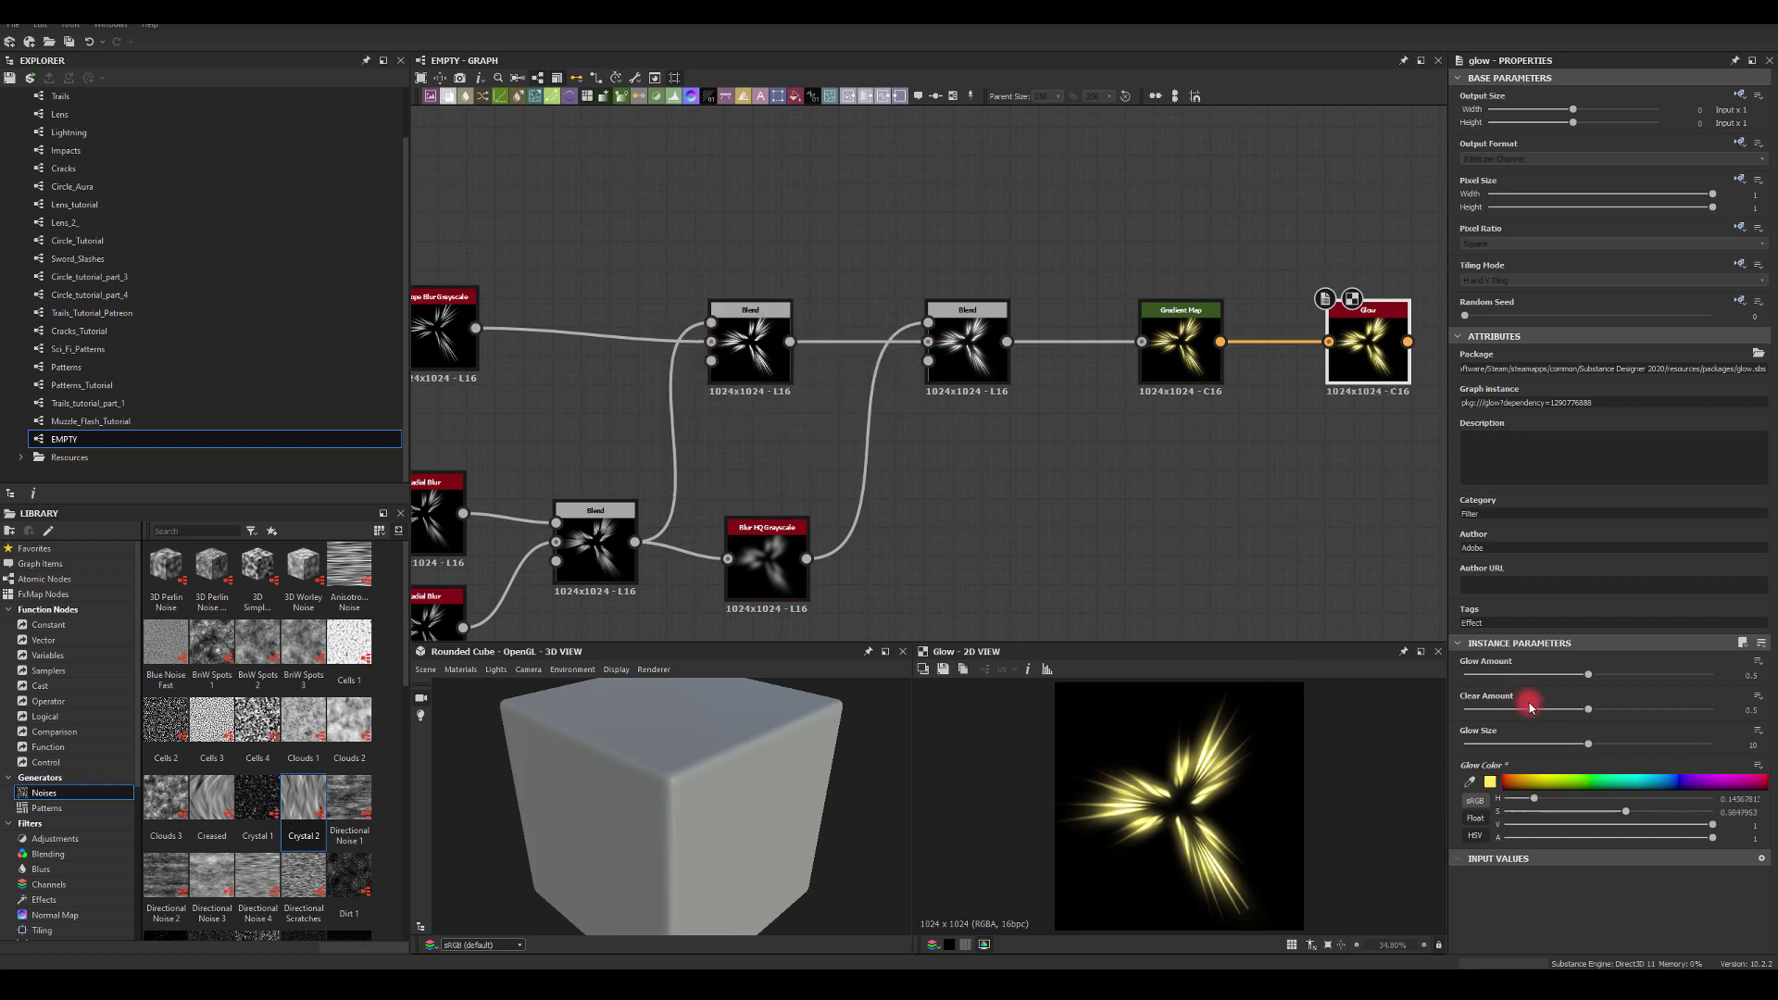
Set Glow Amount to about 0.48, Clear Amount to about 0.53 and Glow Size to 20, and place the Glow node closer to the Gradient Map
{"action": "left_click_drag", "start_coordinate": [1589, 677], "coordinate": [1712, 743]}
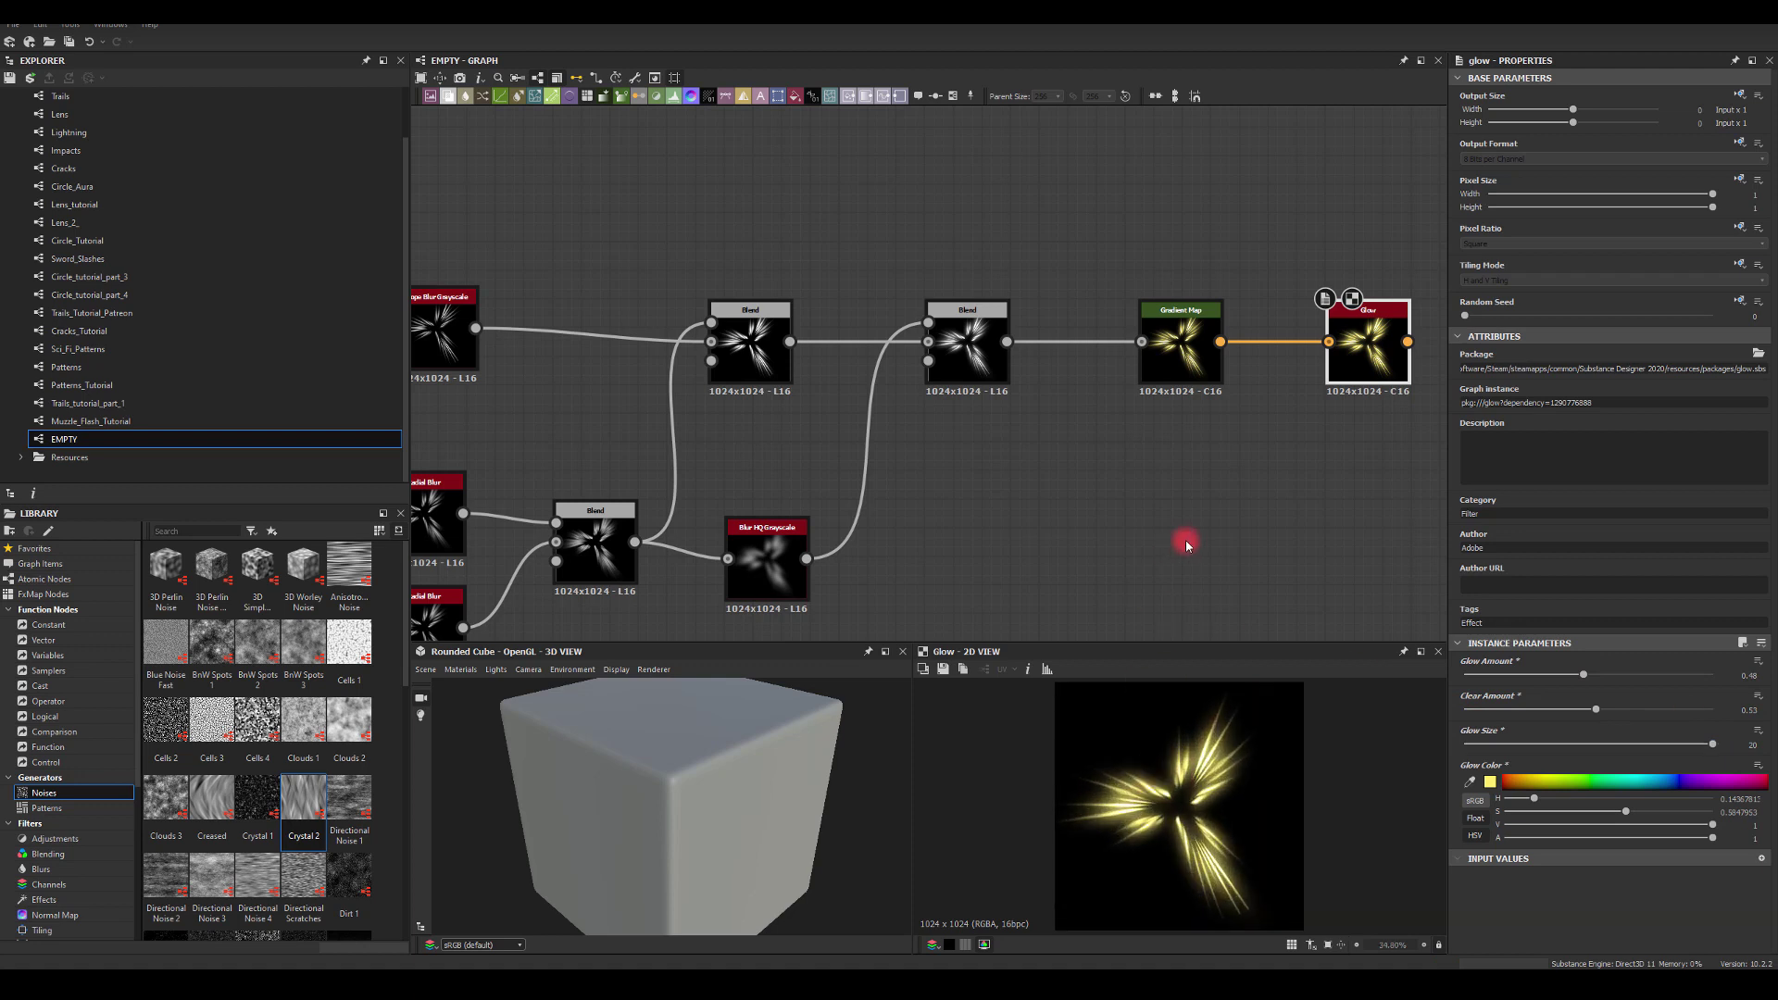
{"action": "middle_click_drag", "start_coordinate": [1202, 518], "coordinate": [1124, 517]}
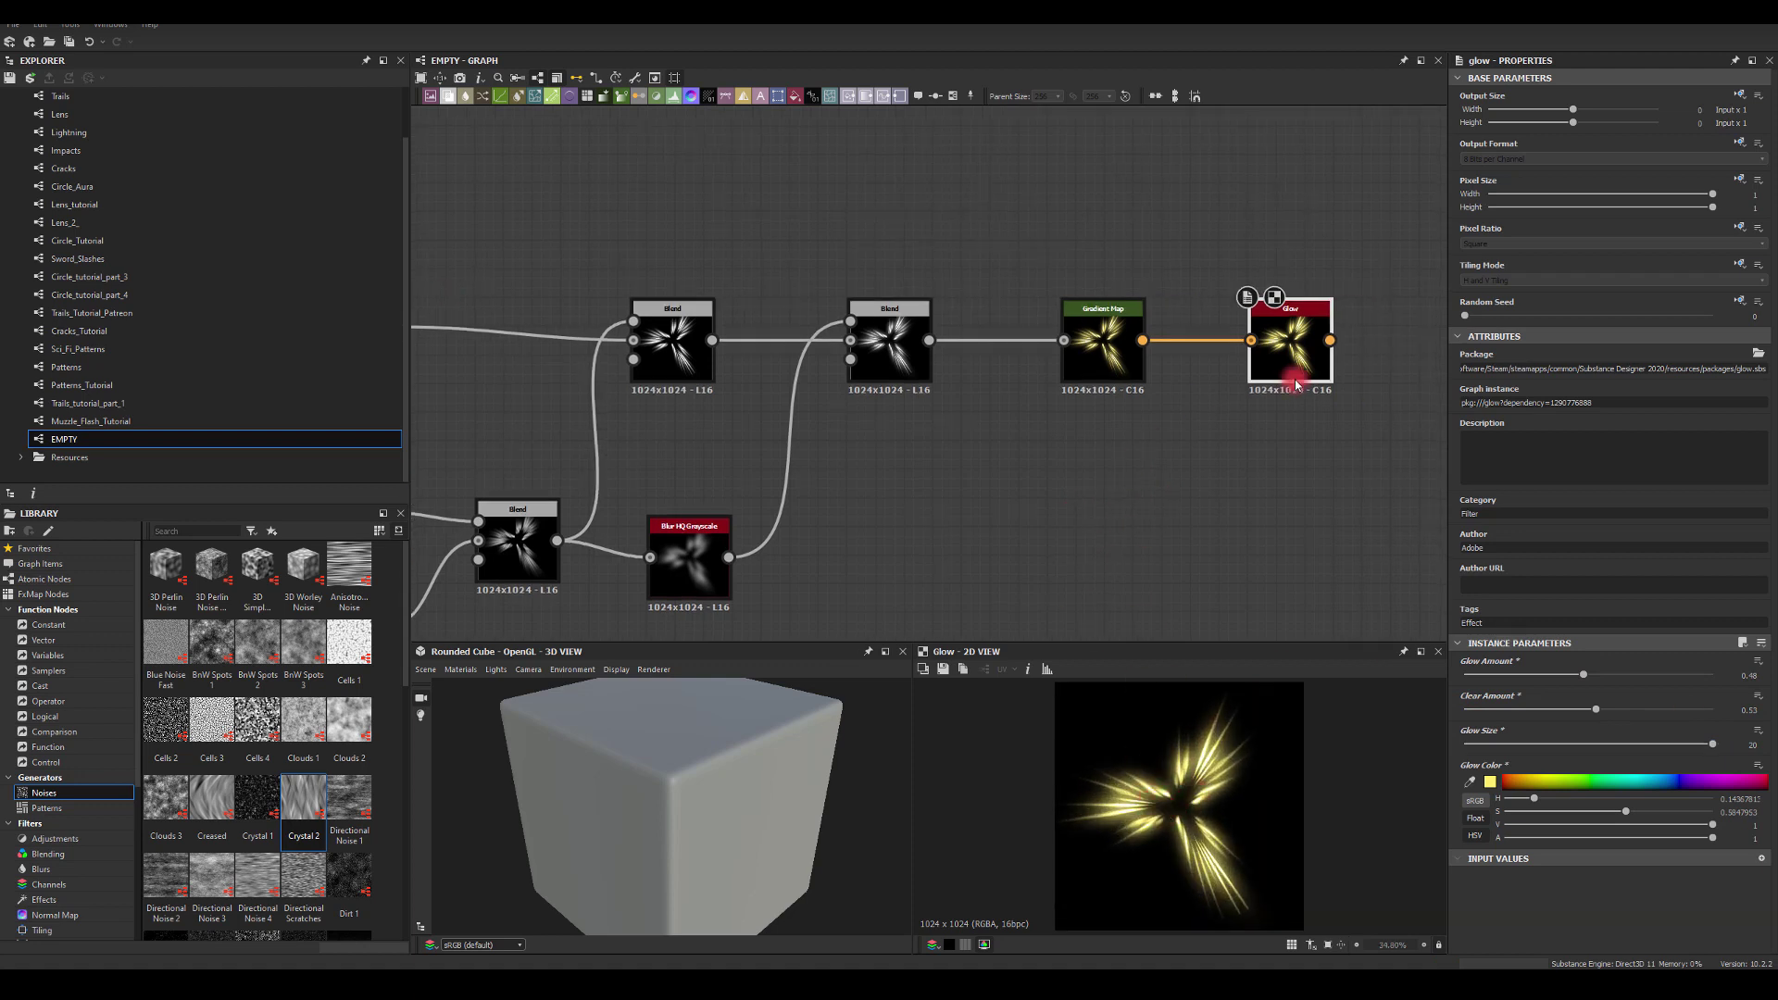
{"action": "left_click_drag", "start_coordinate": [1295, 356], "coordinate": [1234, 337]}
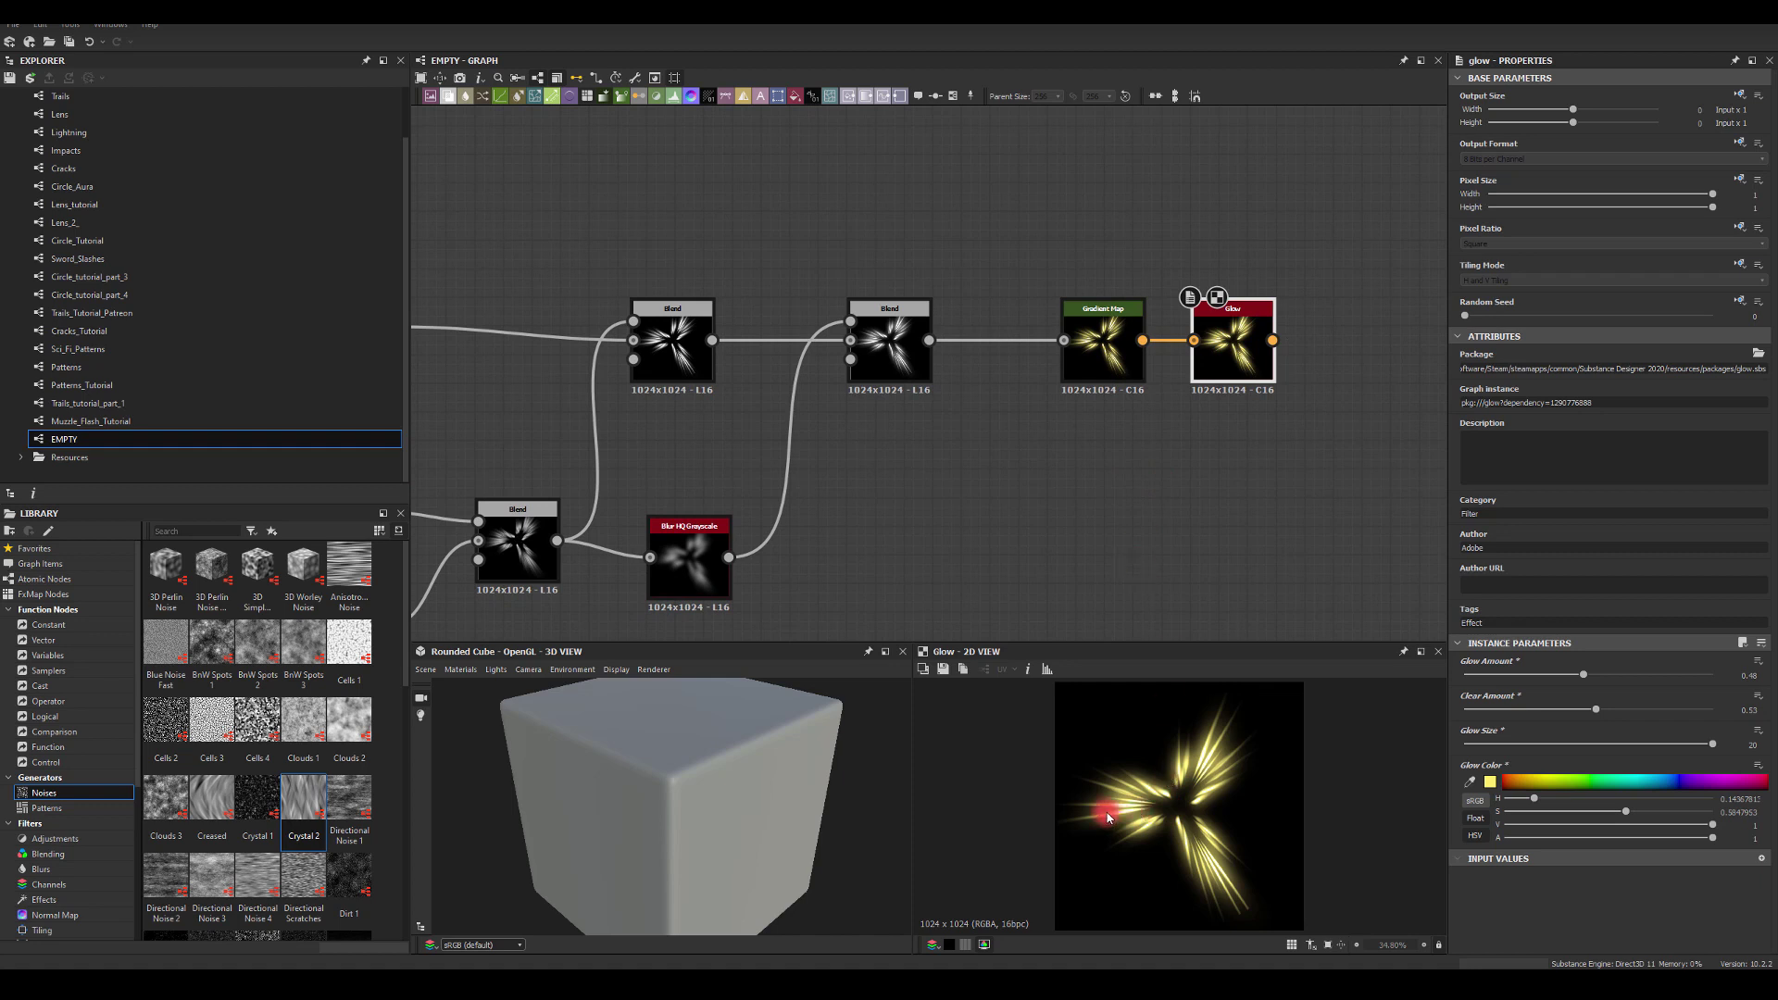
Add another Blur HQ Grayscale node above the second Blend, branching from that Blend's output
{"action": "middle_click_drag", "start_coordinate": [989, 503], "coordinate": [1251, 470]}
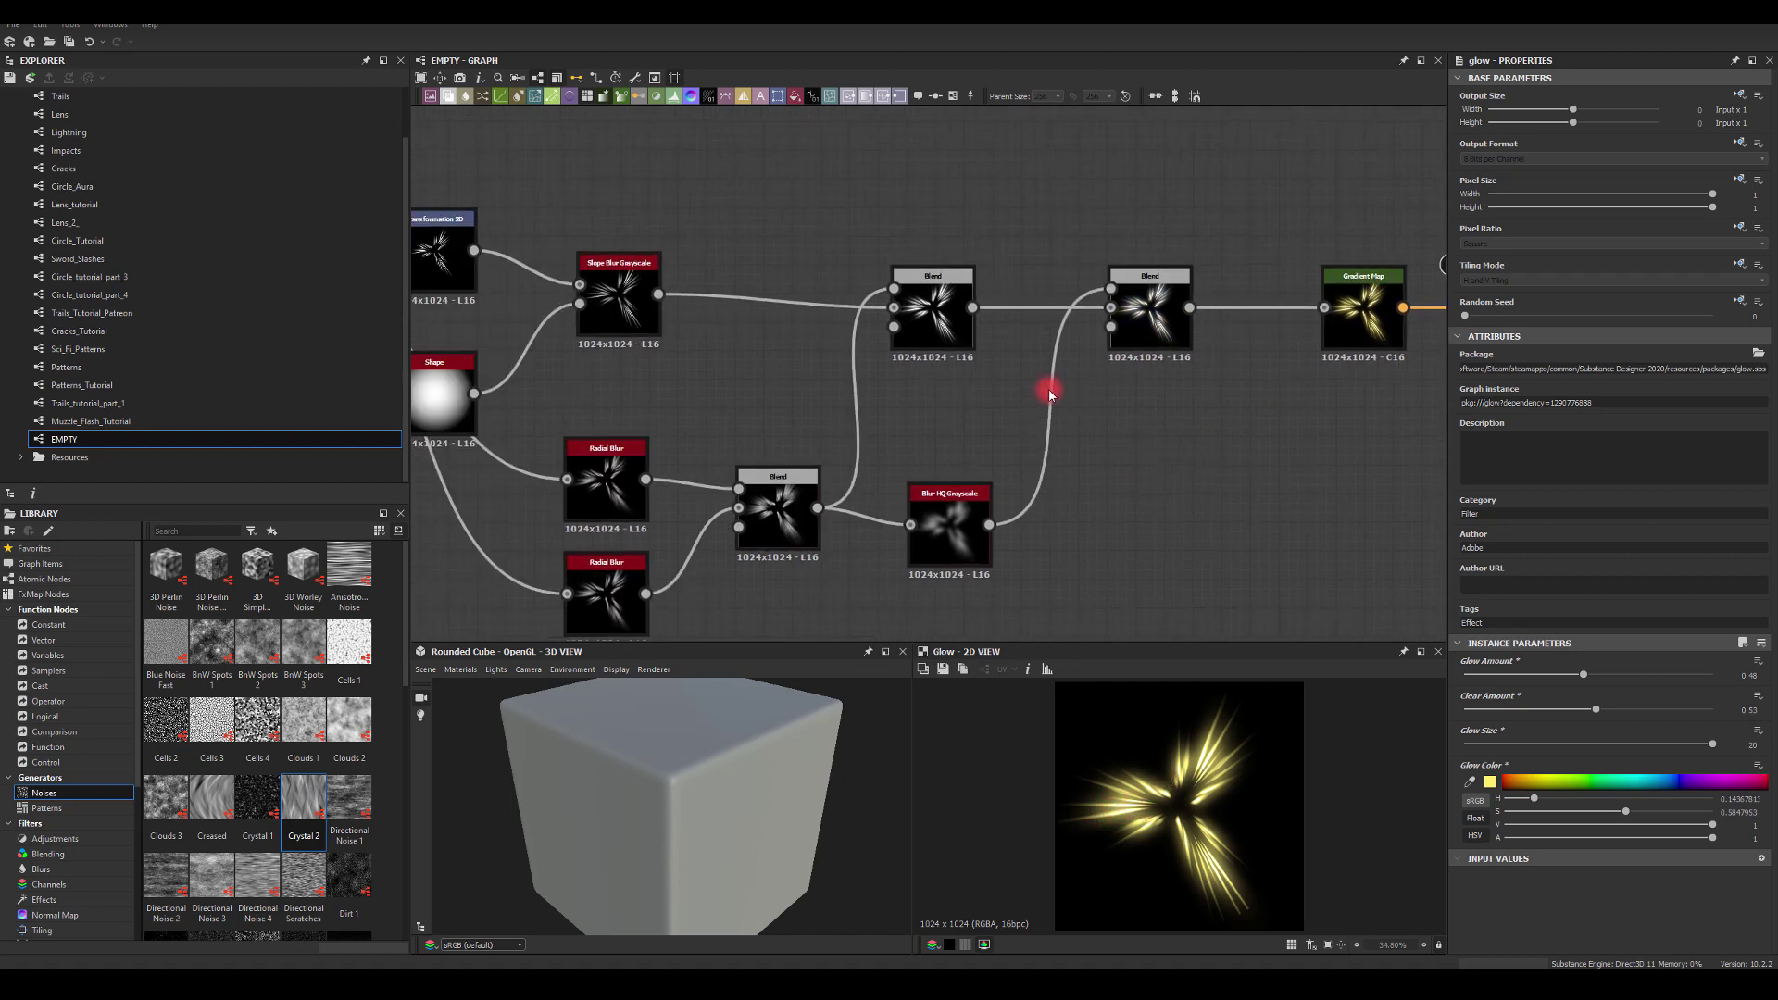
{"action": "left_click_drag", "start_coordinate": [995, 280], "coordinate": [1023, 201]}
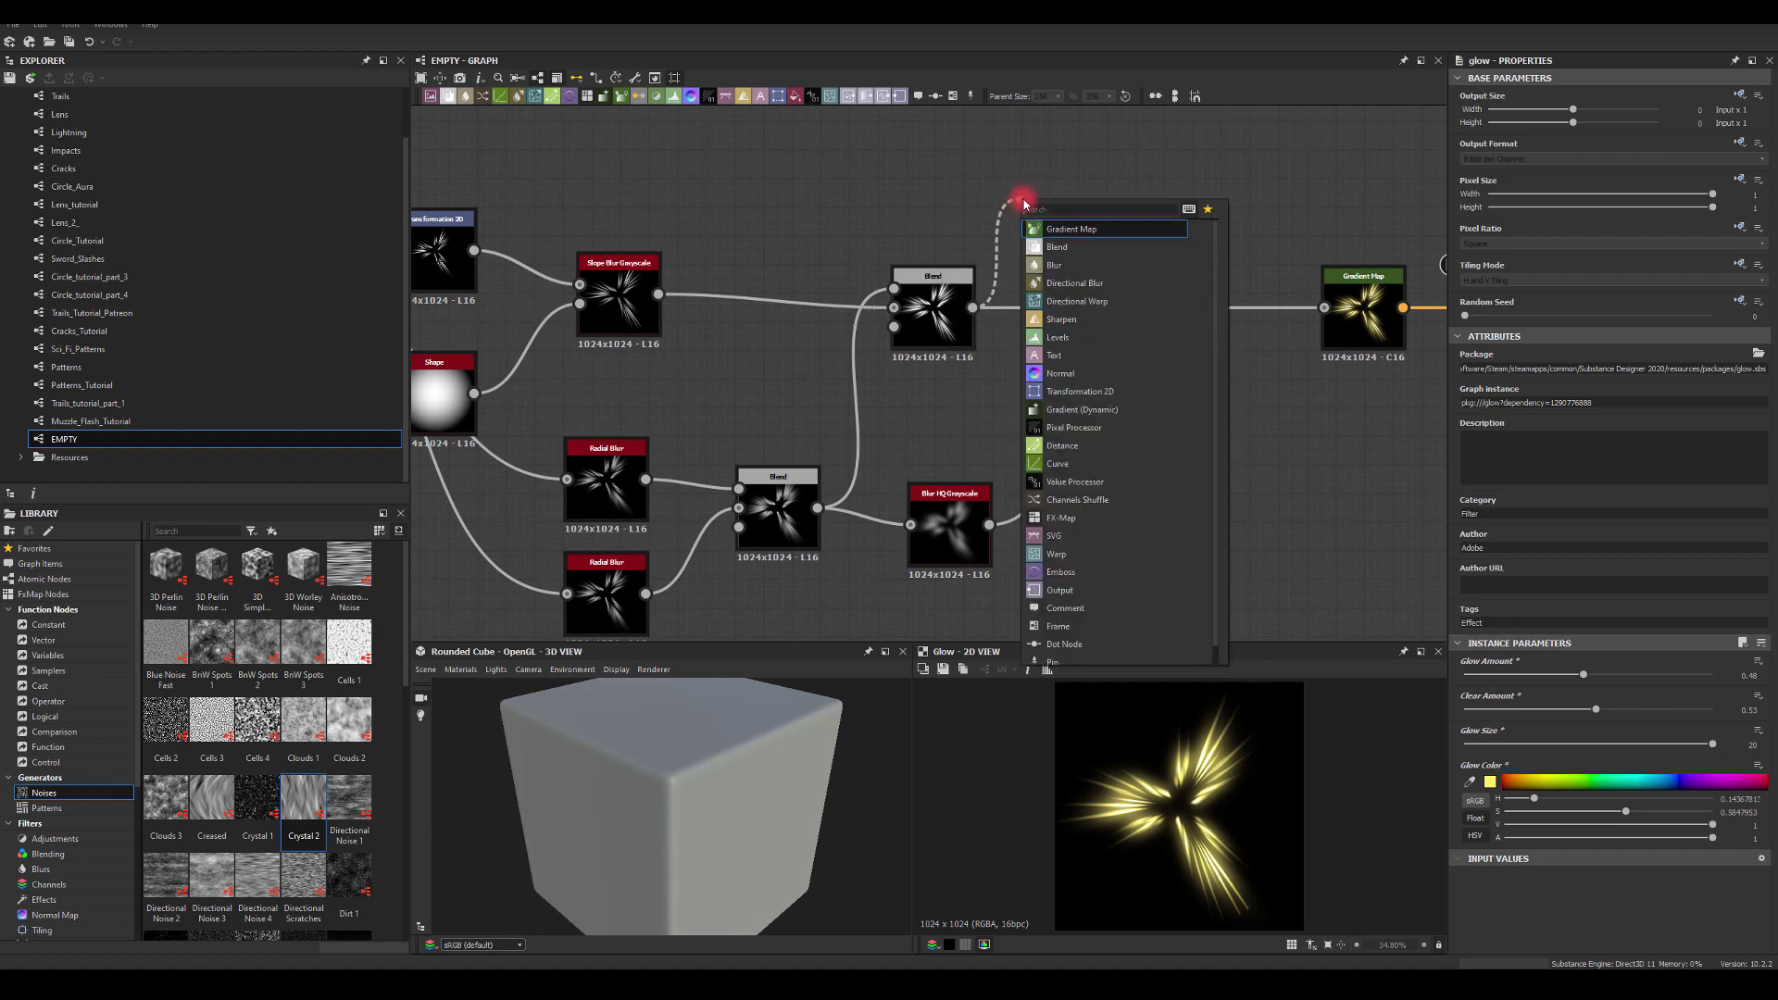
{"action": "type", "text": "blur"}
{"action": "left_click", "coordinate": [1056, 264]}
{"action": "middle_click_drag", "start_coordinate": [1164, 205], "coordinate": [1054, 209]}
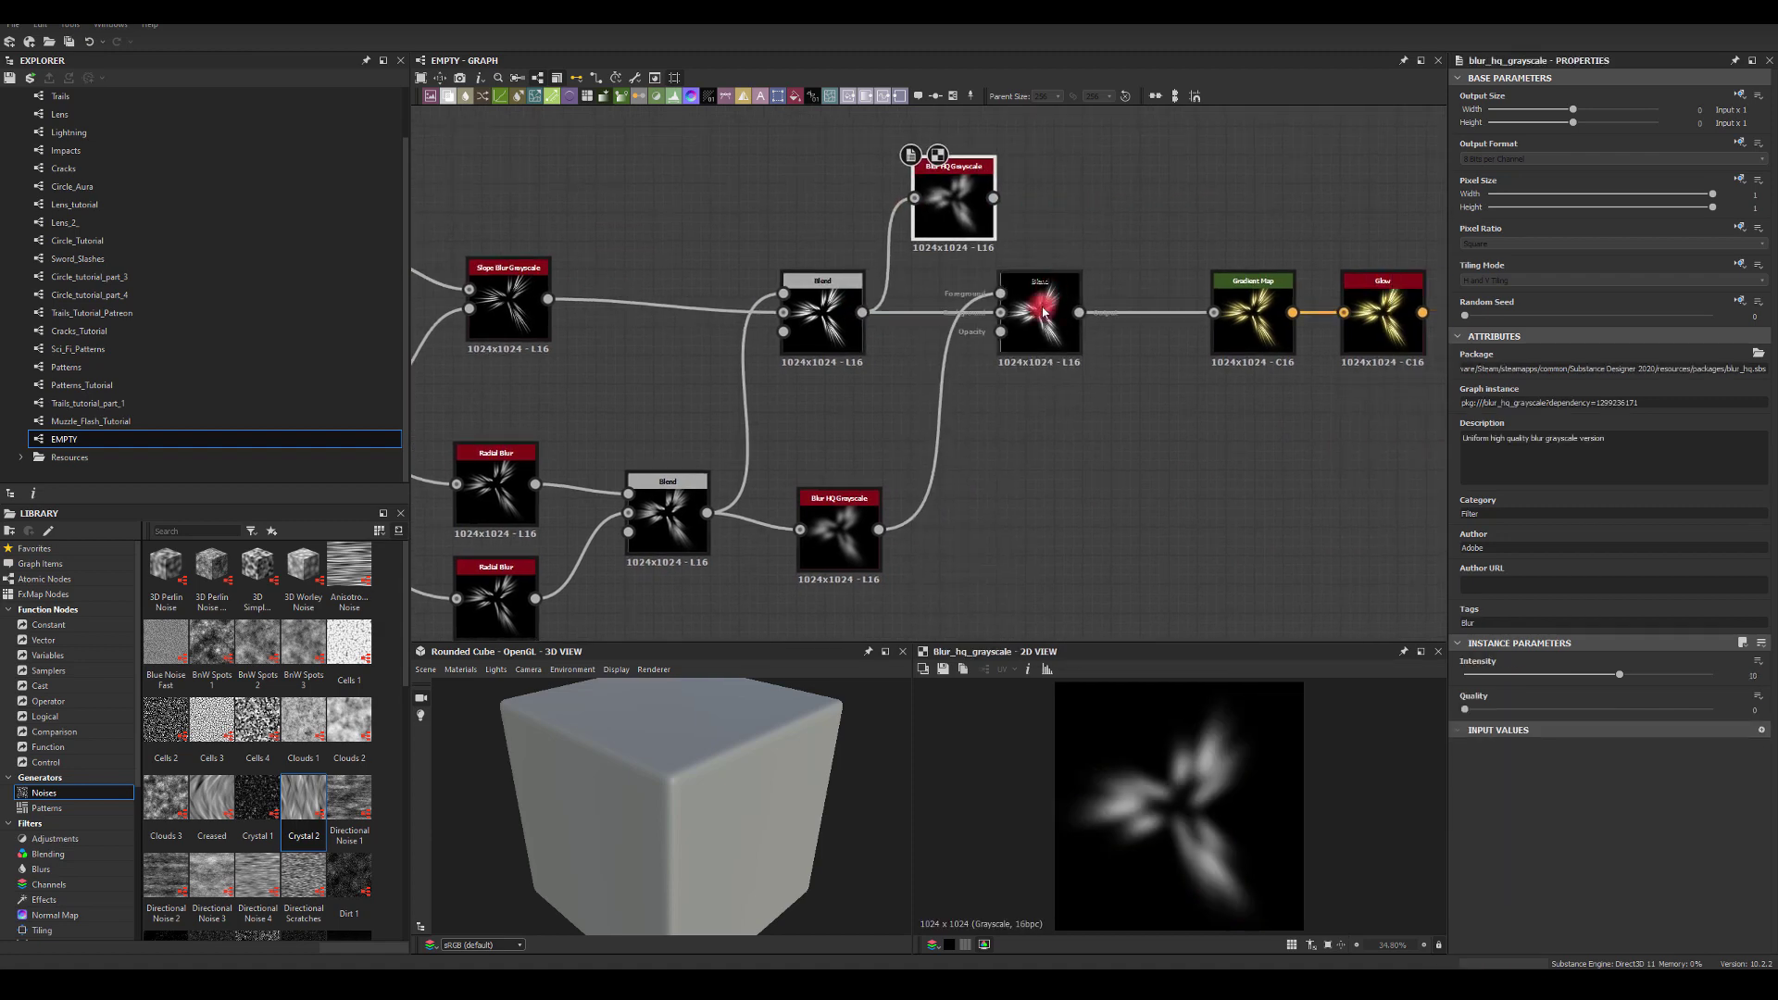
Make room beside the third Blend and insert the new Blur HQ Grayscale between the Slope Blur Grayscale and the second Blend's background
{"action": "left_click_drag", "start_coordinate": [1044, 310], "coordinate": [1137, 312]}
{"action": "middle_click_drag", "start_coordinate": [948, 349], "coordinate": [1127, 333]}
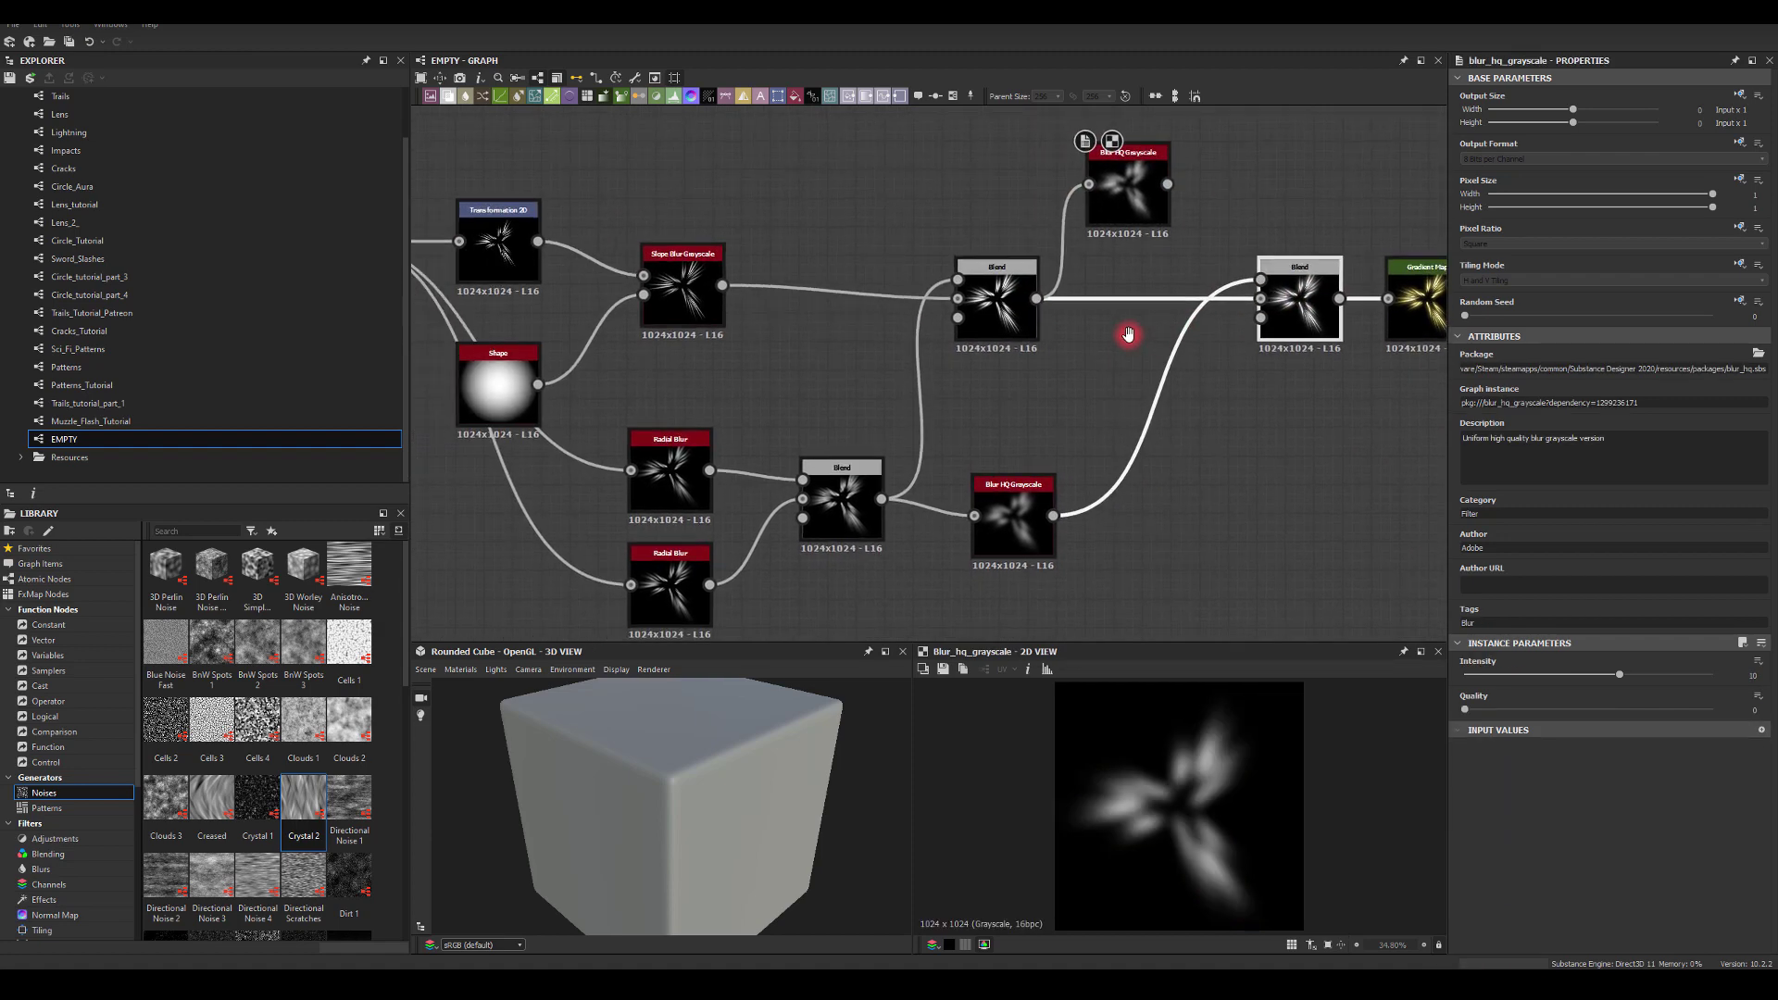
{"action": "left_click", "coordinate": [1141, 197]}
{"action": "left_click_drag", "start_coordinate": [724, 285], "coordinate": [960, 298]}
Preview the Glow output and set the new Blur HQ Grayscale's Quality to 1 and Intensity to about 1.43
{"action": "middle_click_drag", "start_coordinate": [1000, 259], "coordinate": [682, 254]}
{"action": "double_click", "coordinate": [1240, 309]}
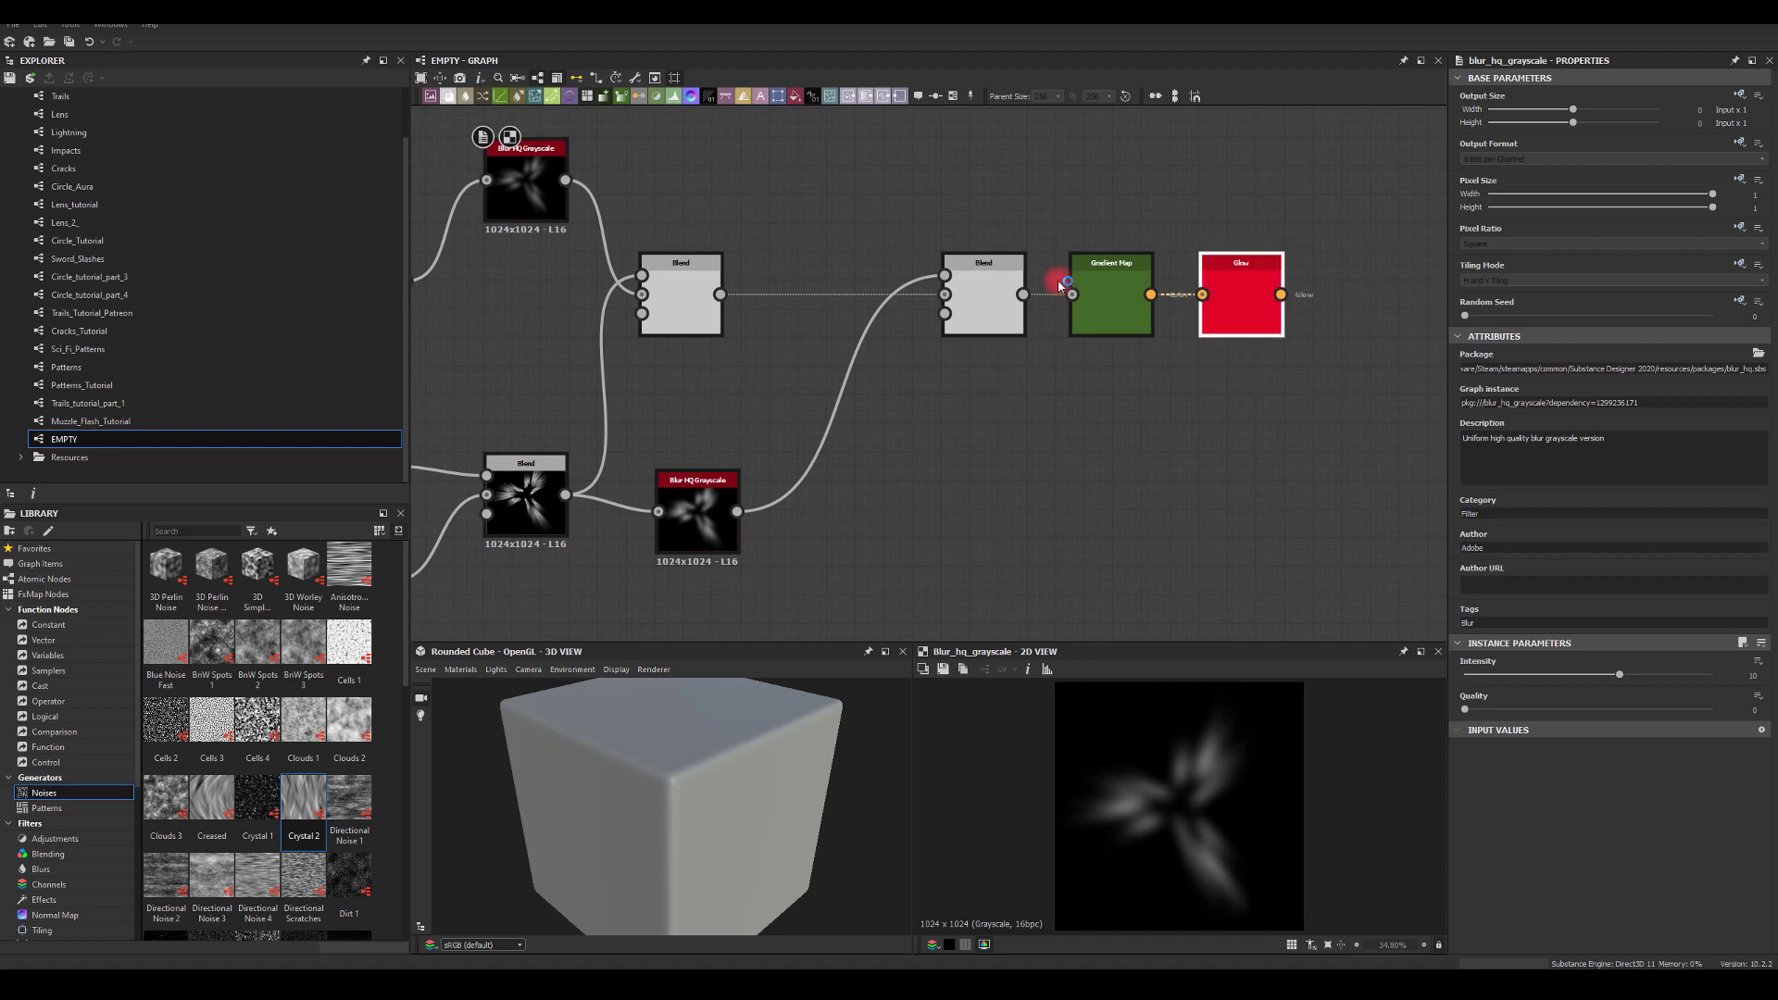
{"action": "middle_click_drag", "start_coordinate": [789, 201], "coordinate": [948, 230]}
{"action": "left_click", "coordinate": [736, 211]}
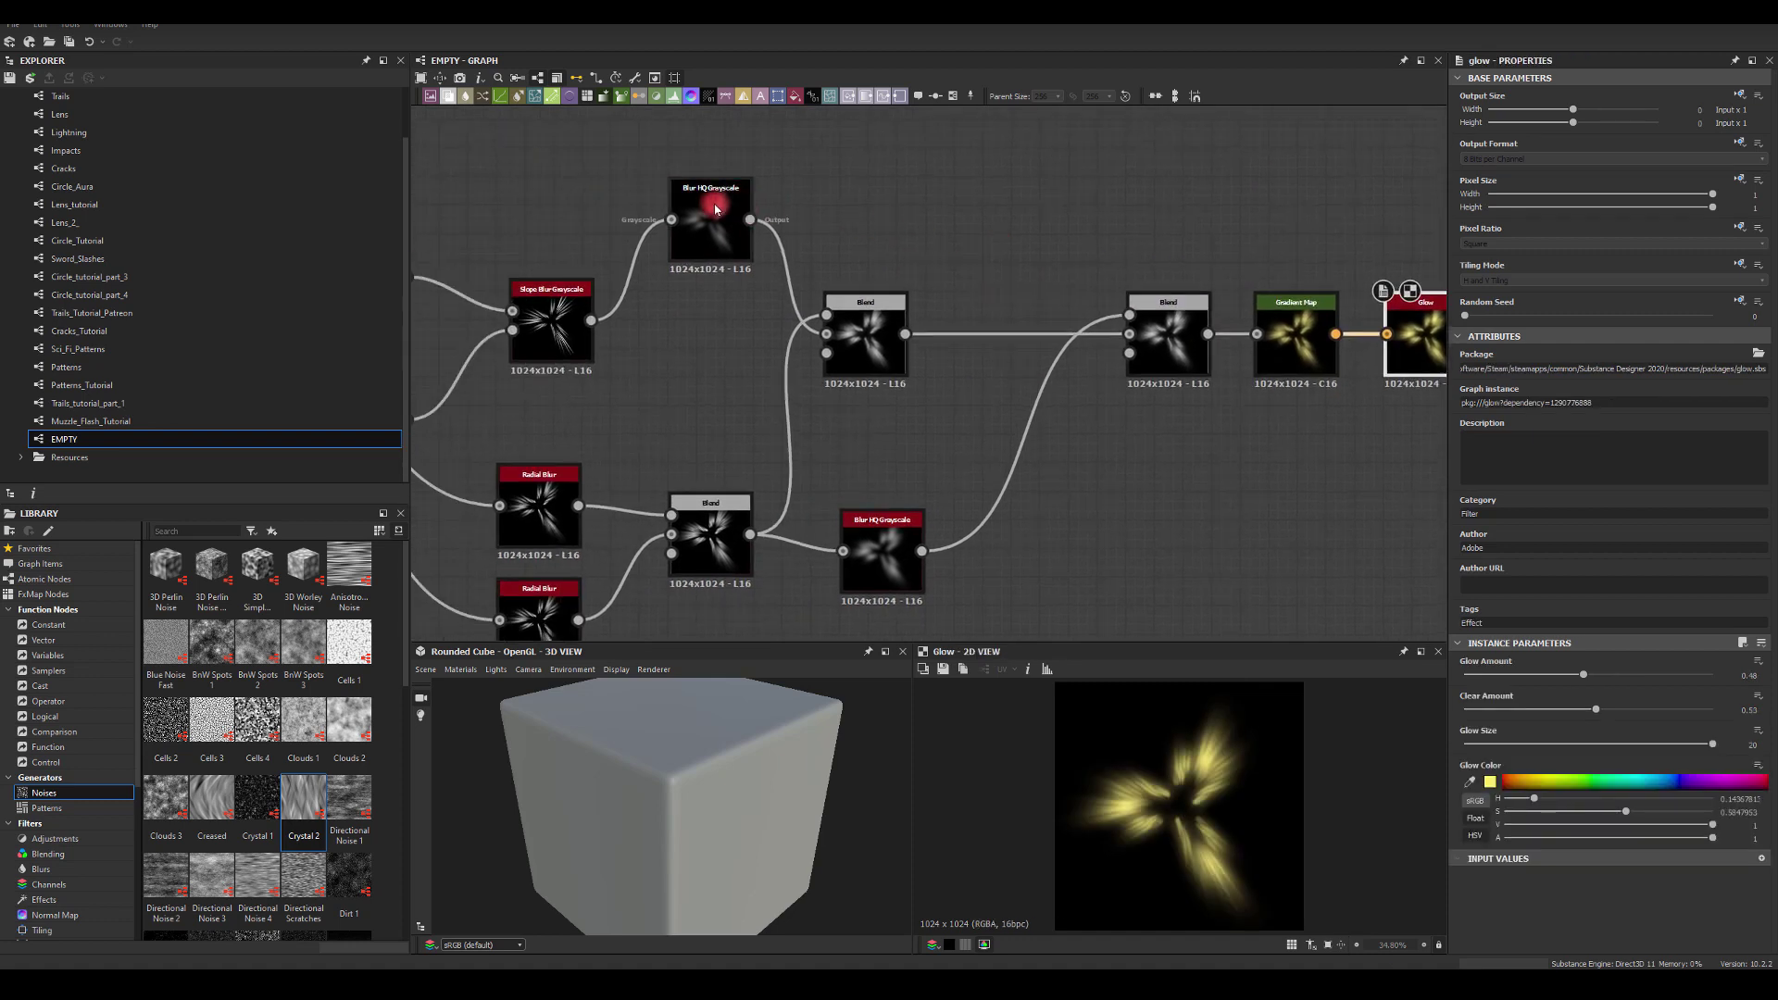
{"action": "left_click_drag", "start_coordinate": [1467, 711], "coordinate": [1712, 711]}
{"action": "mouse_move", "coordinate": [1568, 675]}
{"action": "left_mouse_down"}
{"action": "mouse_move", "coordinate": [1461, 675]}
{"action": "mouse_move", "coordinate": [1478, 675]}
{"action": "left_mouse_up"}
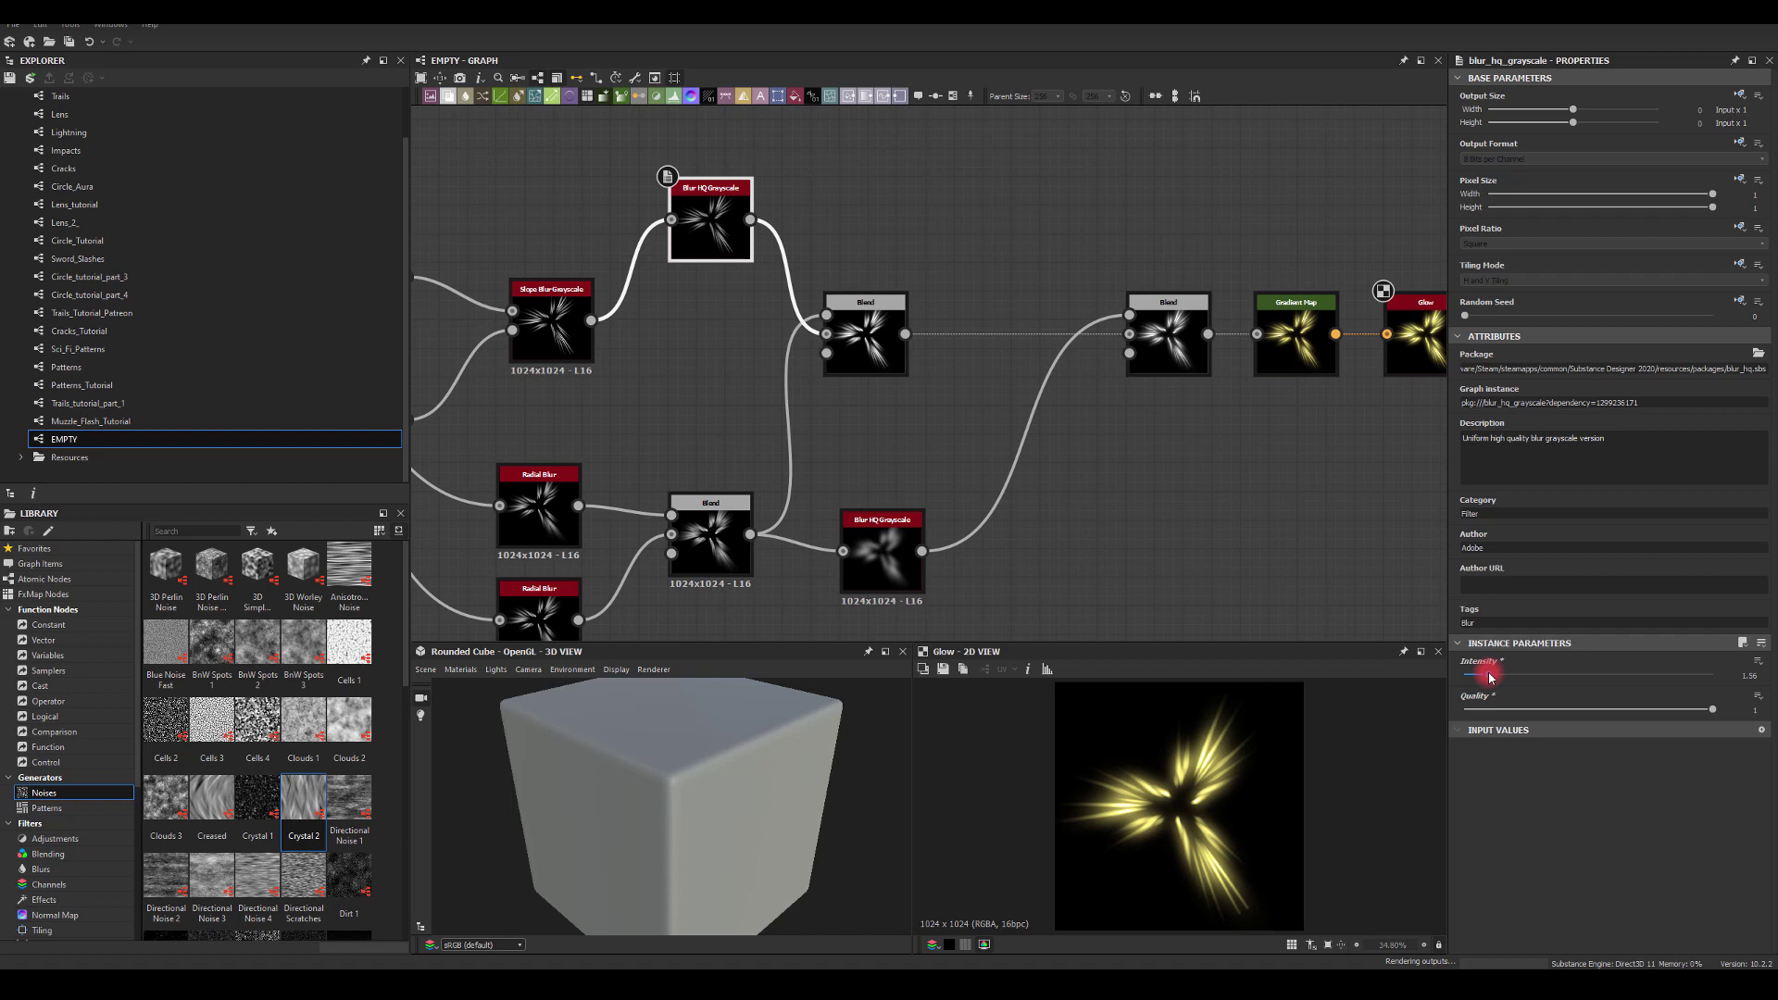
{"action": "left_click_drag", "start_coordinate": [1489, 677], "coordinate": [1488, 679]}
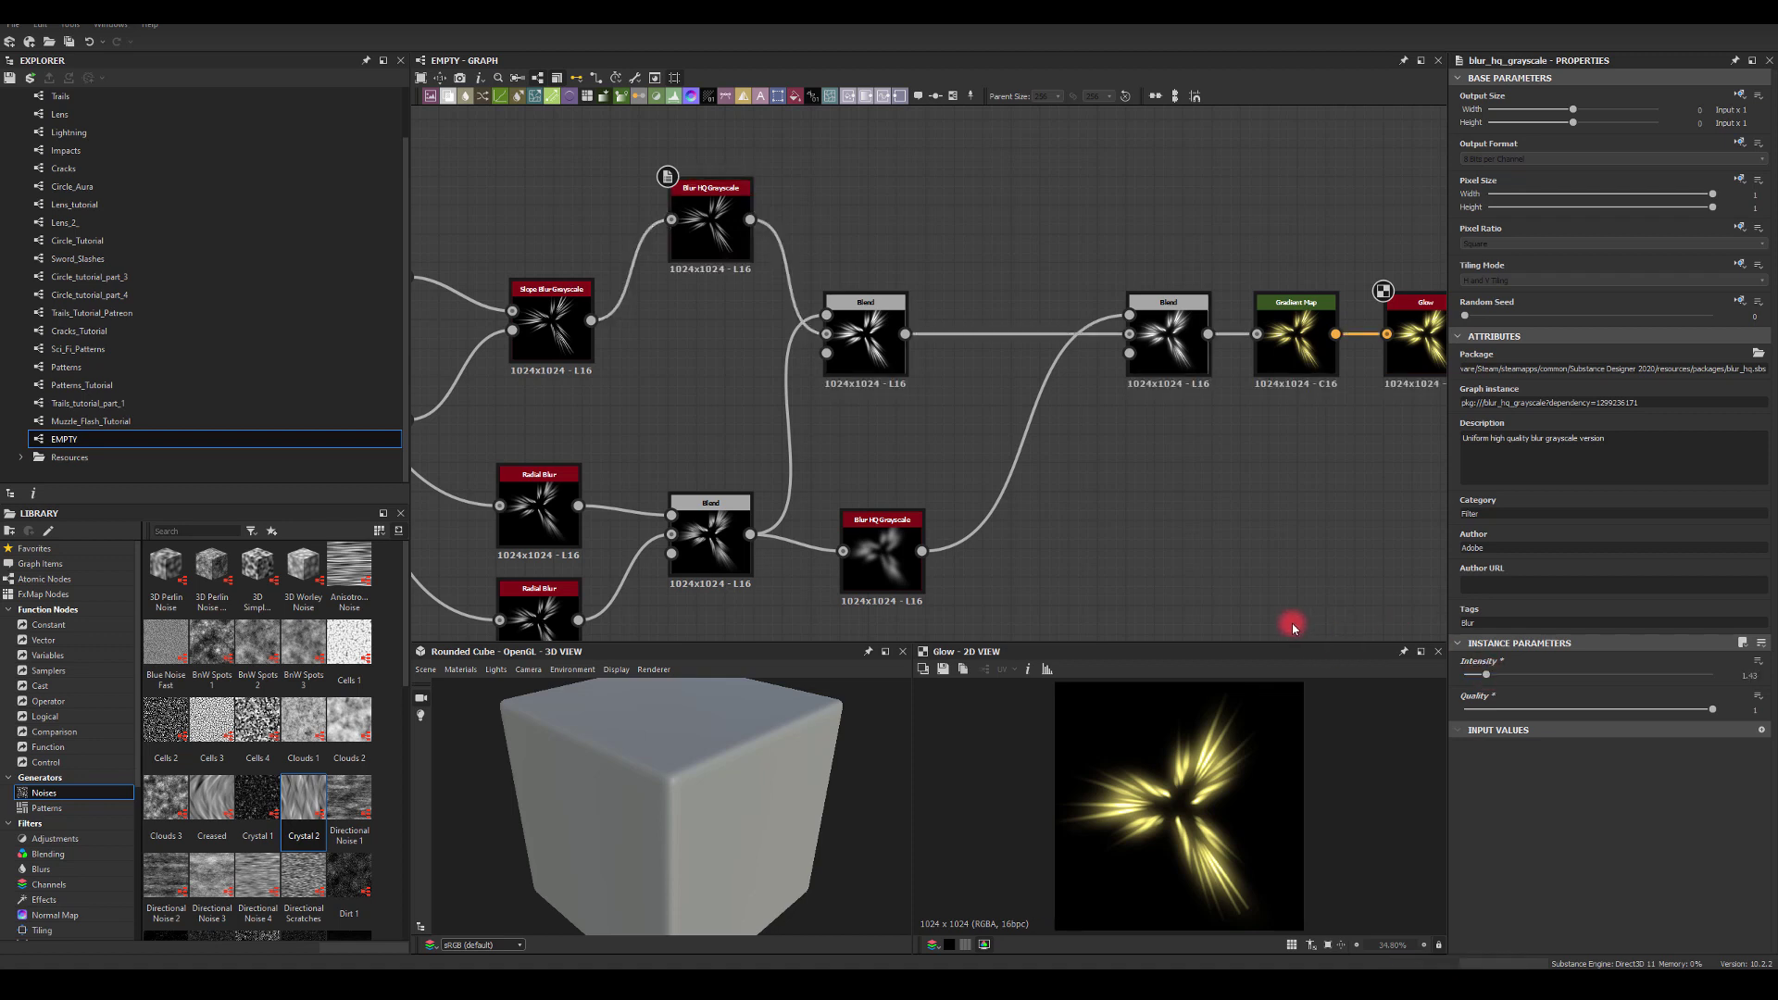
Review the whole node graph and compare the Gradient Map output with the Glow output in the 2D view
{"action": "scroll", "coordinate": [1222, 555], "scroll_direction": "down", "scroll_amount": 3}
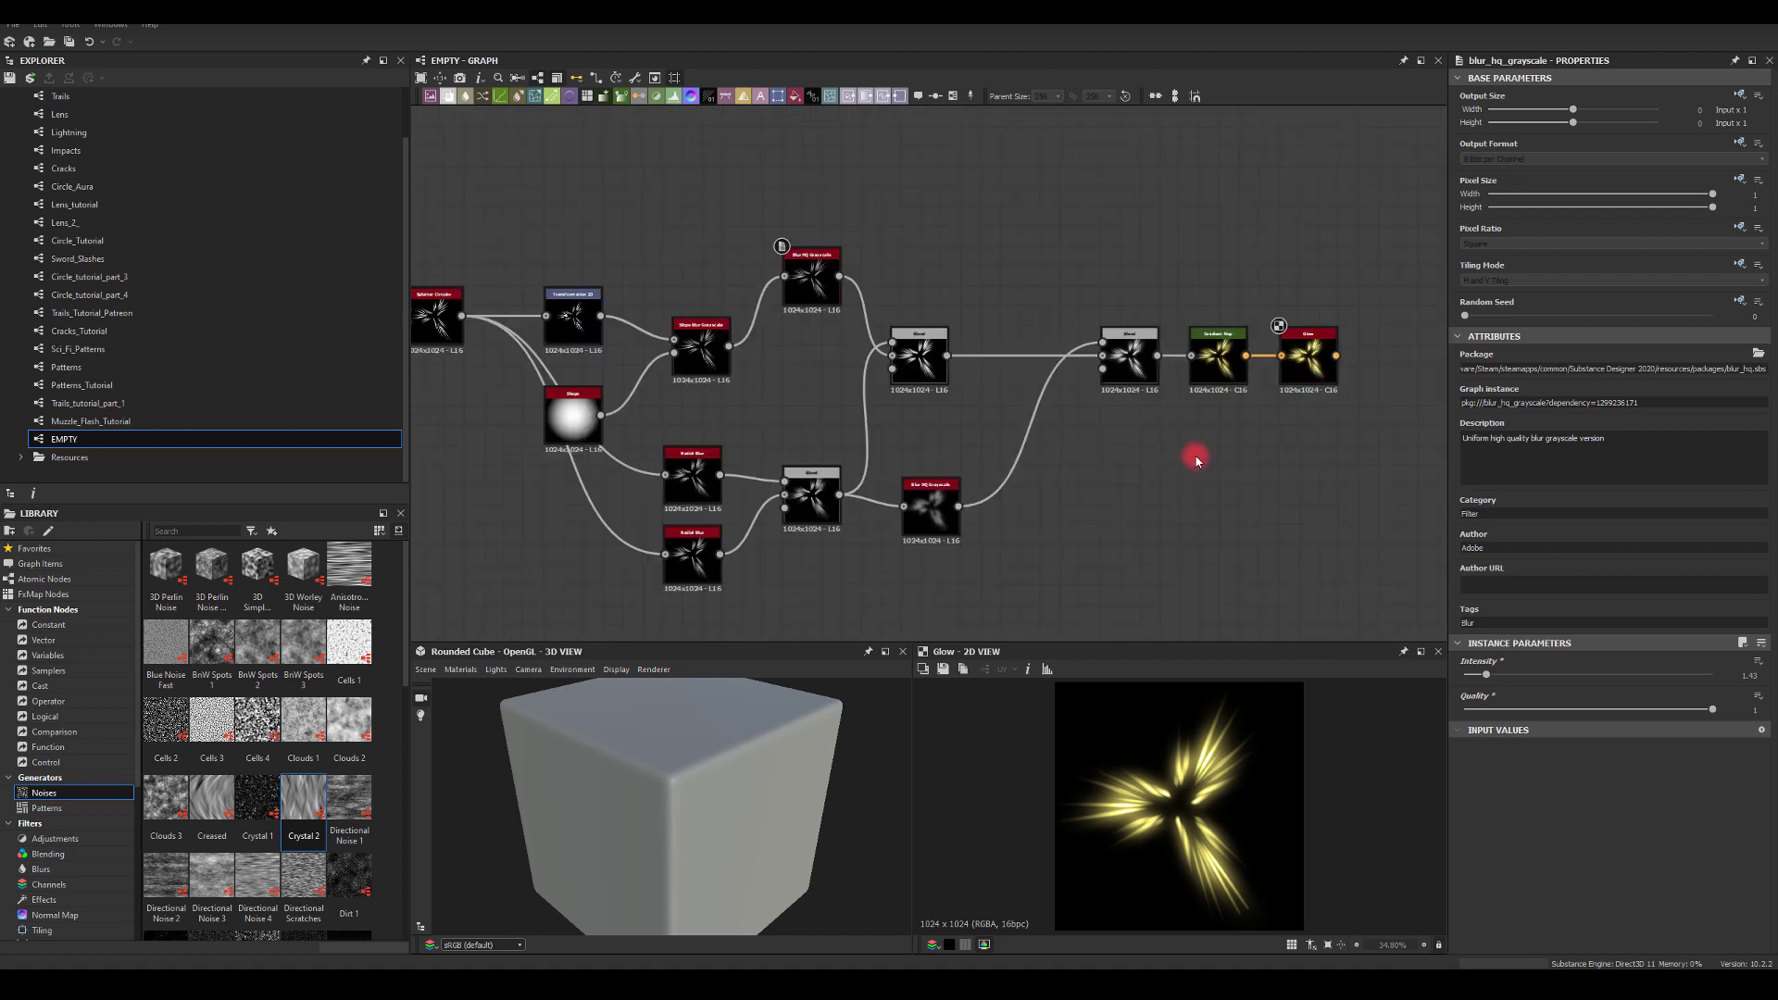
{"action": "left_click", "coordinate": [1111, 495]}
{"action": "middle_click_drag", "start_coordinate": [1109, 497], "coordinate": [1315, 500]}
{"action": "middle_click_drag", "start_coordinate": [920, 280], "coordinate": [1269, 266]}
{"action": "middle_click_drag", "start_coordinate": [1084, 242], "coordinate": [858, 209]}
{"action": "middle_click_drag", "start_coordinate": [1413, 266], "coordinate": [1059, 247]}
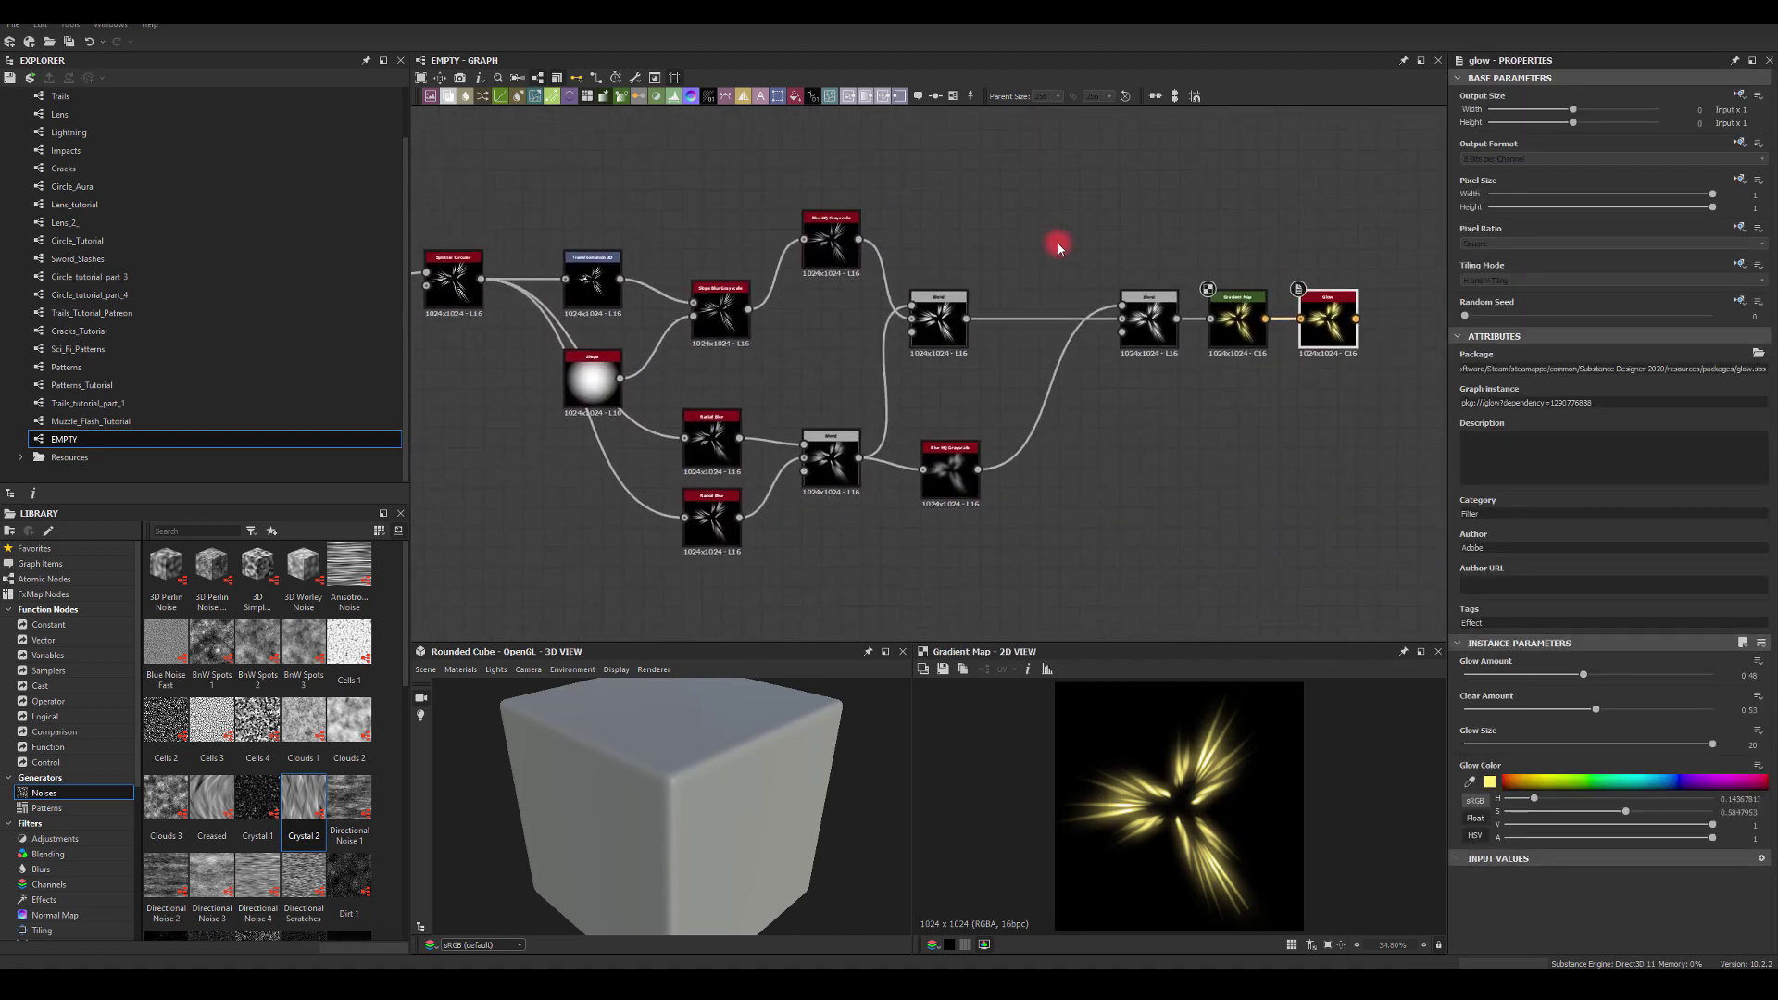
{"action": "middle_click_drag", "start_coordinate": [1206, 451], "coordinate": [1236, 502]}
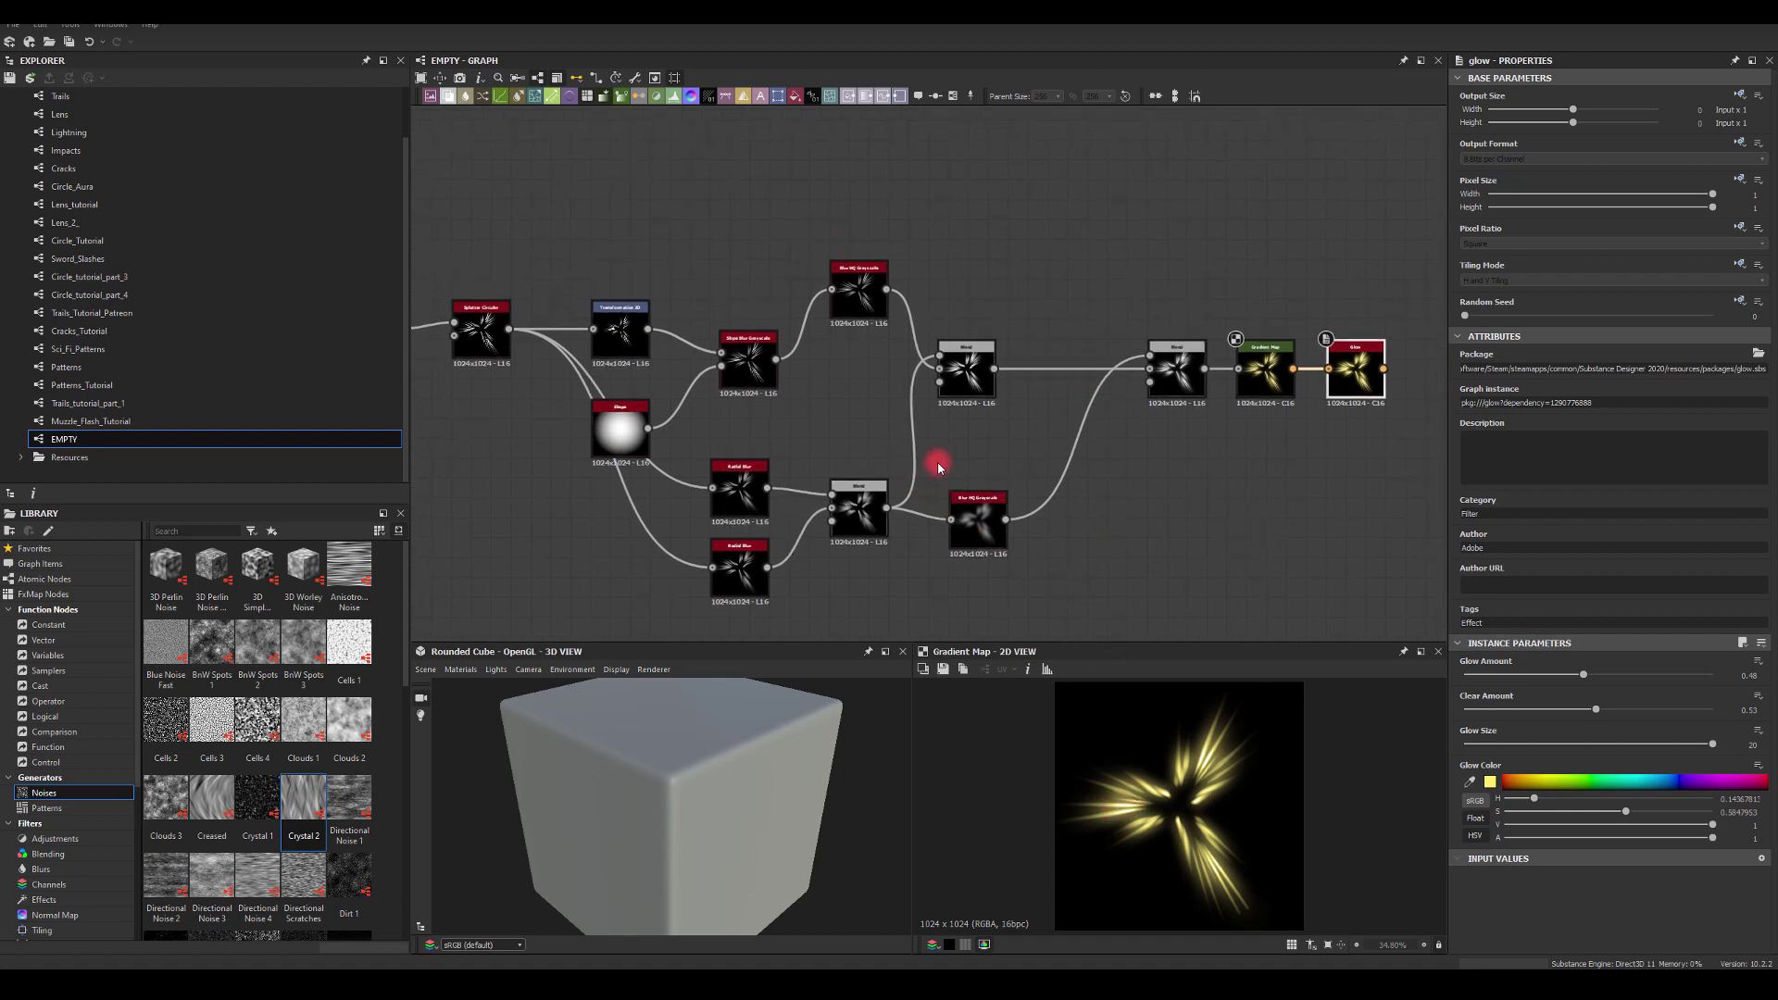
{"action": "left_click_drag", "start_coordinate": [969, 516], "coordinate": [969, 504]}
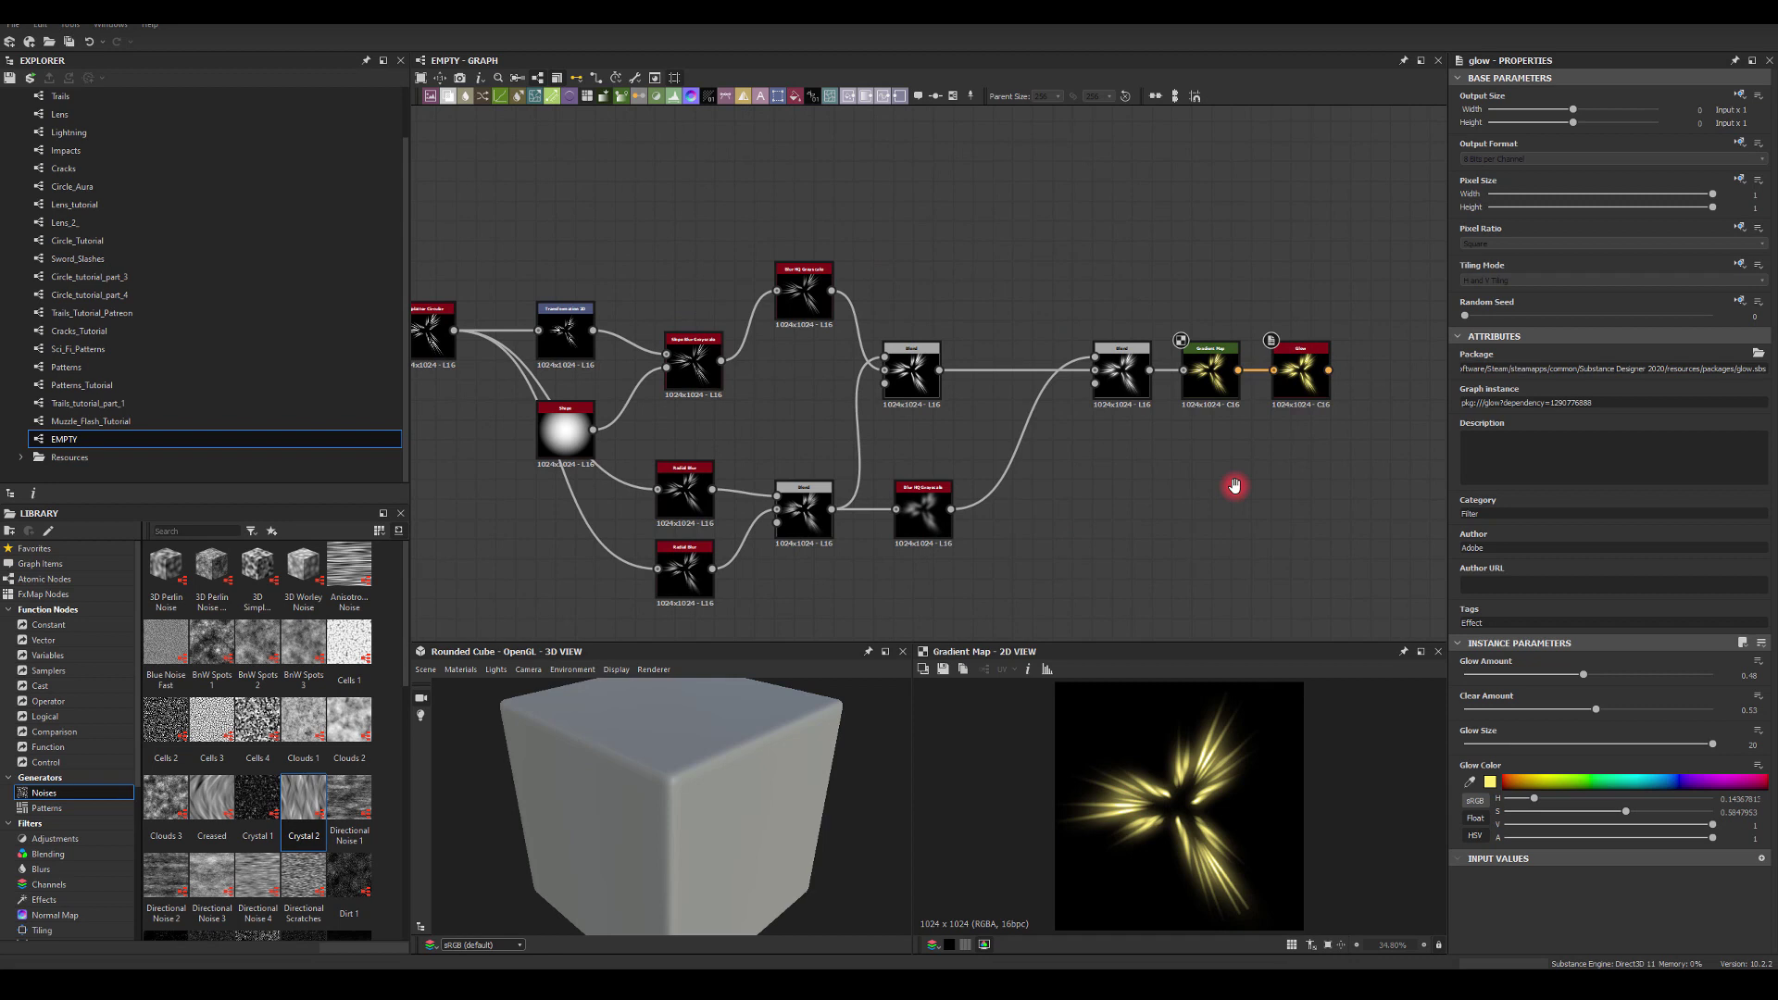